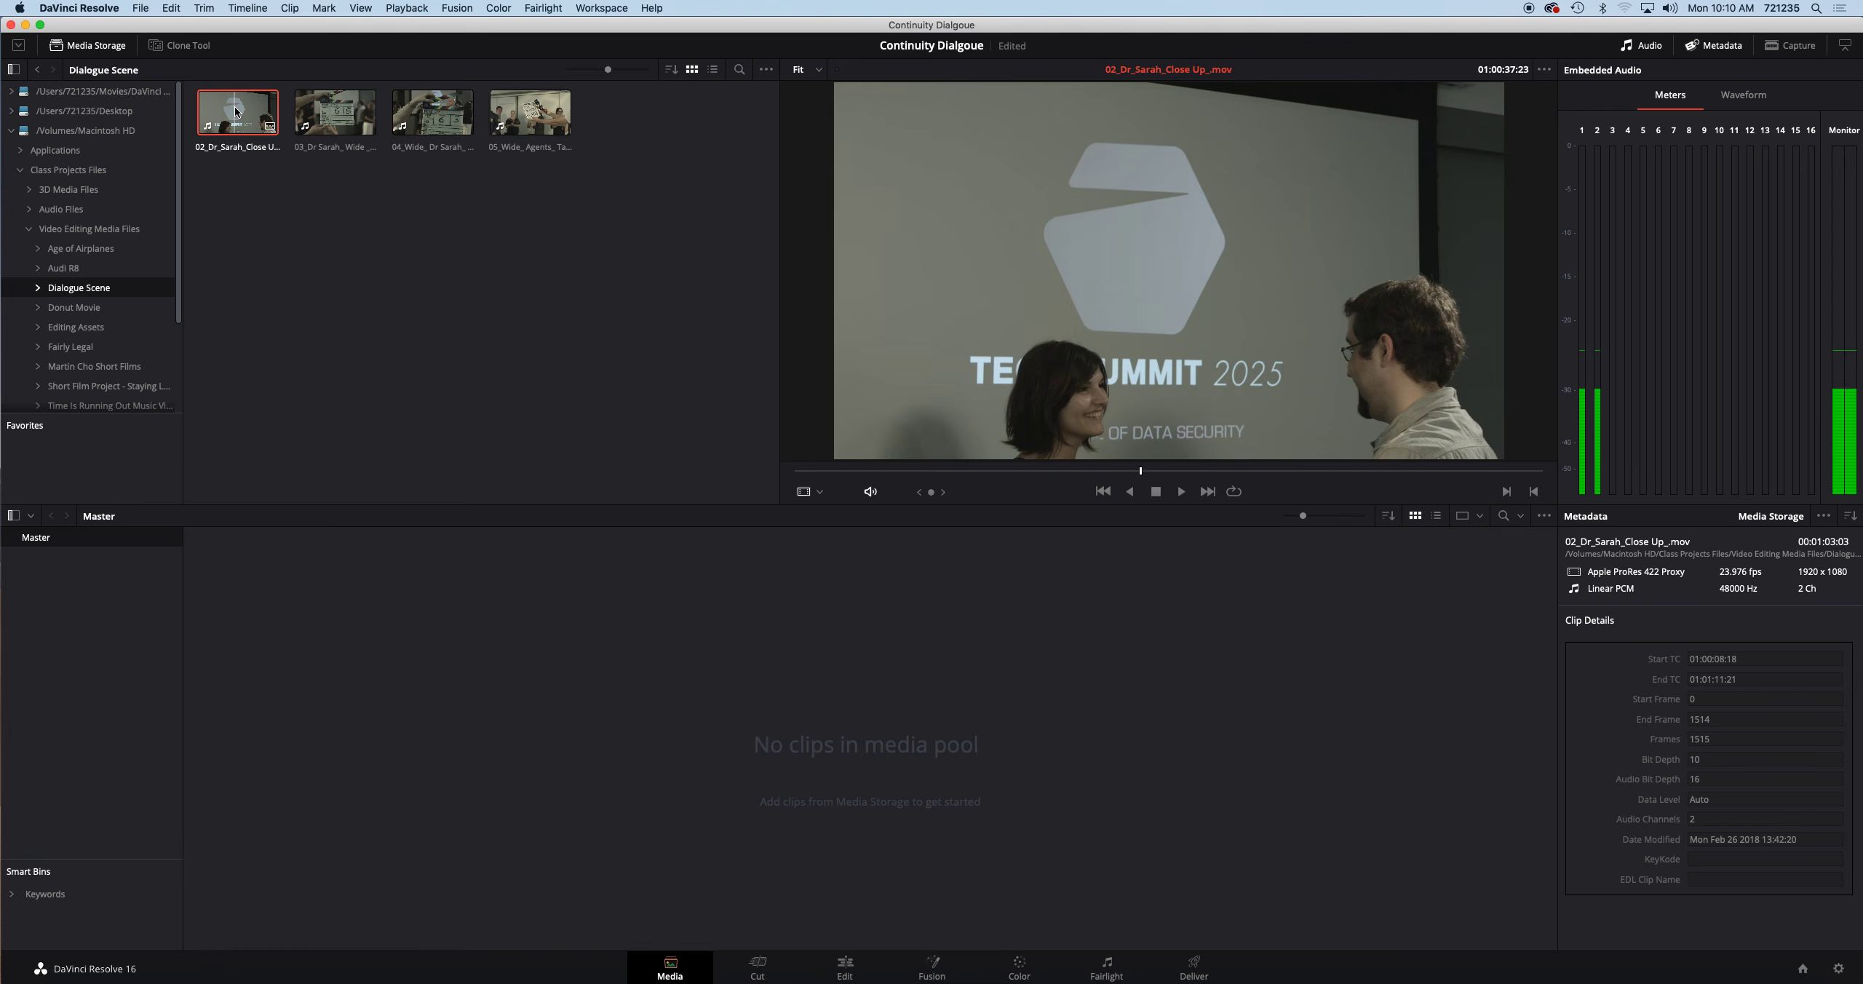
# Step: Play the 02_Dr_Sarah_Close Up_.mov clip from its start in the viewer to review the close-up take
pyautogui.click(790, 472)
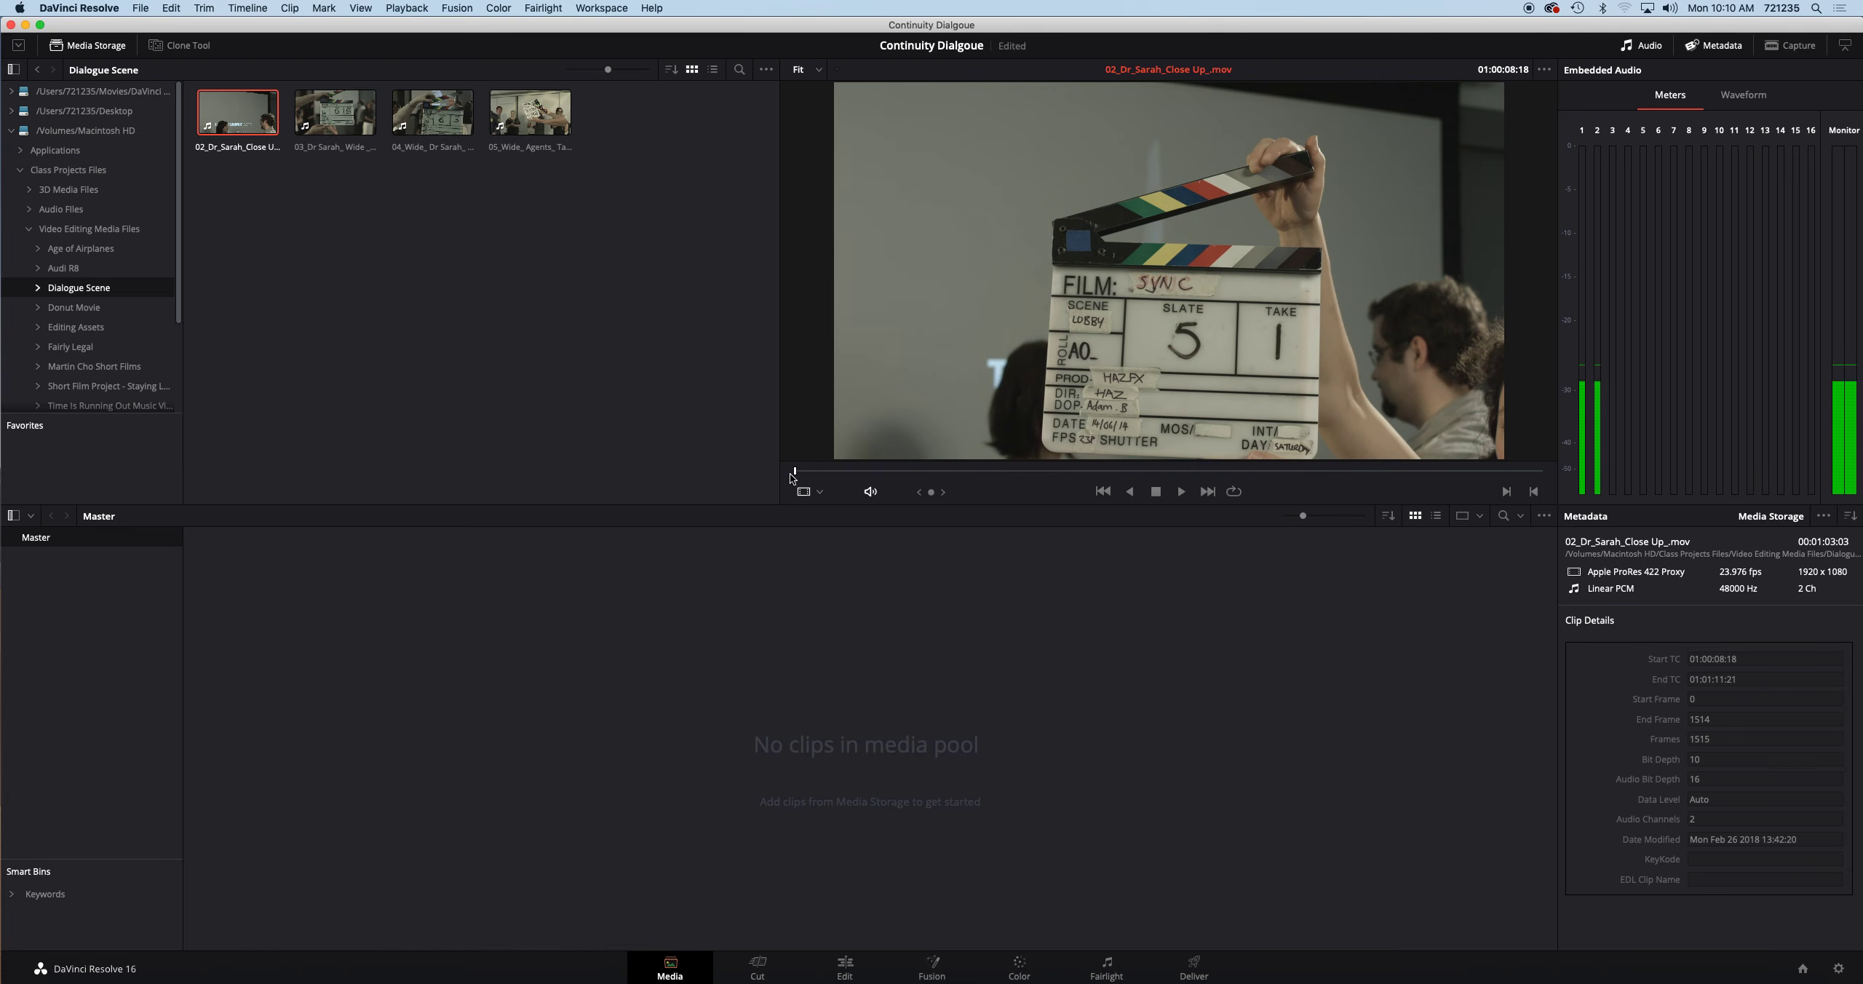
pyautogui.click(1183, 494)
pyautogui.press('XF86AudioRaiseVolume')
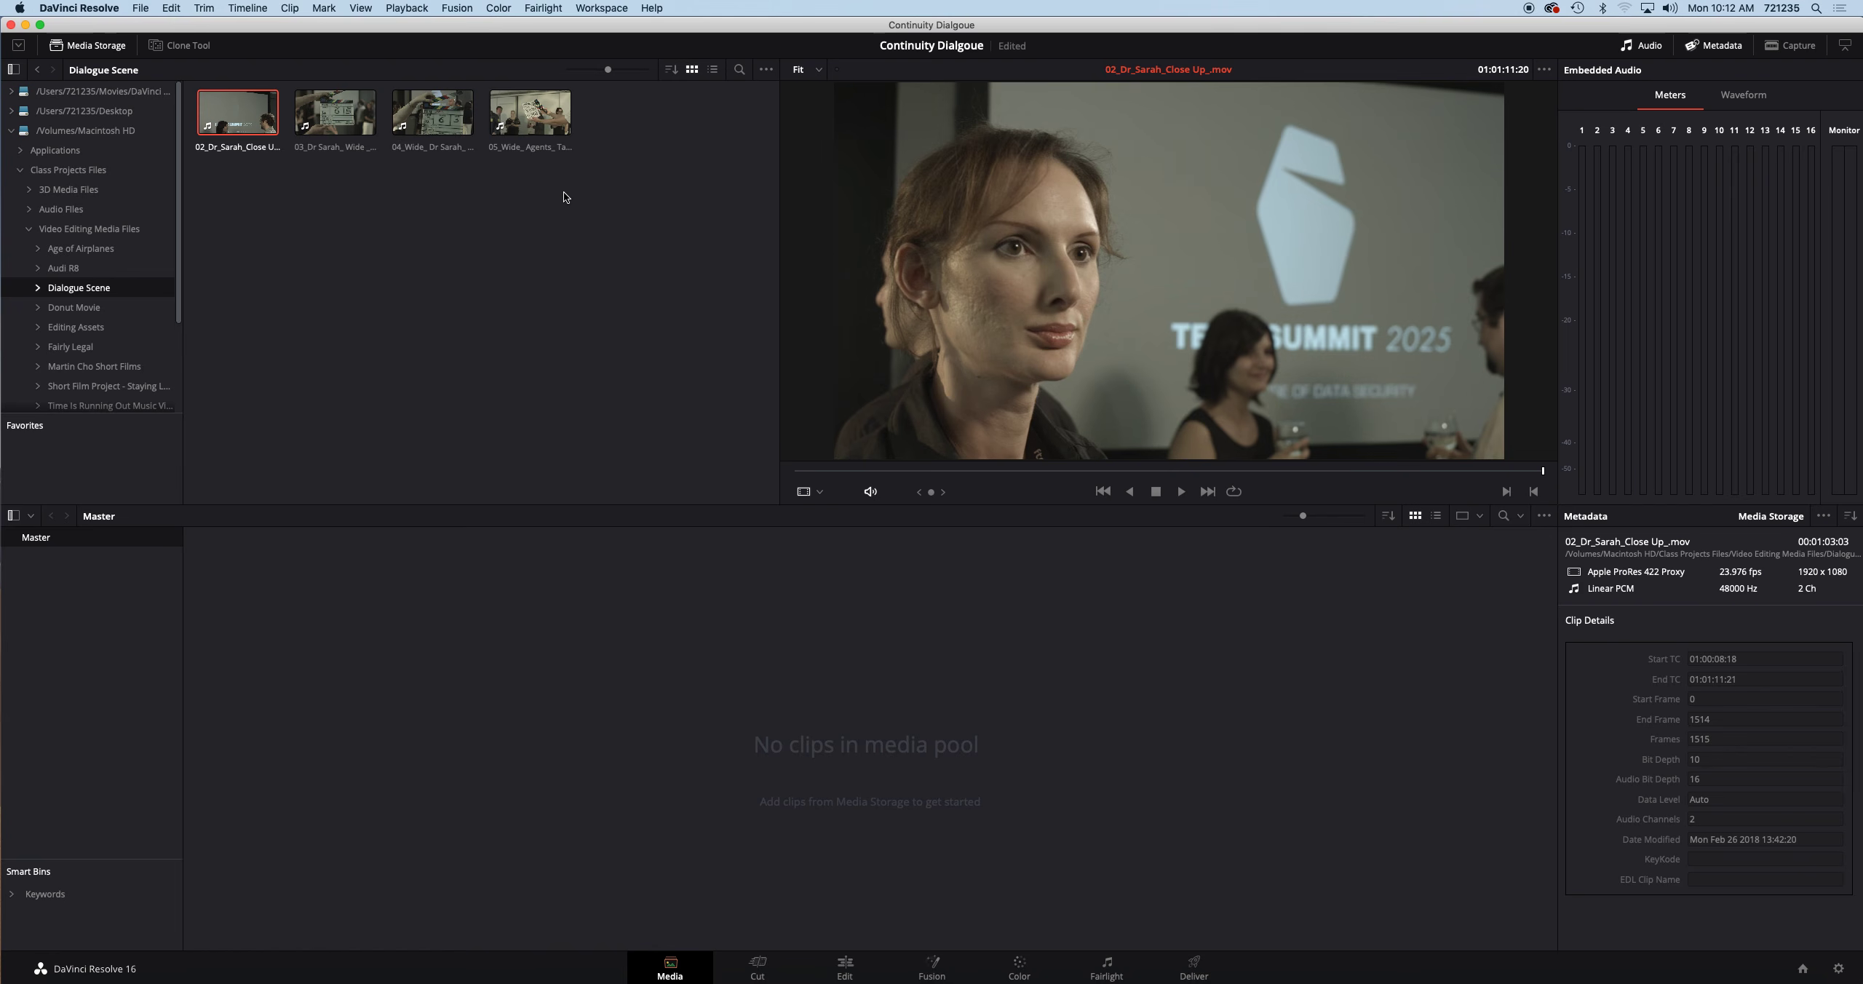
# Step: Review 03_Dr Sarah_ Wide _Take 1_.mov by playing it from near its opening slate
pyautogui.click(348, 114)
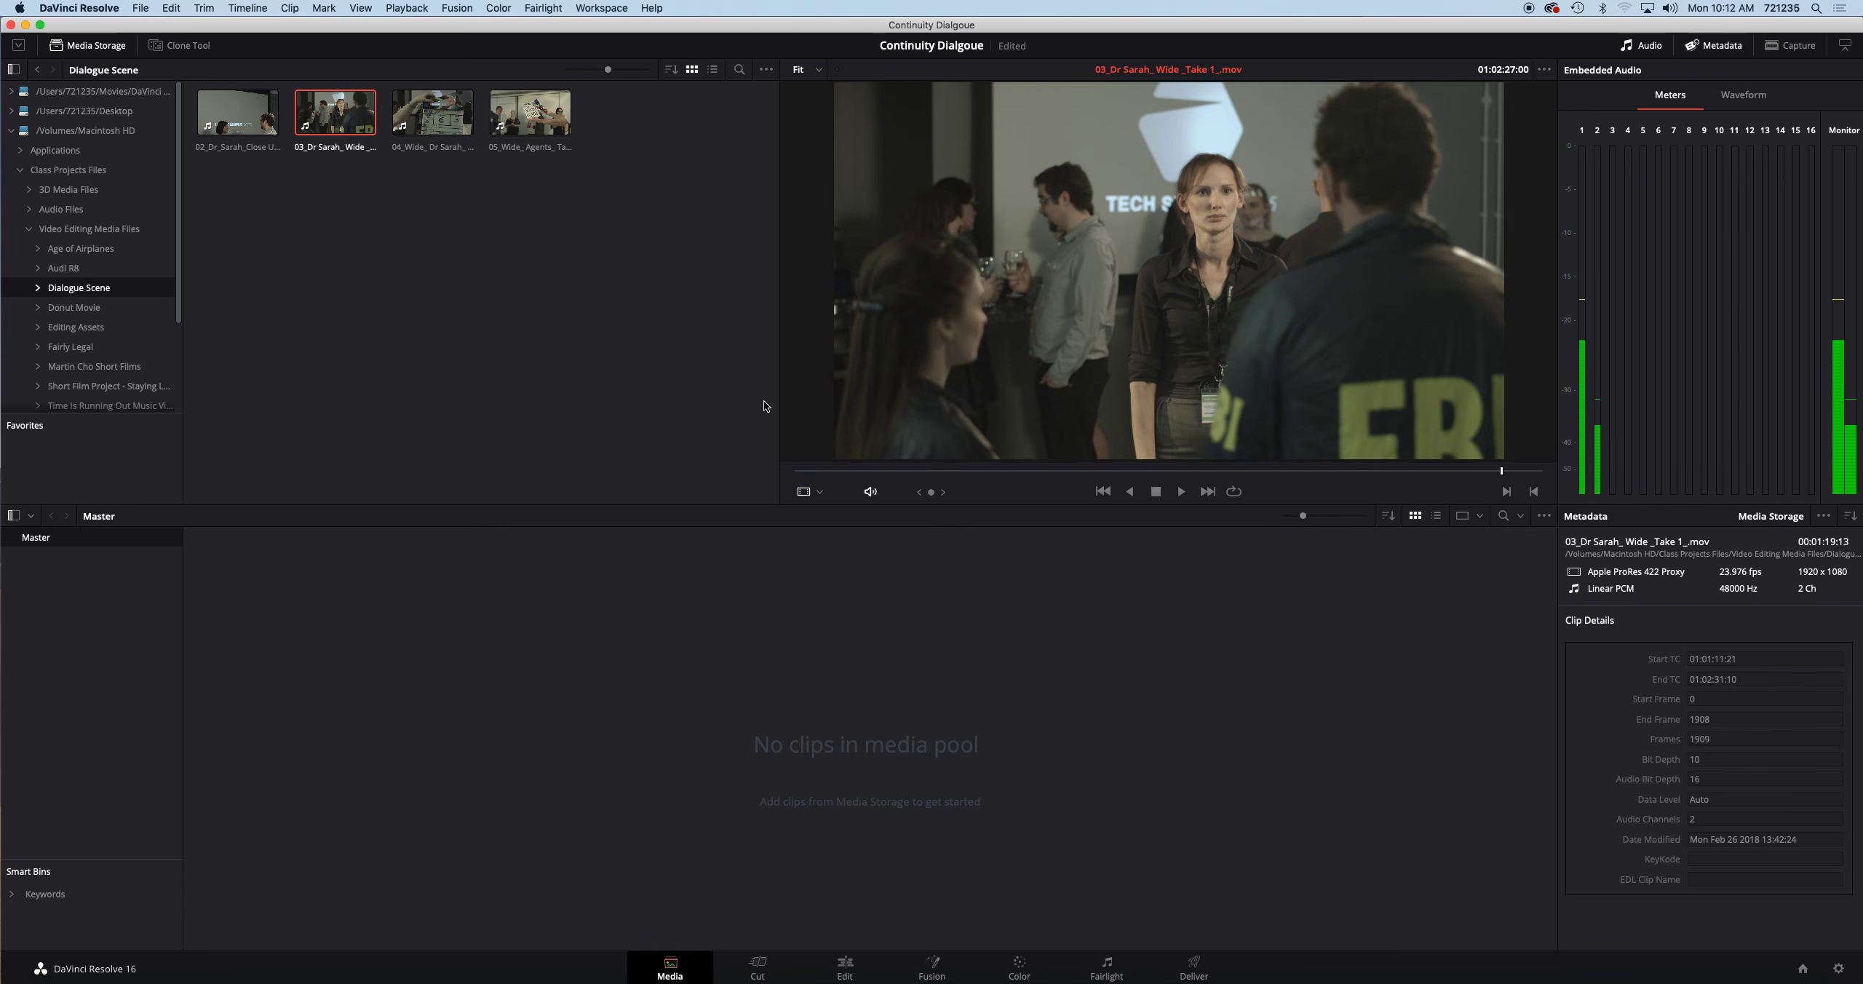
pyautogui.click(814, 473)
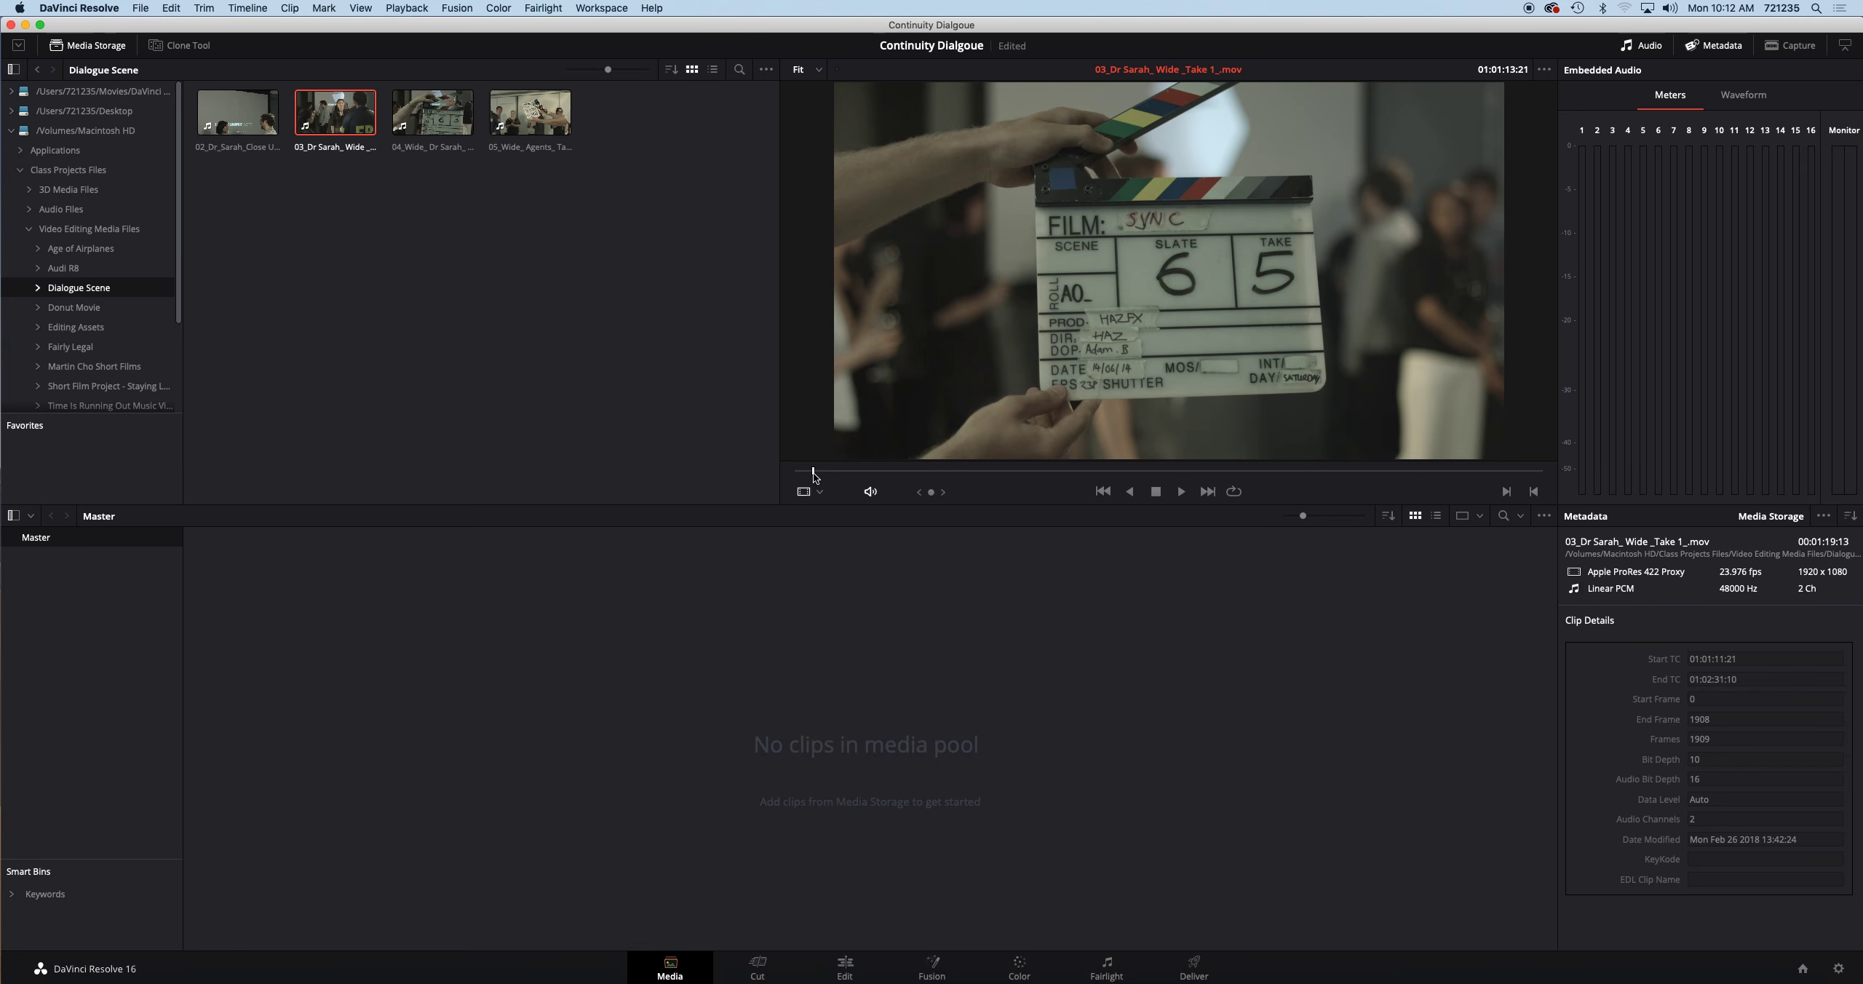
pyautogui.press('space')
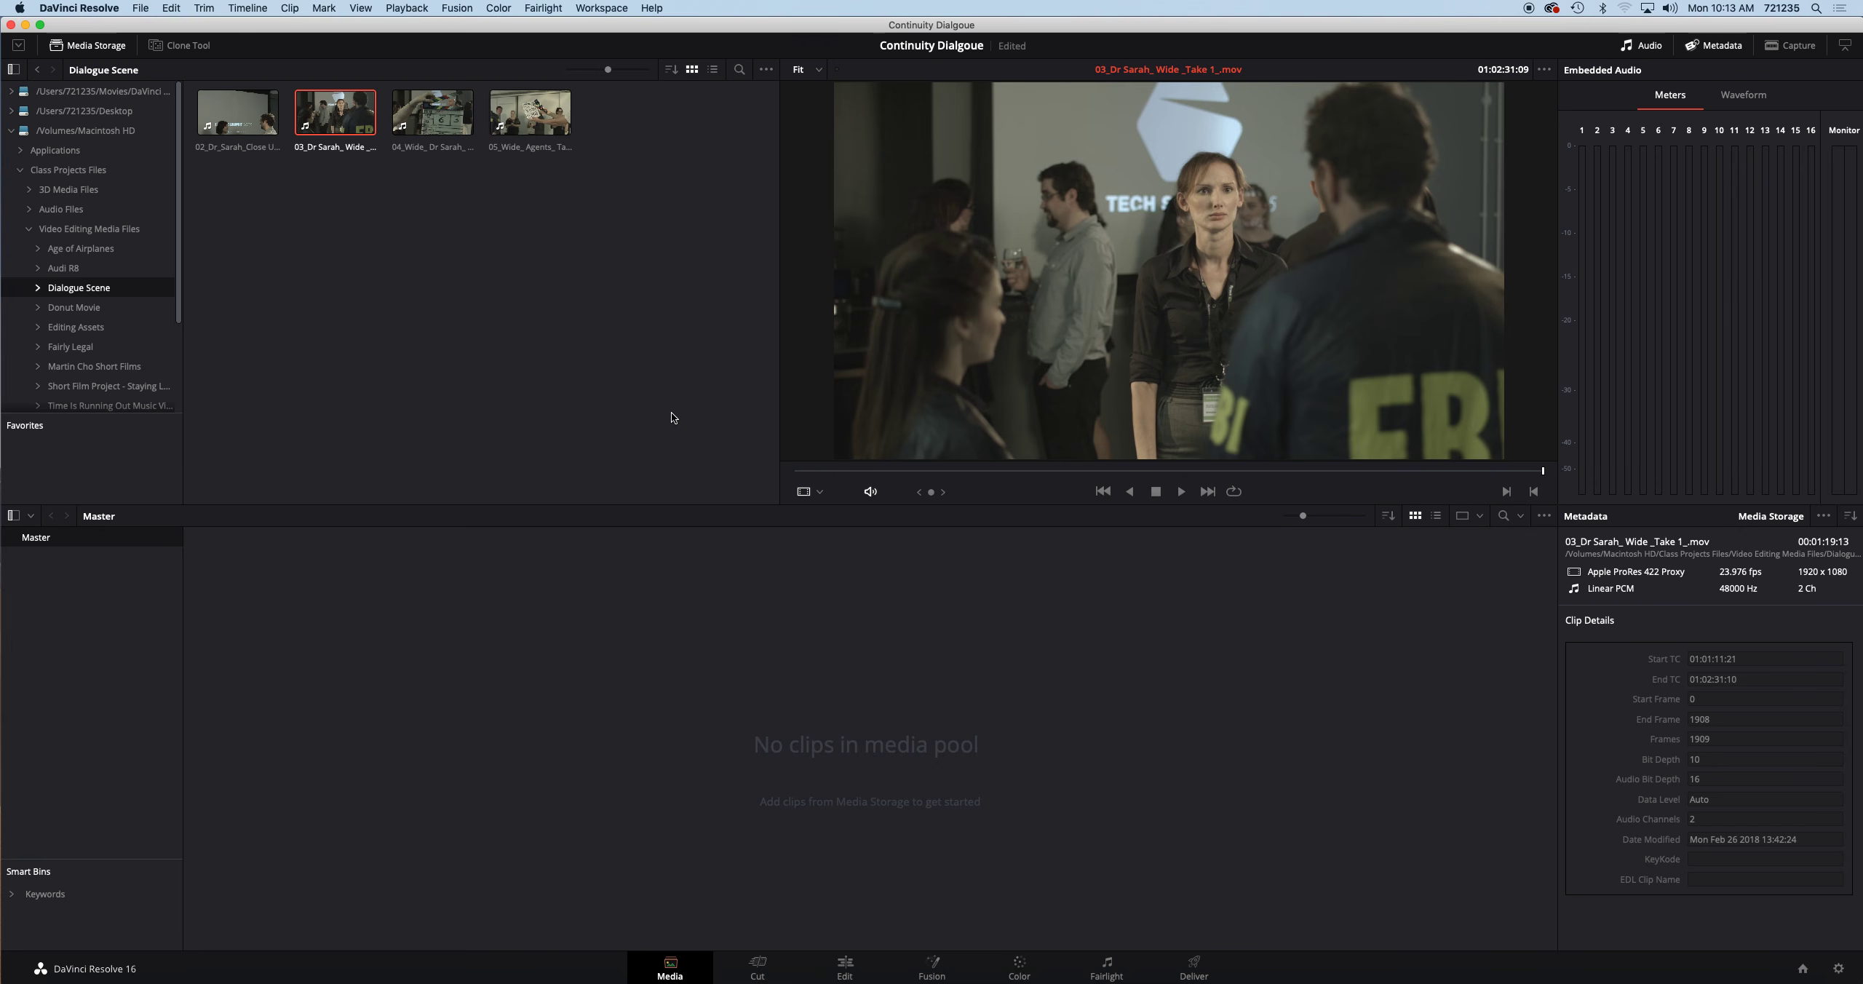
# Step: Select 04_Wide_ Dr Sarah_ Take 2_.mov and play the footage in the viewer from the beginning
pyautogui.click(427, 111)
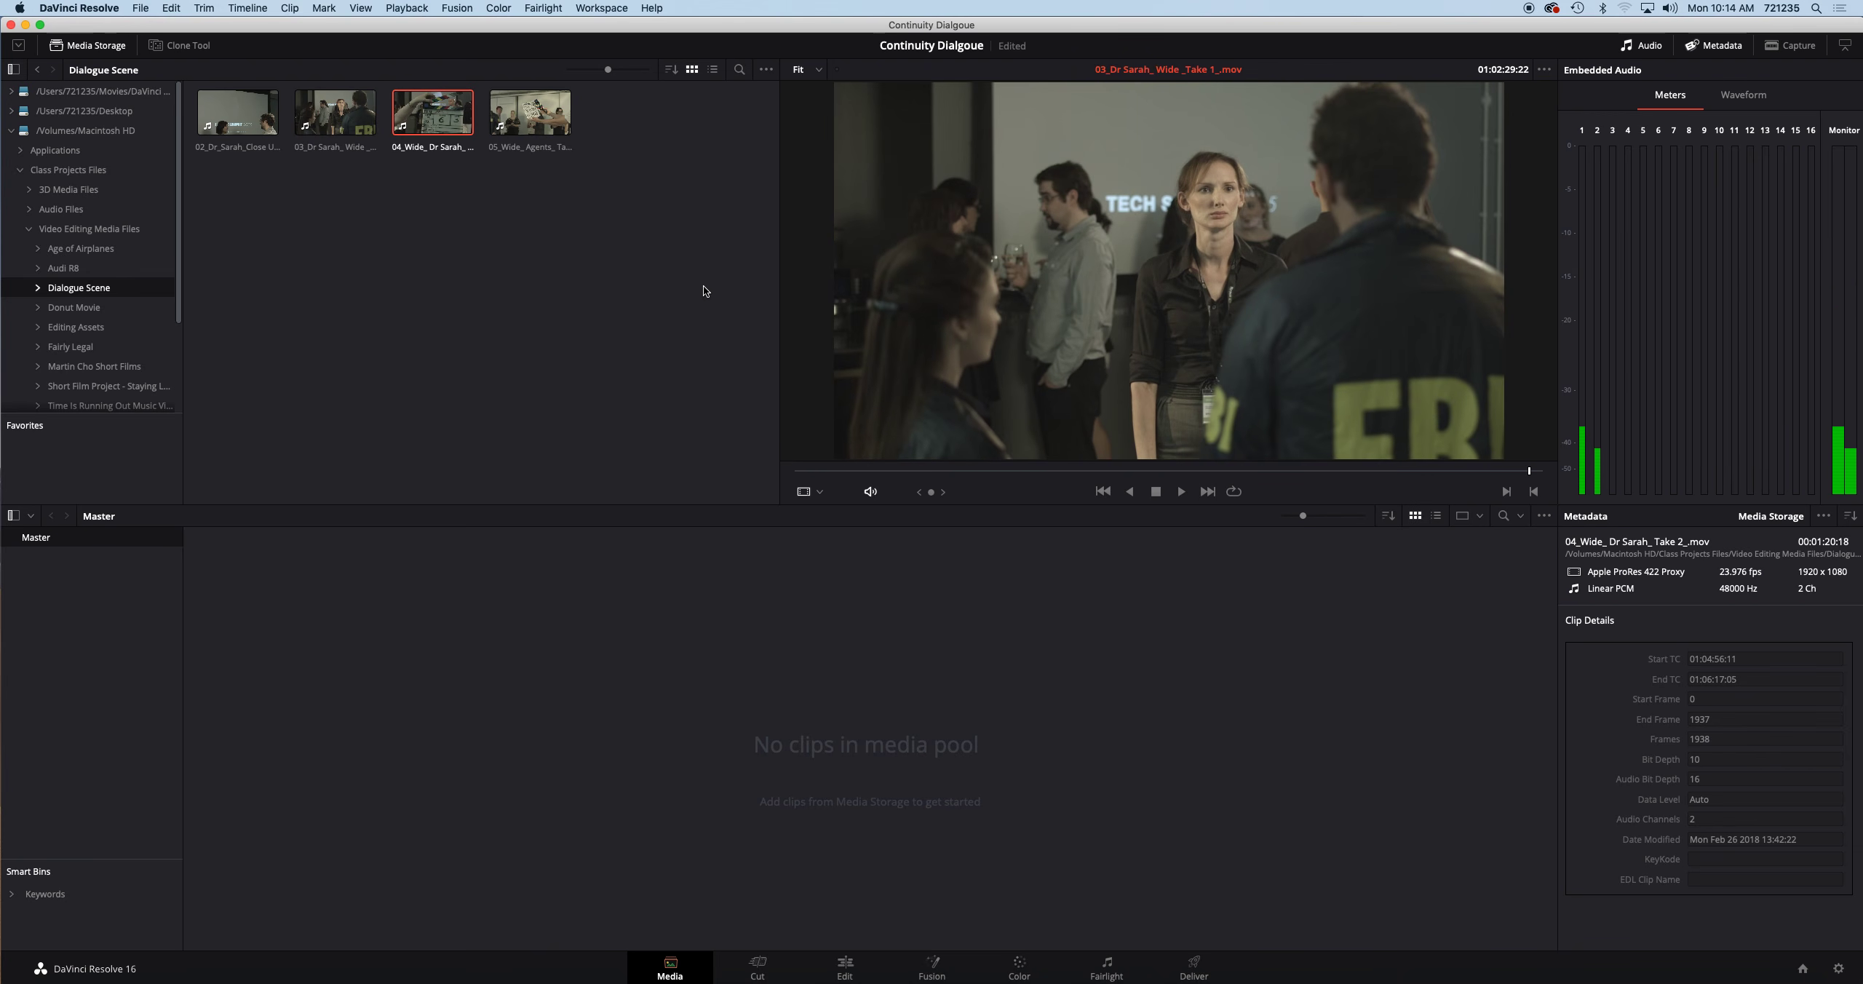
pyautogui.moveTo(820, 473); pyautogui.dragTo(795, 472)
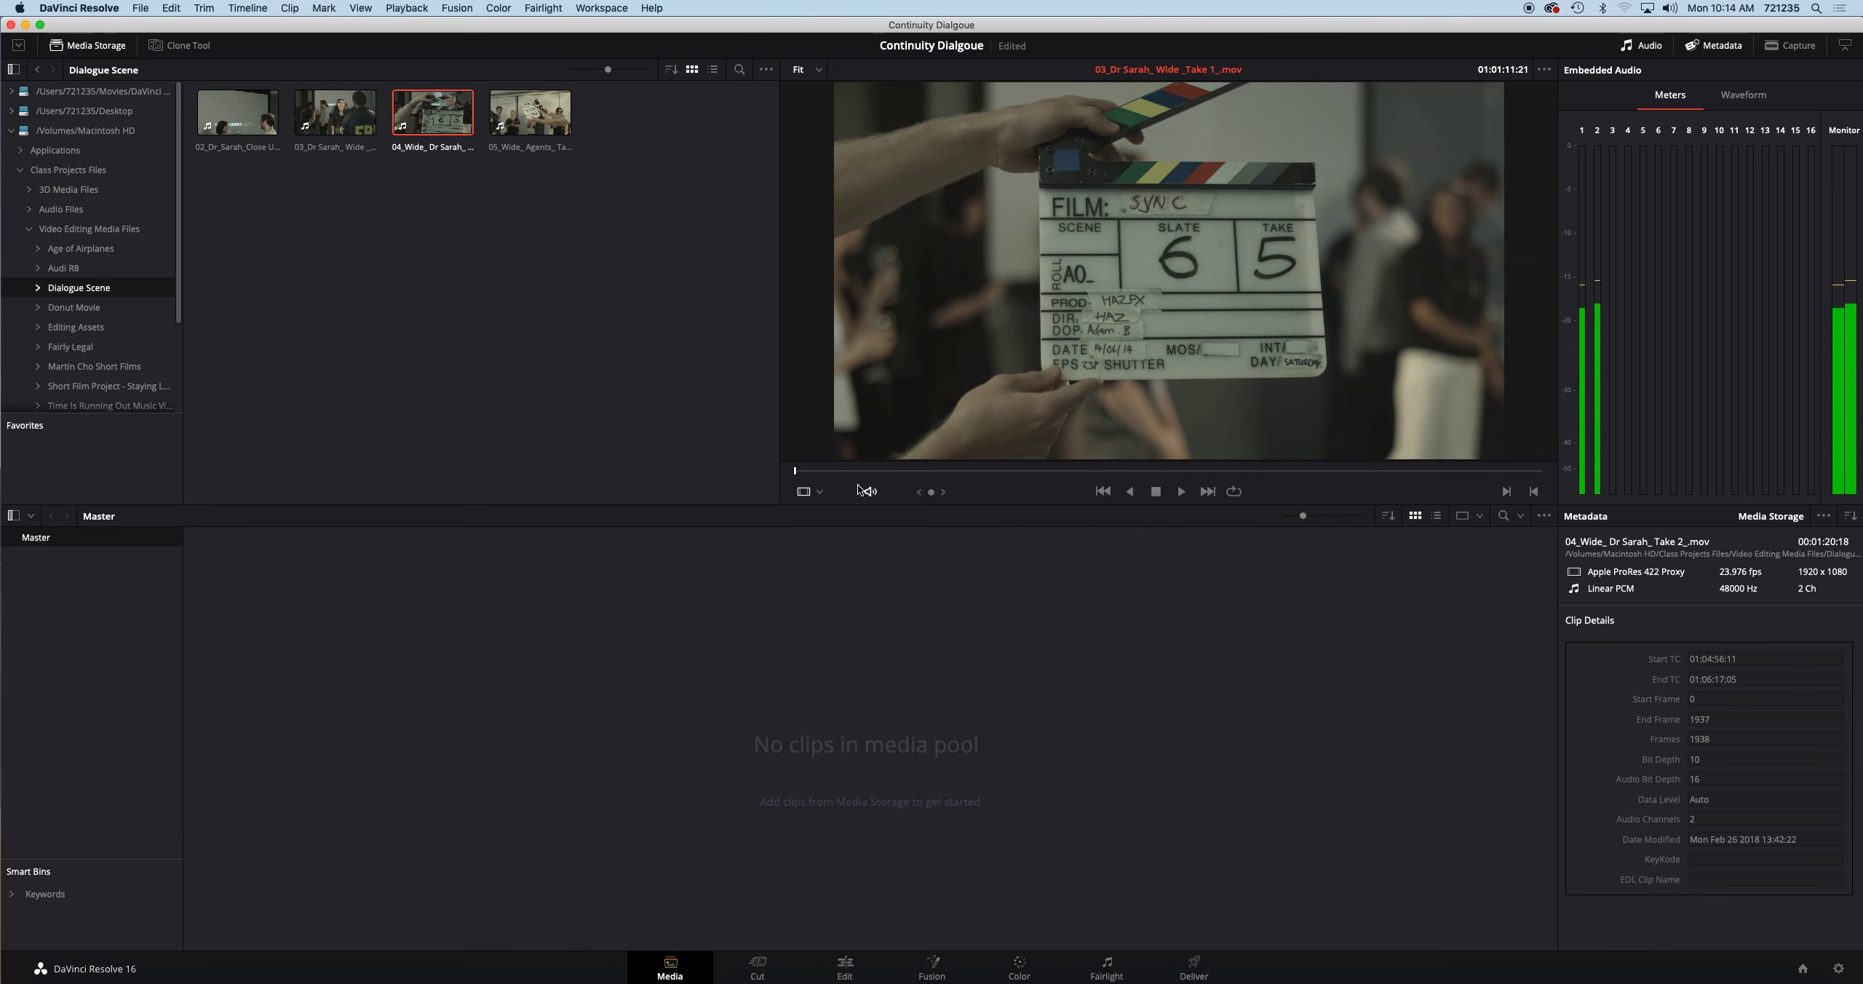
pyautogui.click(1182, 493)
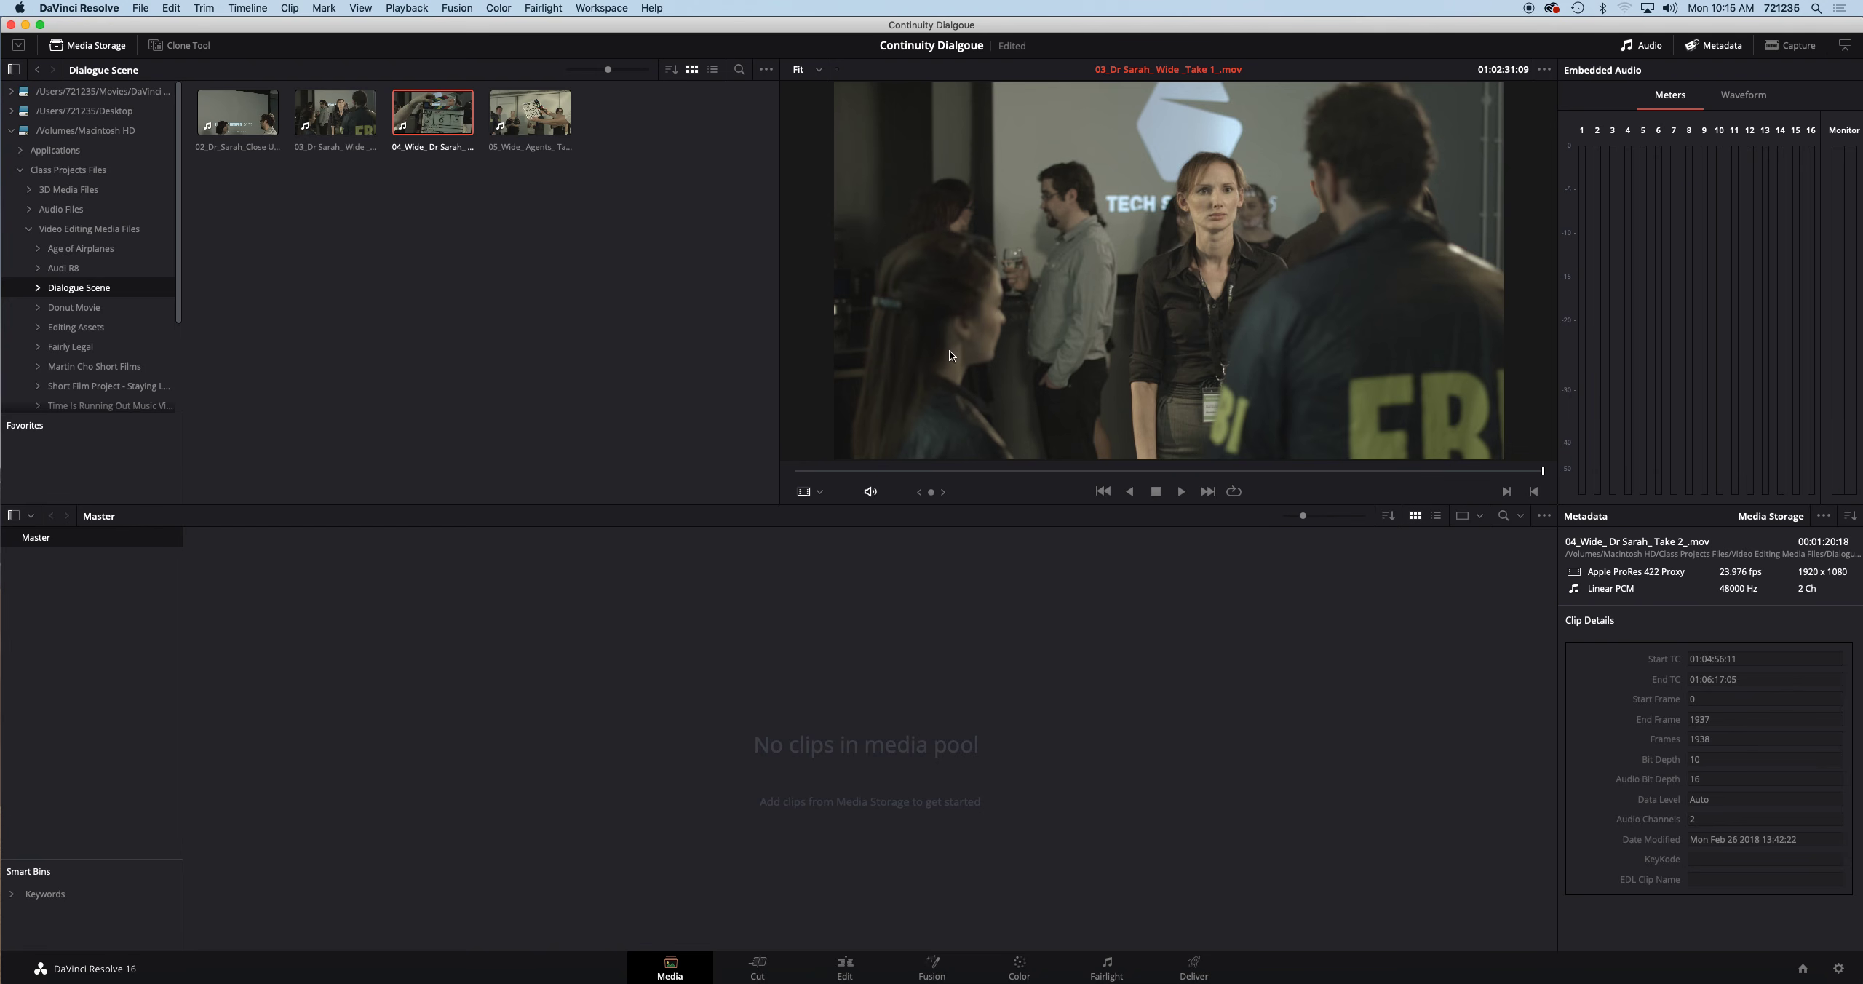
# Step: Load 05_Wide_ Agents_ Take 1_.mov and play it from its start to review the agents' coverage
pyautogui.click(529, 113)
pyautogui.press('space')
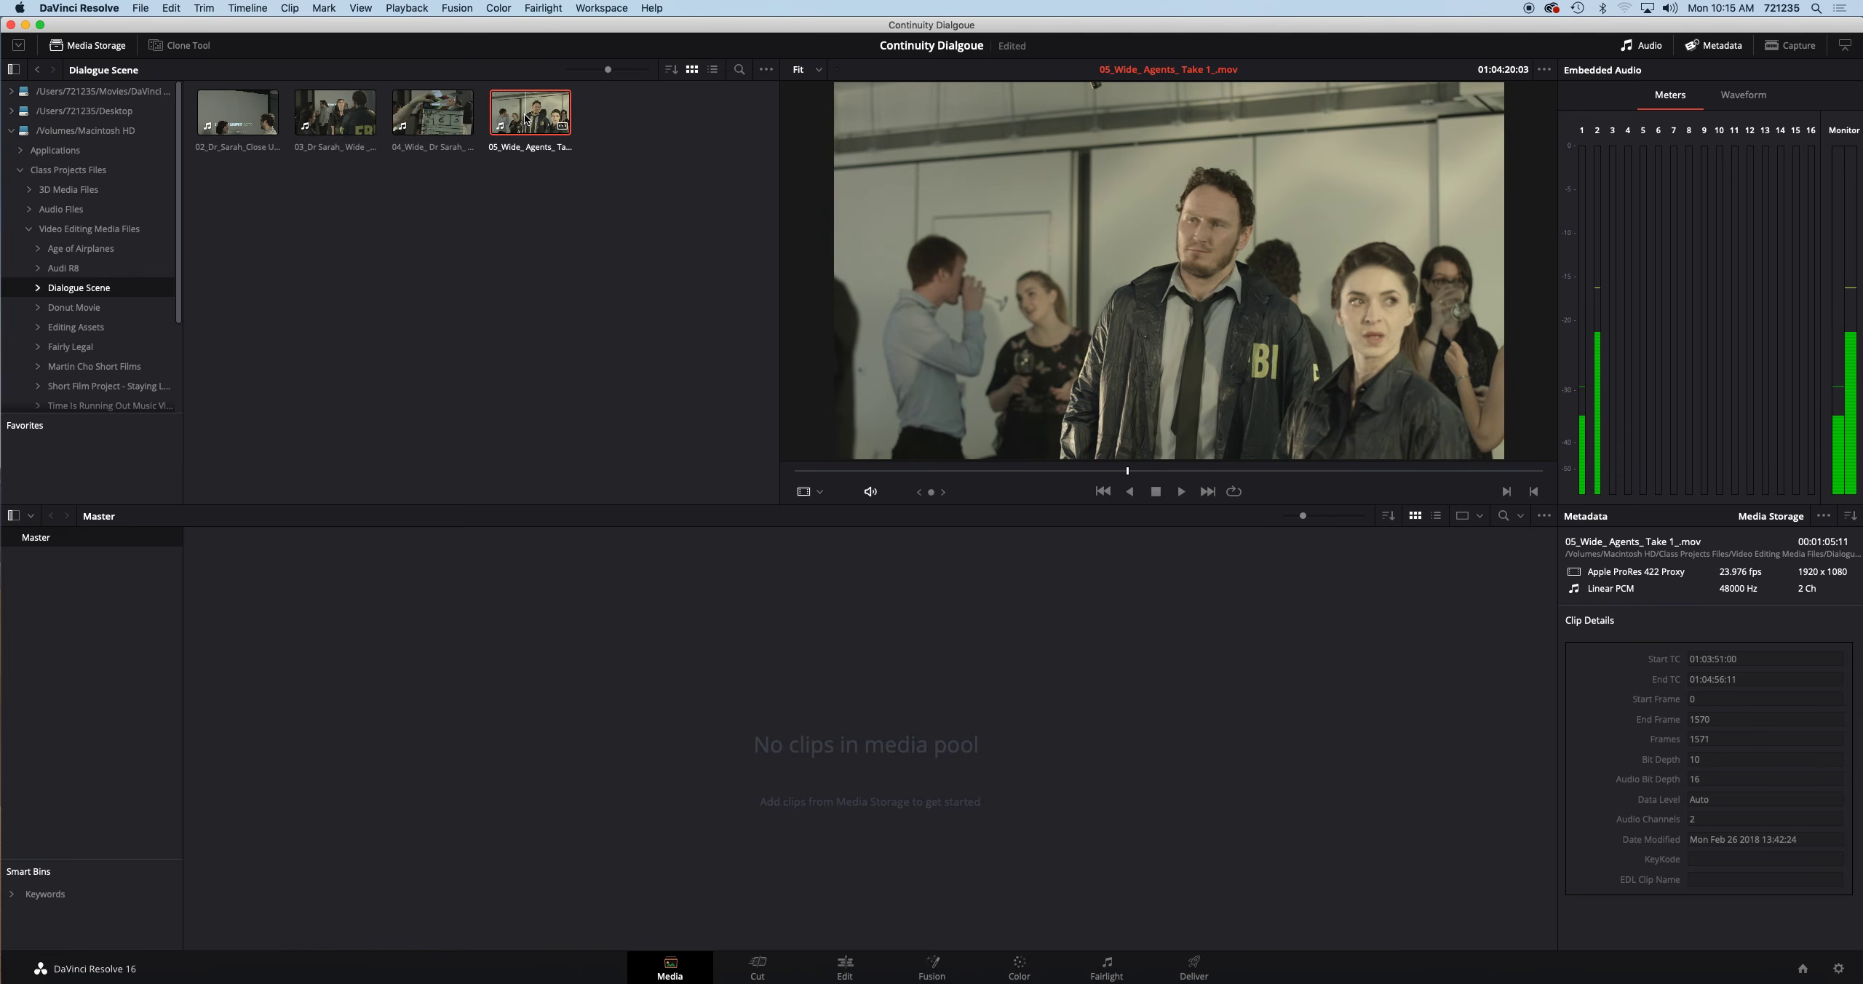
pyautogui.press('Home')
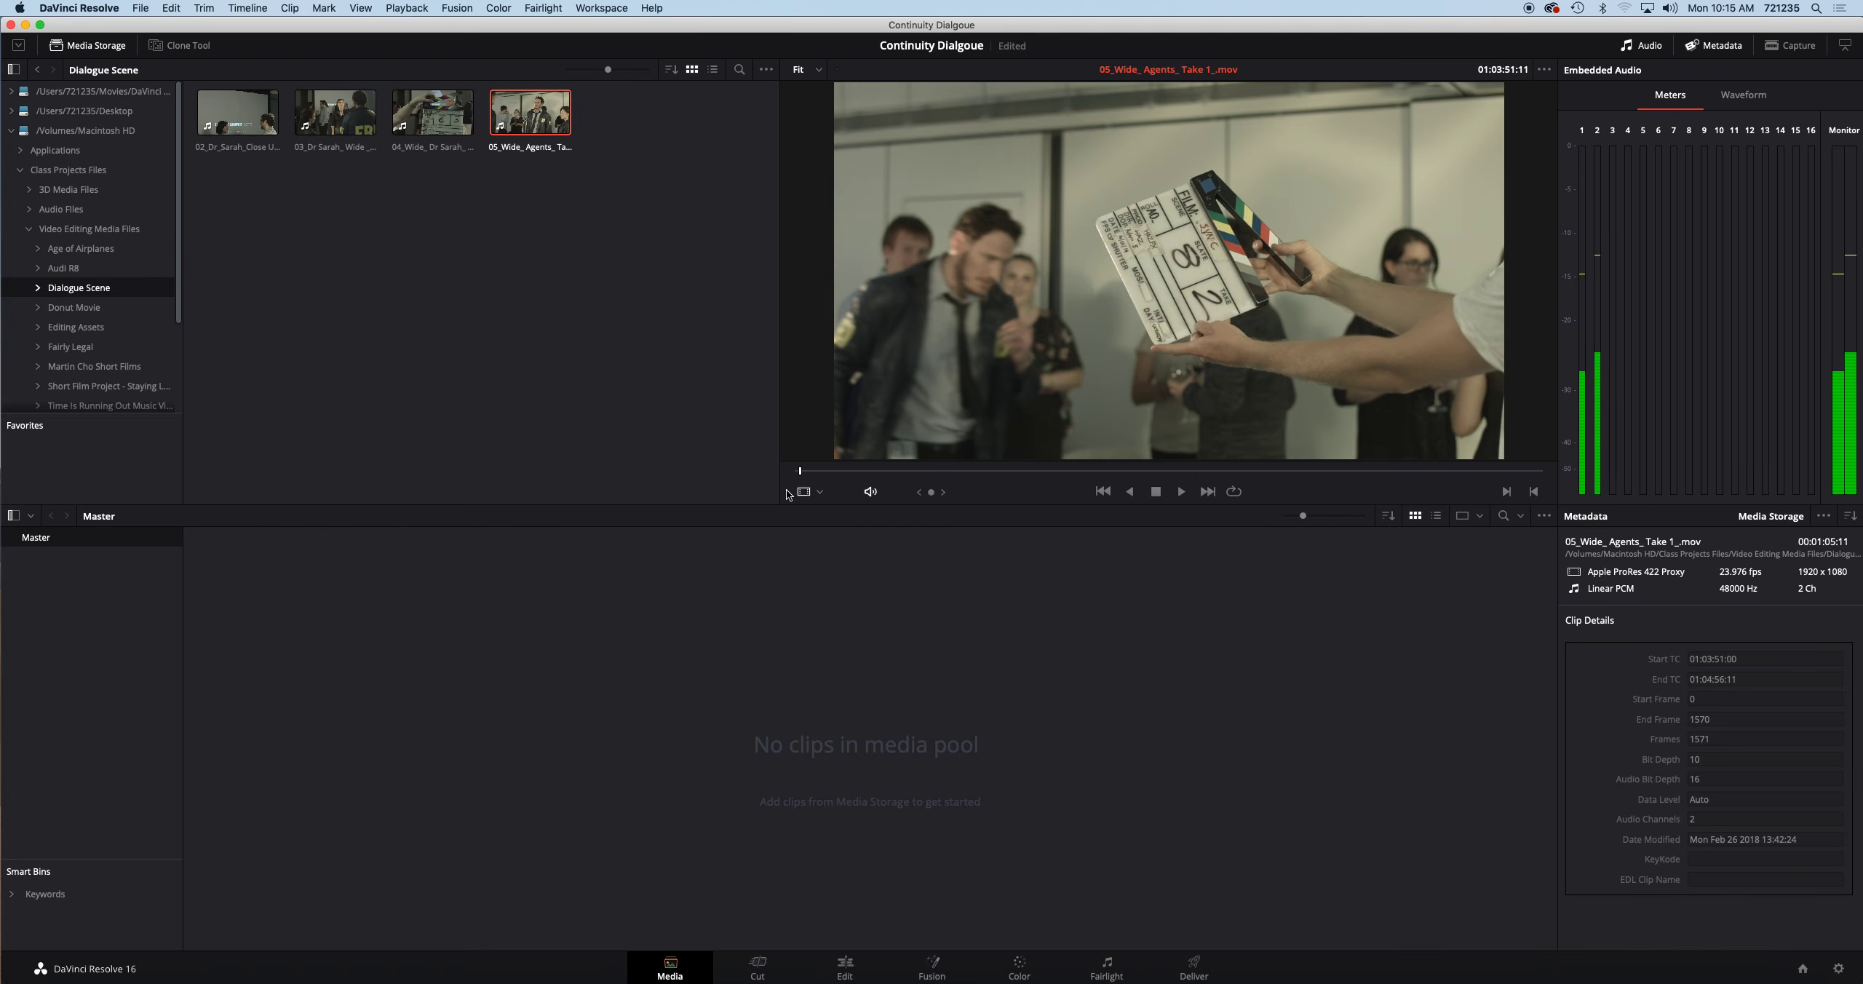
pyautogui.press('space')
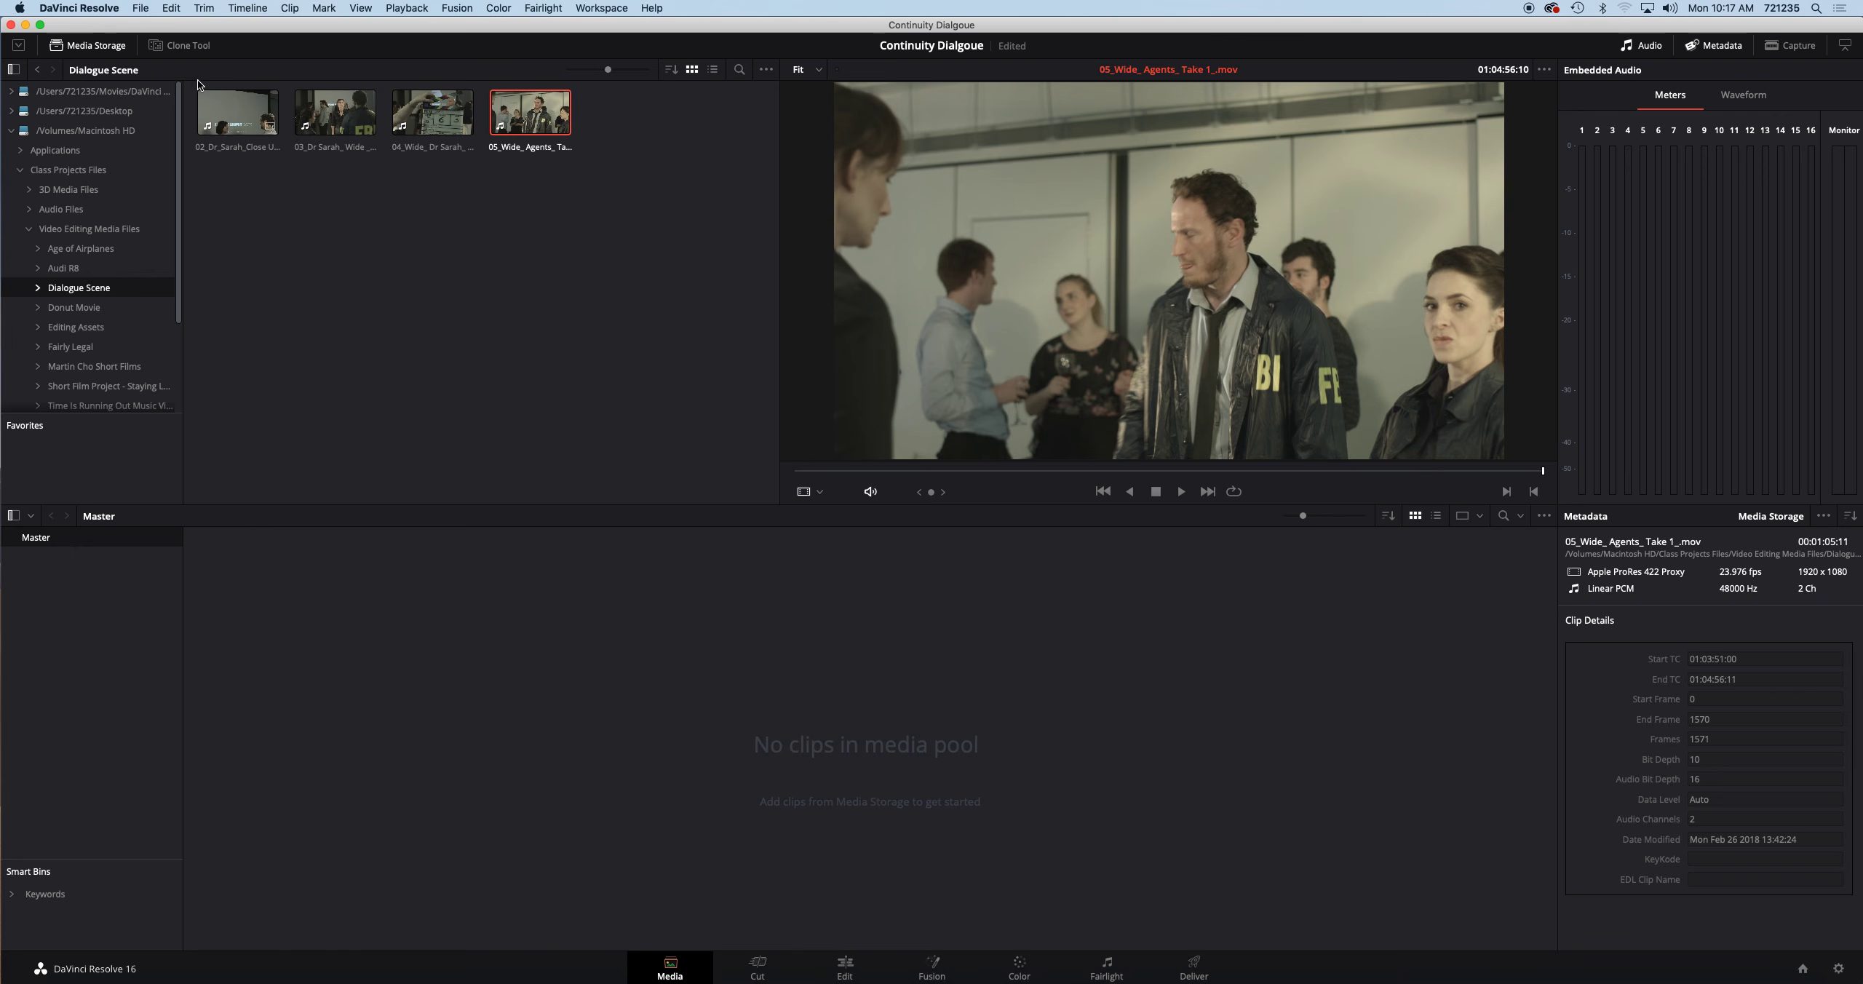
# Step: Skim the close-up, the second wide take and the agents' wide clip again for comparison
pyautogui.click(220, 119)
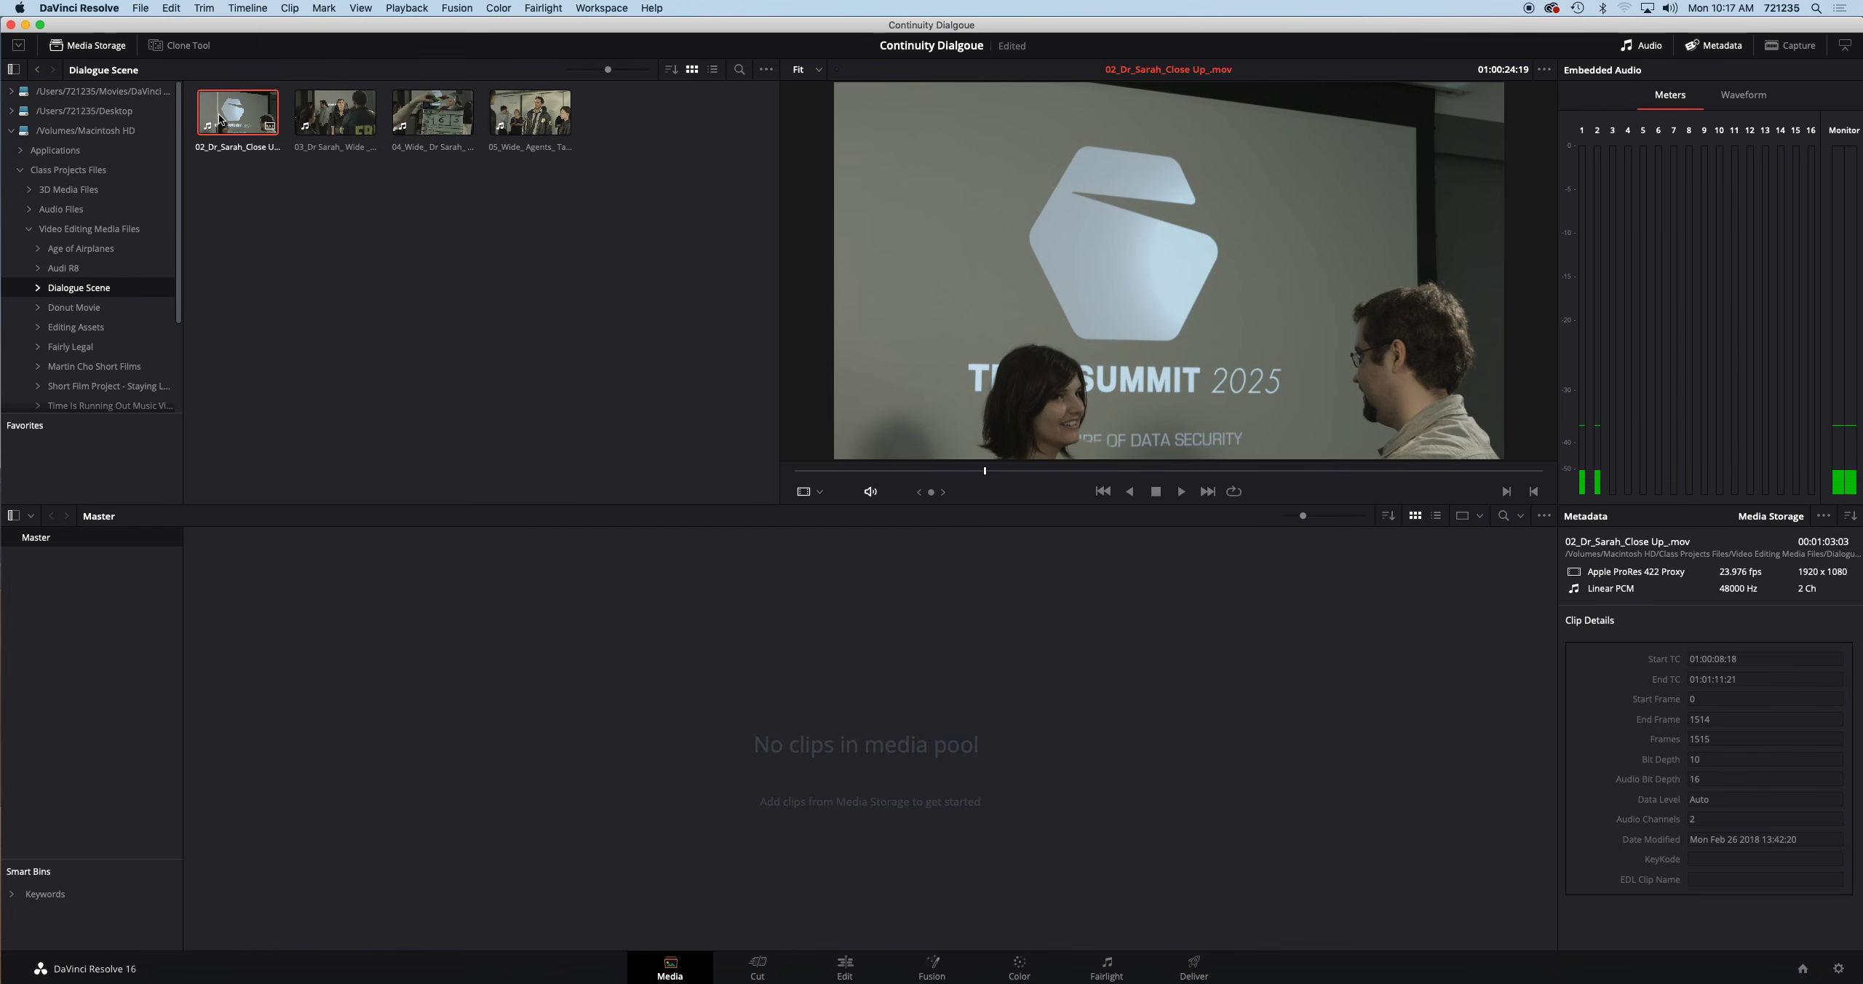
pyautogui.click(426, 144)
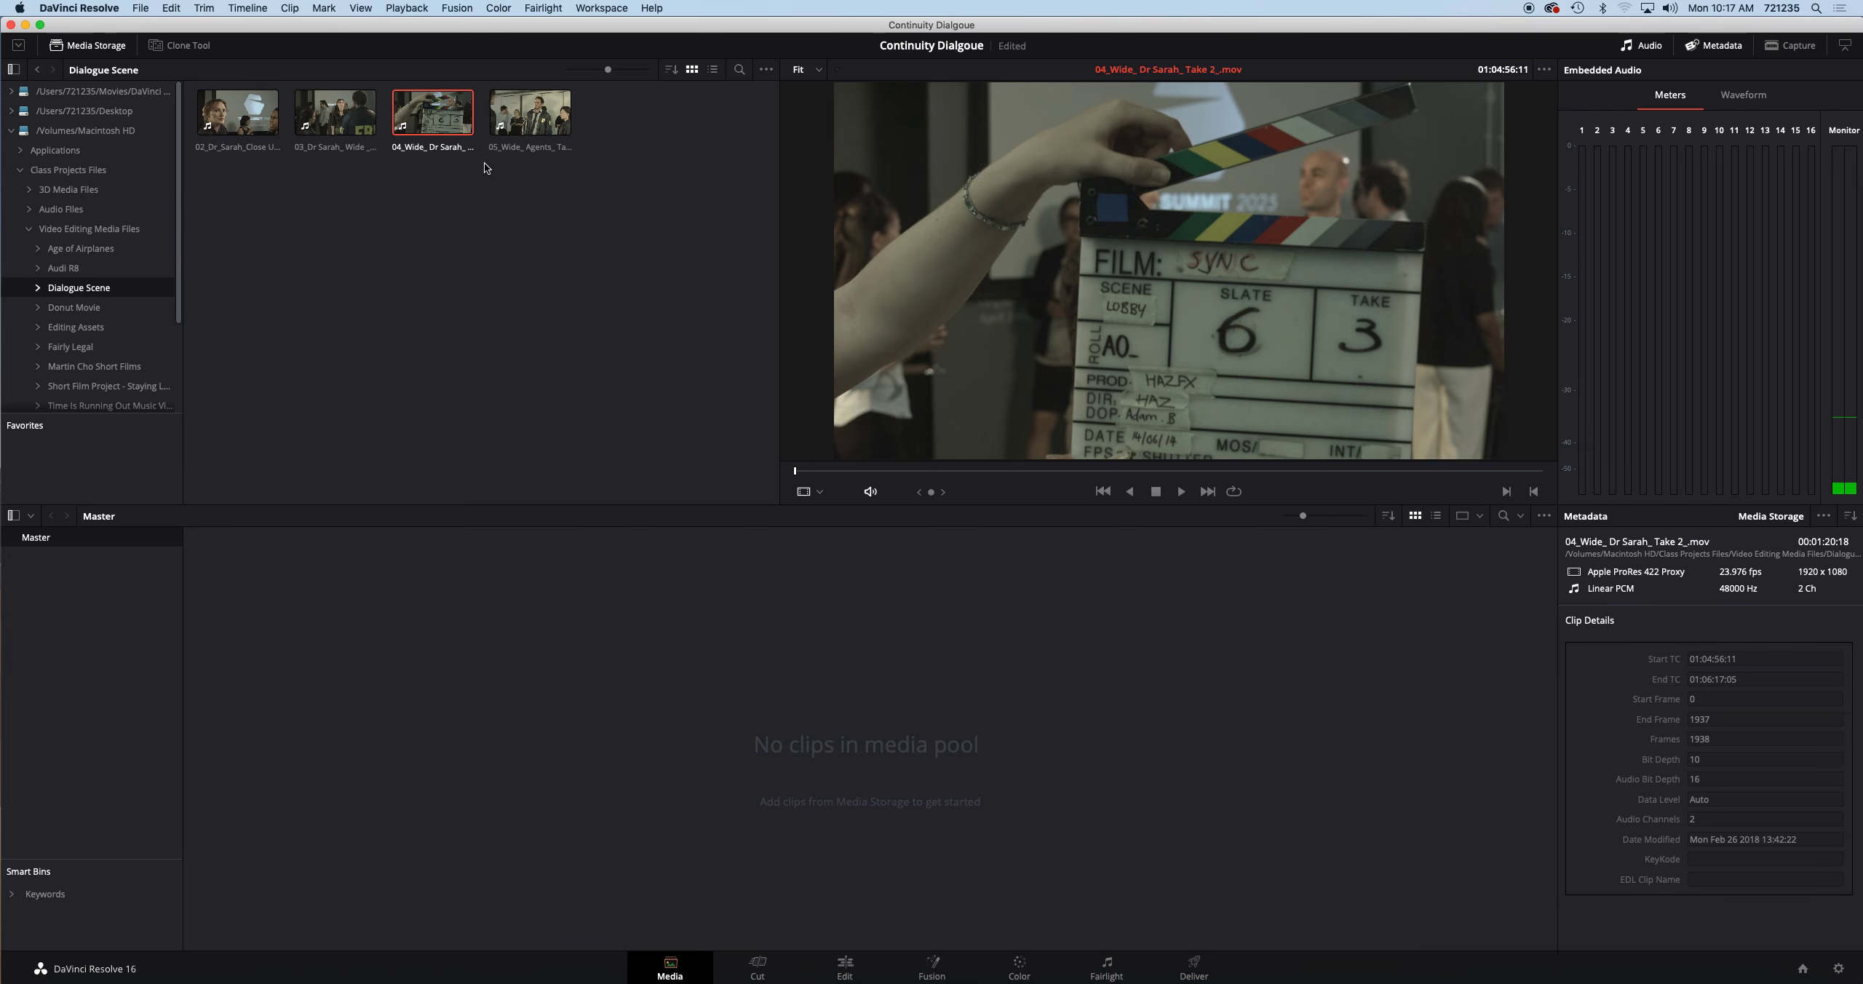
pyautogui.click(511, 140)
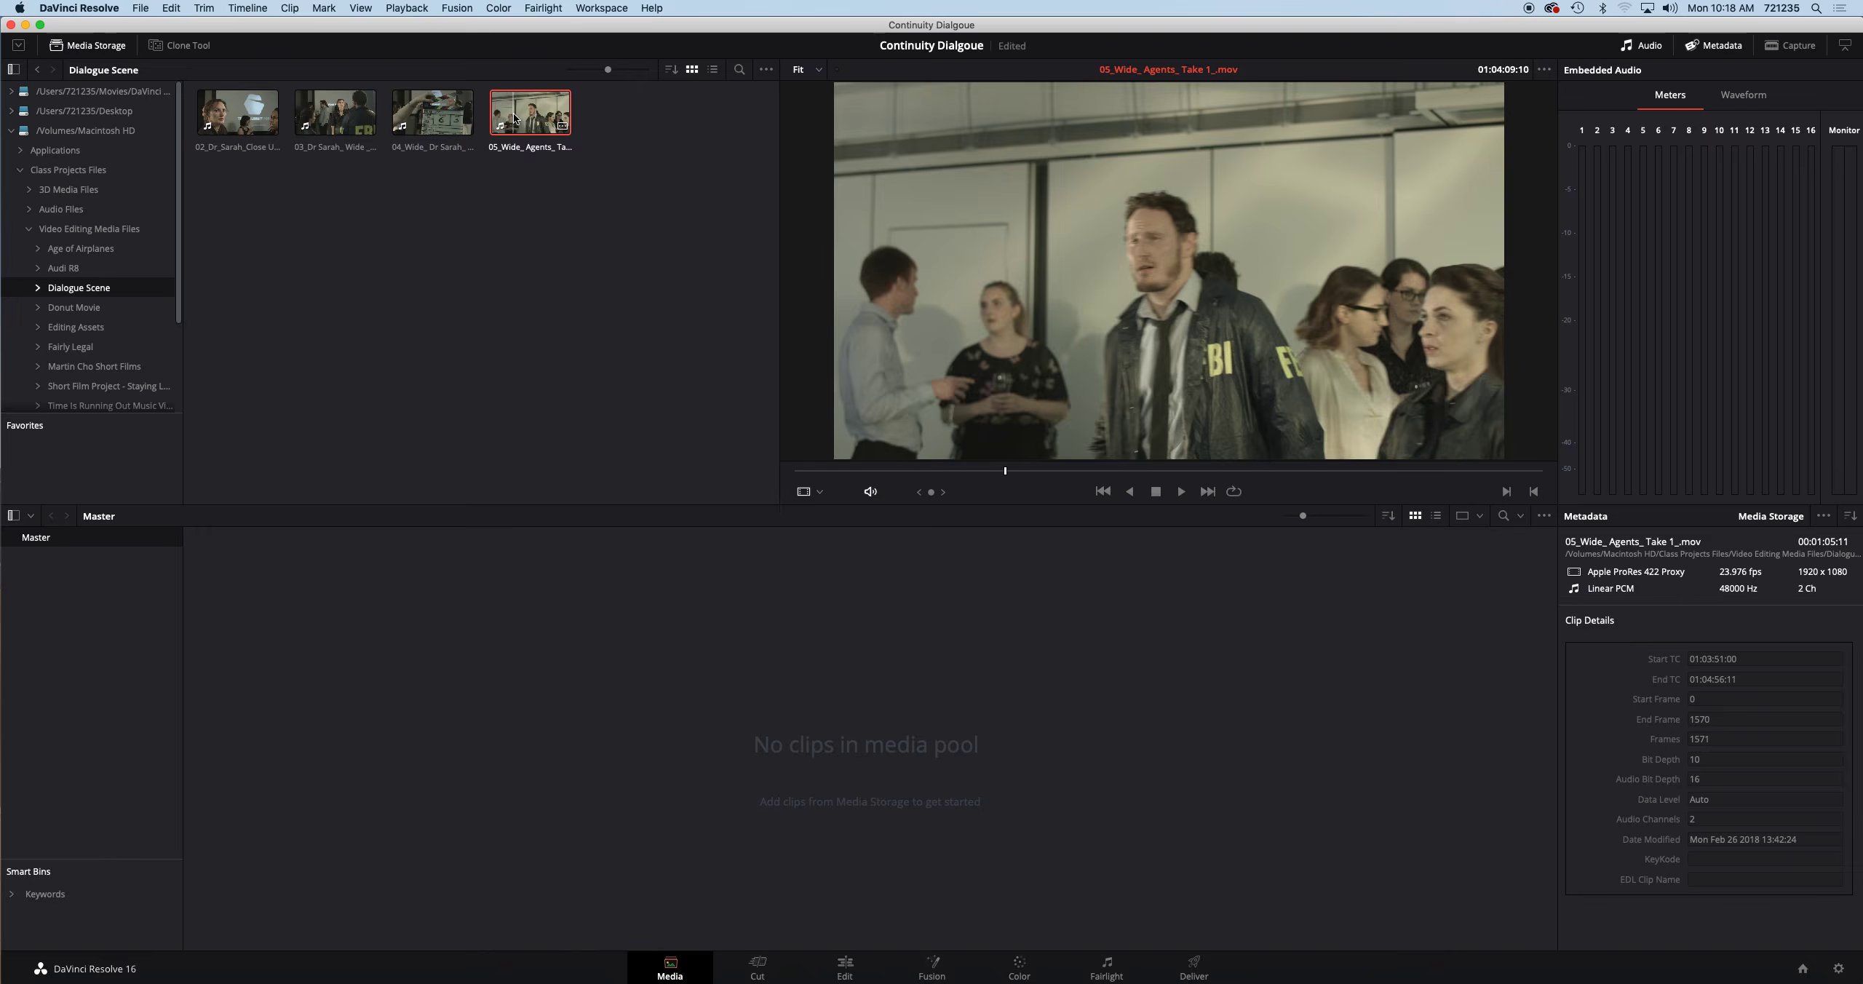
# Step: Add all four Dialogue Scene clips to the media pool, changing the project frame rate to match them
pyautogui.moveTo(633, 222)
pyautogui.mouseDown()
pyautogui.moveTo(203, 80)
pyautogui.moveTo(399, 426)
pyautogui.moveTo(530, 594)
pyautogui.mouseUp()
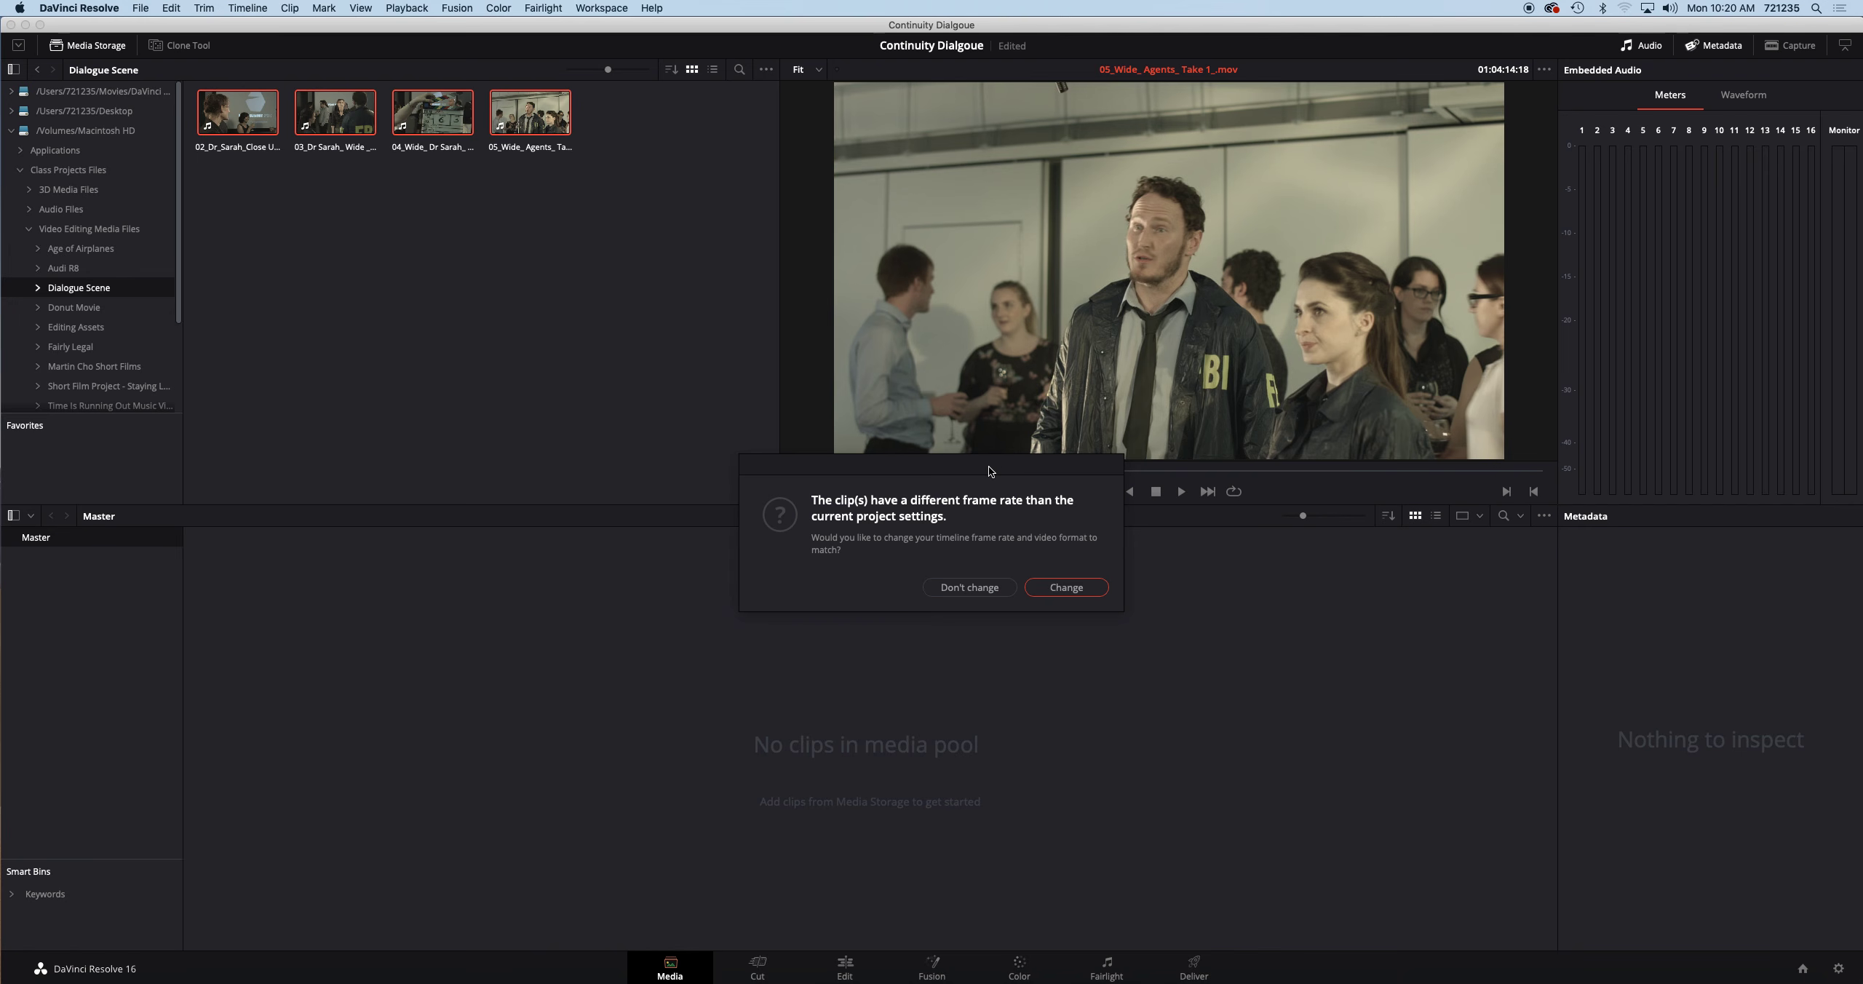
pyautogui.click(1067, 587)
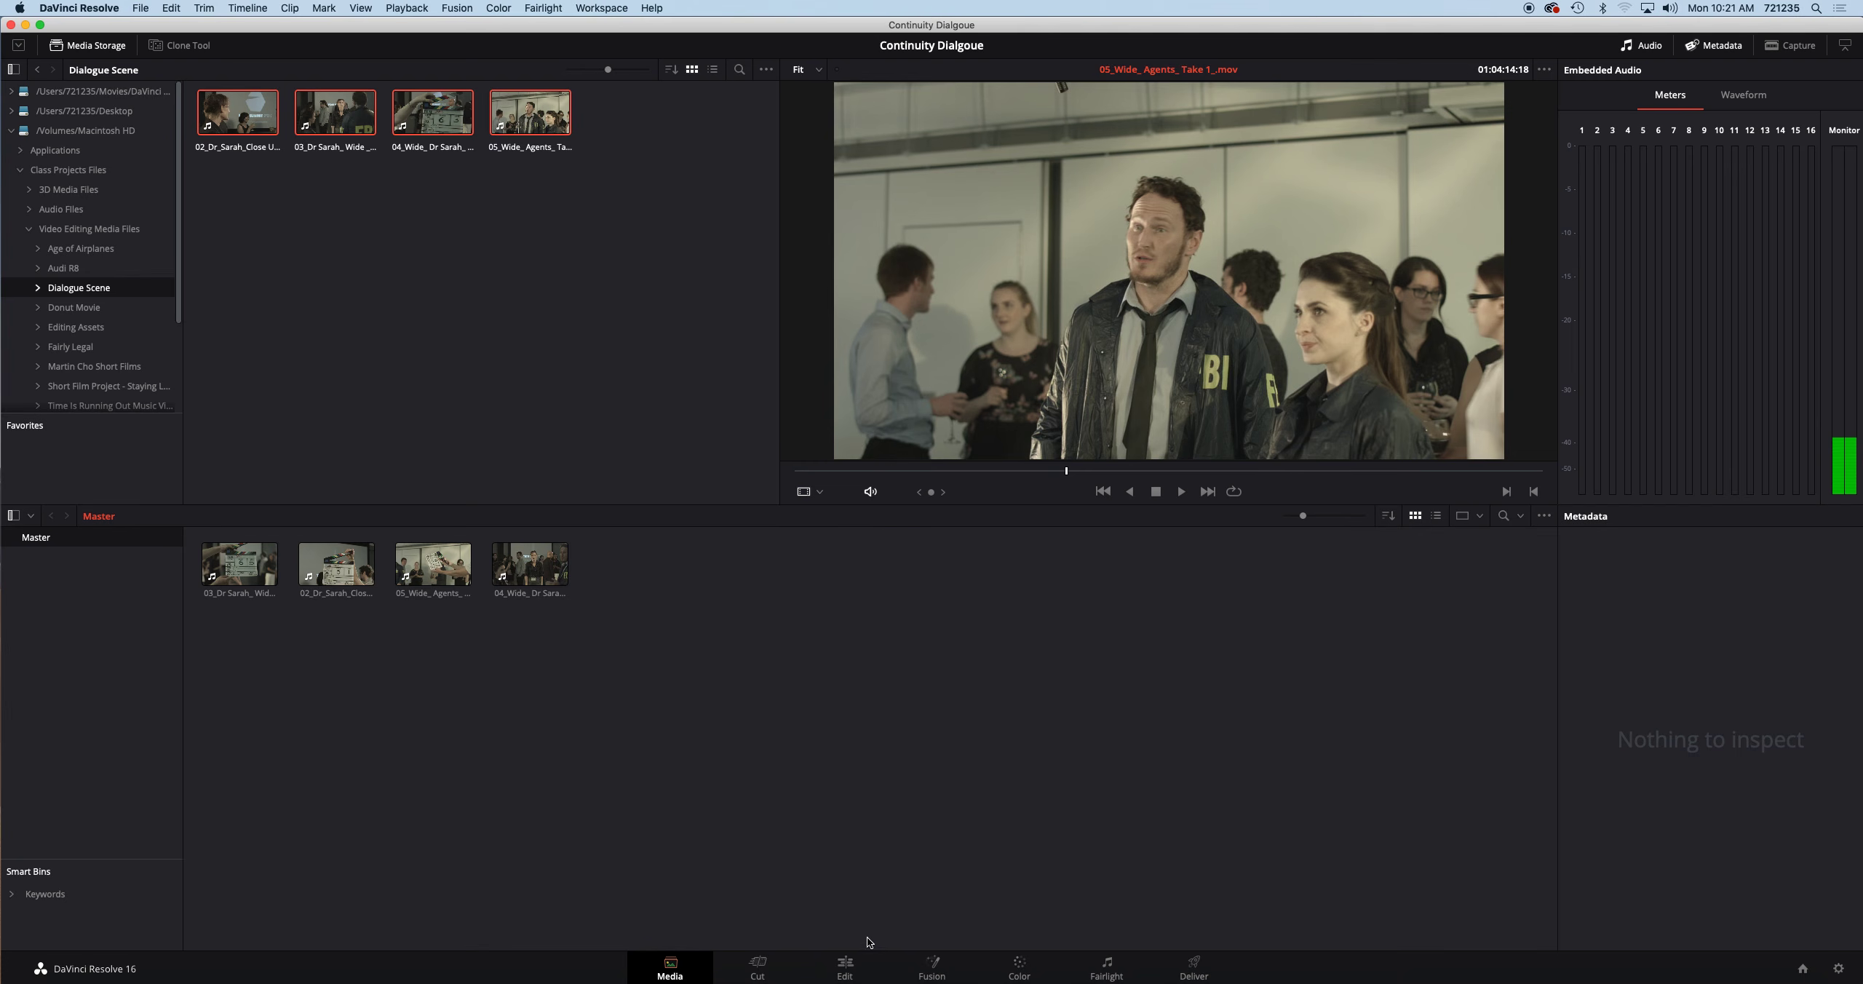
# Step: Switch to the Edit page with the media pool shown, and play the opening of 03_Dr Sarah_ Wide _Take 1_.mov
pyautogui.click(849, 966)
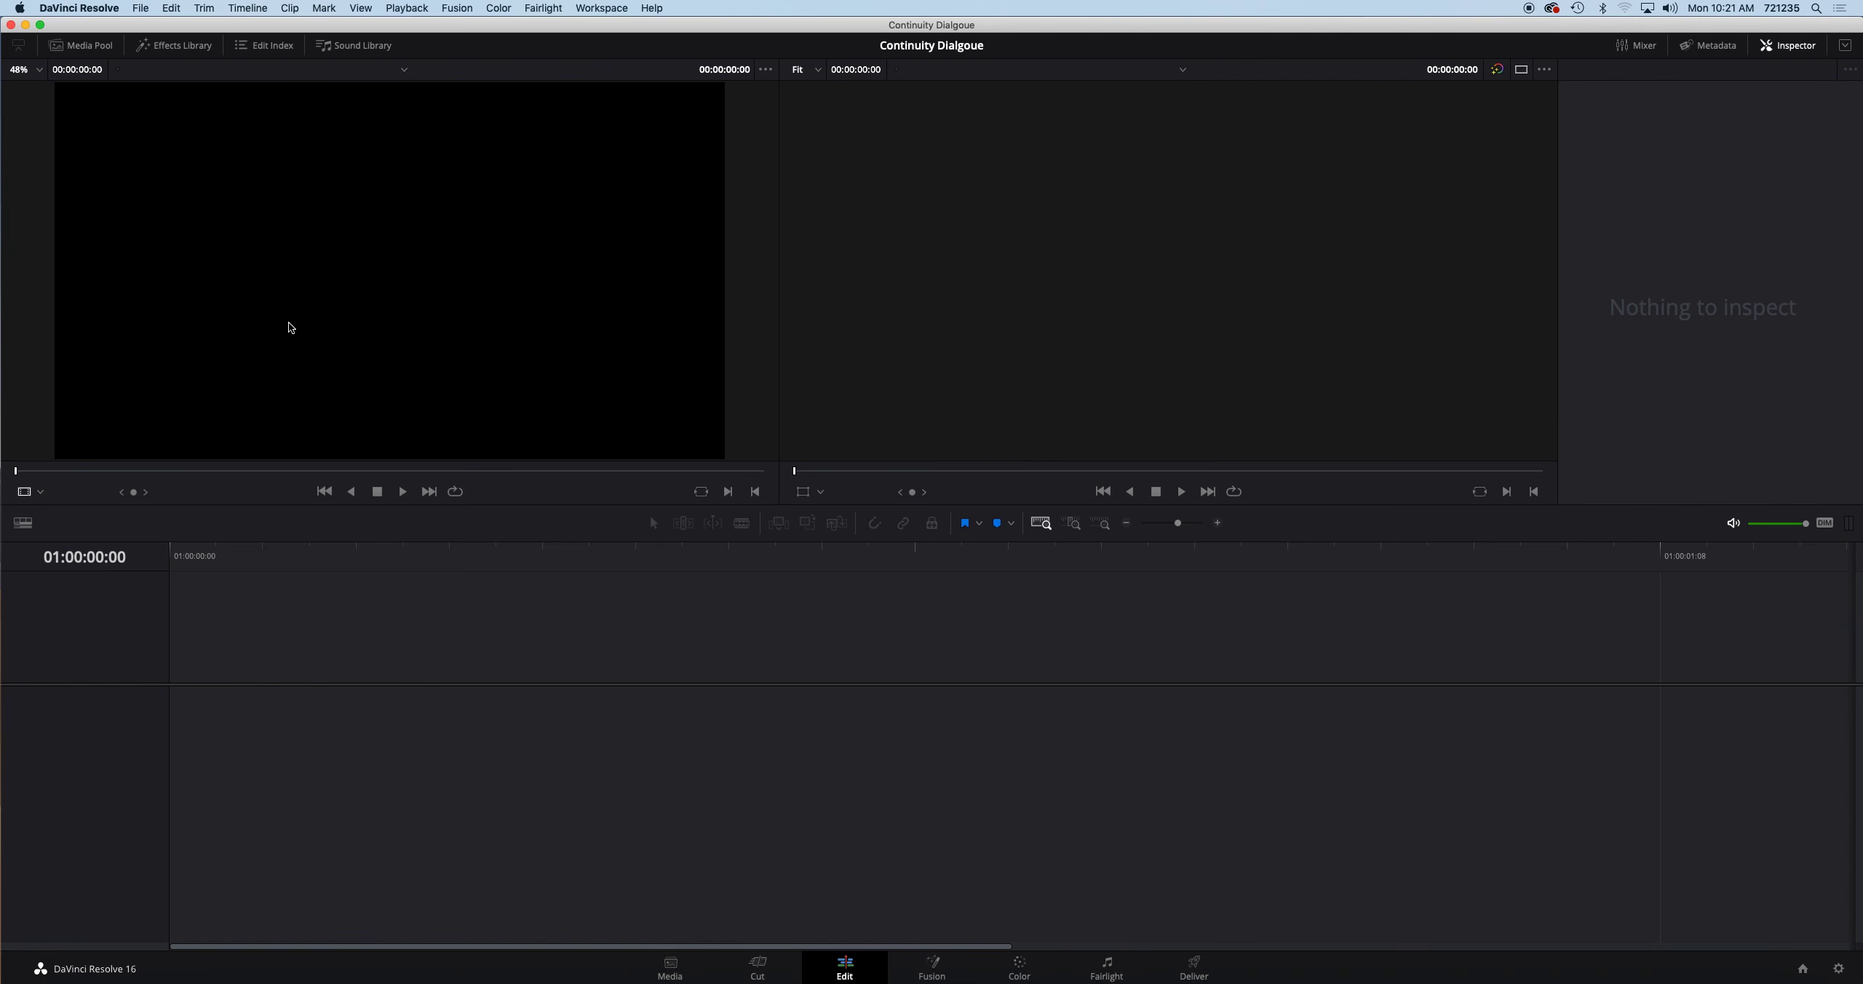
pyautogui.click(86, 47)
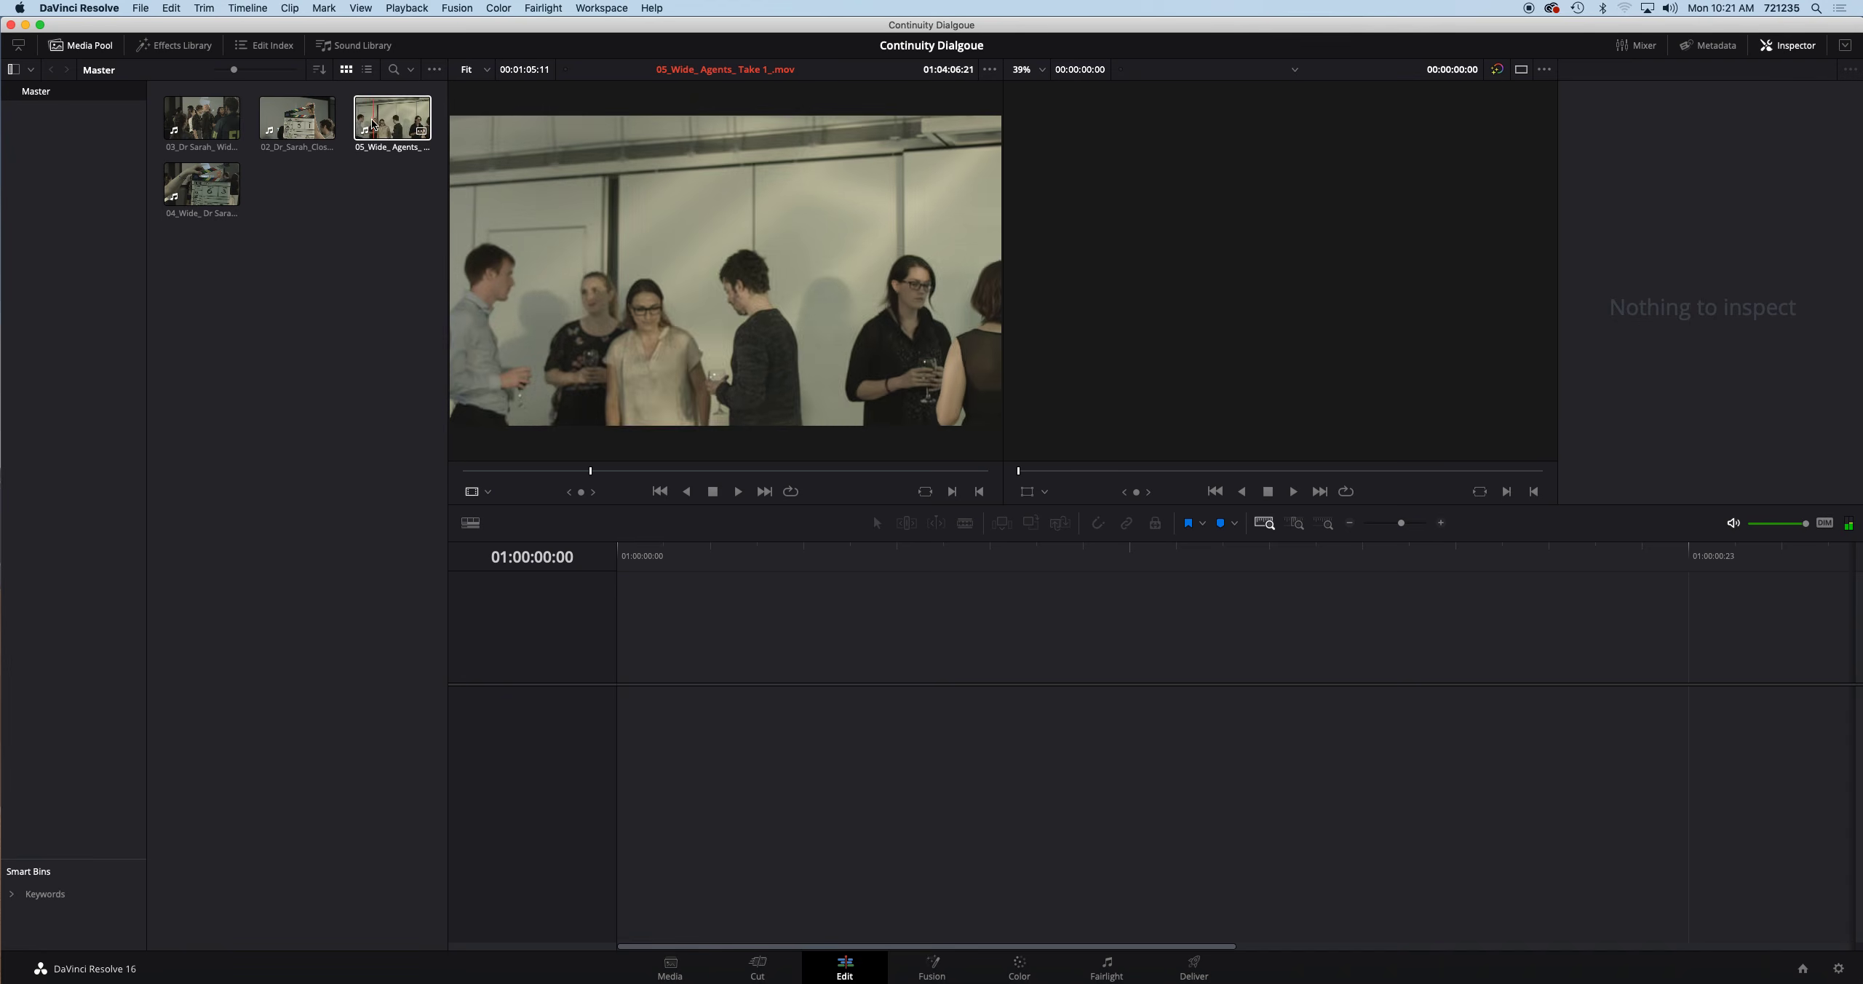
pyautogui.click(191, 124)
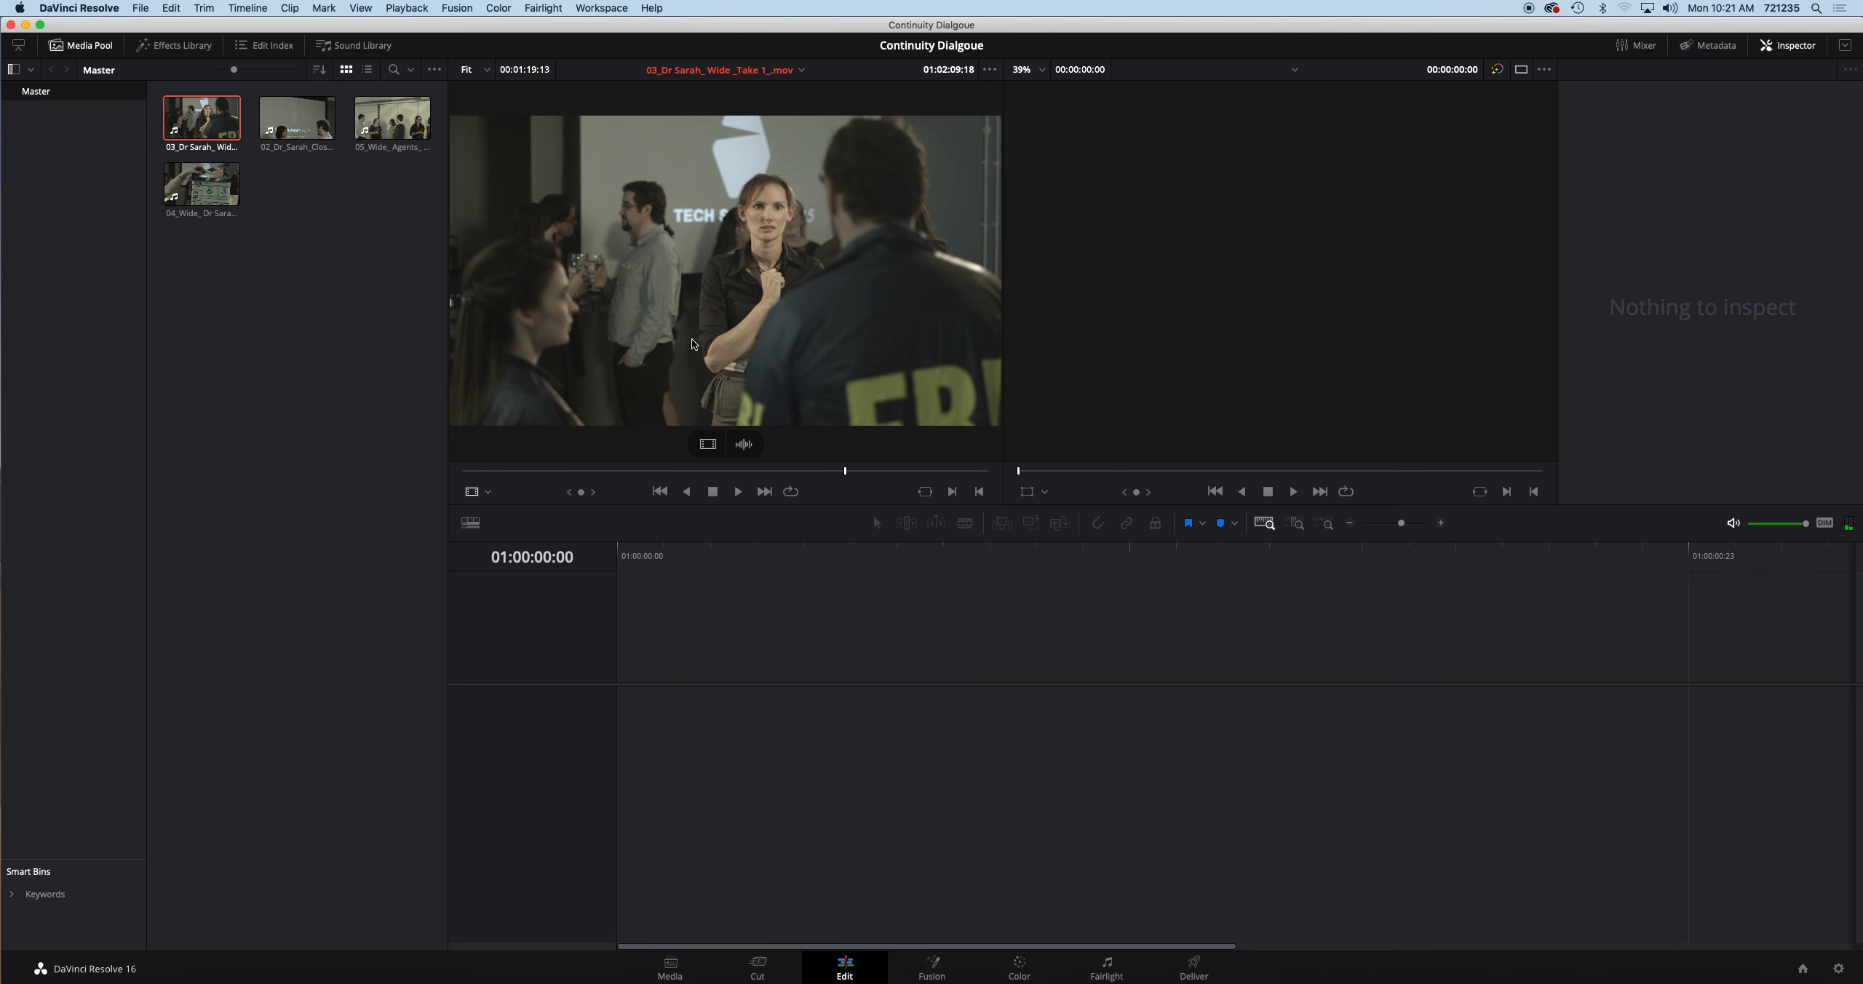
pyautogui.moveTo(830, 466); pyautogui.dragTo(492, 497)
pyautogui.press('space')
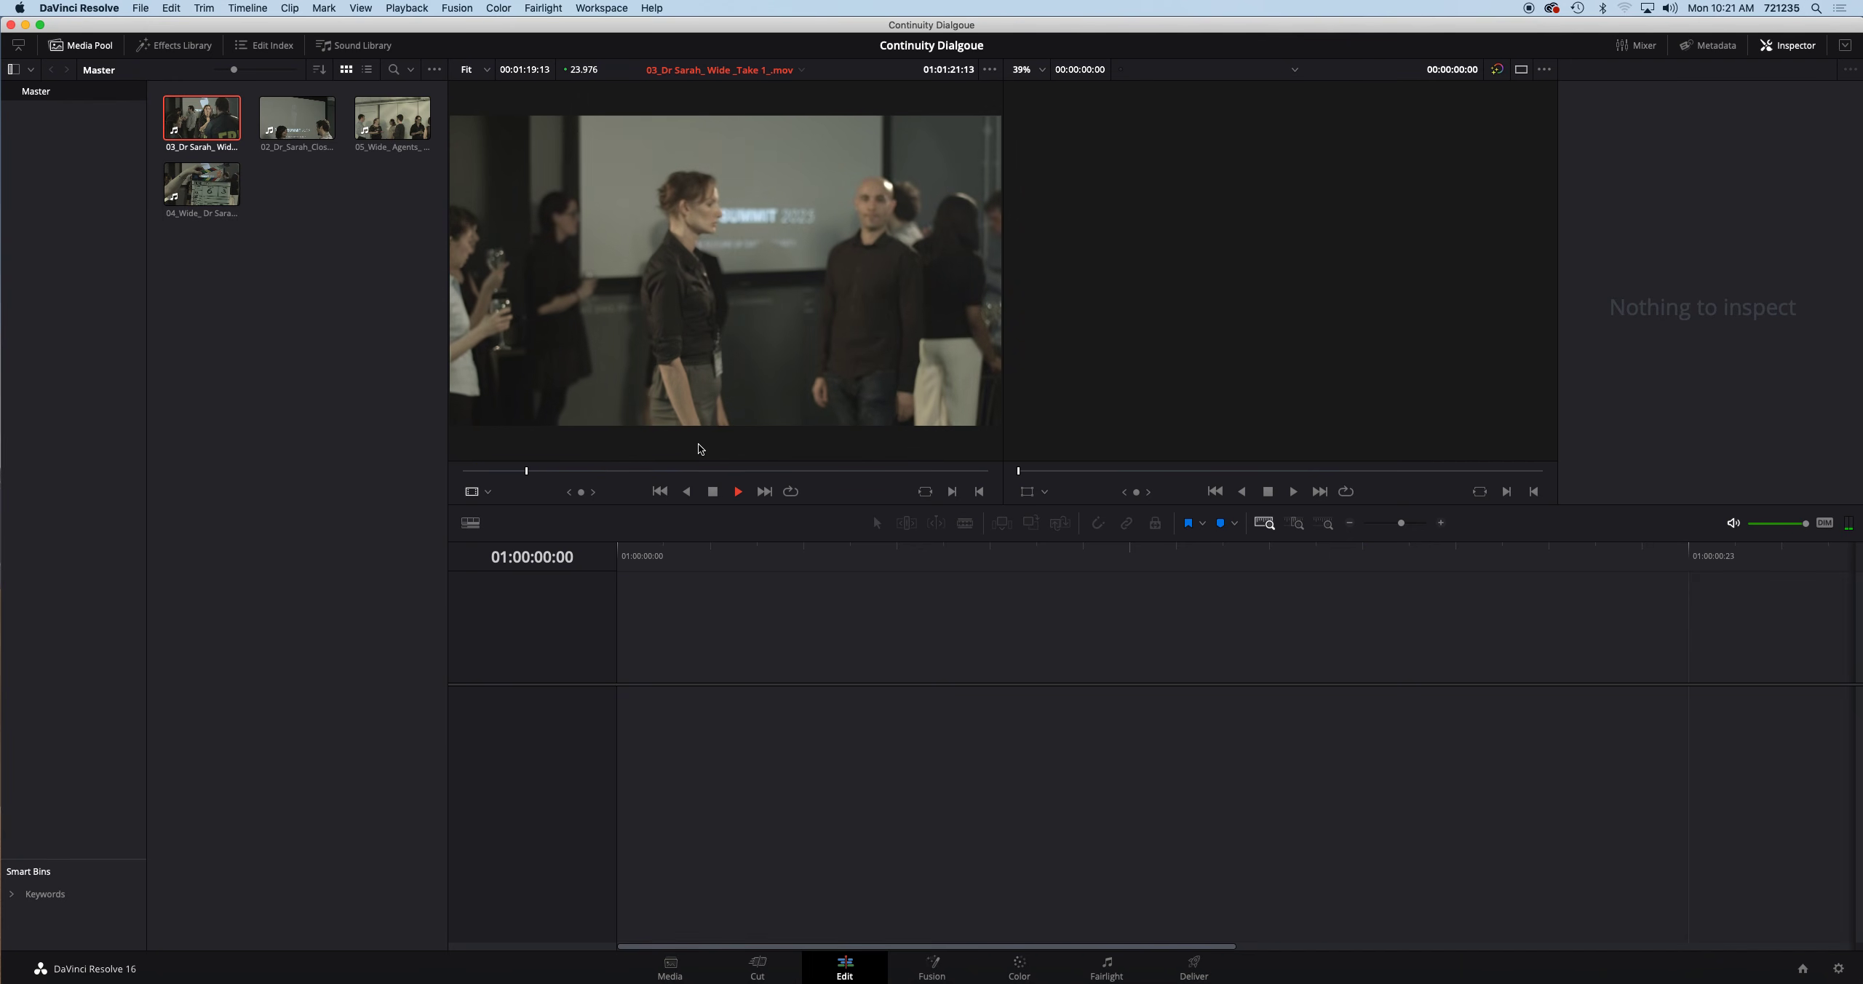
pyautogui.press('space')
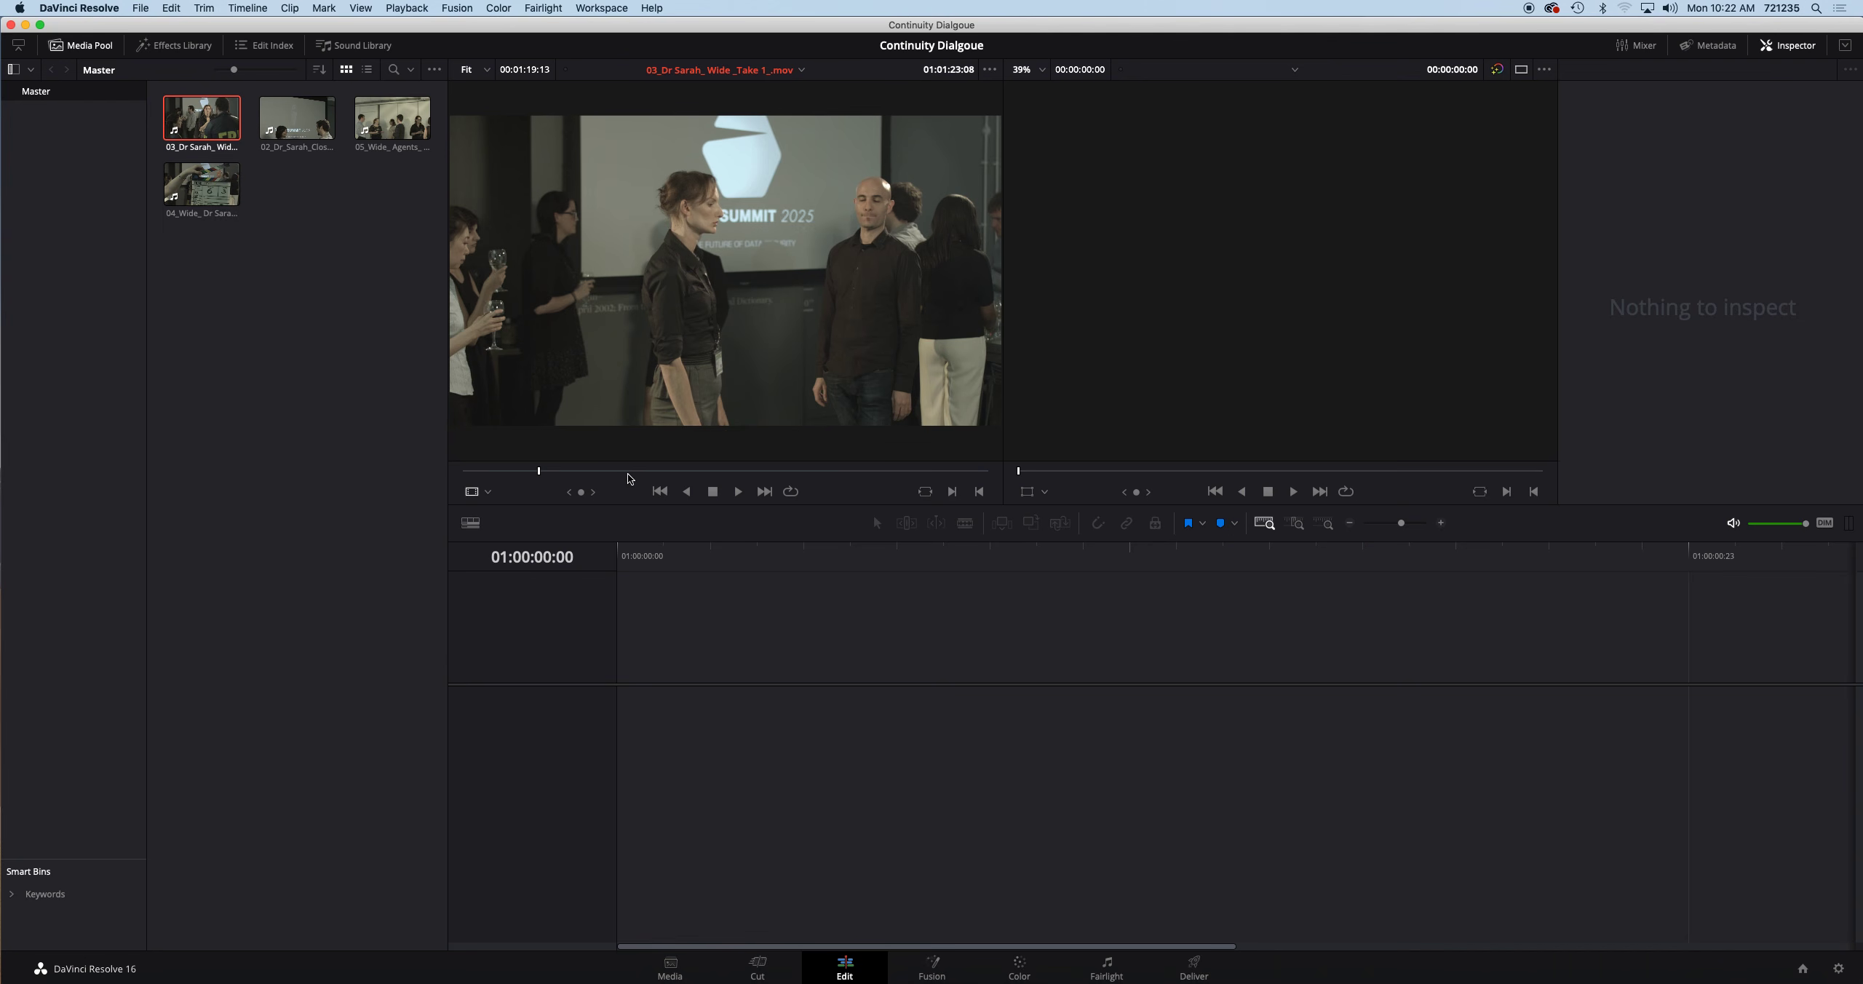
# Step: Mark an In point at 01:01:28:20 on 03_Dr Sarah_ Wide _Take 1_.mov, past the slate, keeping the footage through the clip's end
pyautogui.moveTo(539, 471); pyautogui.dragTo(505, 472)
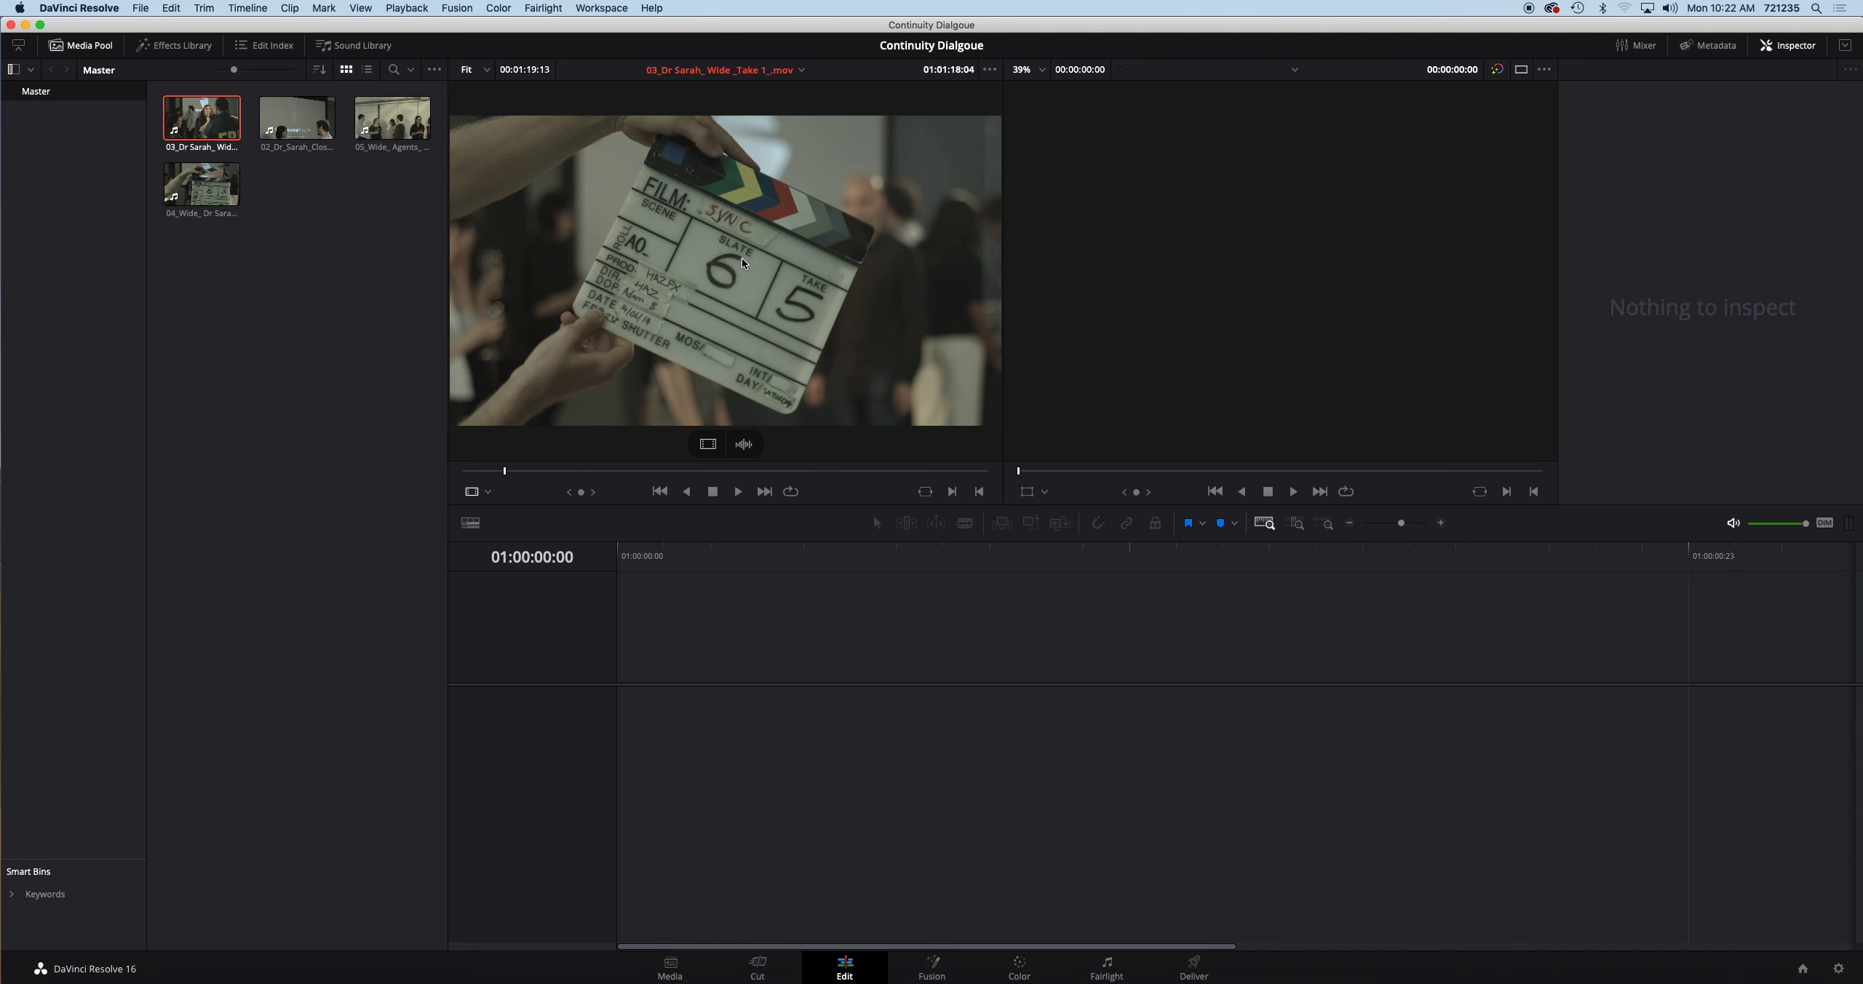
pyautogui.moveTo(505, 470); pyautogui.dragTo(560, 475)
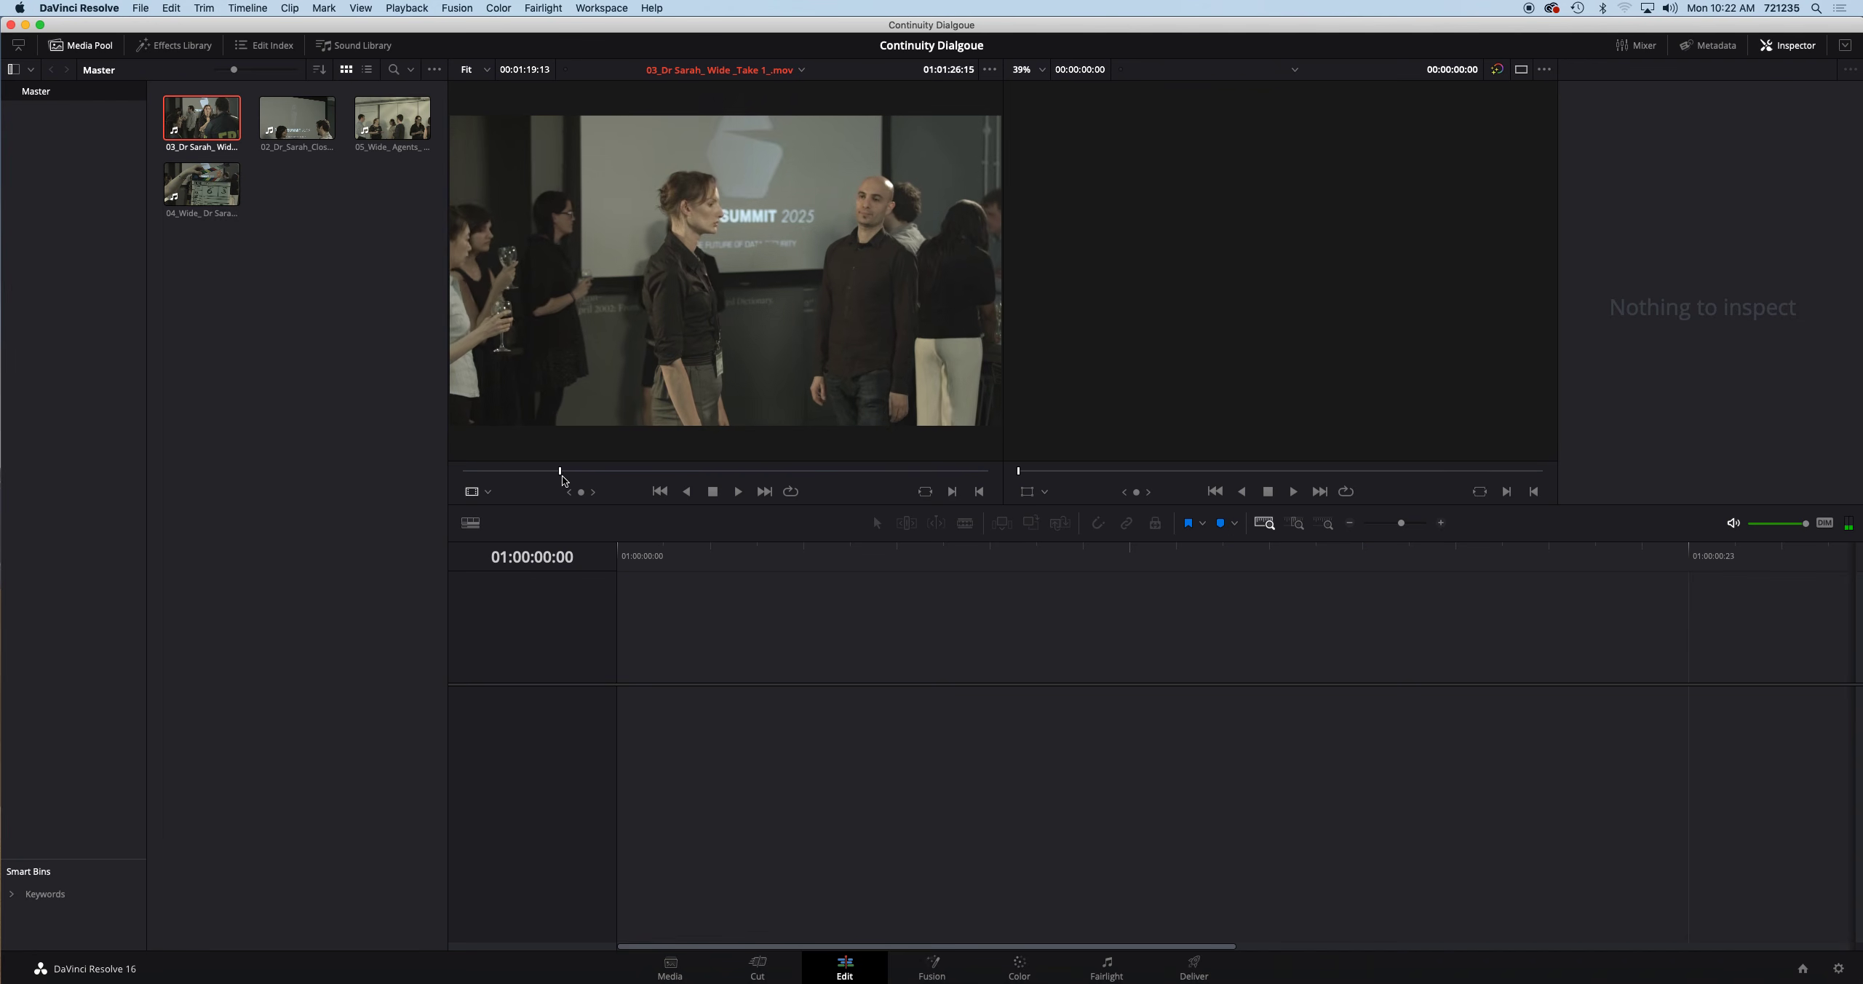
pyautogui.press('space')
pyautogui.press('space')
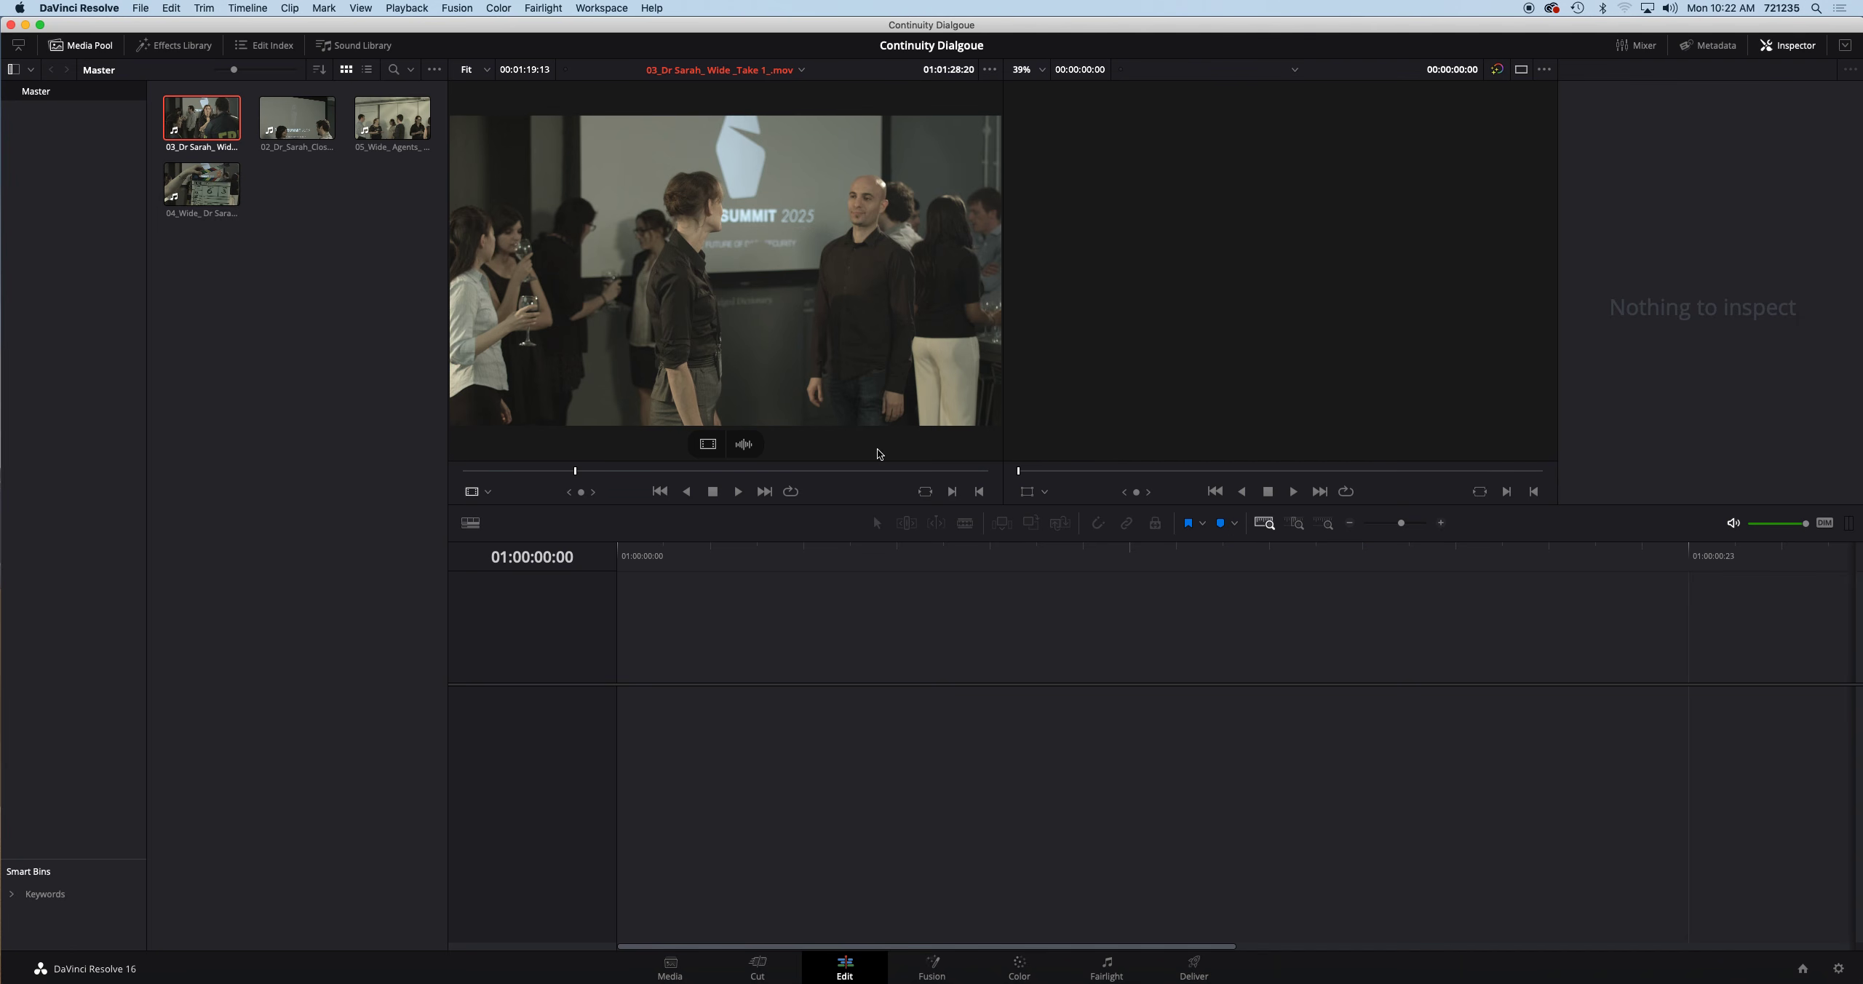
pyautogui.click(952, 494)
pyautogui.moveTo(594, 474); pyautogui.dragTo(993, 484)
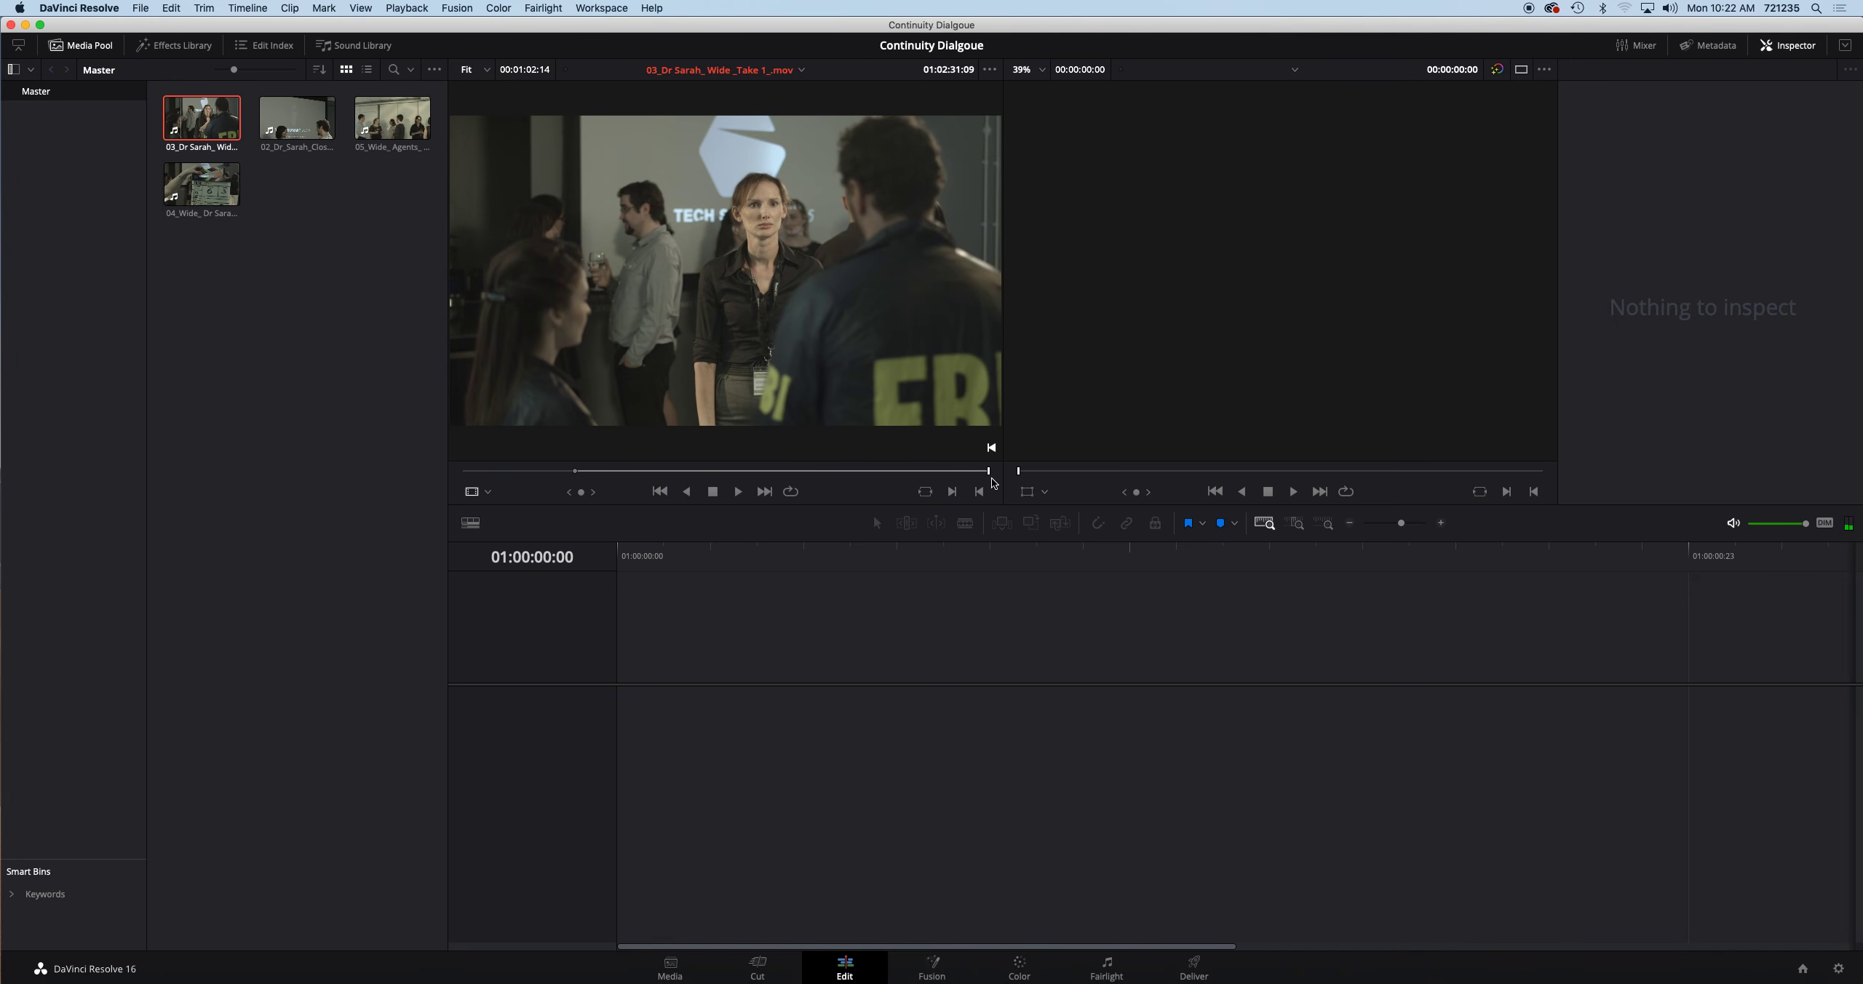
# Step: Place the marked wide clip at the start of a new timeline and reduce the video track height
pyautogui.moveTo(710, 383)
pyautogui.moveTo(595, 267); pyautogui.dragTo(623, 712)
pyautogui.click(470, 523)
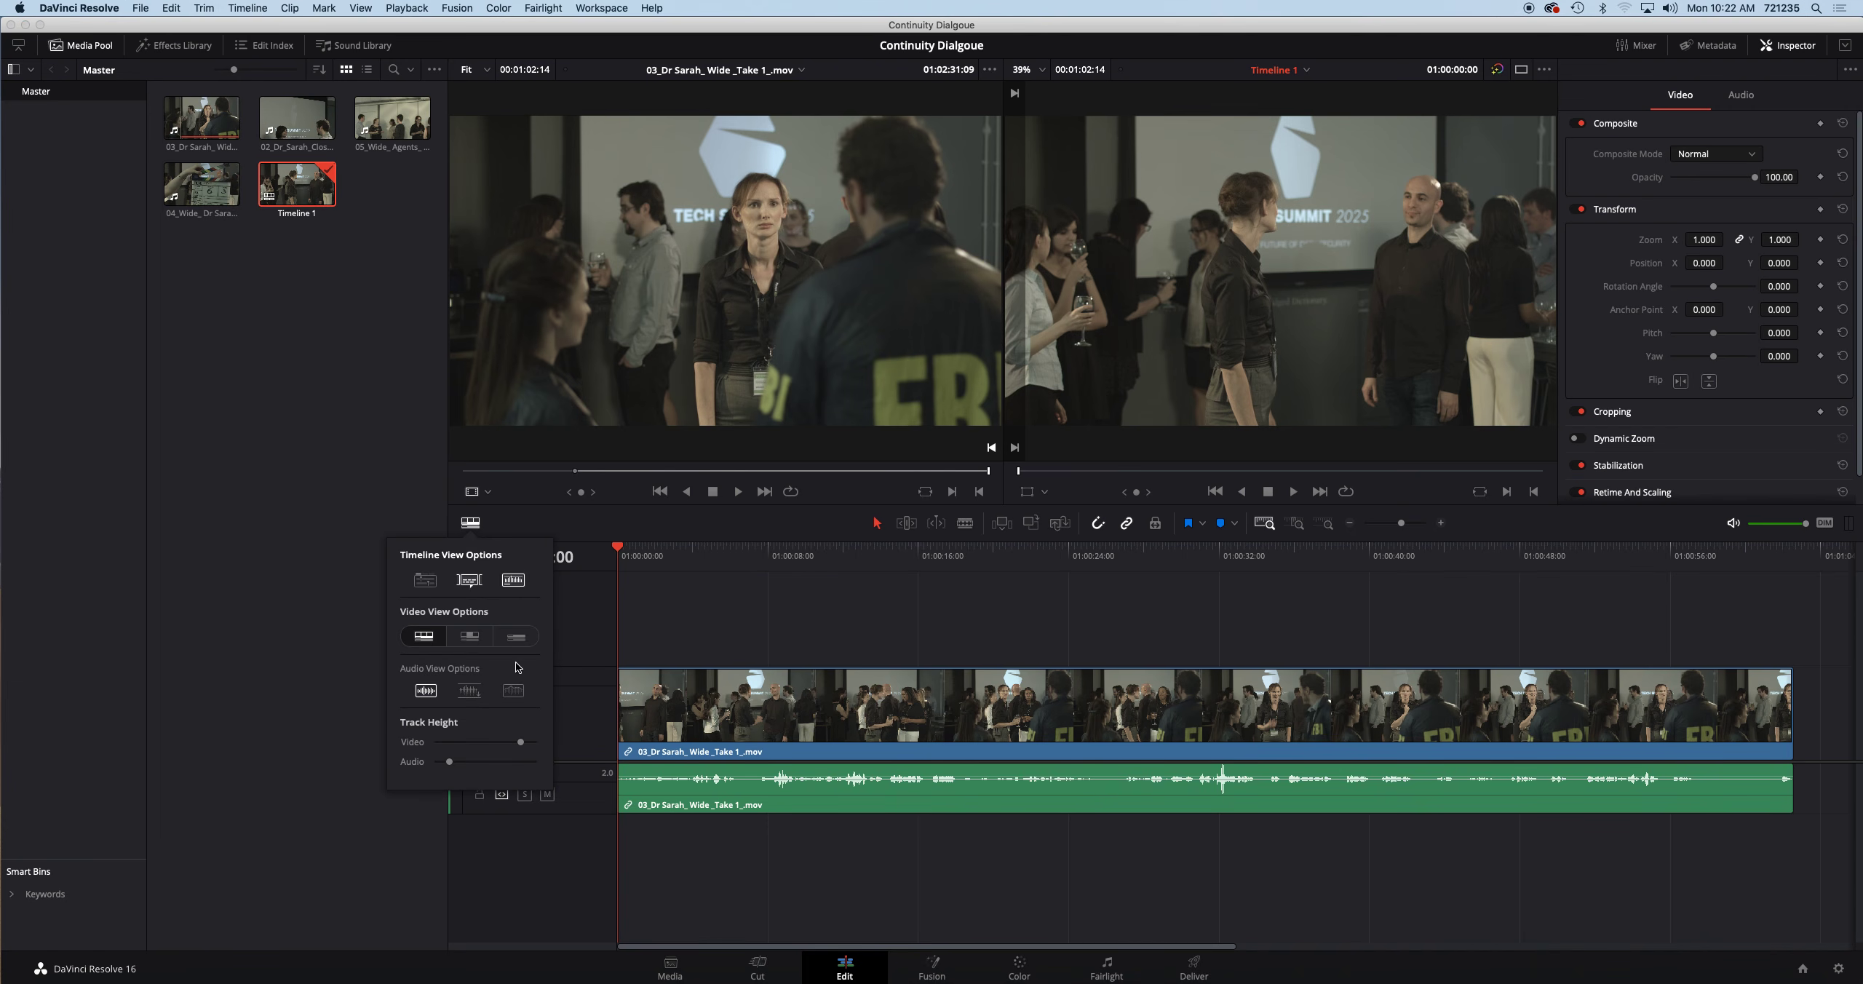
pyautogui.moveTo(521, 741); pyautogui.dragTo(492, 748)
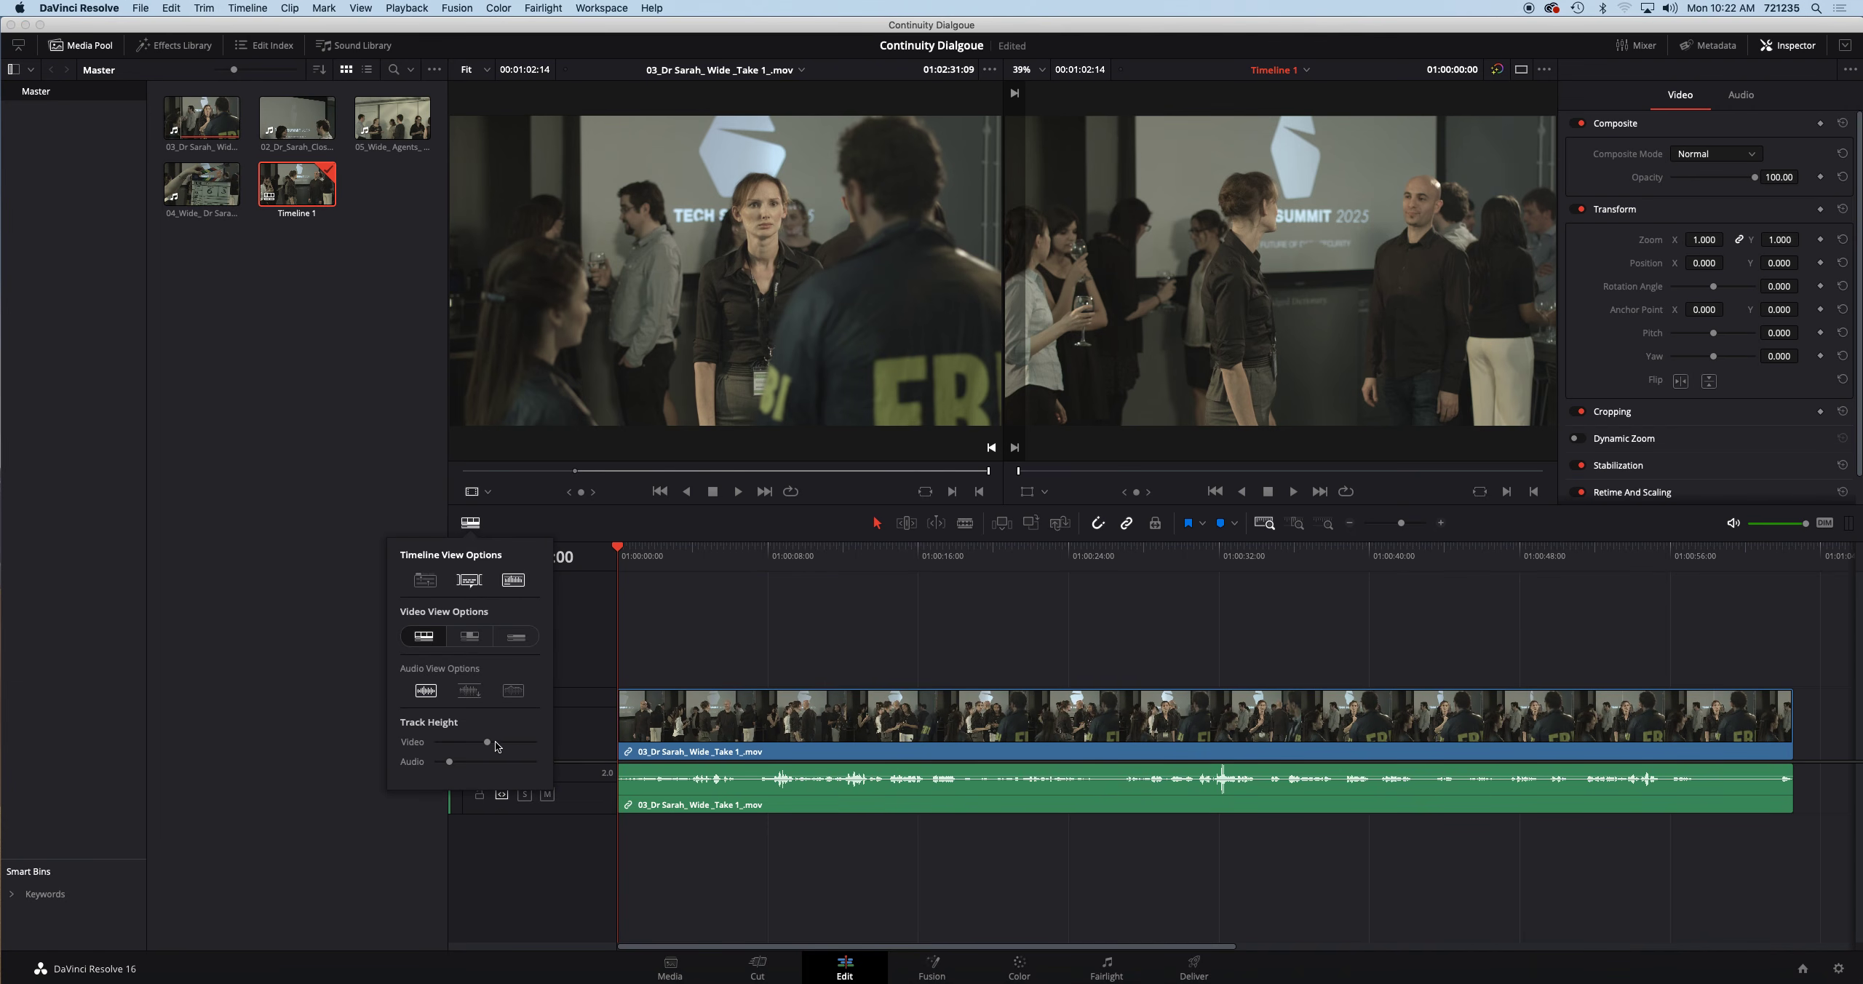
# Step: Play the timeline from the start and park the playhead at the intended cut point, 01:00:06:04
pyautogui.click(623, 548)
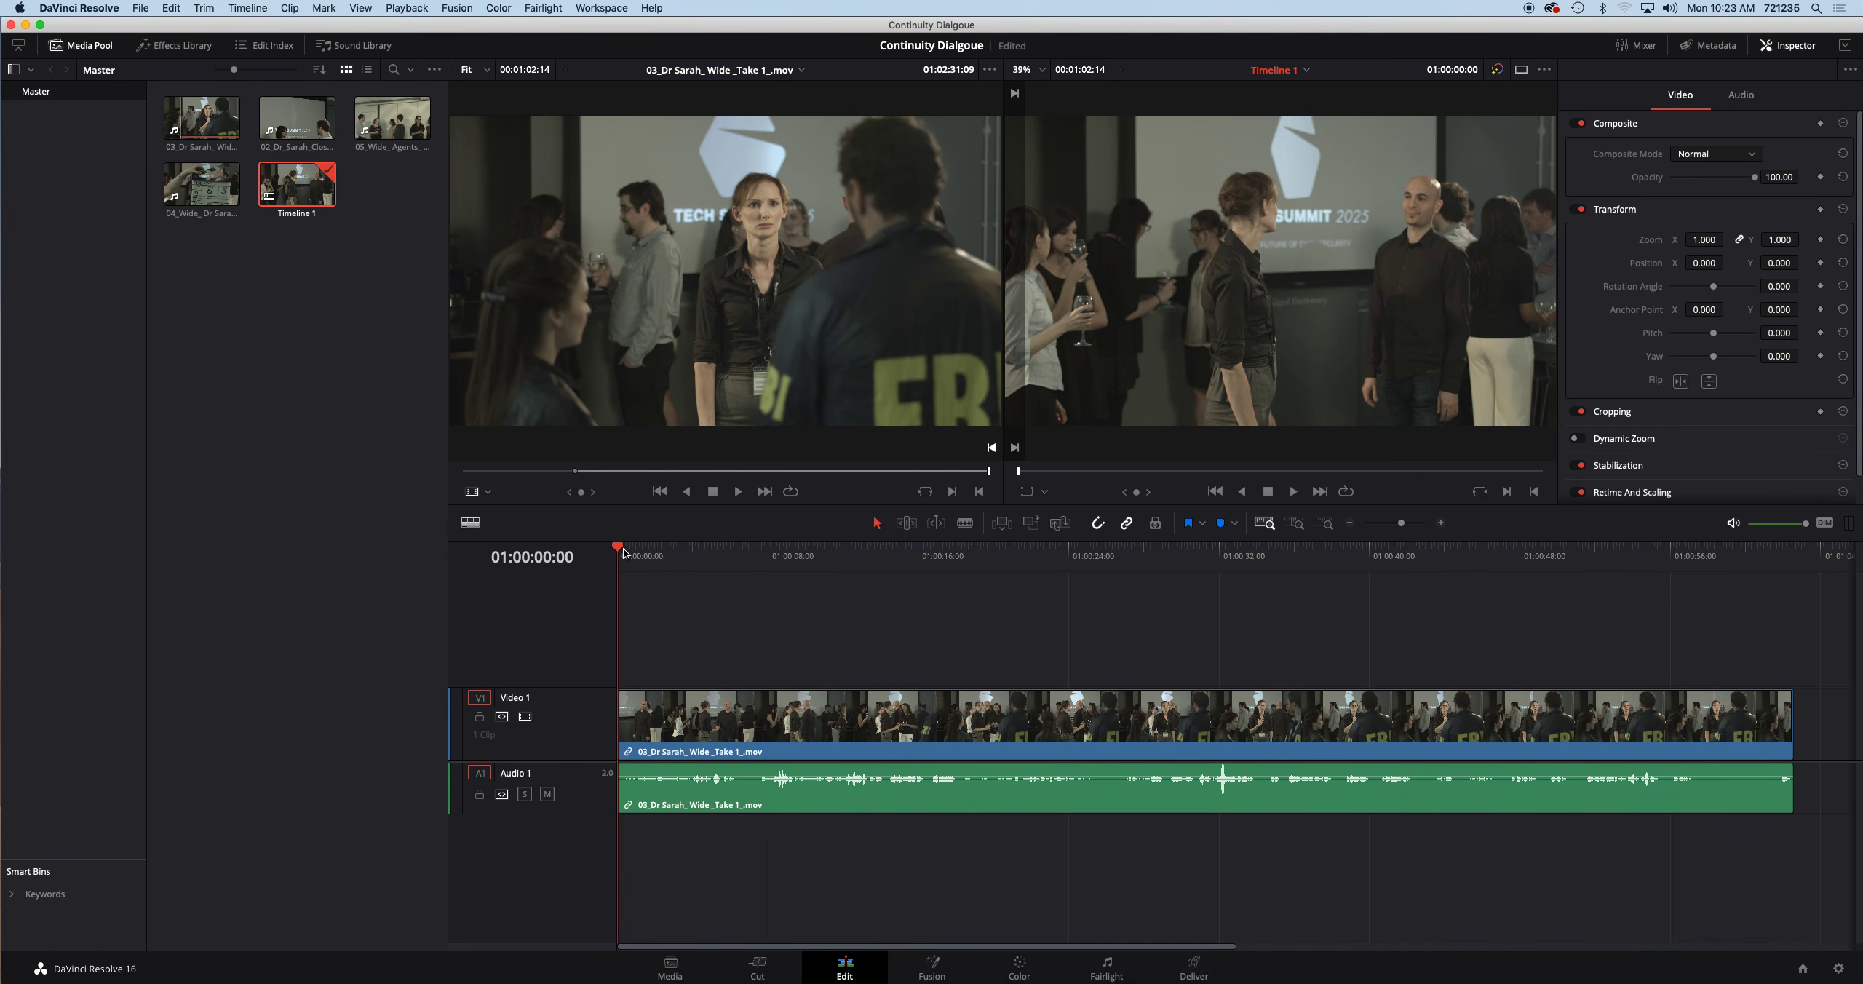
pyautogui.press('space')
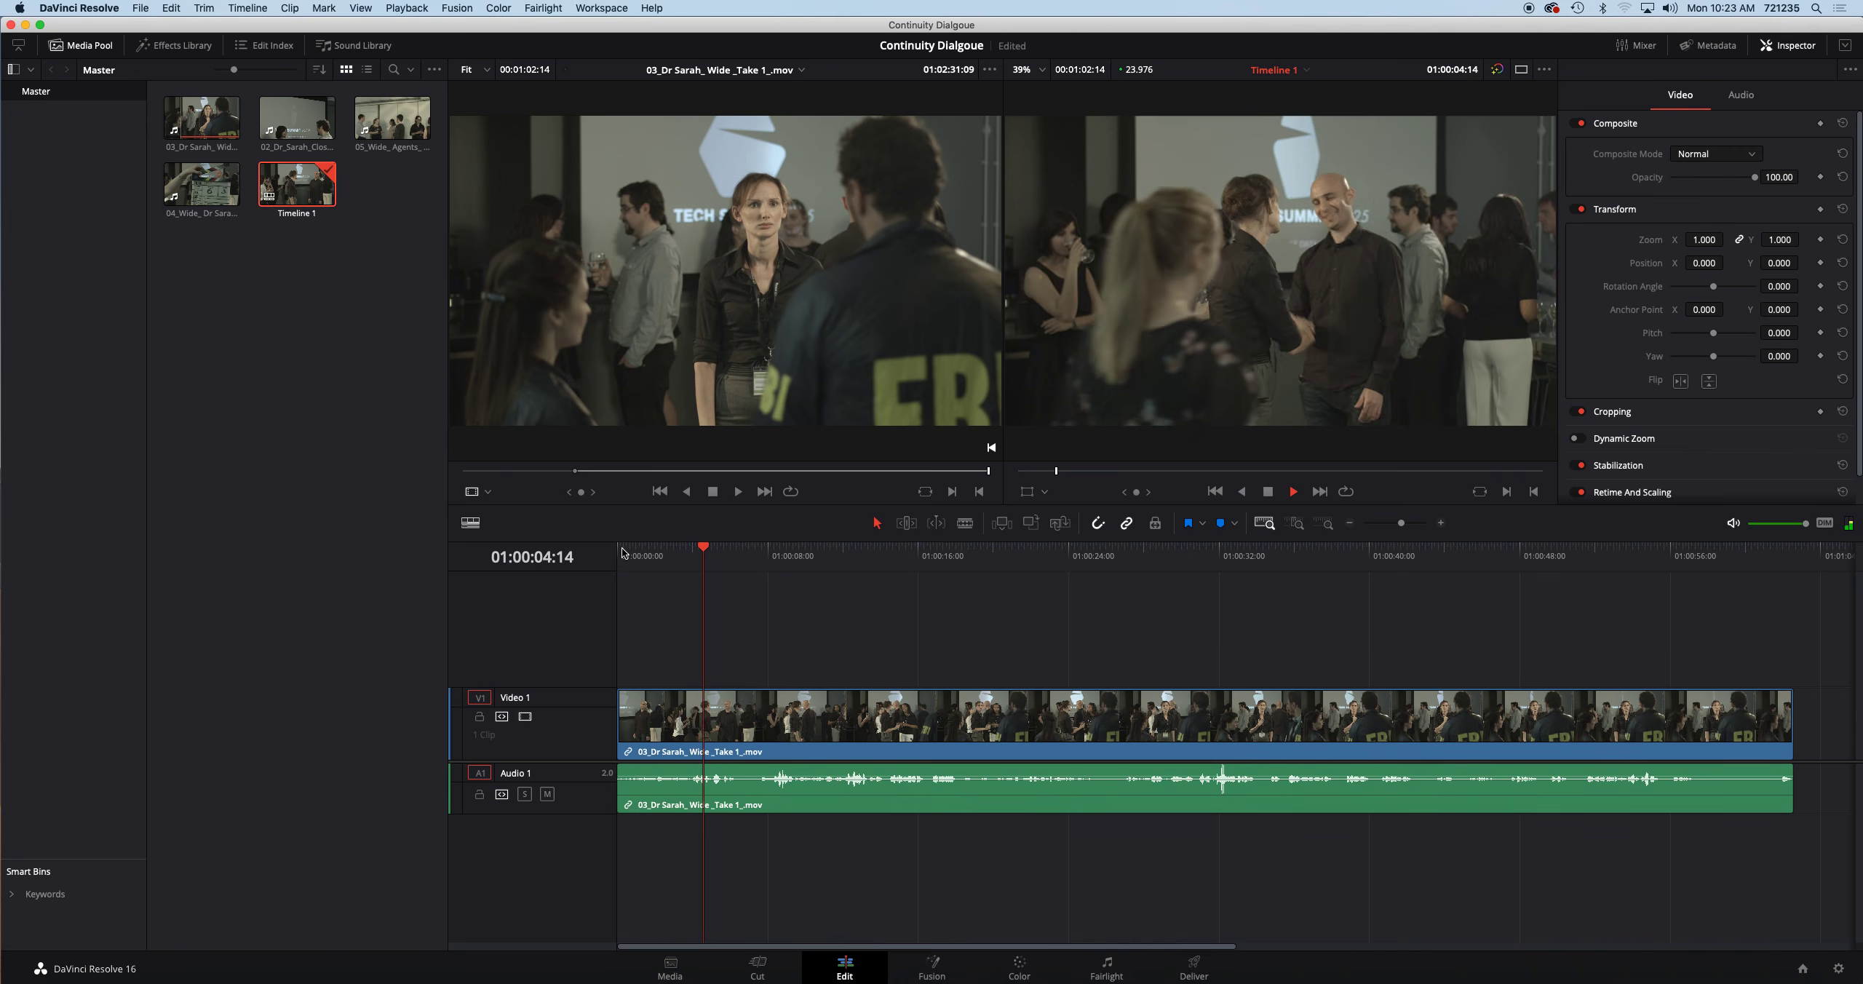
pyautogui.press('space')
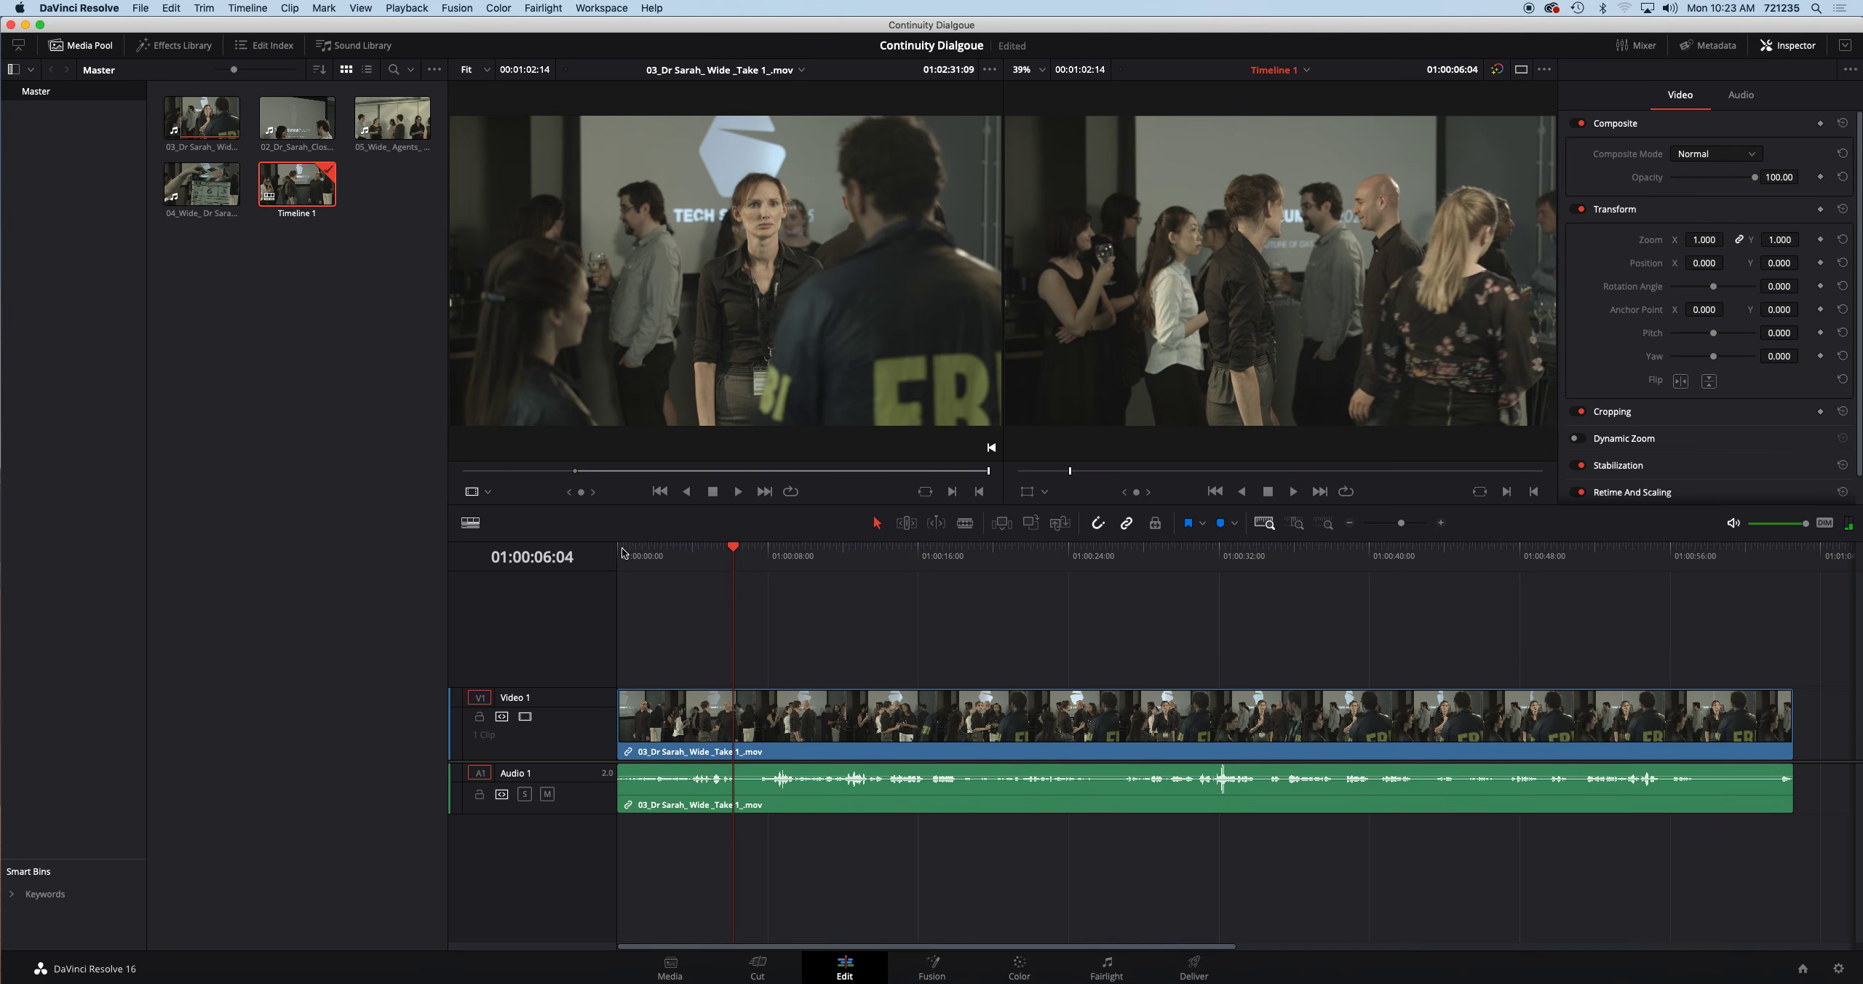
# Step: Mark an In point at 01:00:44:07 on 02_Dr_Sarah_Close Up_.mov and place the clip on a new Video 2 track at the playhead
pyautogui.click(290, 137)
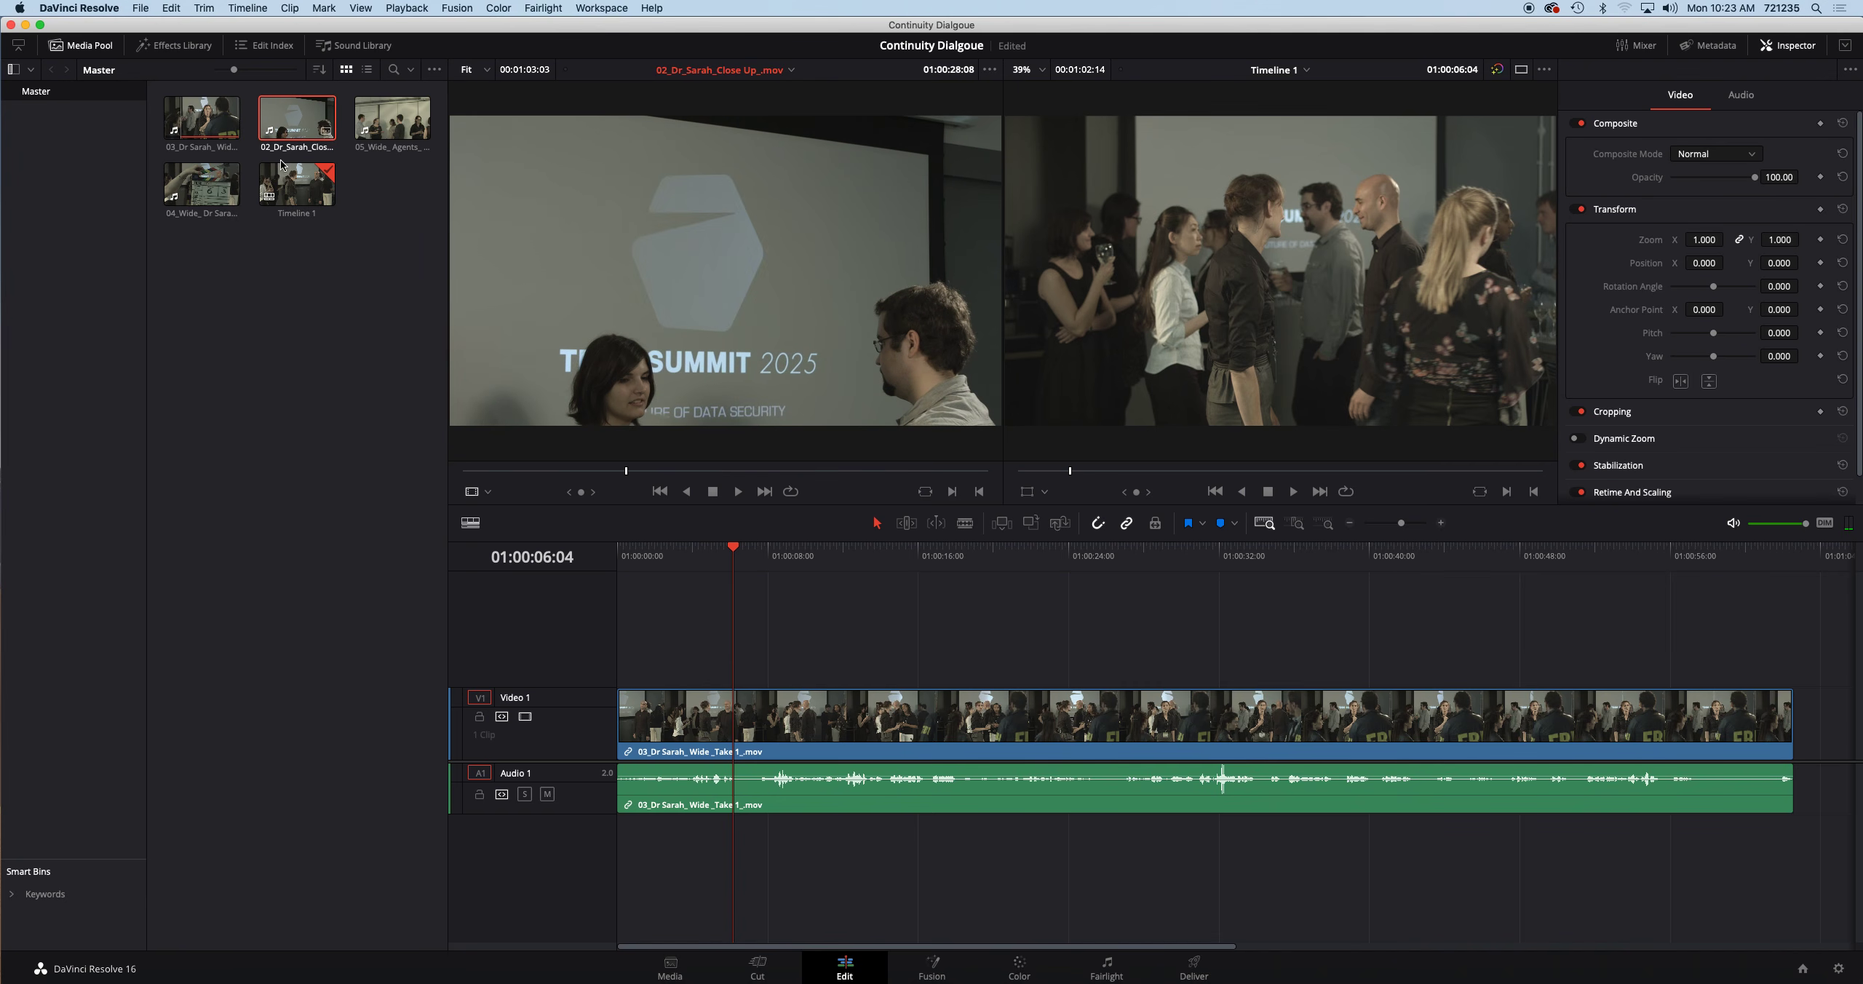
pyautogui.moveTo(628, 471); pyautogui.dragTo(758, 463)
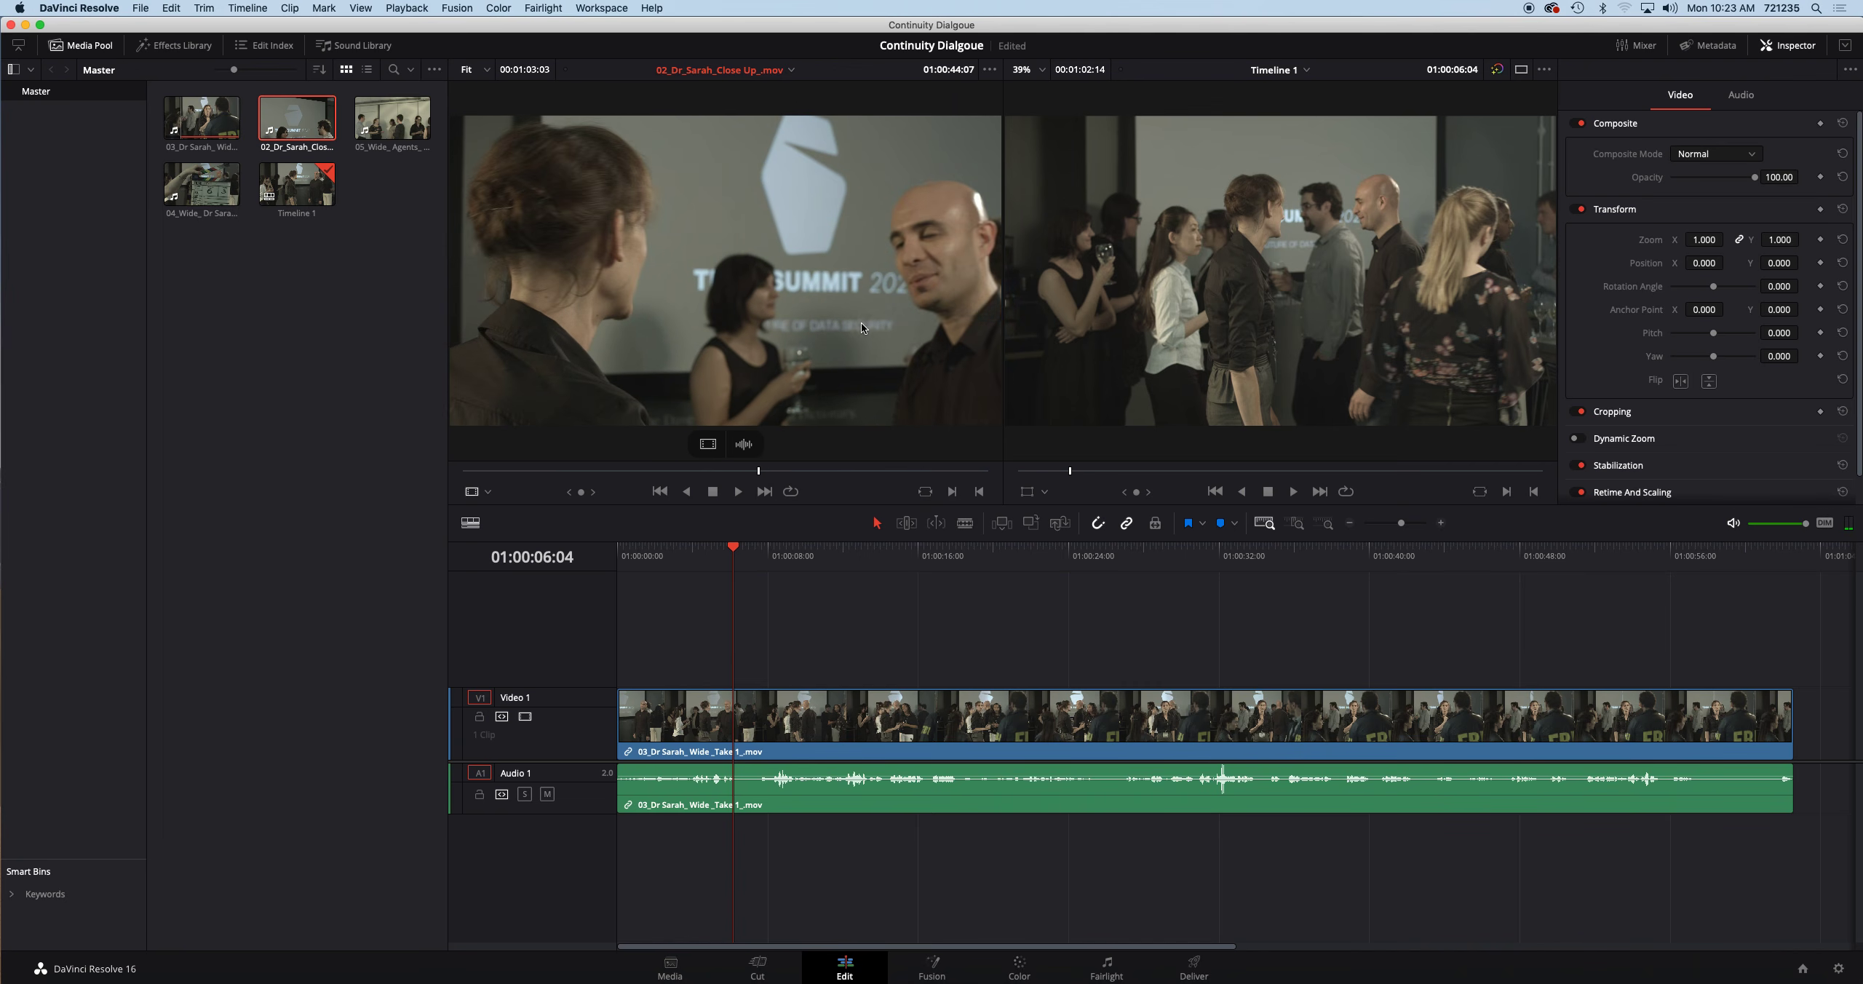
pyautogui.click(960, 493)
pyautogui.moveTo(734, 312); pyautogui.dragTo(743, 627)
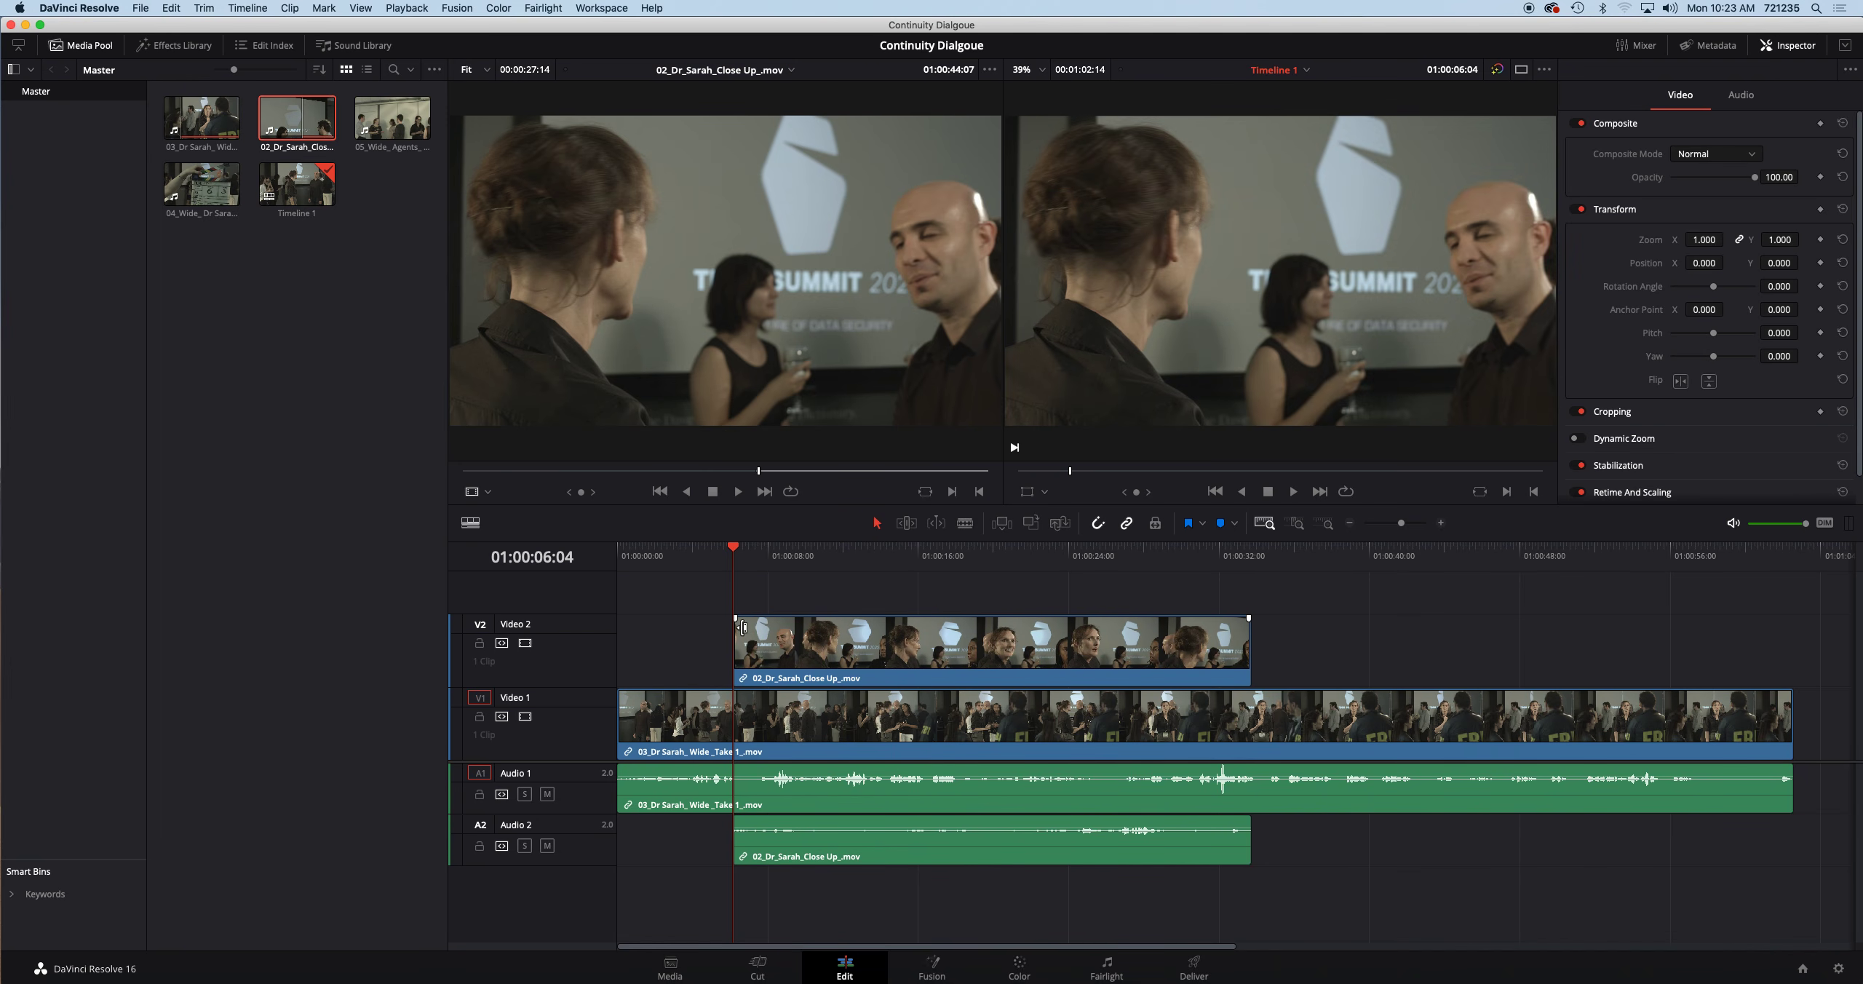
# Step: Split the wide clip on Video 1 at the playhead and trim its second part's start to the close-up's end
pyautogui.click(965, 522)
pyautogui.click(741, 724)
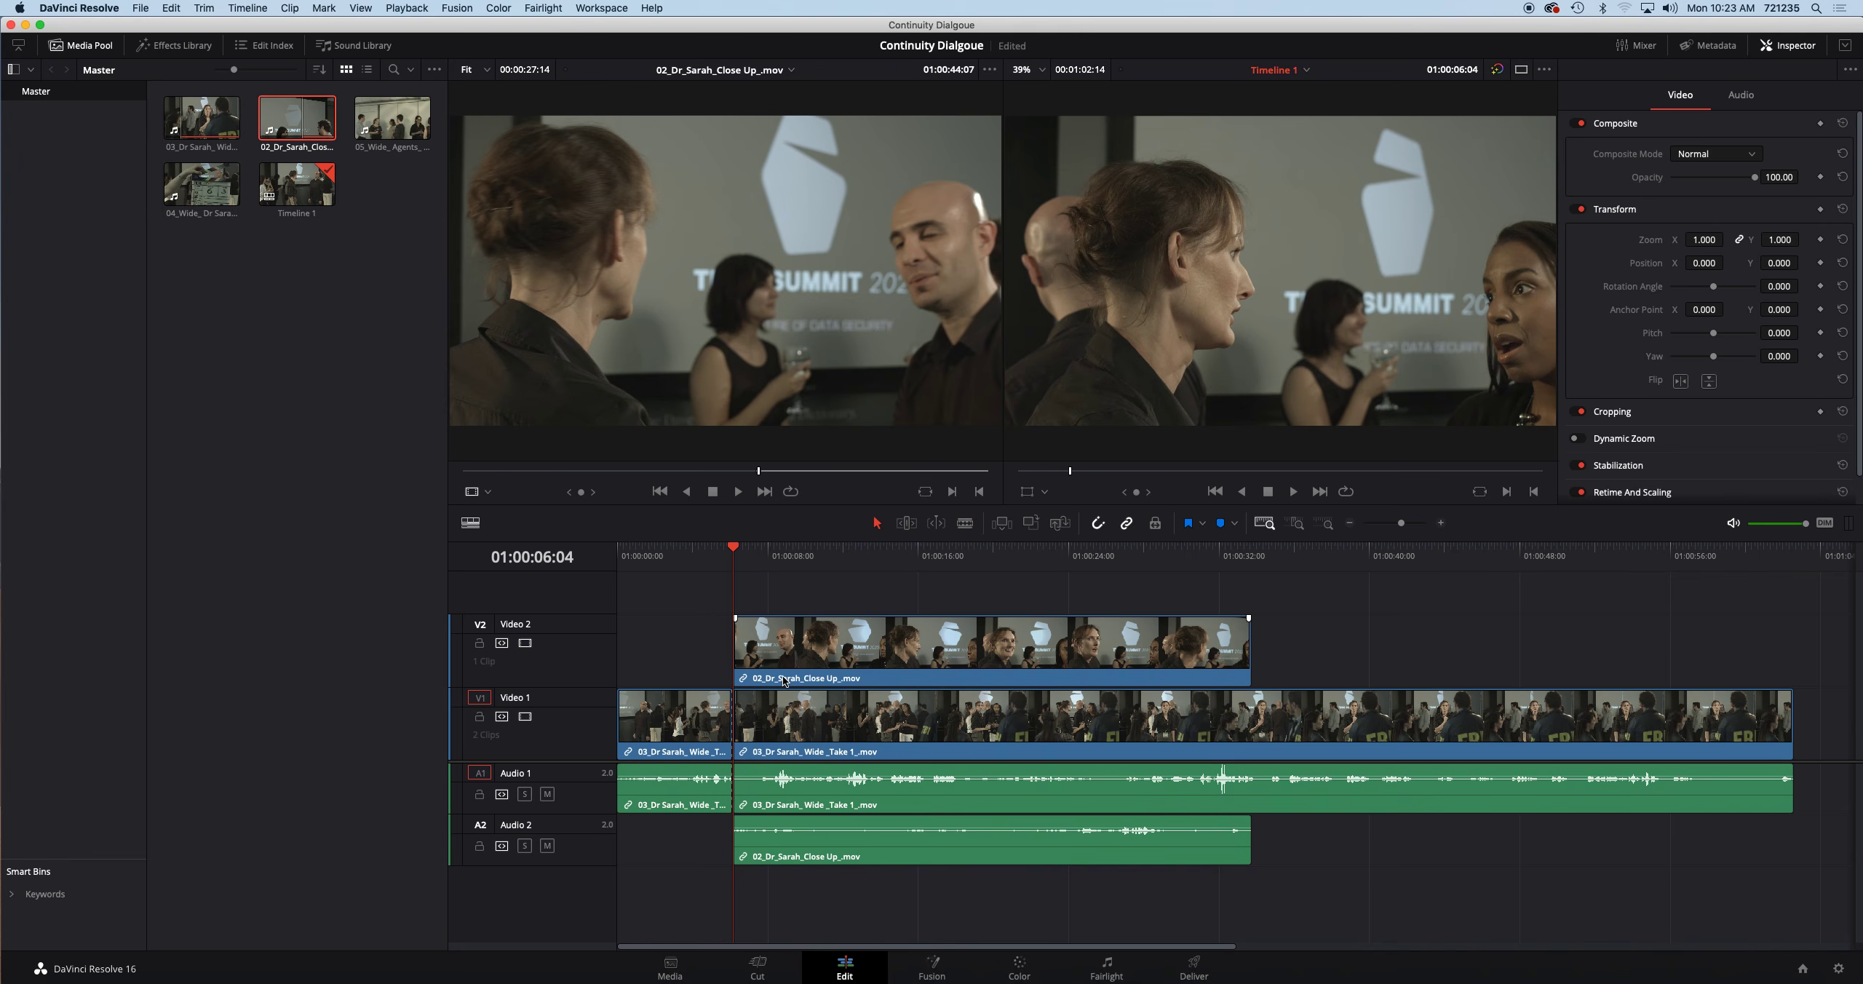
pyautogui.moveTo(735, 717); pyautogui.dragTo(1234, 711)
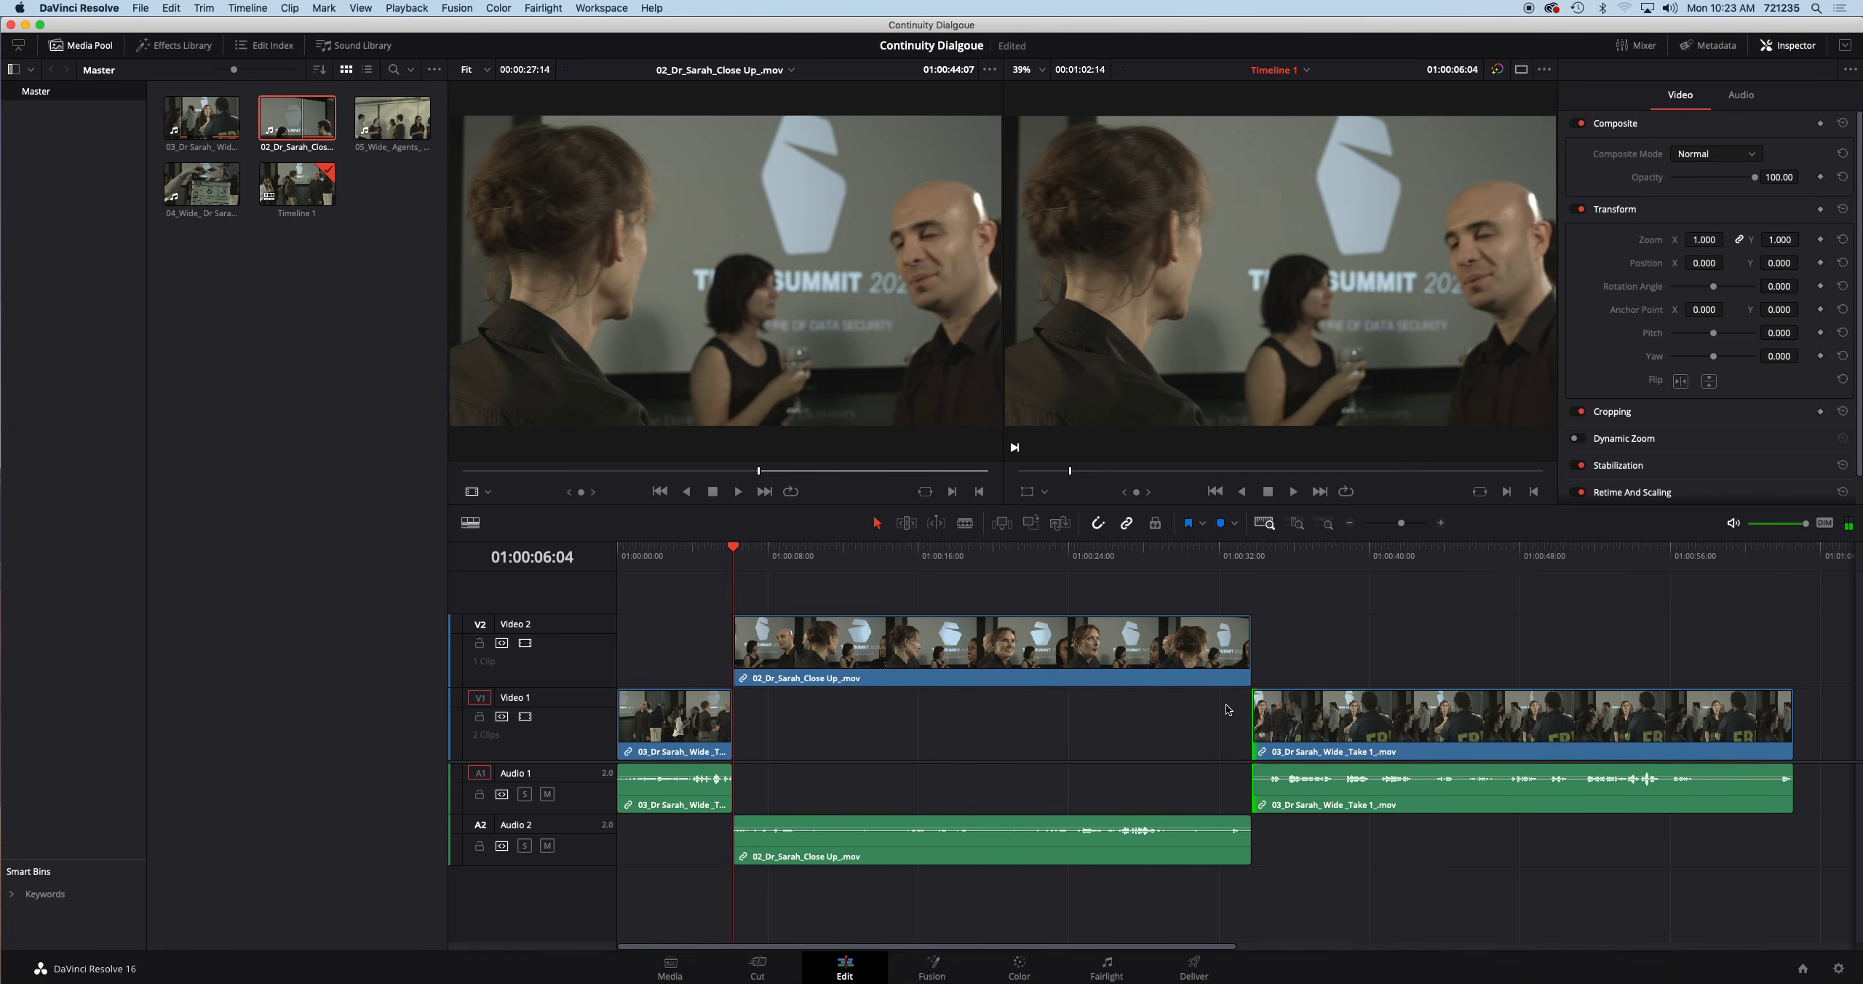
# Step: Save the project and play the first cut from the wide shot to the close-up repeatedly to judge the continuity
pyautogui.press('super+s')
pyautogui.click(691, 557)
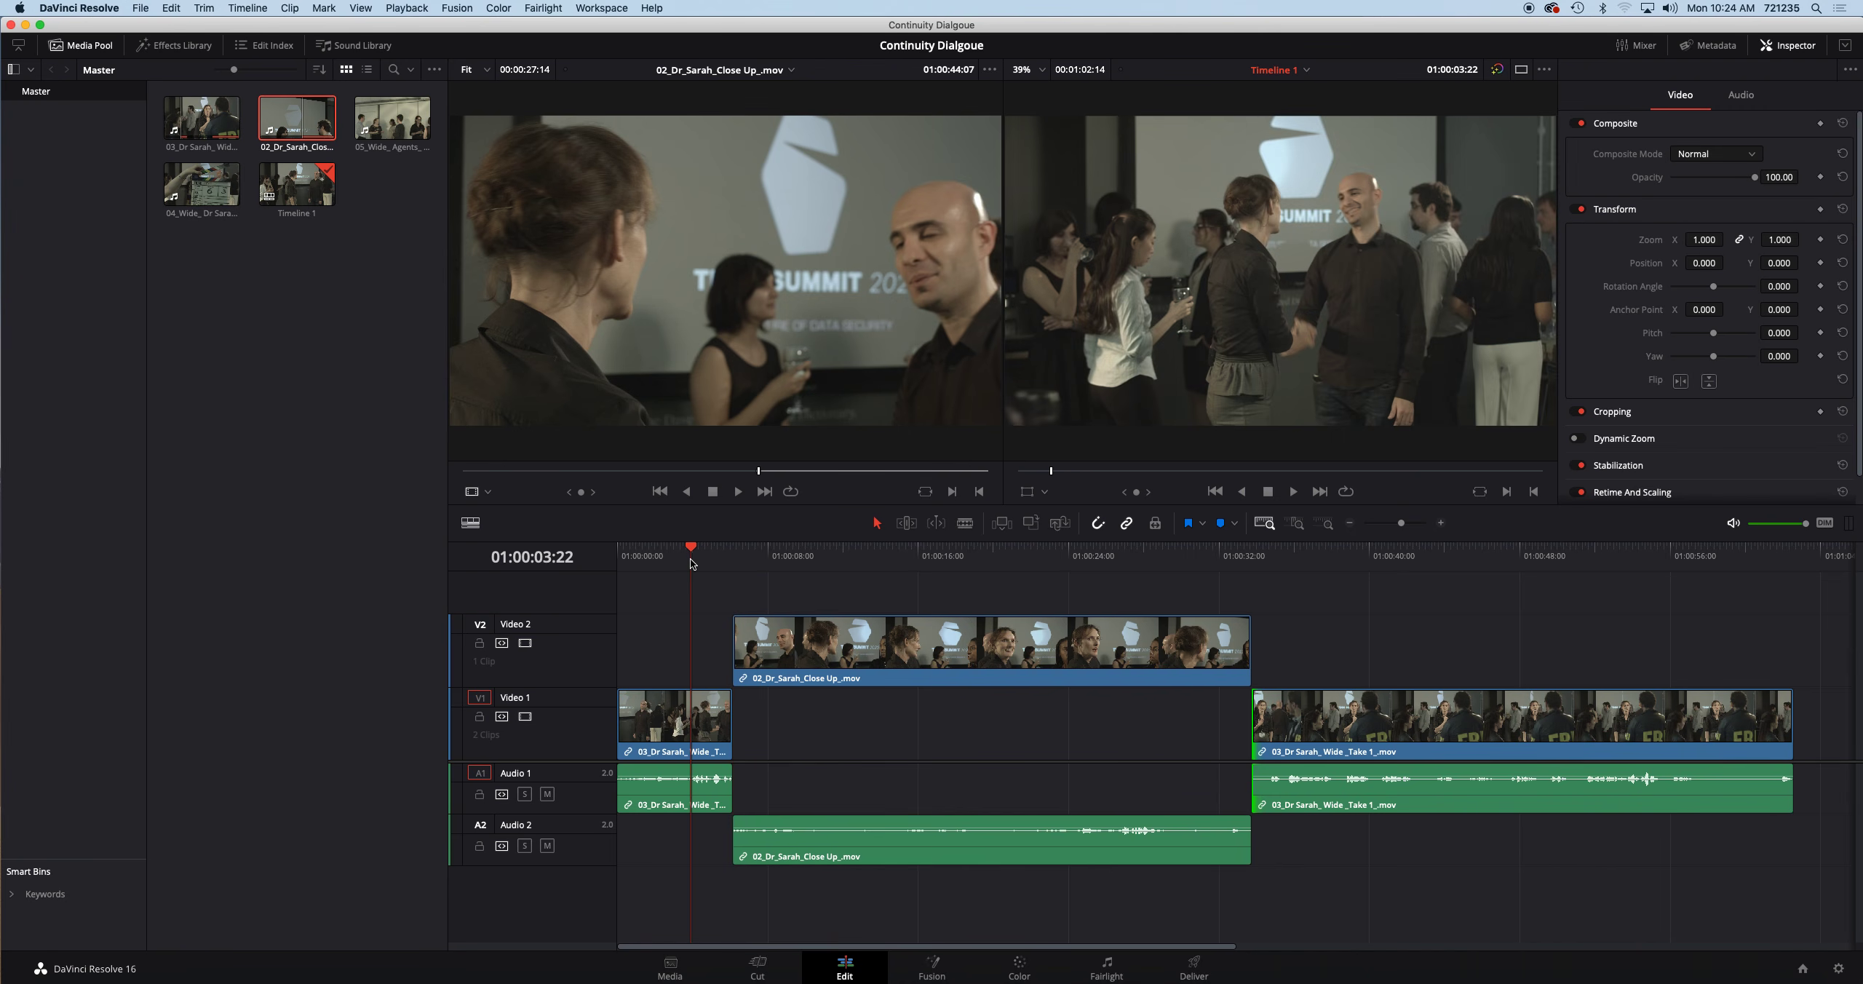
pyautogui.press('space')
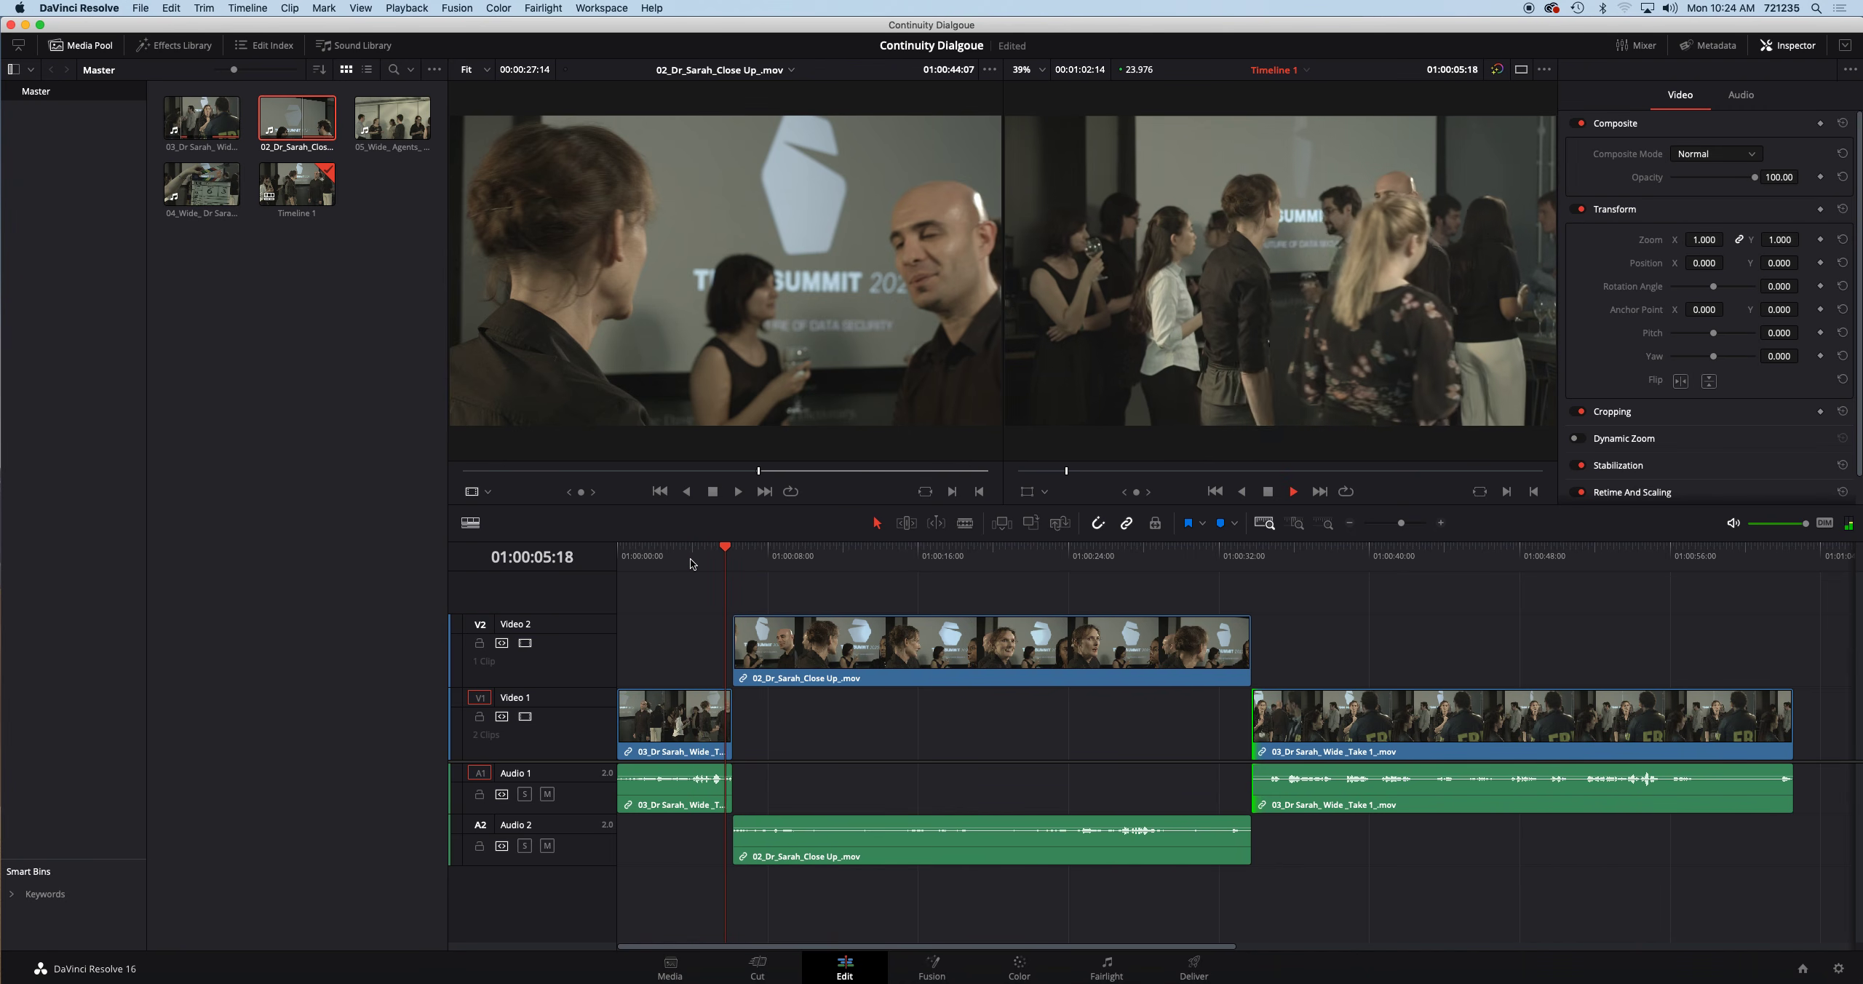
pyautogui.press('space')
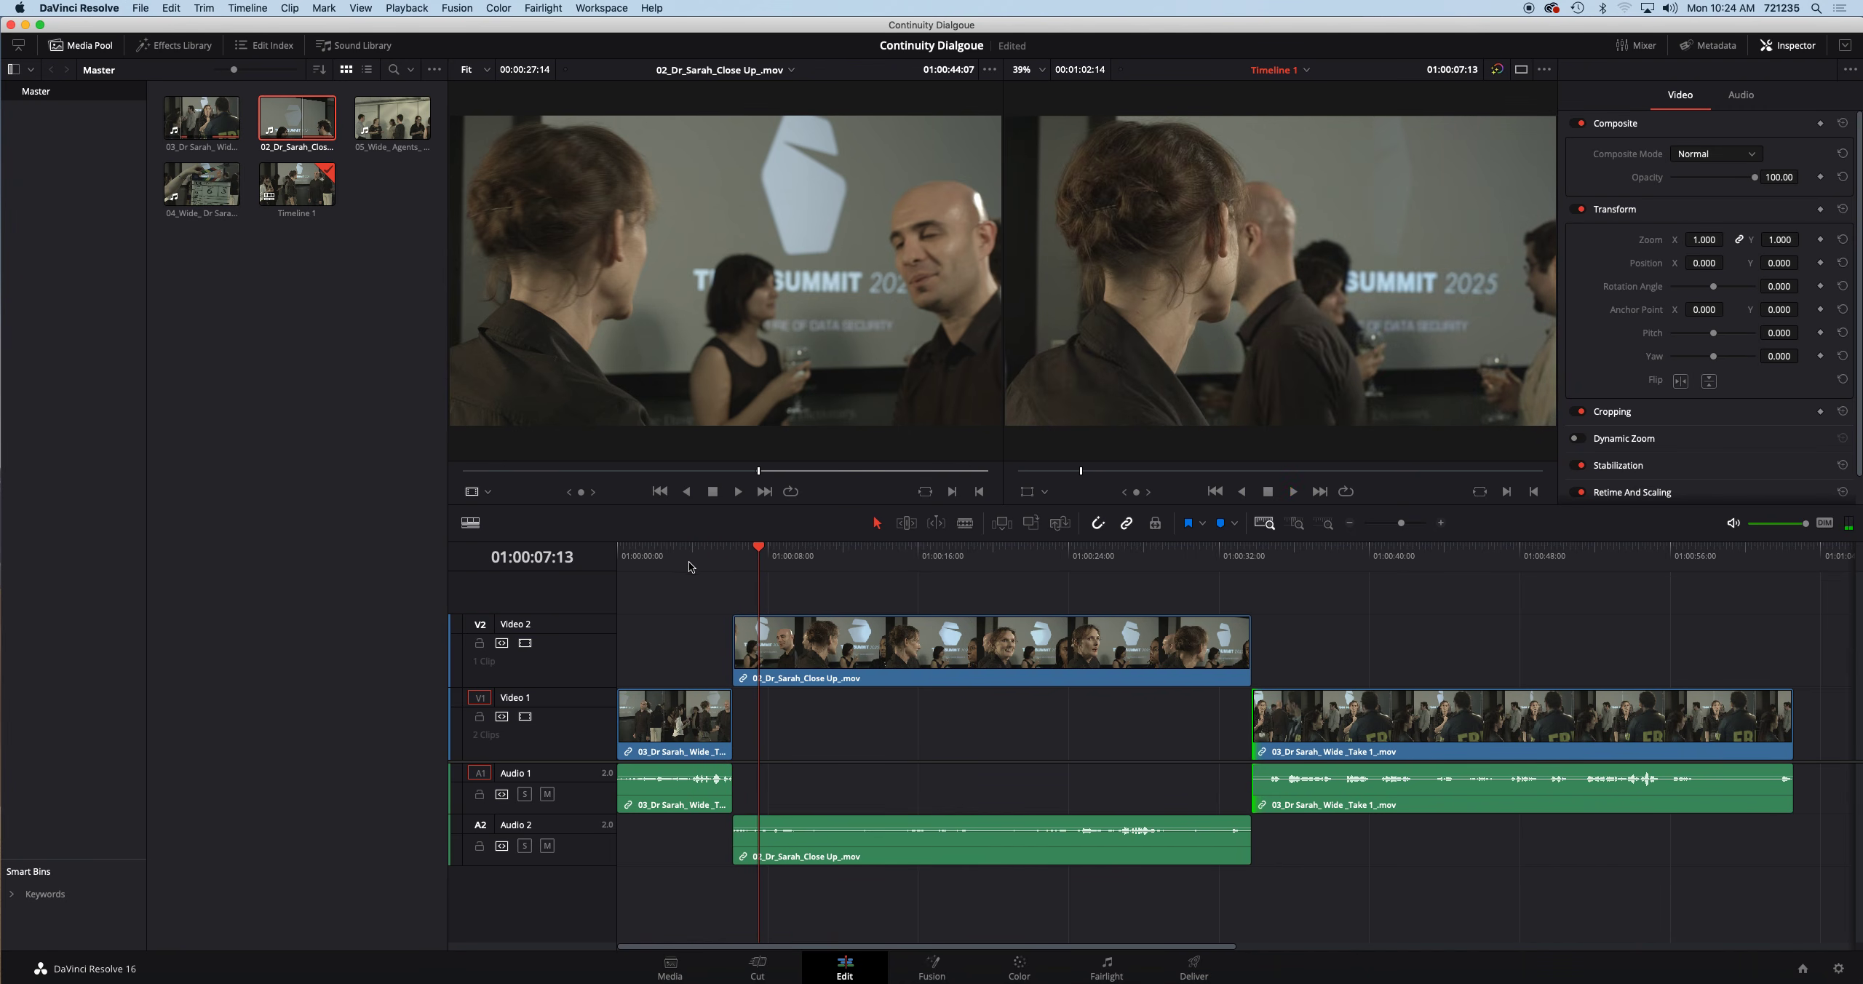
pyautogui.click(692, 564)
pyautogui.press('space')
pyautogui.click(671, 559)
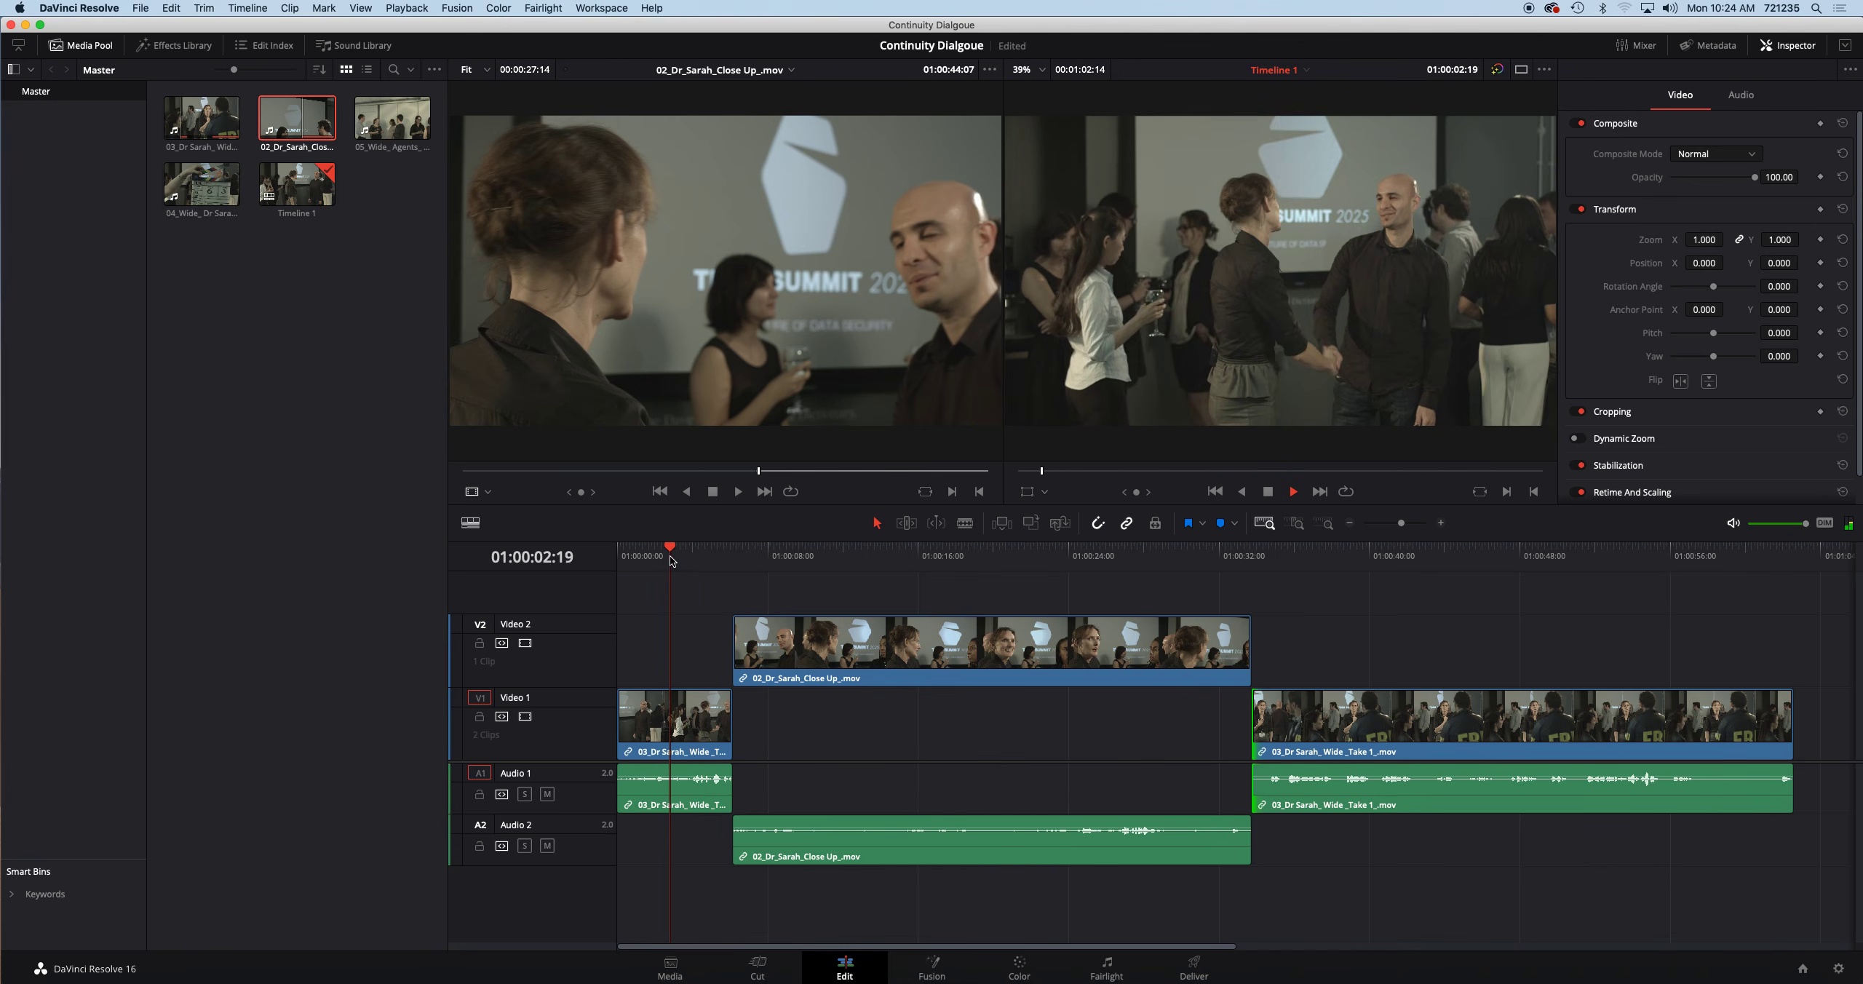
pyautogui.click(655, 559)
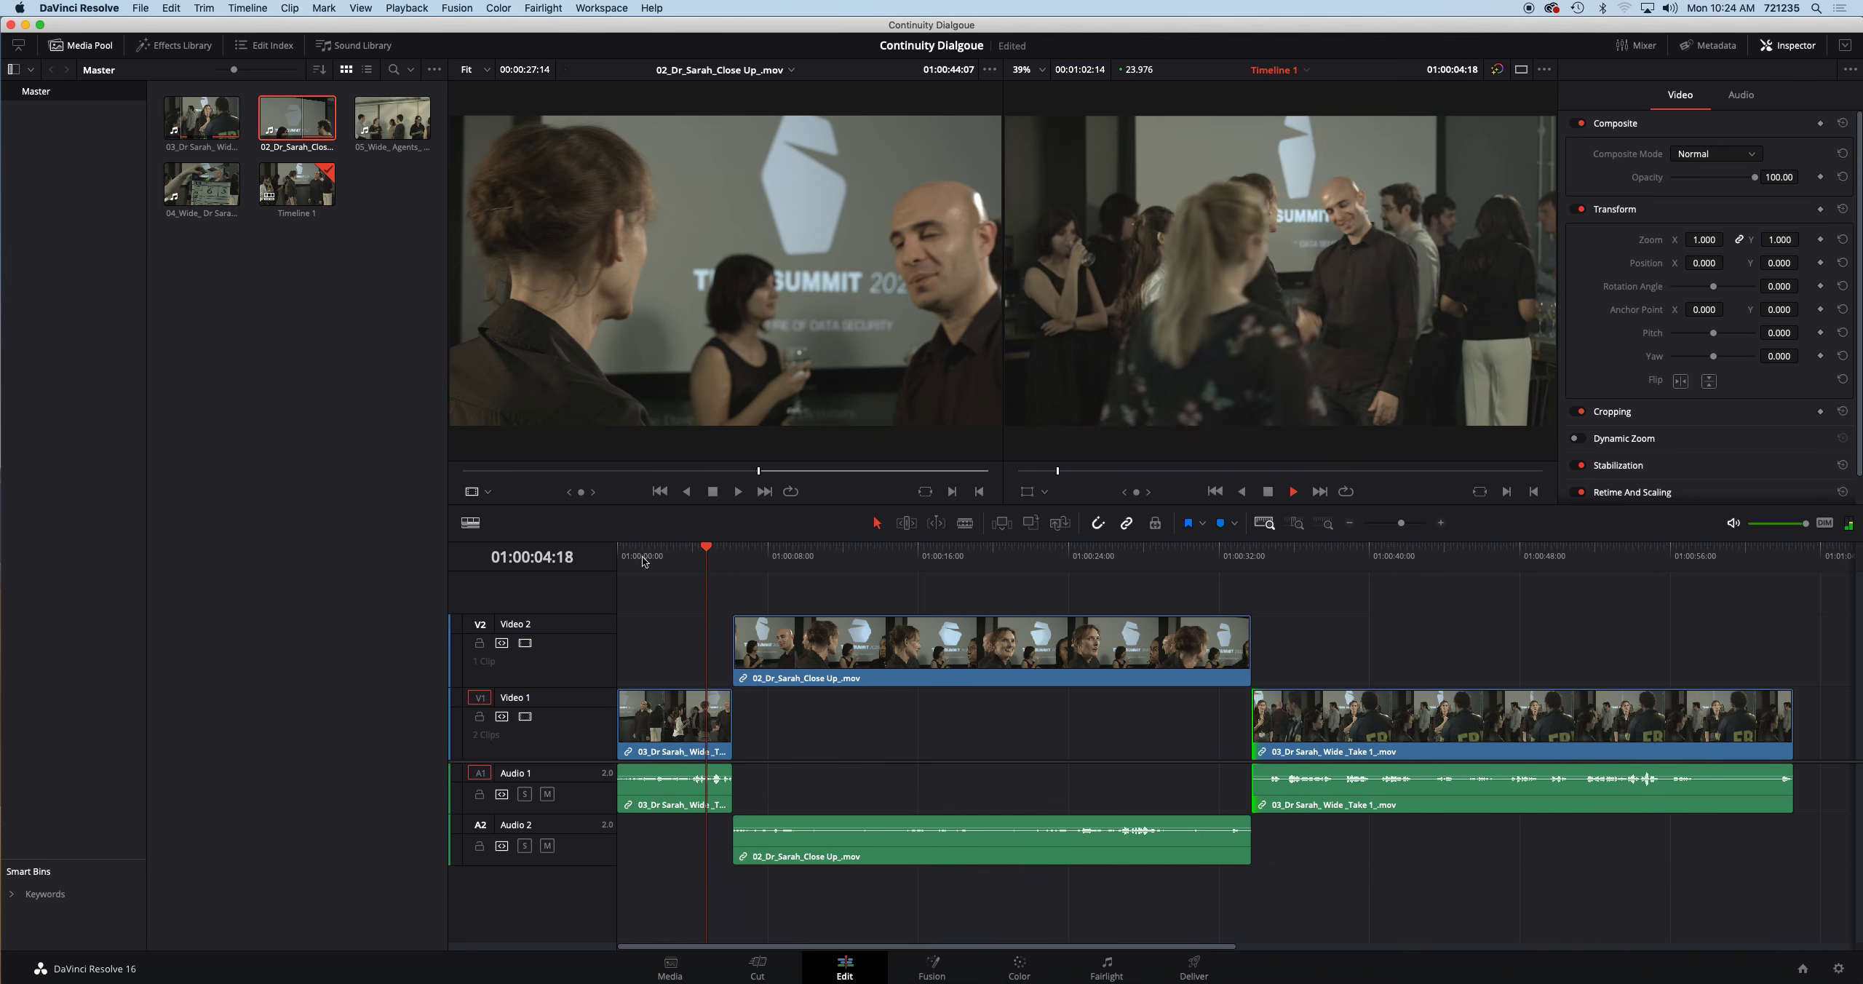
pyautogui.press('space')
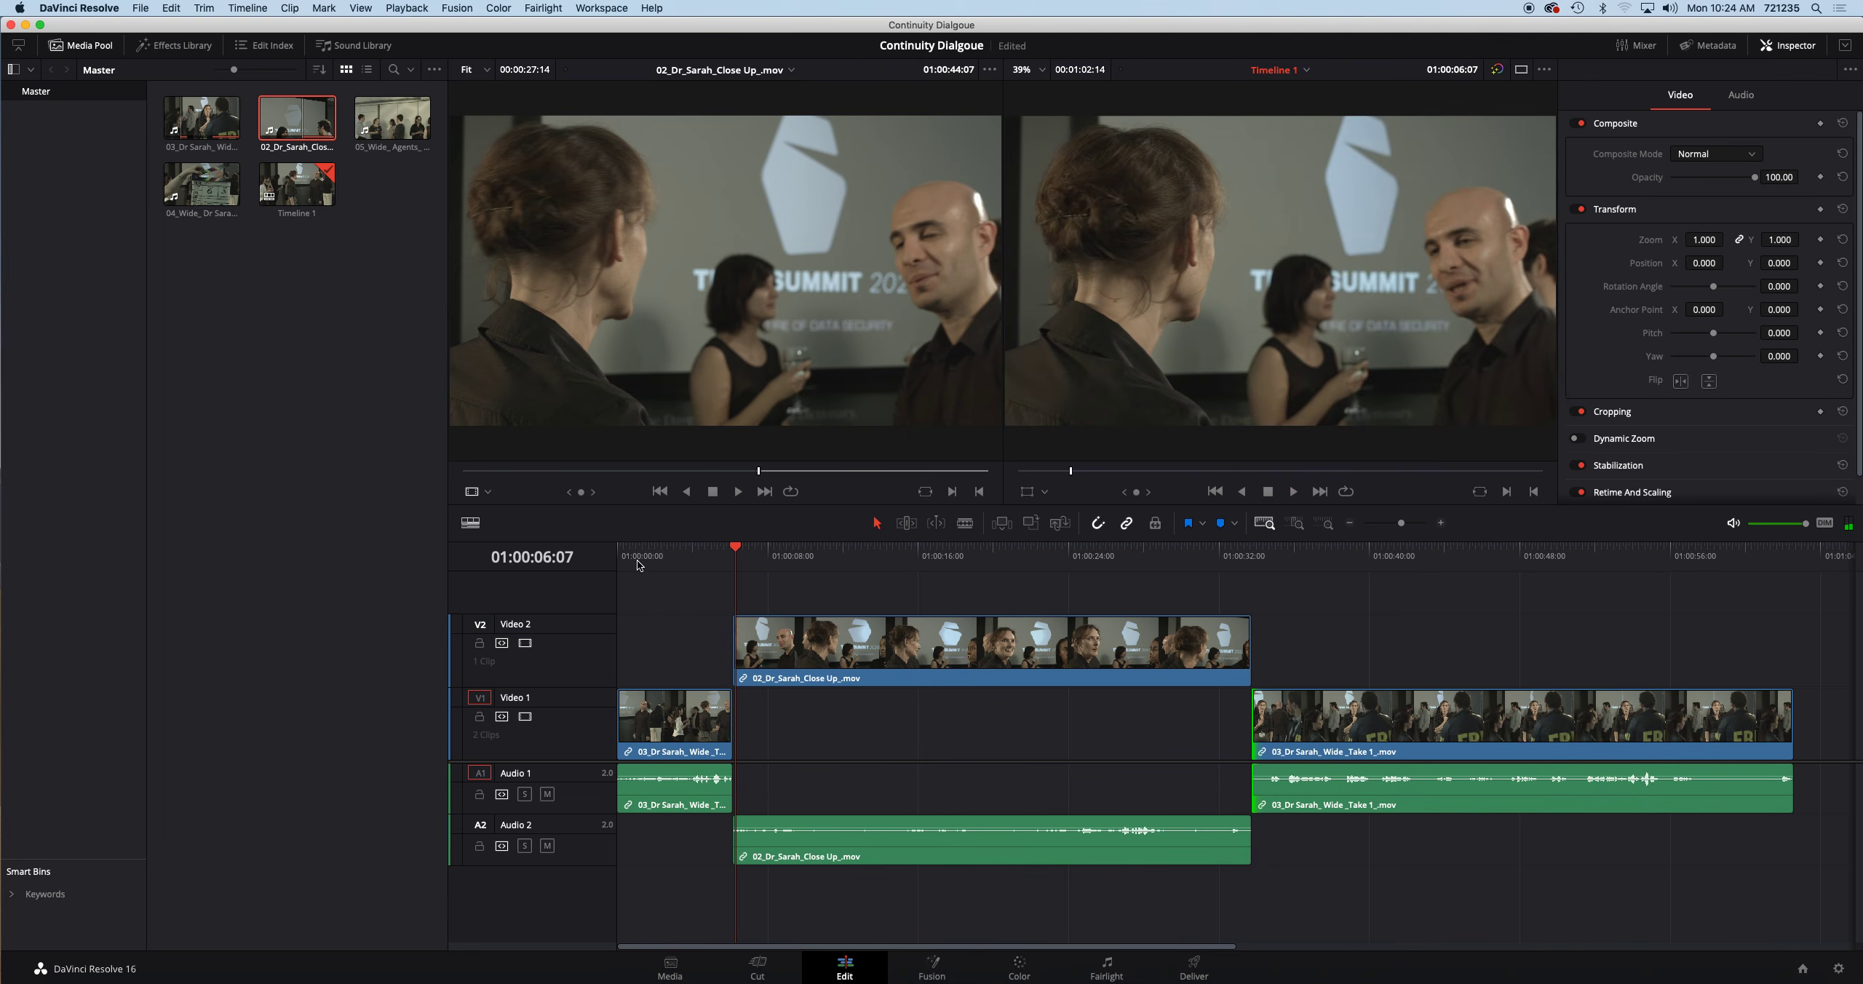
pyautogui.click(641, 561)
pyautogui.press('space')
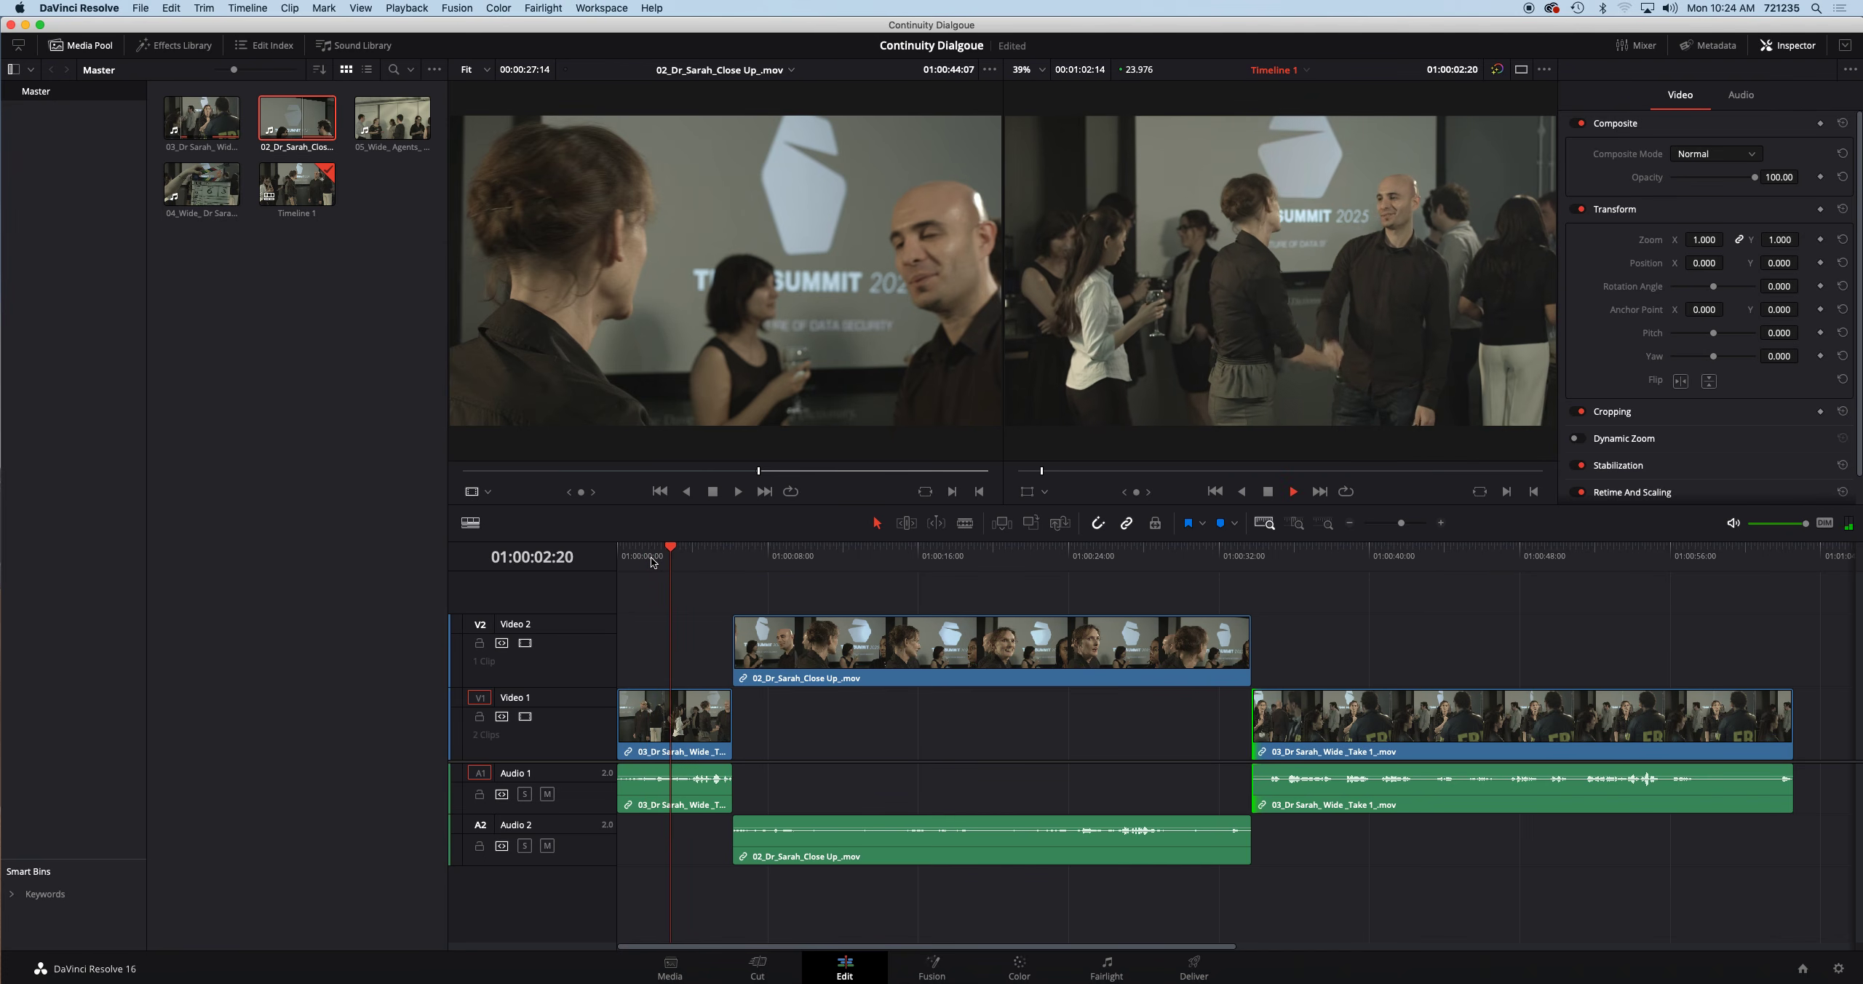
pyautogui.press('space')
pyautogui.click(734, 557)
pyautogui.press('space')
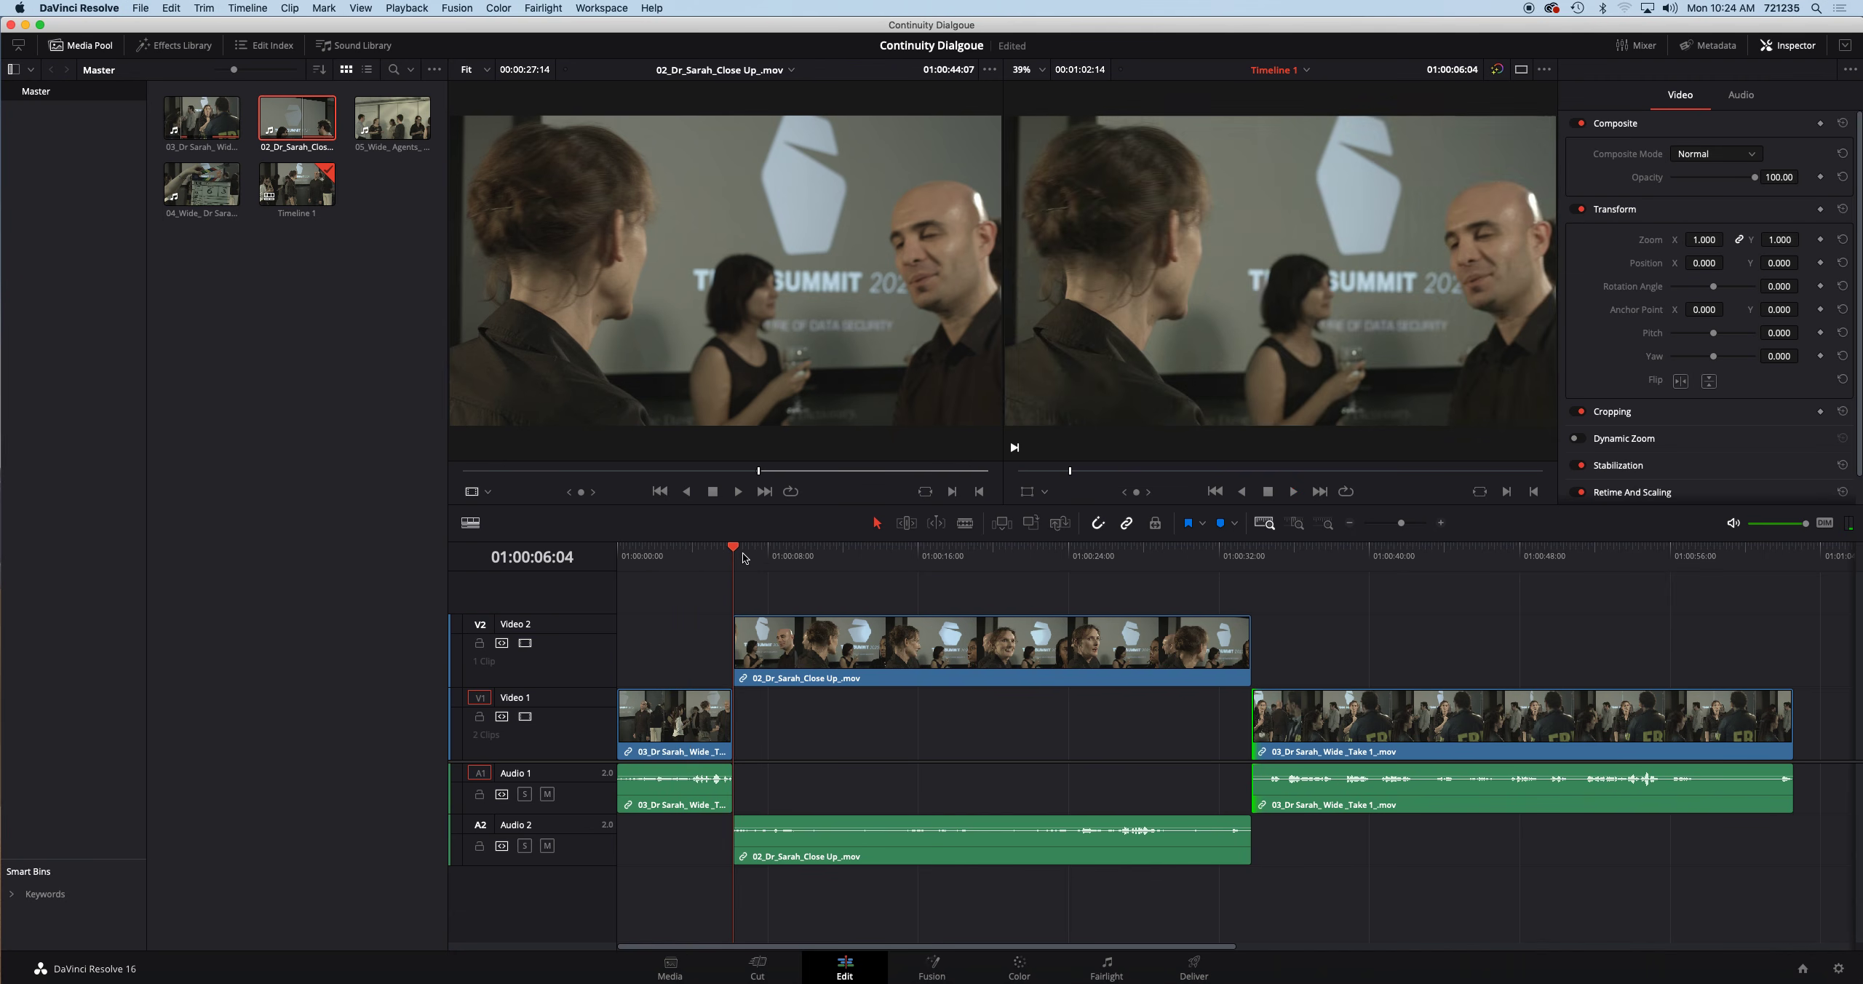
pyautogui.press('space')
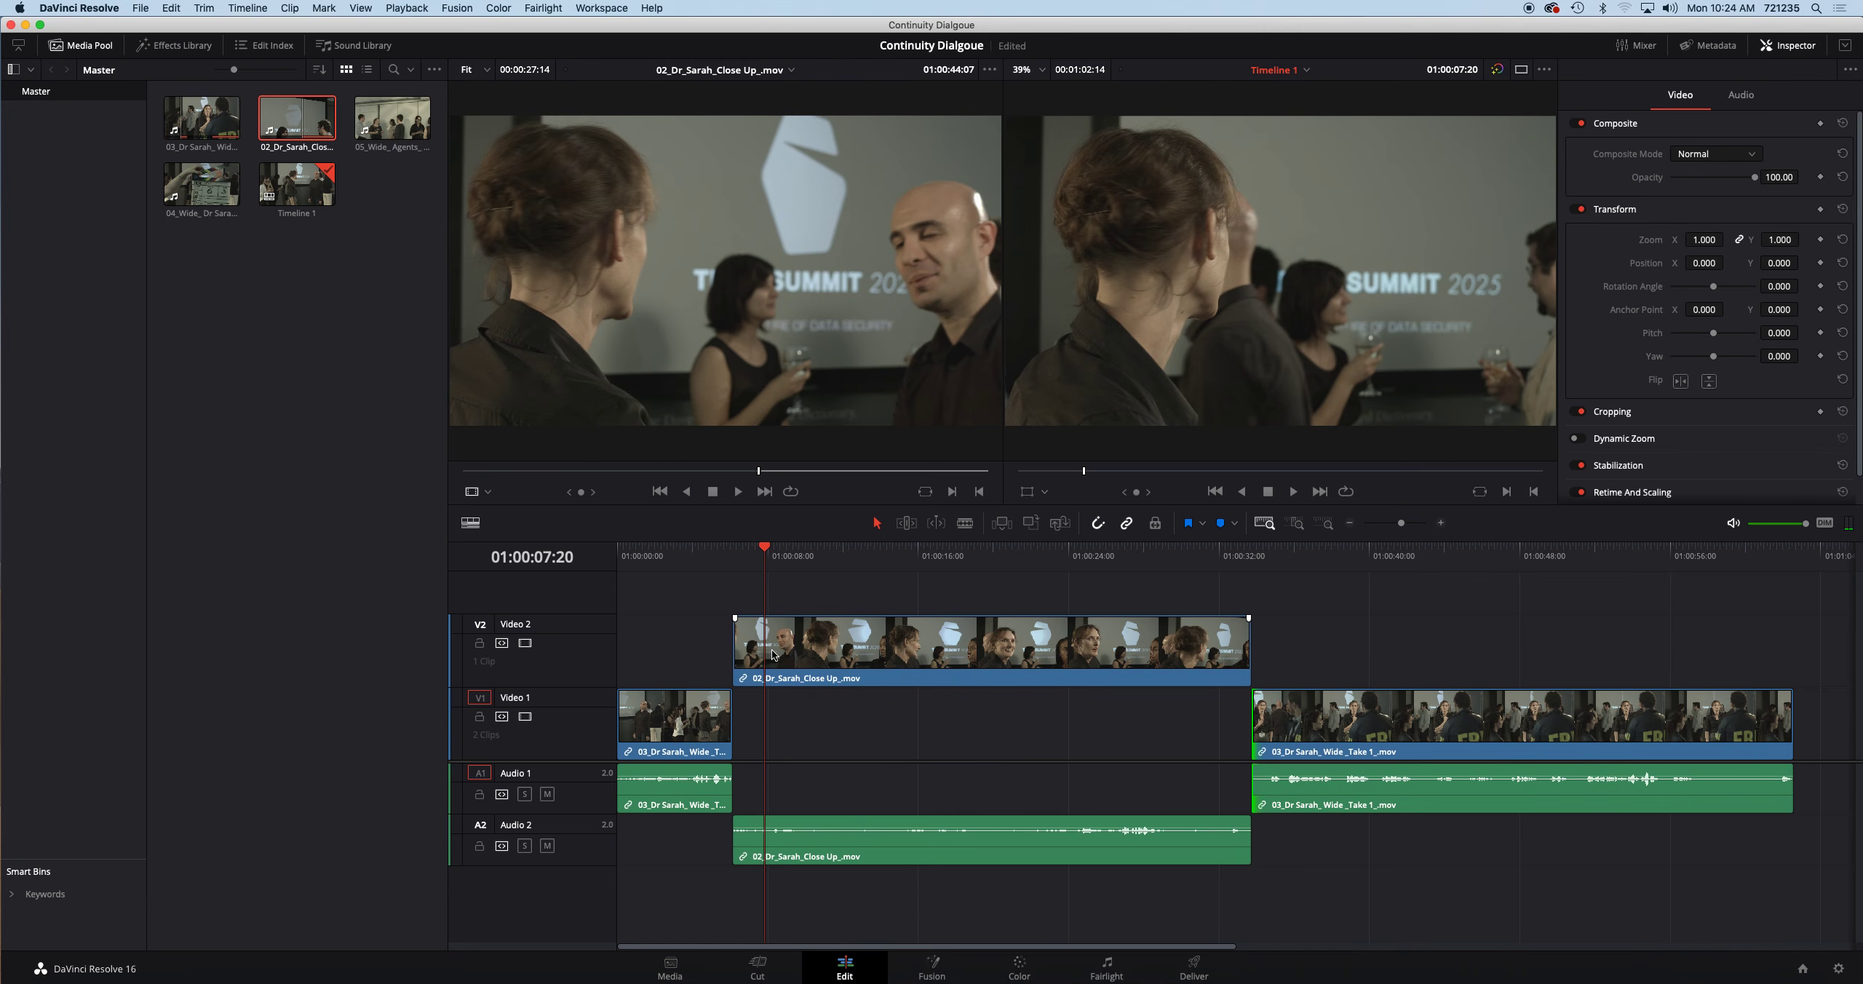
# Step: Review the handshake moment in the 04_Wide_ Dr Sarah_ Take 2_.mov source clip
pyautogui.click(208, 181)
pyautogui.moveTo(607, 471)
pyautogui.mouseDown()
pyautogui.moveTo(566, 472)
pyautogui.moveTo(591, 472)
pyautogui.mouseUp()
pyautogui.press('space')
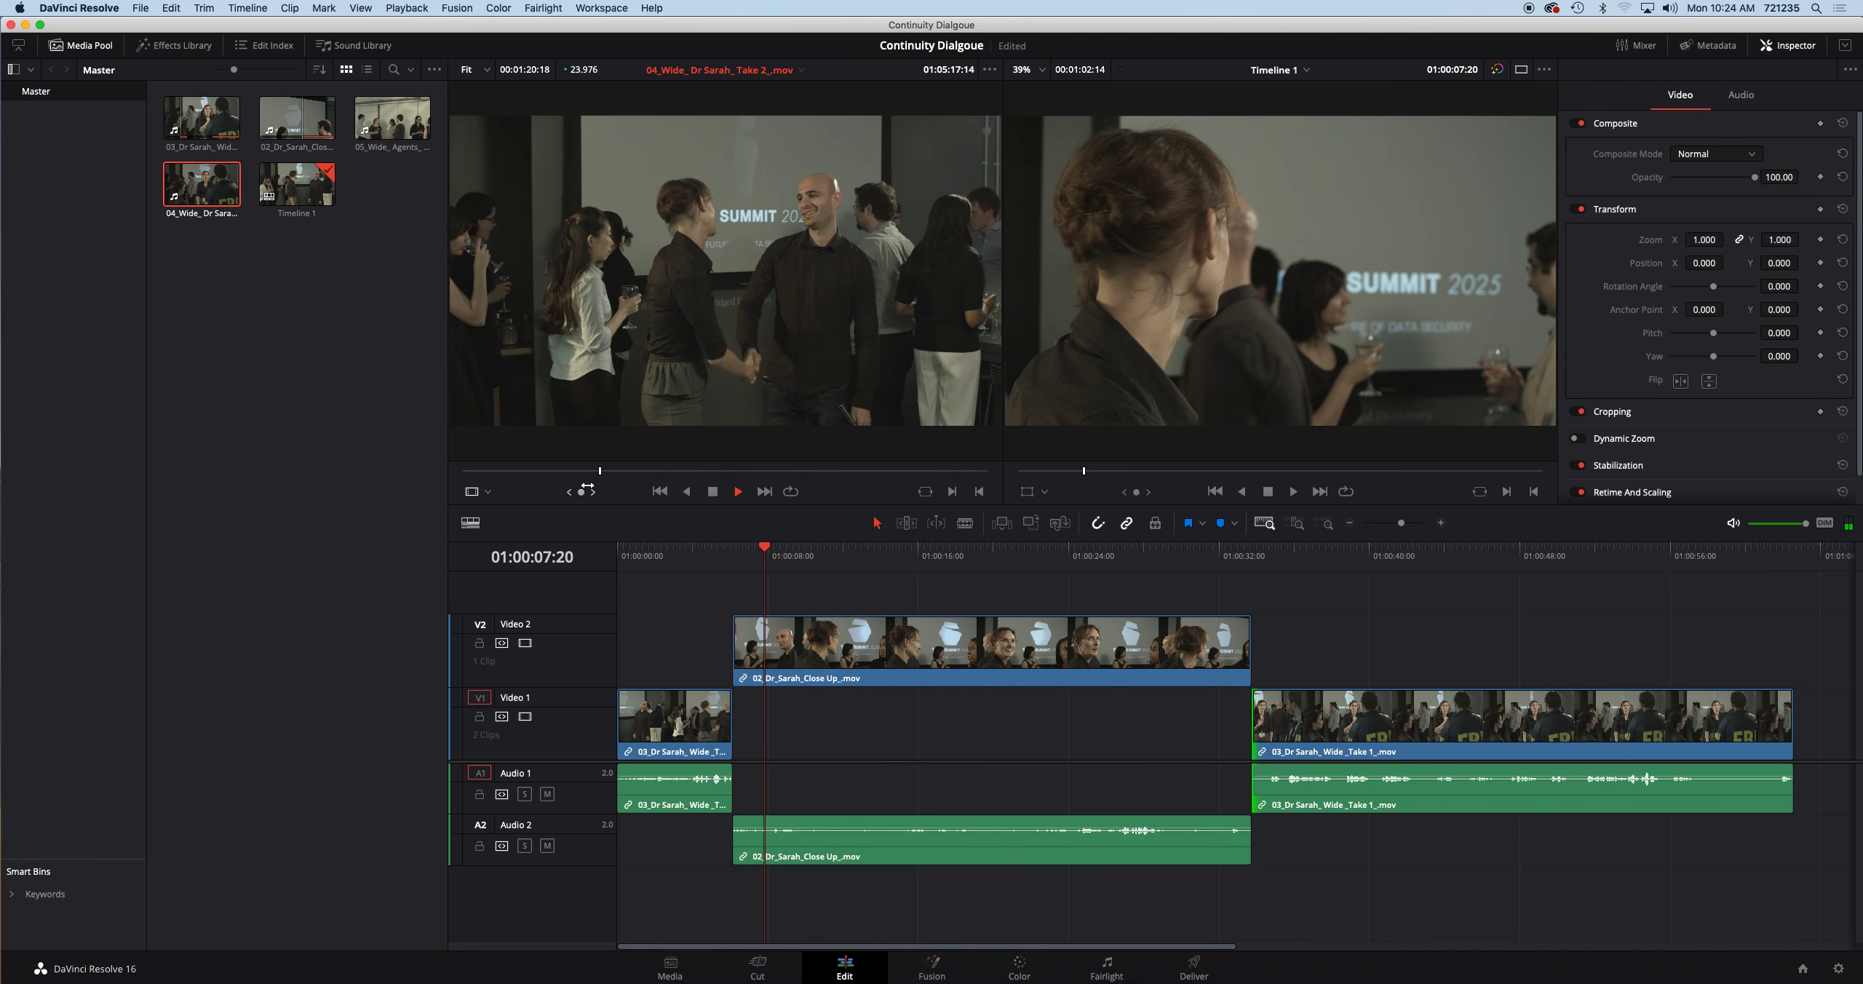
pyautogui.click(582, 471)
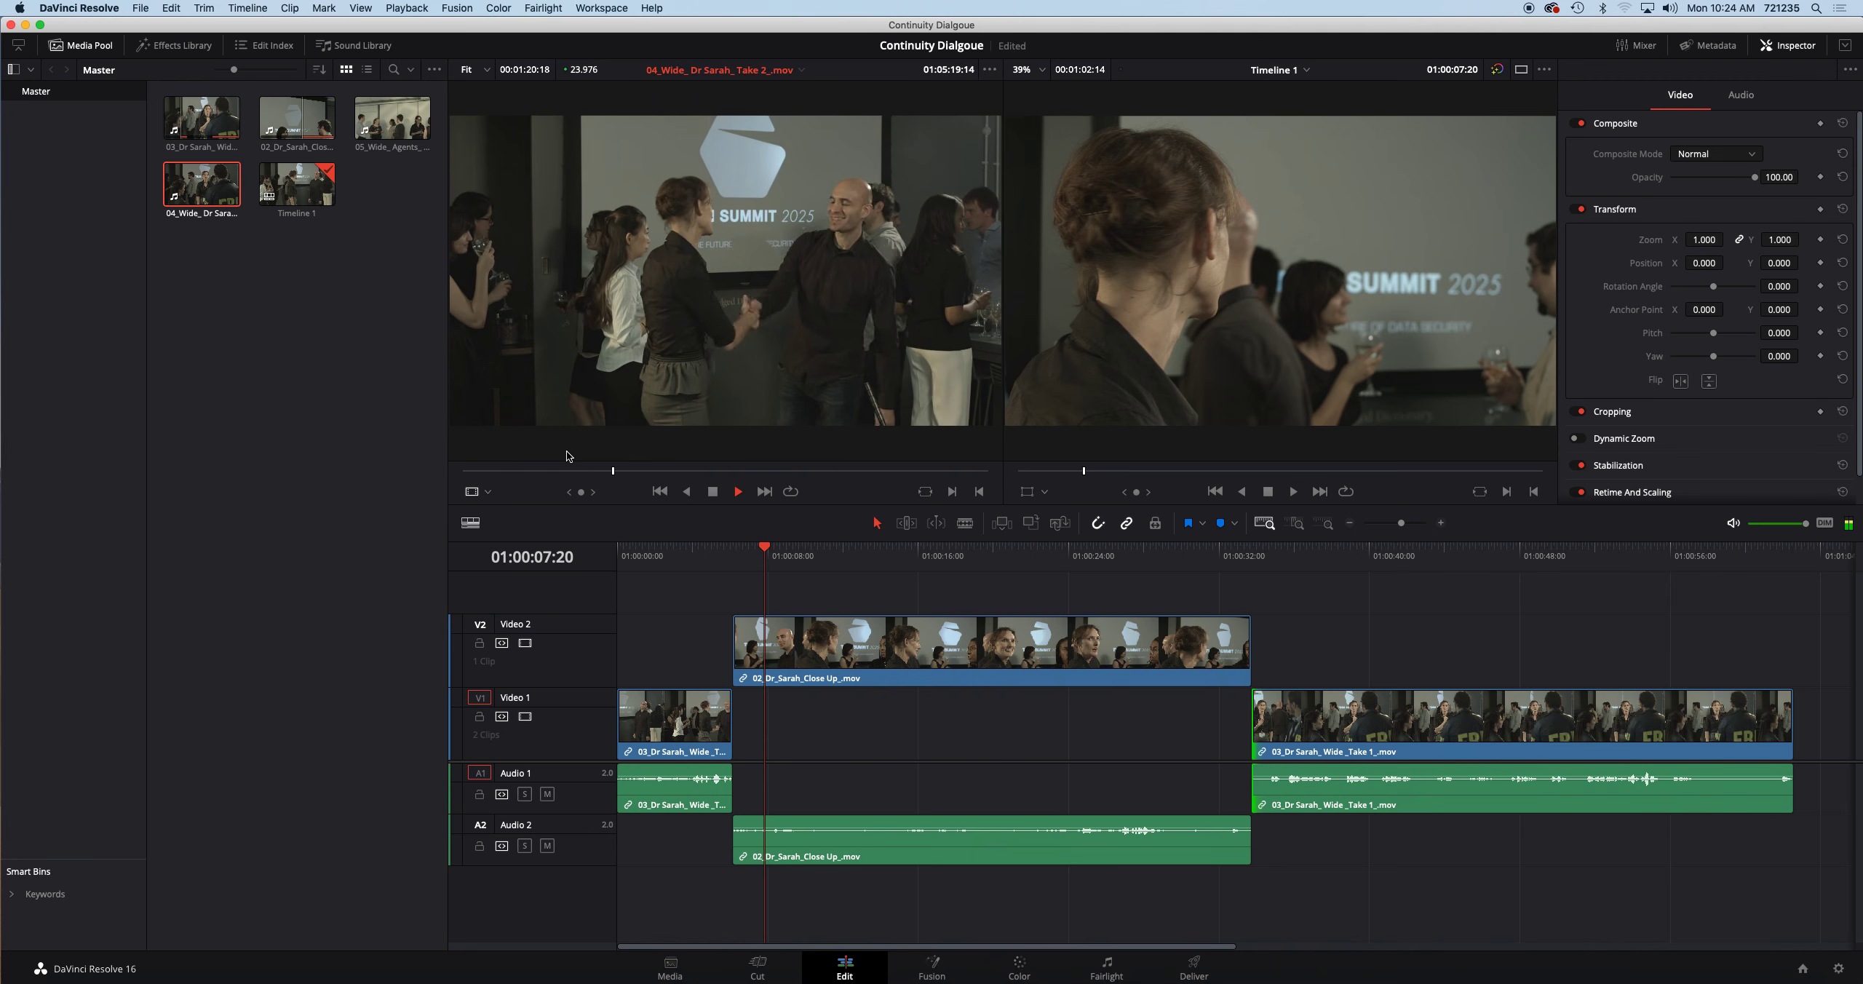
pyautogui.press('space')
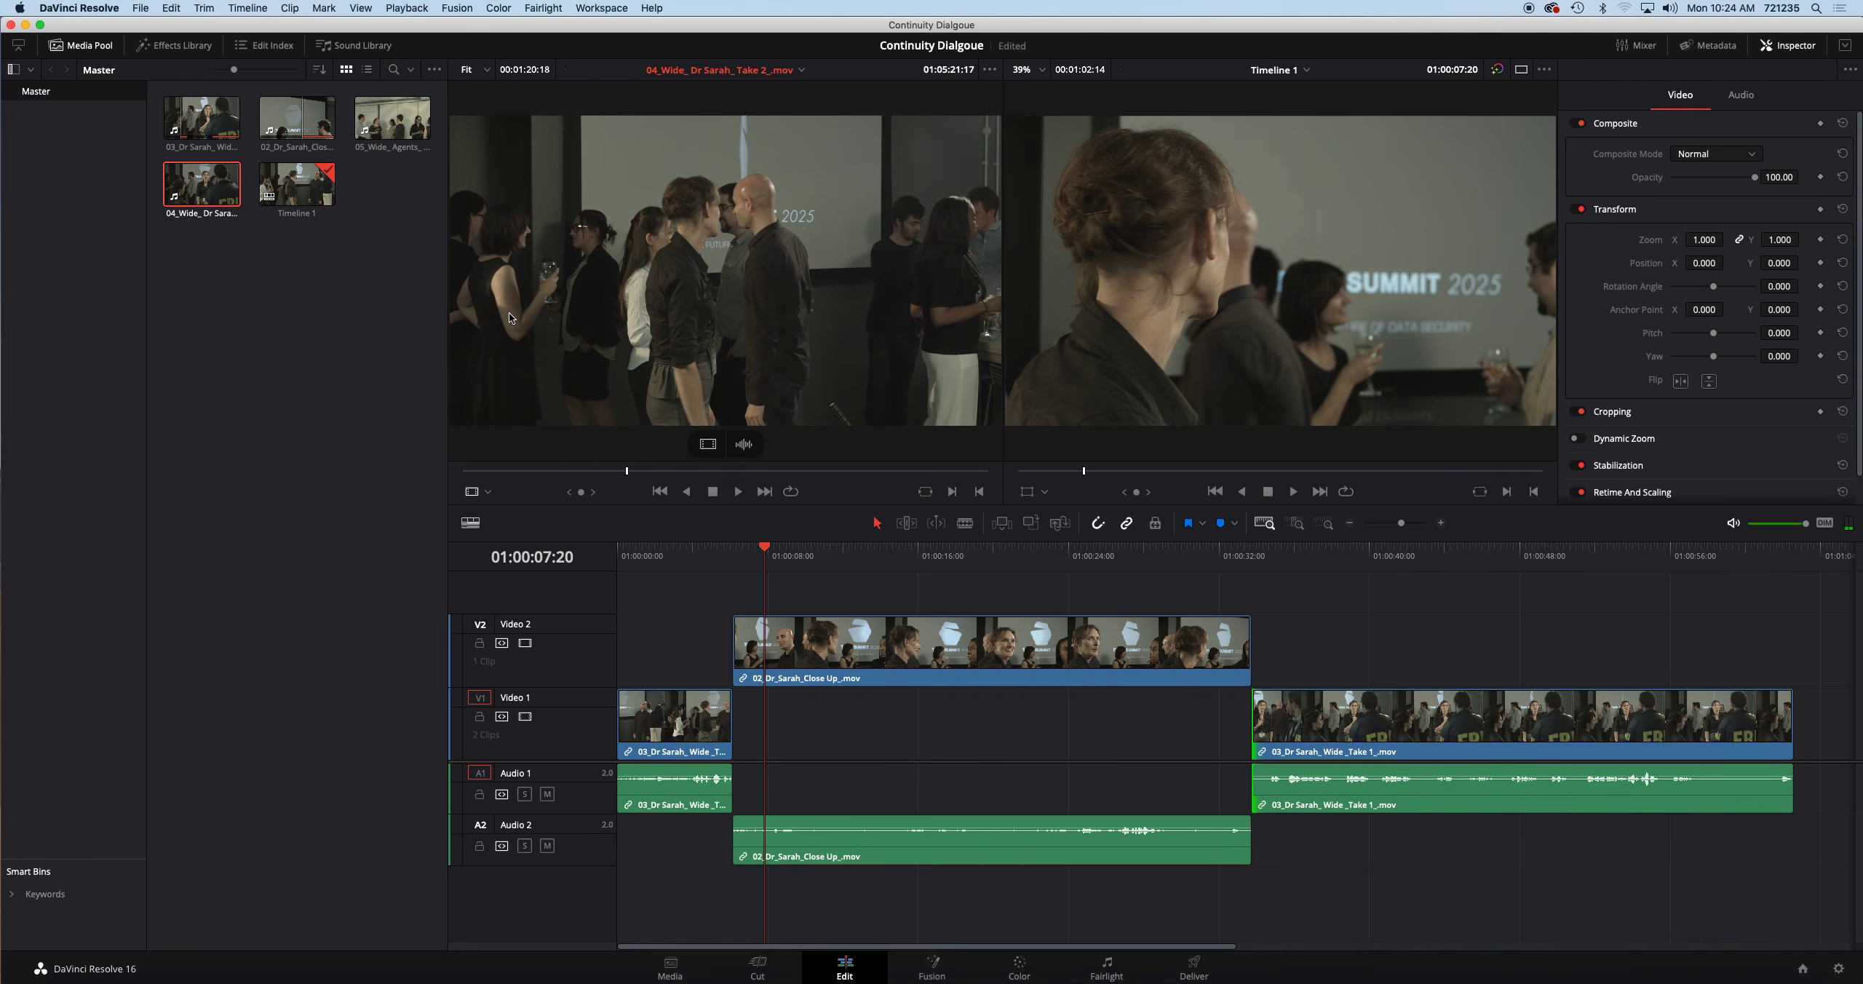
# Step: Review the close-up source clip 02_Dr_Sarah_Close Up_.mov and mark an earlier In point at 01:00:41:17
pyautogui.doubleClick(310, 121)
pyautogui.moveTo(796, 472); pyautogui.dragTo(733, 471)
pyautogui.press('space')
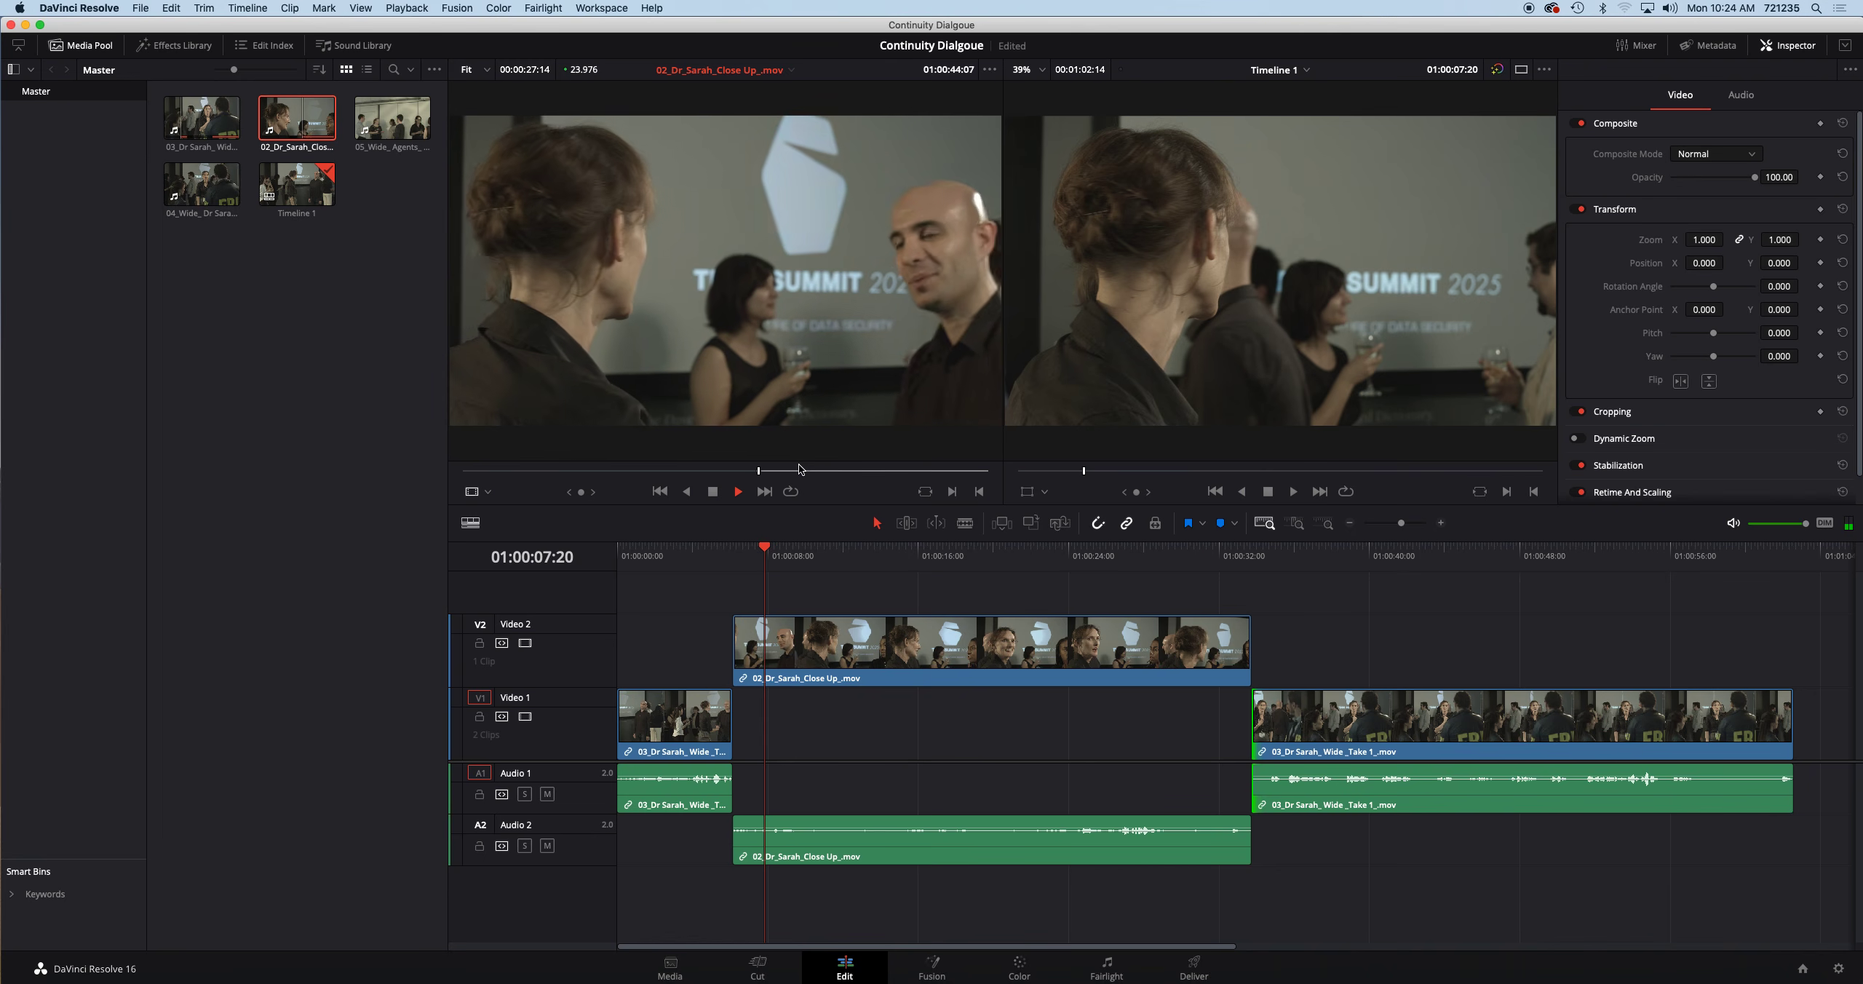
pyautogui.press('space')
pyautogui.moveTo(769, 474); pyautogui.dragTo(728, 473)
pyautogui.press('space')
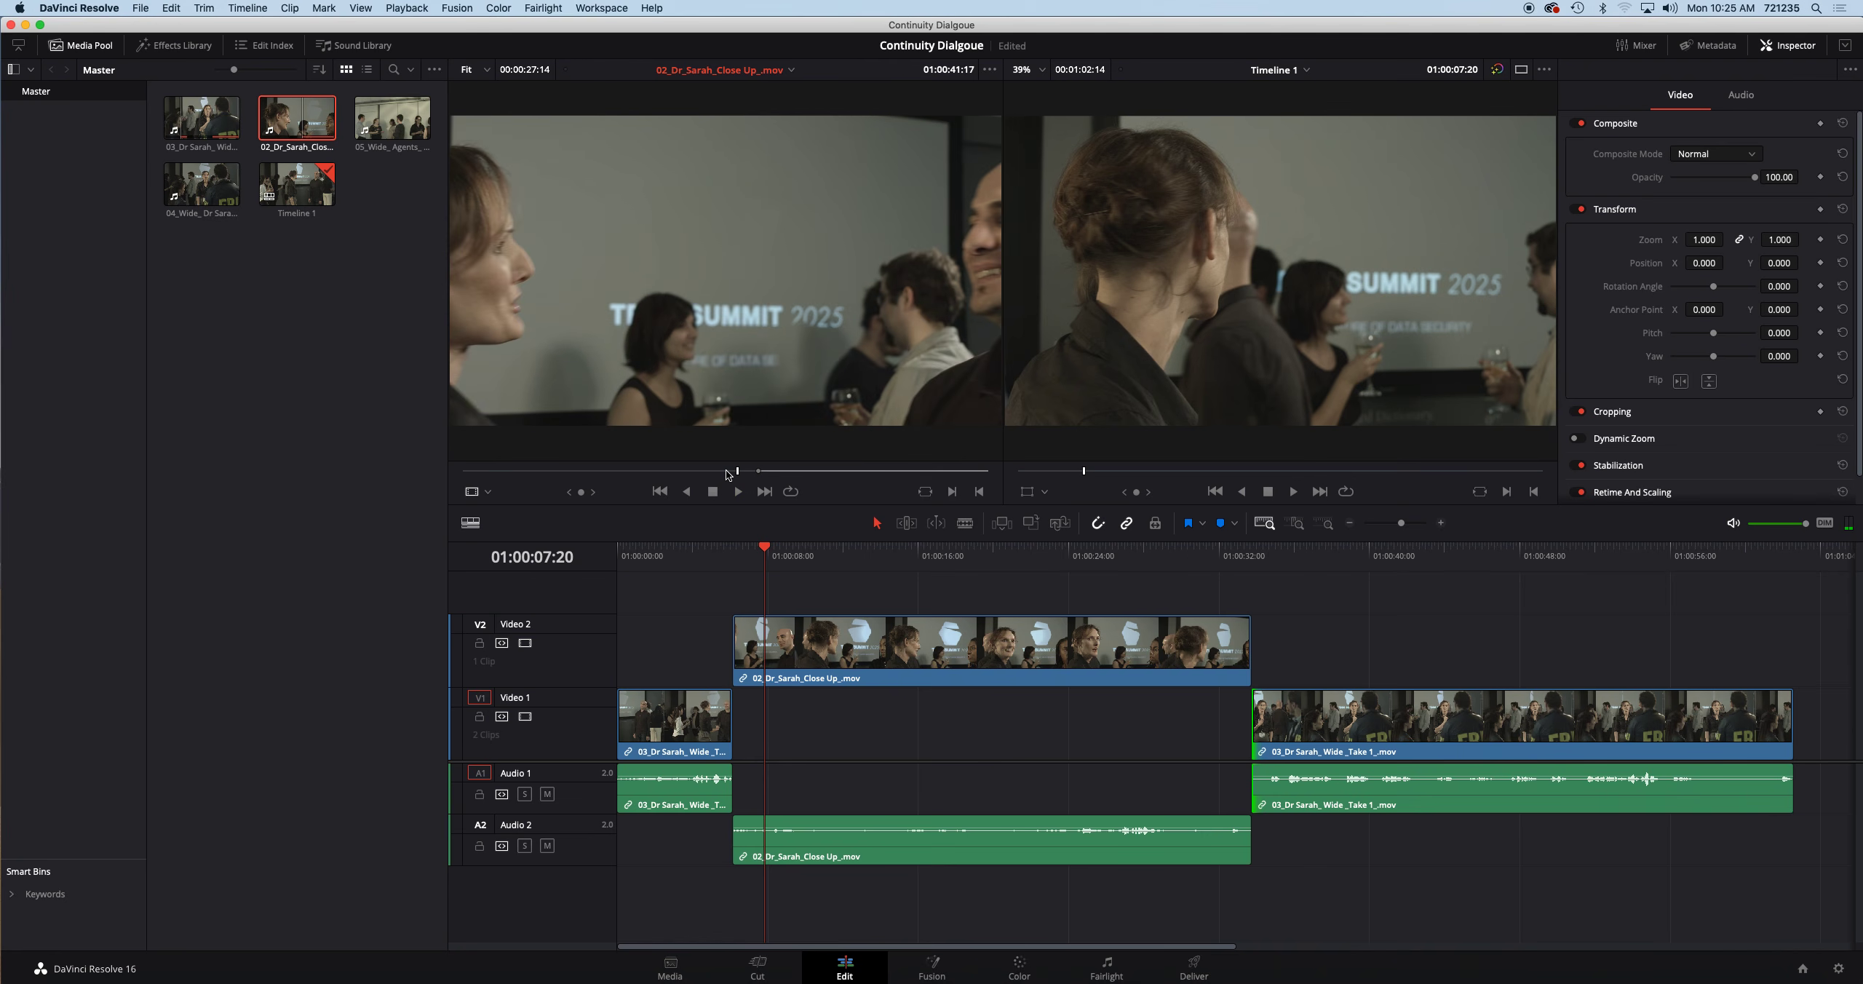
pyautogui.press('i')
pyautogui.scroll(-1, 728, 418)
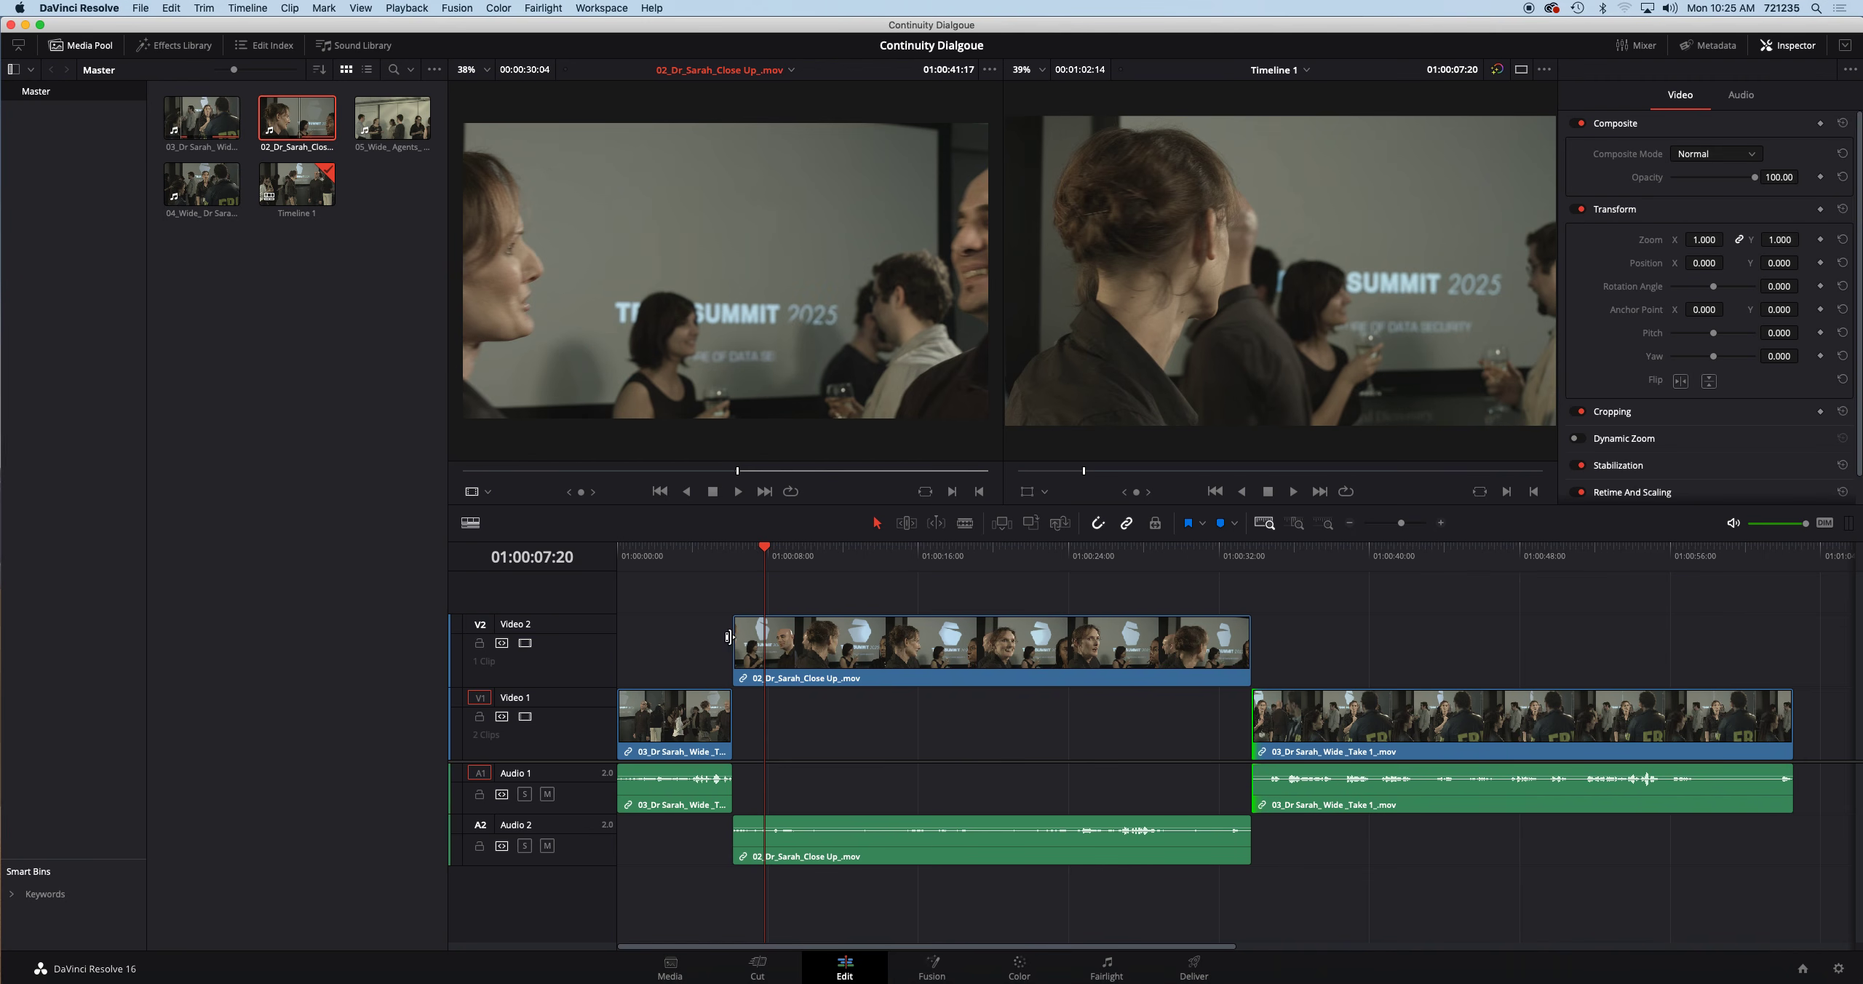
# Step: Extend the start of the close-up on Video 2 earlier, align it with the first wide clip's end, and play the cut
pyautogui.moveTo(738, 638); pyautogui.dragTo(688, 638)
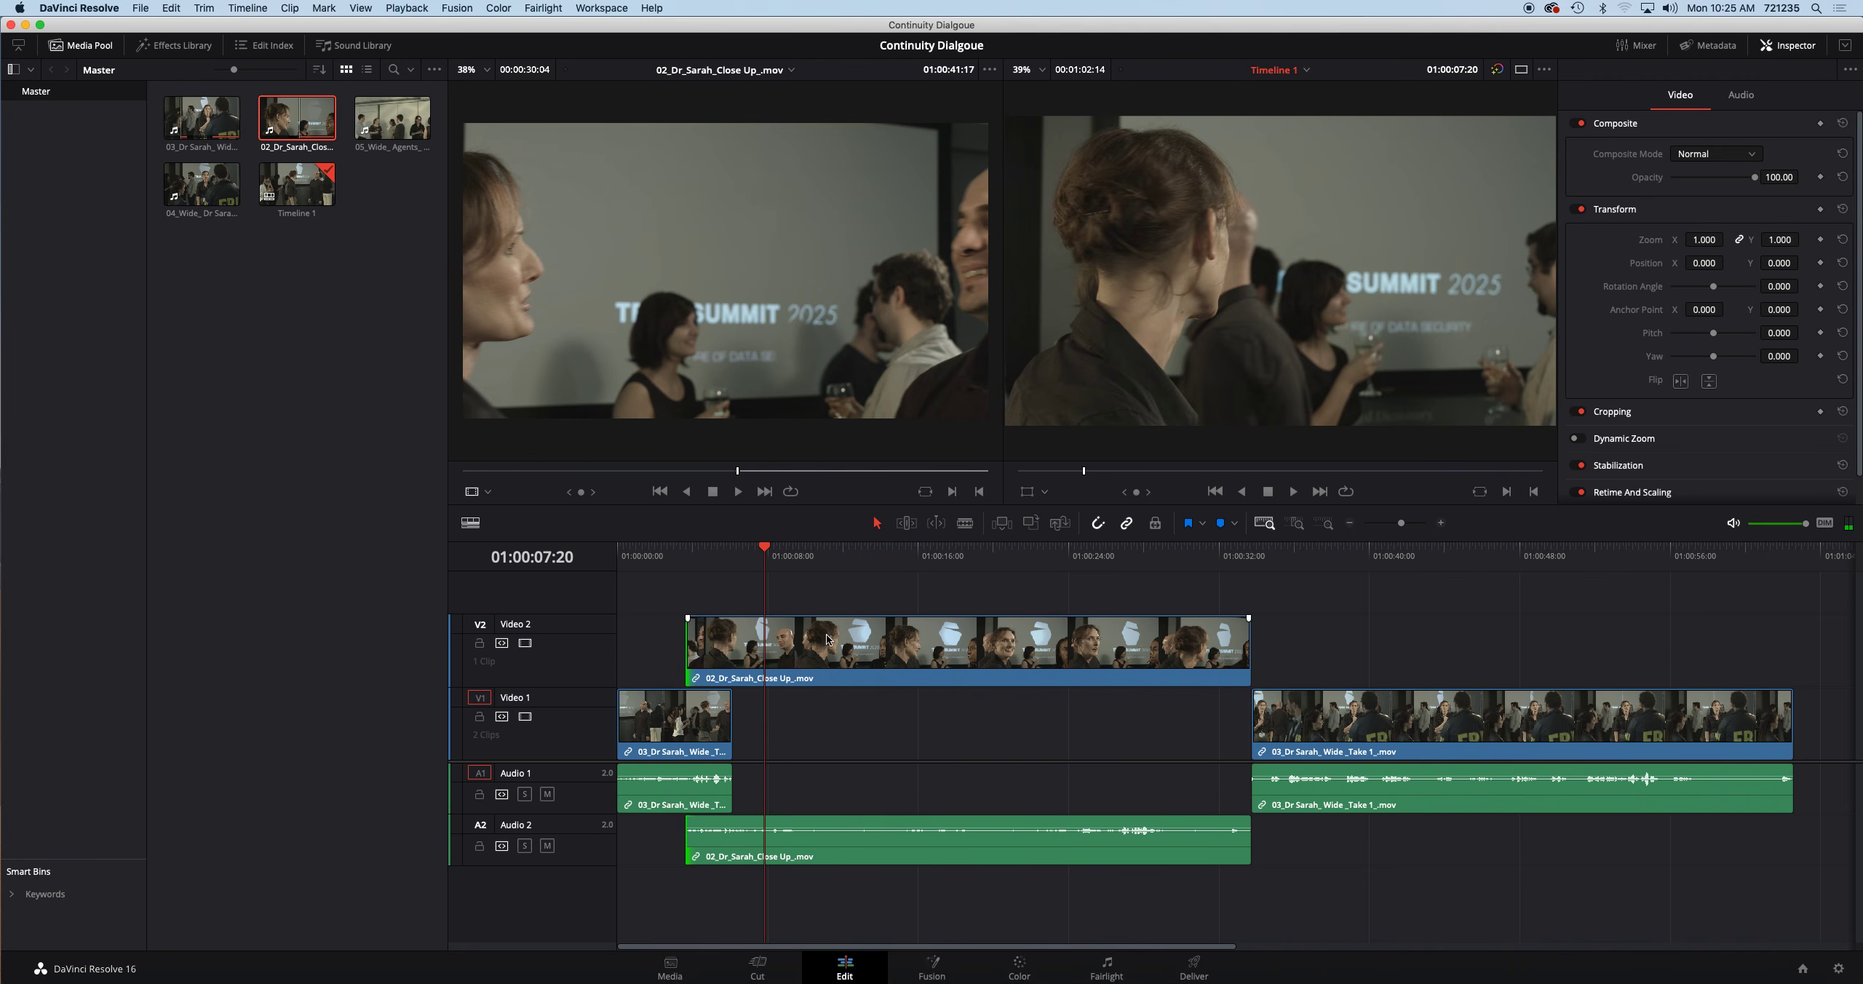
pyautogui.moveTo(826, 639); pyautogui.dragTo(874, 639)
pyautogui.click(701, 557)
pyautogui.press('space')
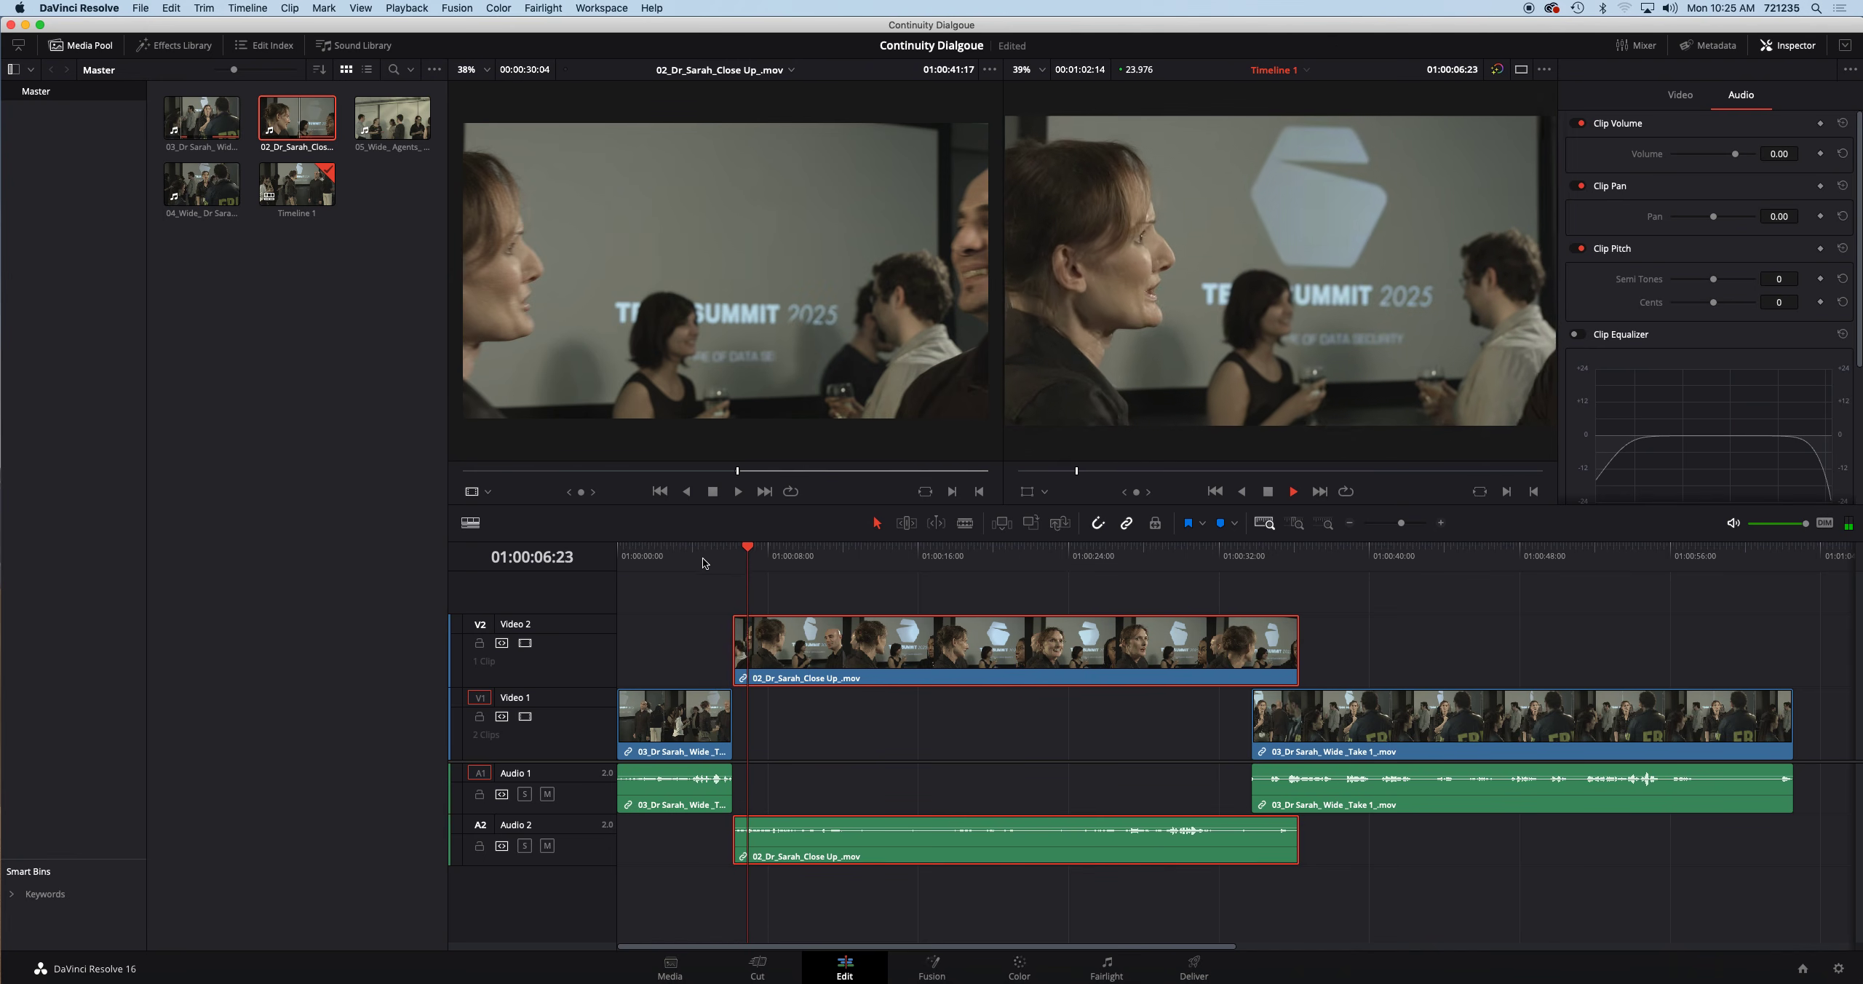
pyautogui.press('space')
# Step: Shift the close-up about one second earlier, check the cut, and trim the first wide clip's end to the close-up's start
pyautogui.moveTo(761, 640); pyautogui.dragTo(741, 640)
pyautogui.click(697, 554)
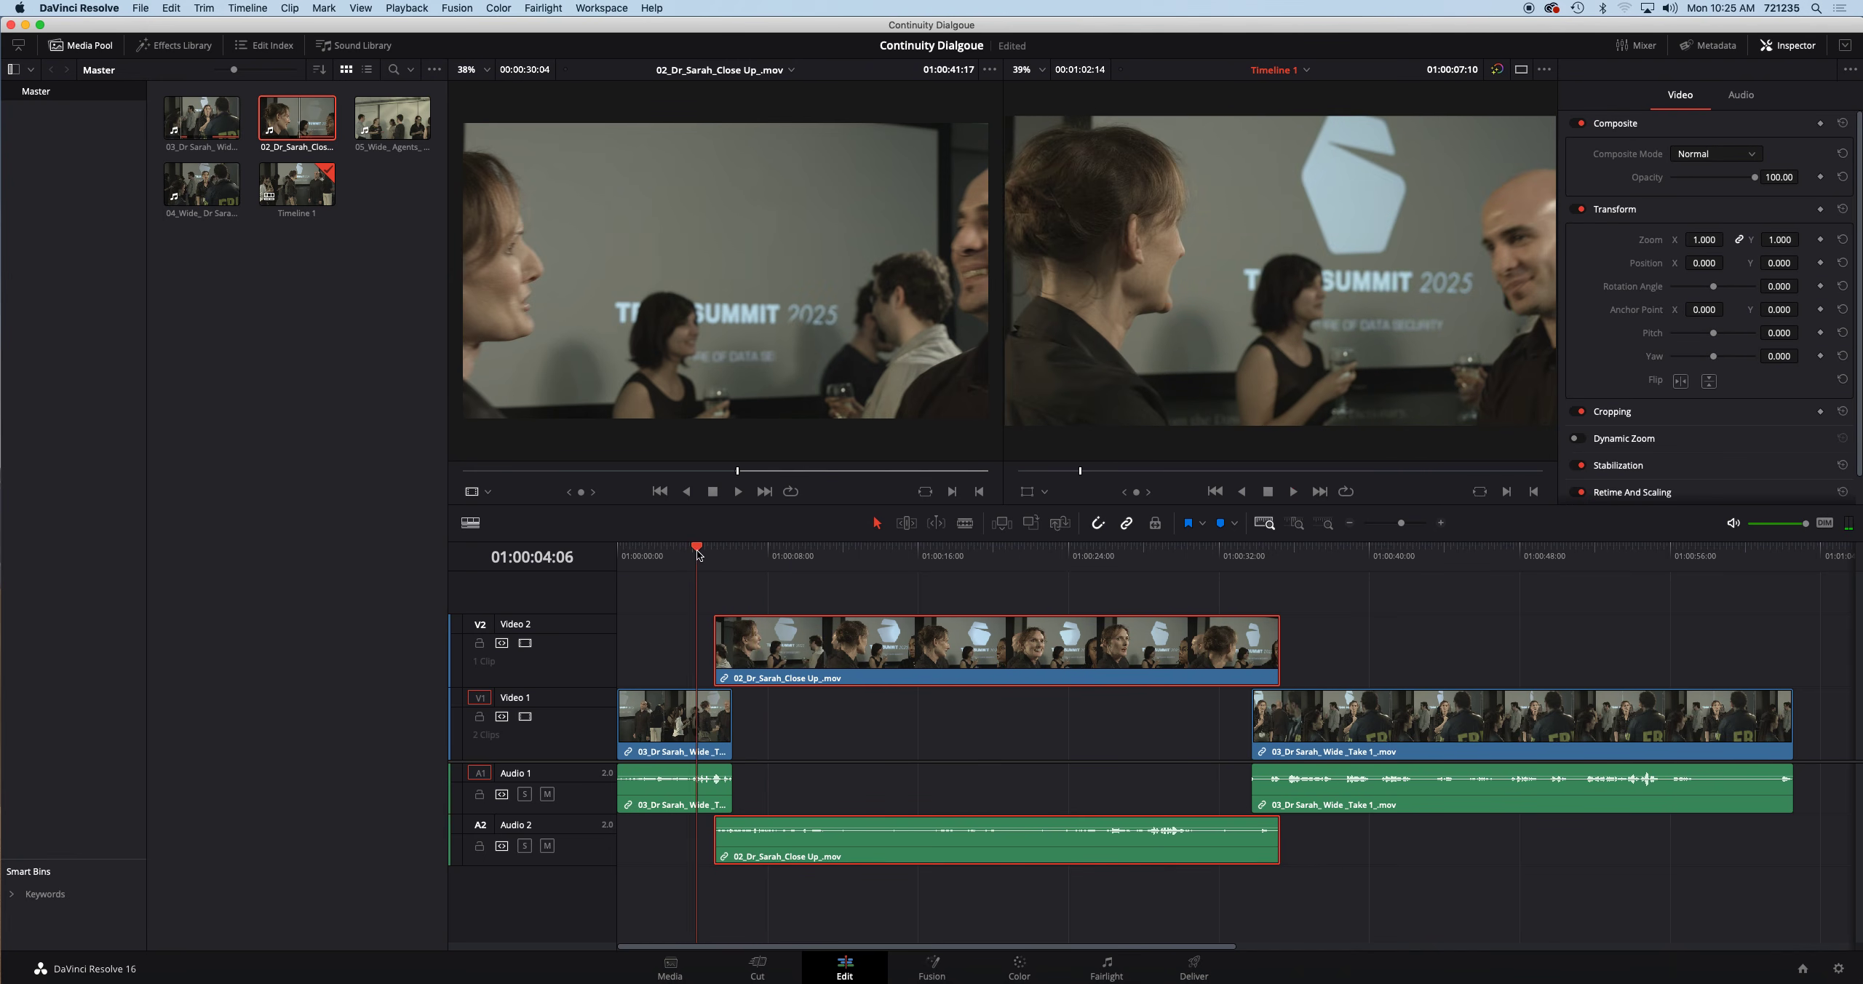
pyautogui.press('space')
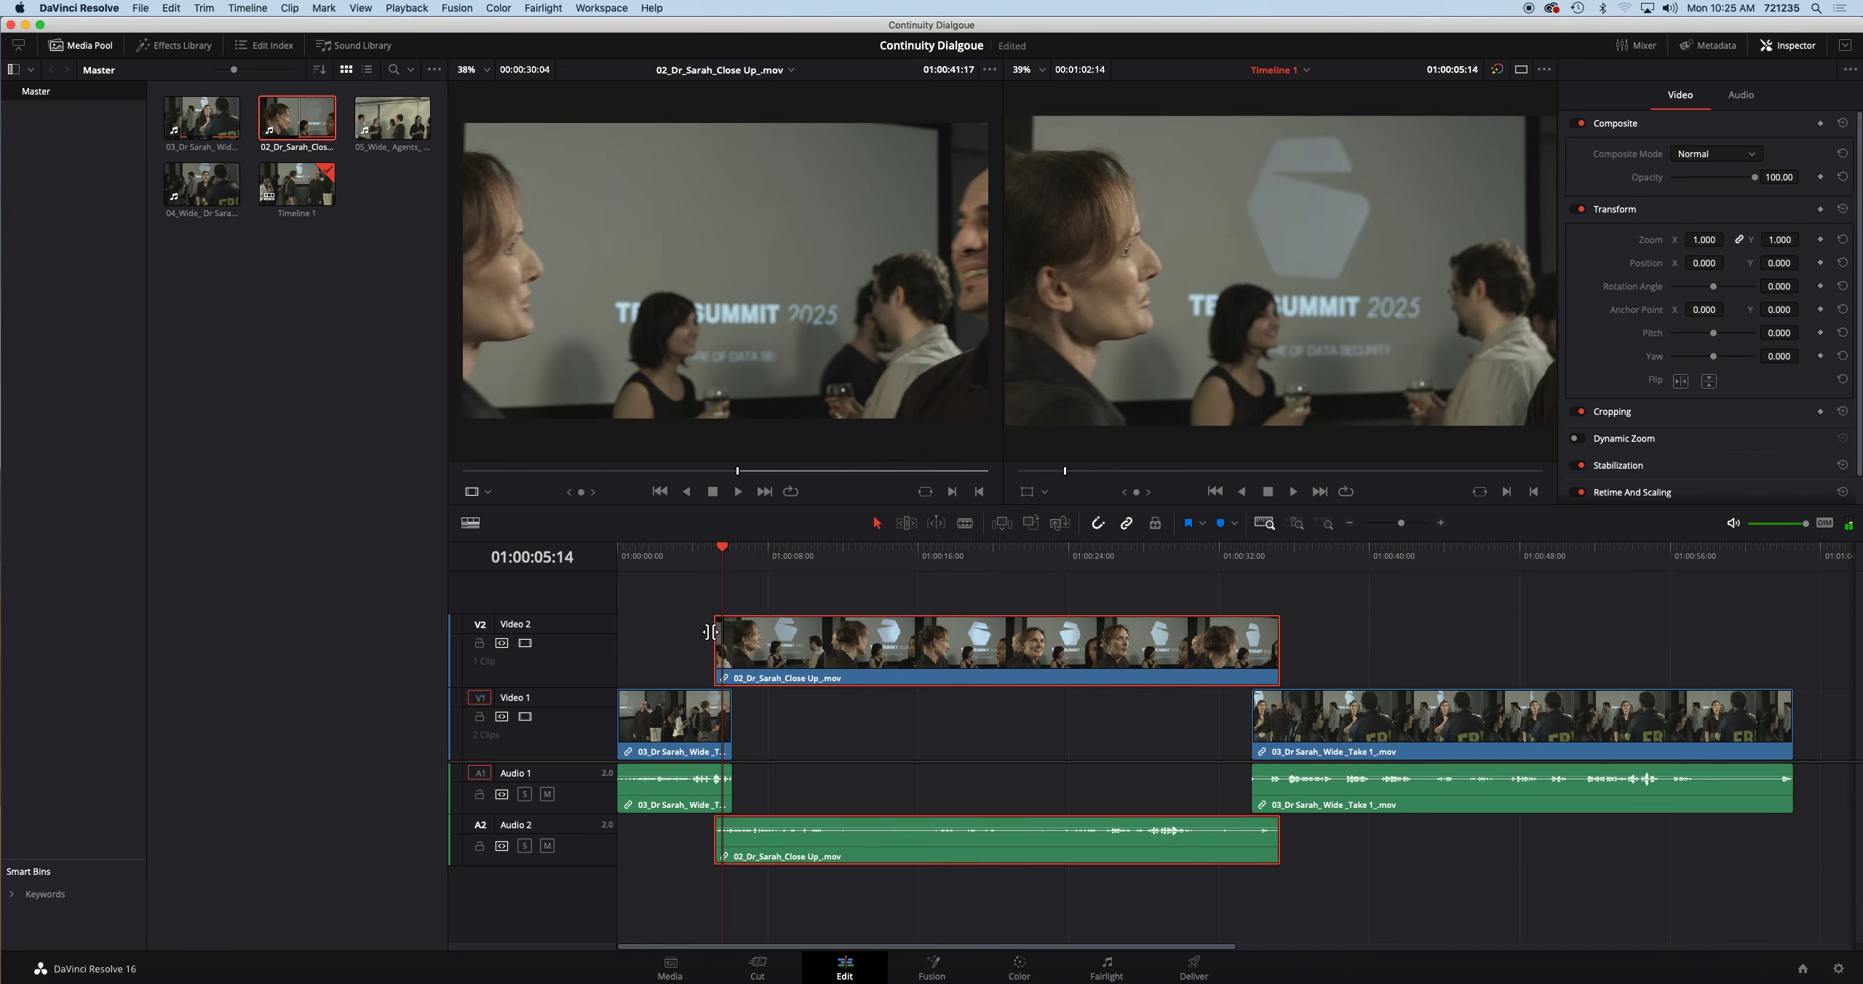
pyautogui.moveTo(728, 717); pyautogui.dragTo(712, 717)
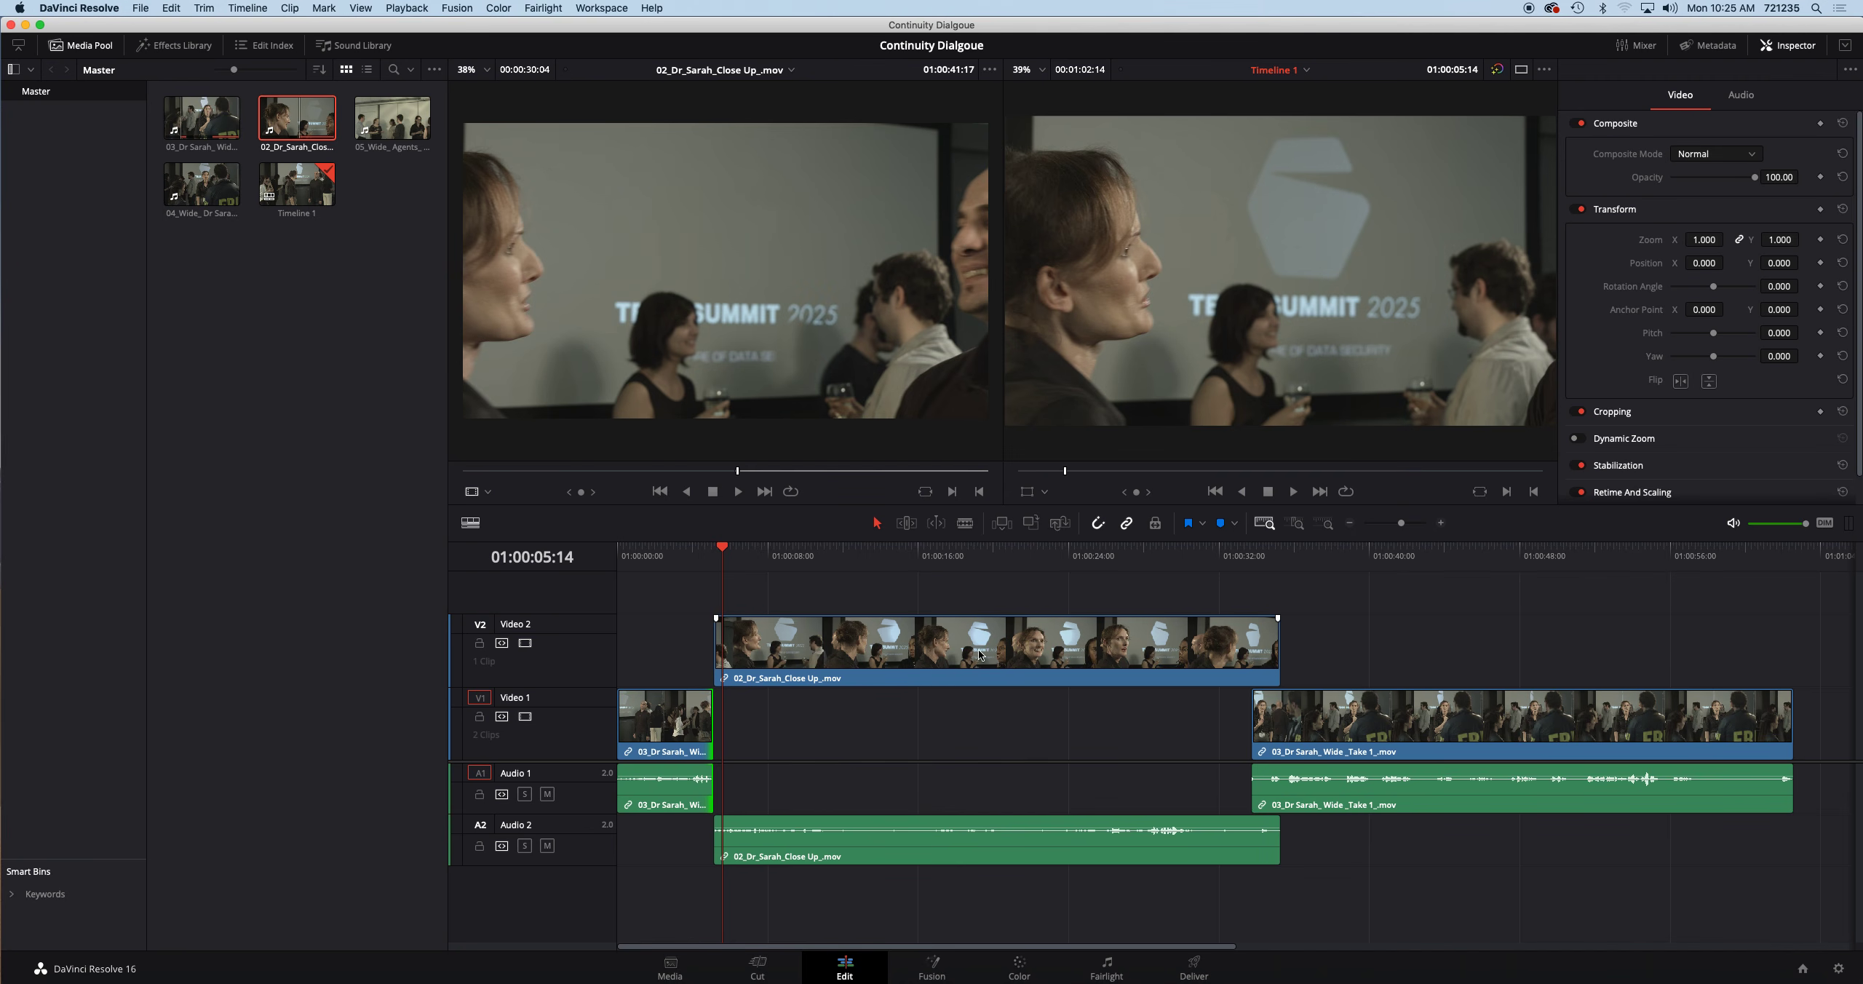
# Step: Play the close-up up to 01:00:11:13 and trim its end back to the playhead
pyautogui.press('space')
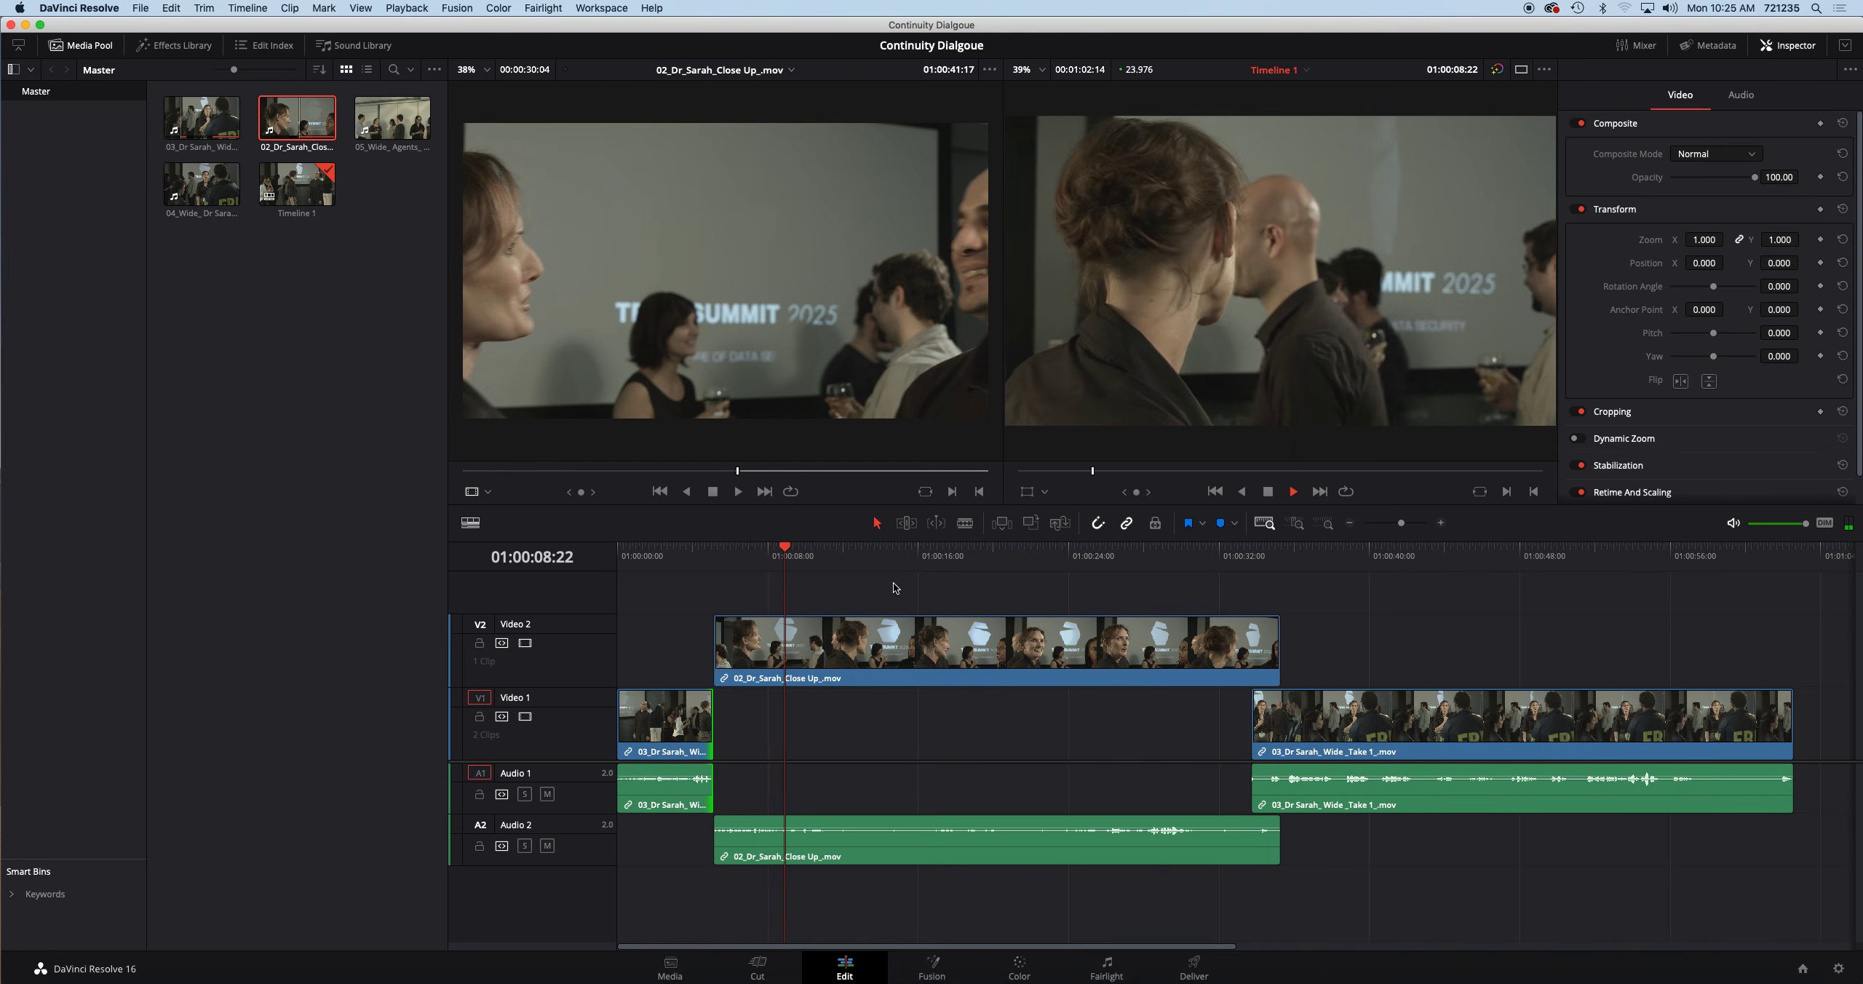
pyautogui.press('space')
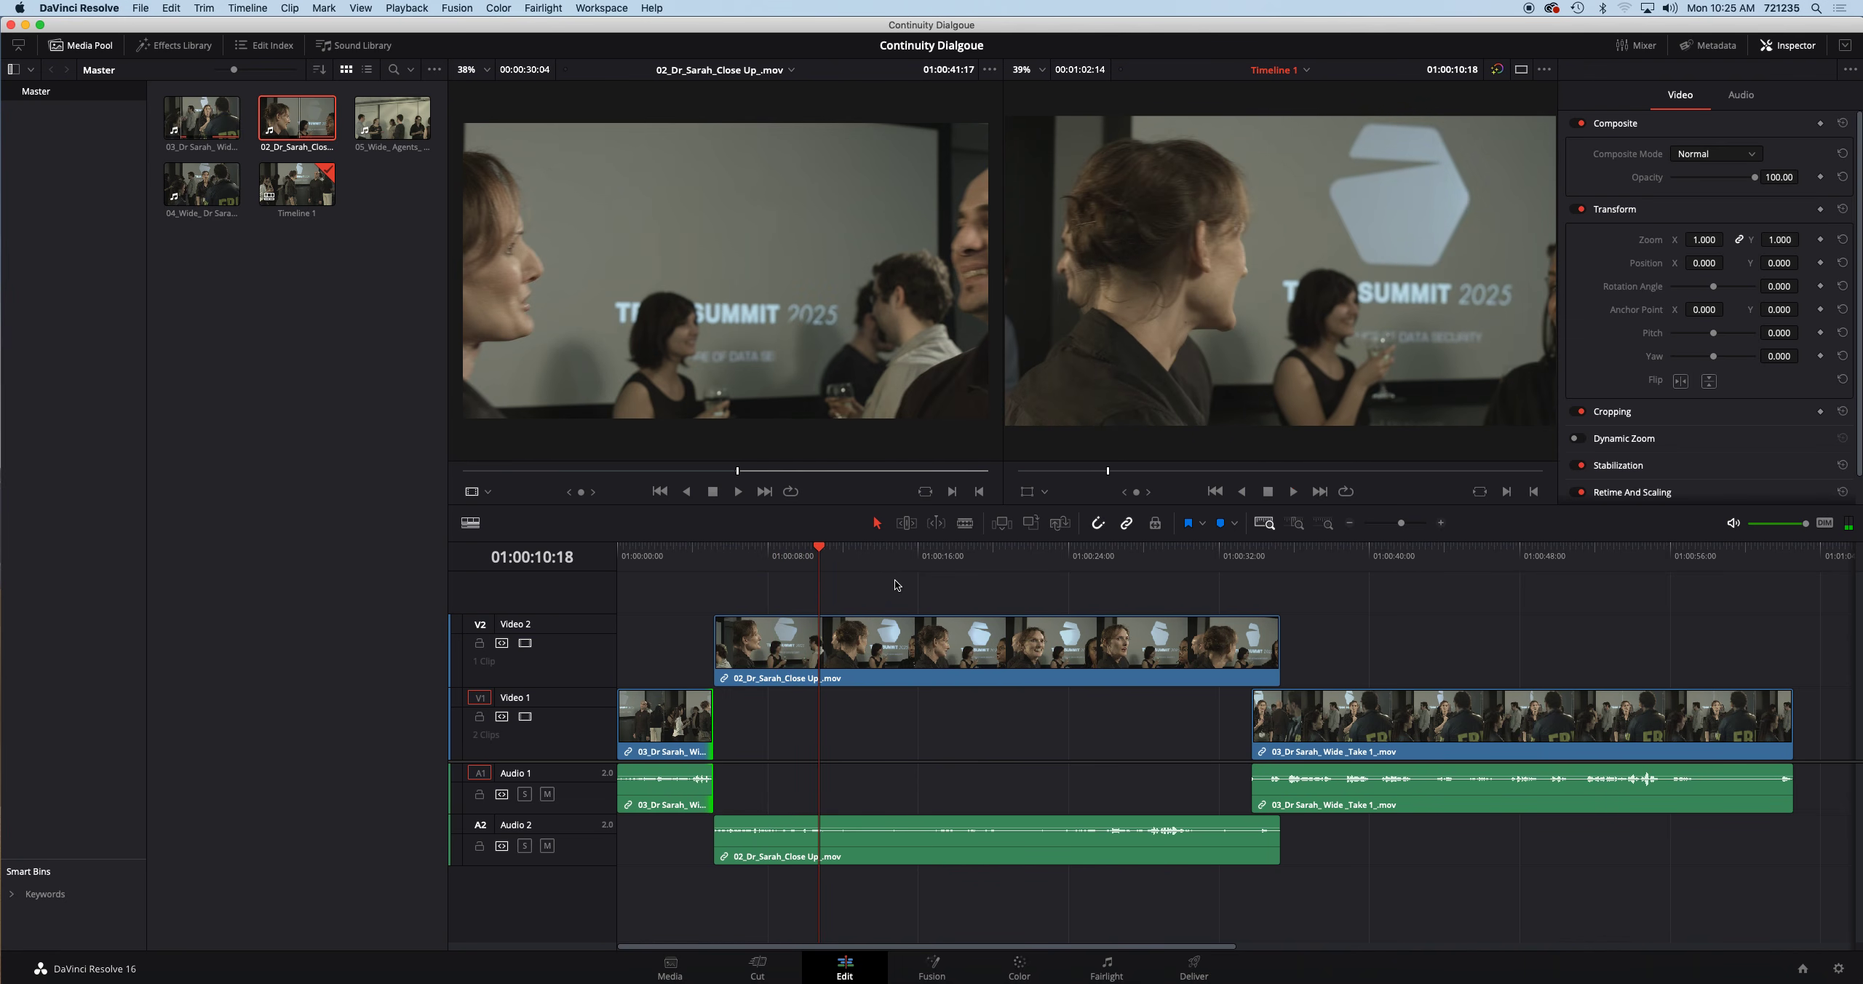
pyautogui.press('space')
pyautogui.press('space')
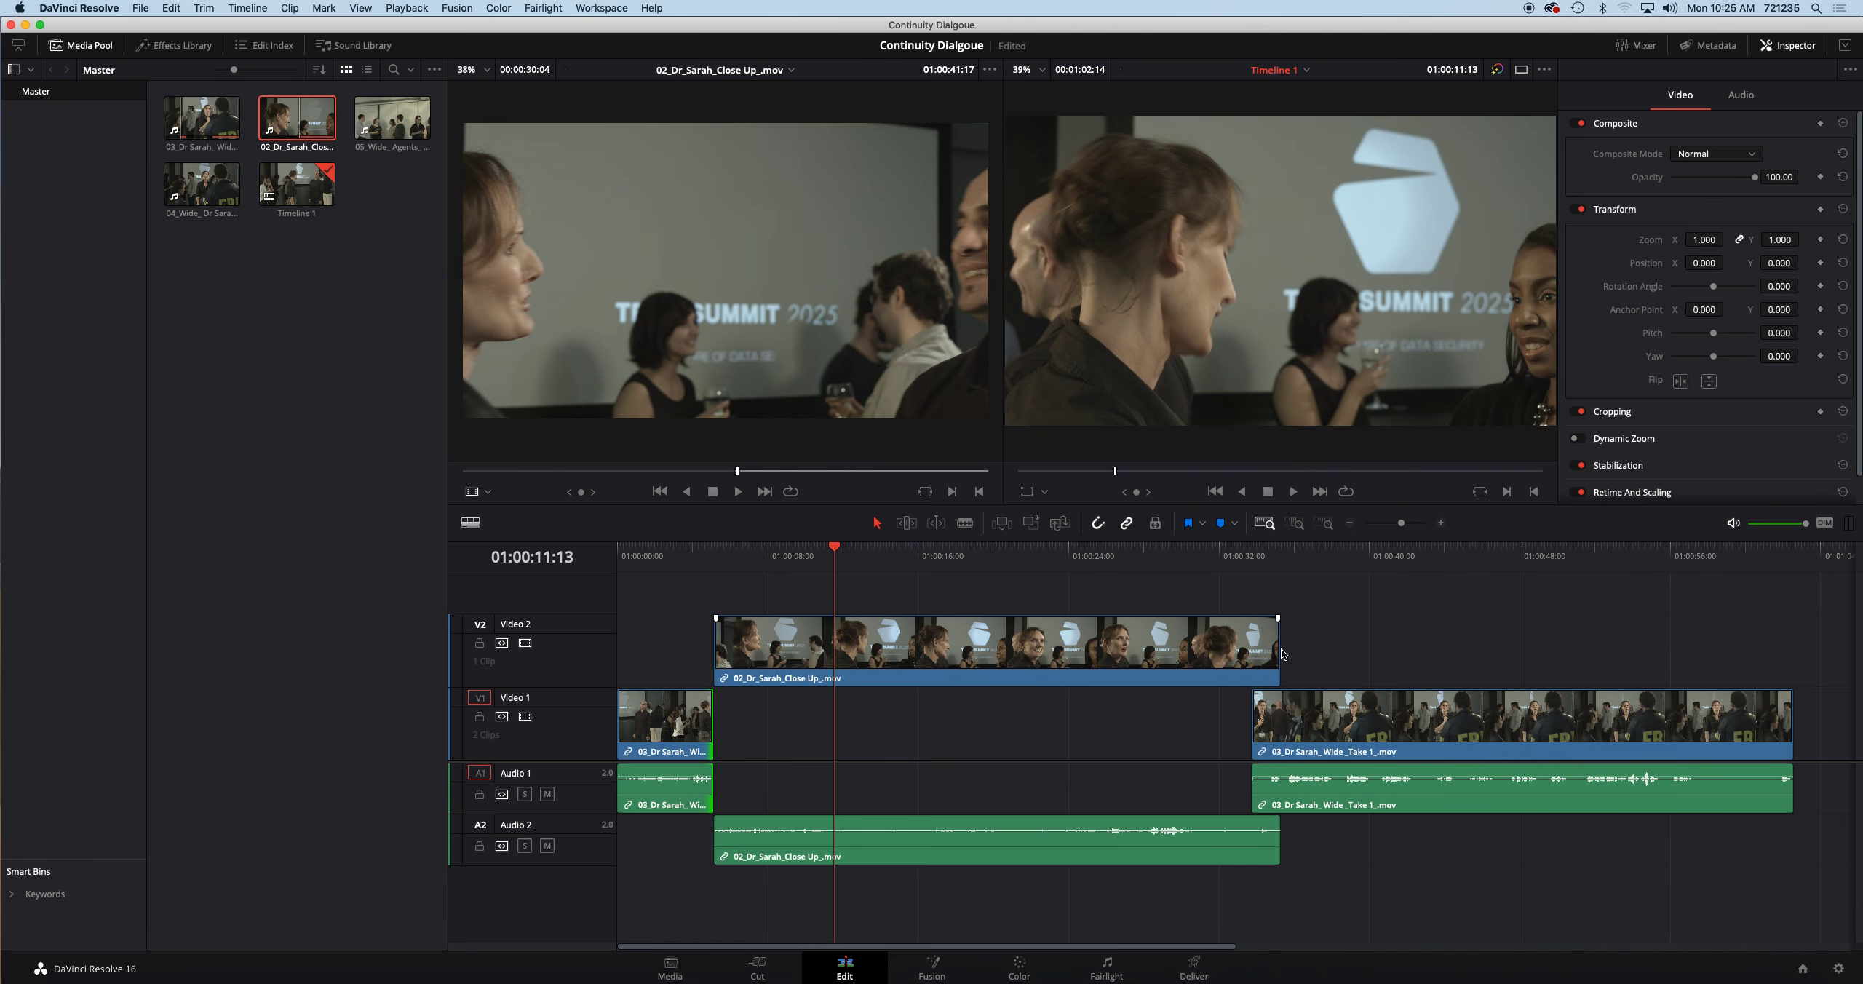
pyautogui.moveTo(1272, 649); pyautogui.dragTo(833, 649)
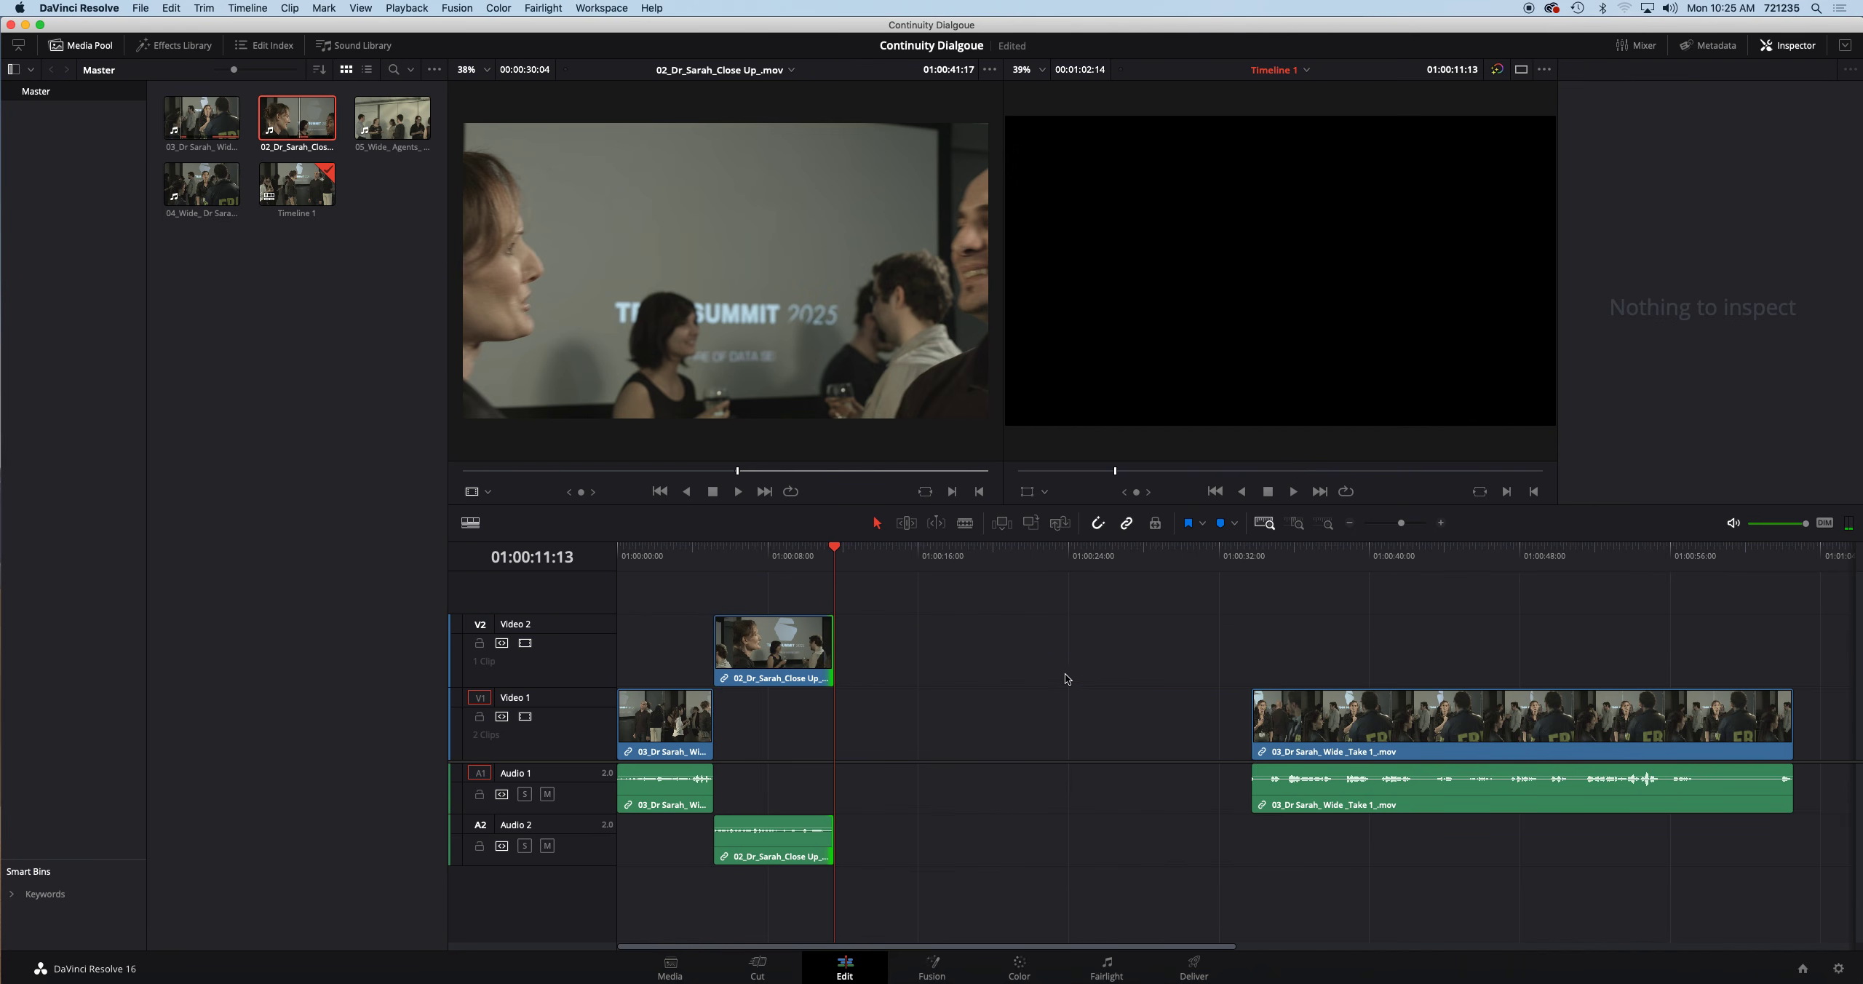
# Step: Extend the start of the second wide clip on Video 1 back to the close-up's end and play across the cut
pyautogui.moveTo(1251, 594); pyautogui.dragTo(1161, 580)
pyautogui.click(1246, 714)
pyautogui.moveTo(994, 715); pyautogui.dragTo(834, 715)
pyautogui.moveTo(854, 558); pyautogui.dragTo(832, 559)
pyautogui.click(808, 557)
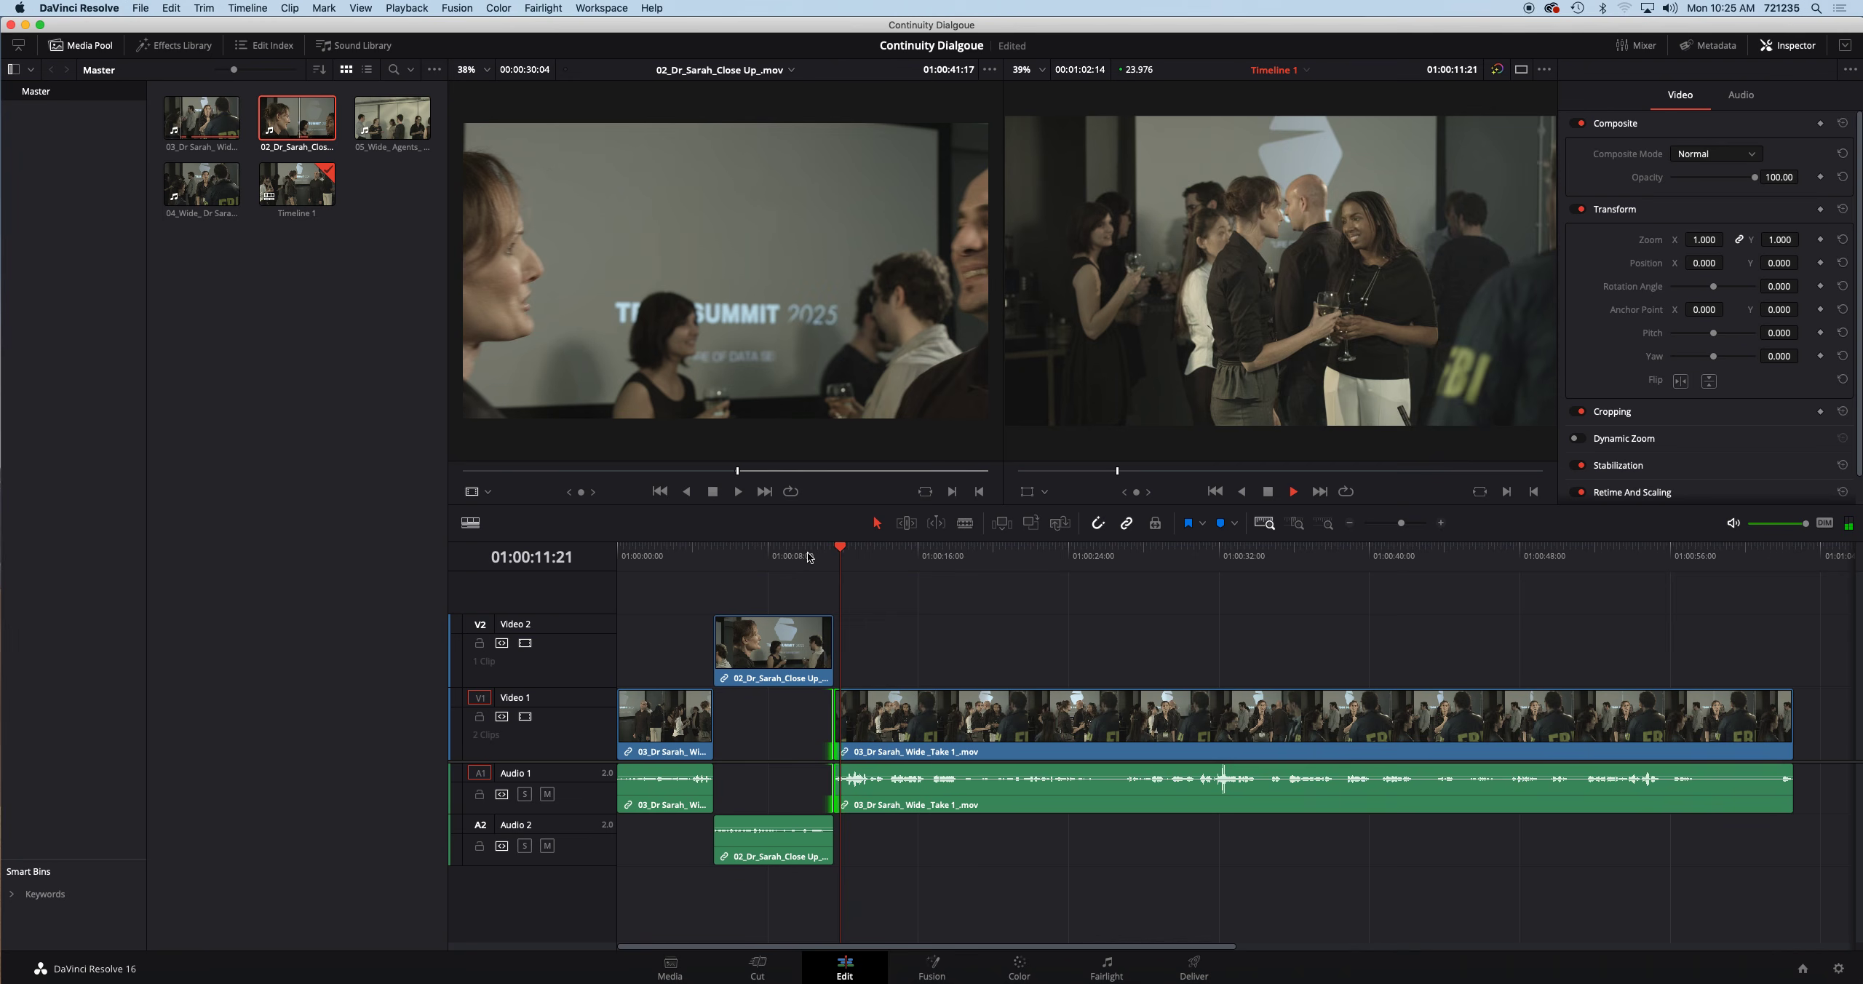
# Step: Add earlier footage at the second wide clip's start, butt it against the close-up's end, and replay the cut
pyautogui.moveTo(940, 721); pyautogui.dragTo(830, 723)
pyautogui.click(798, 558)
pyautogui.press('space')
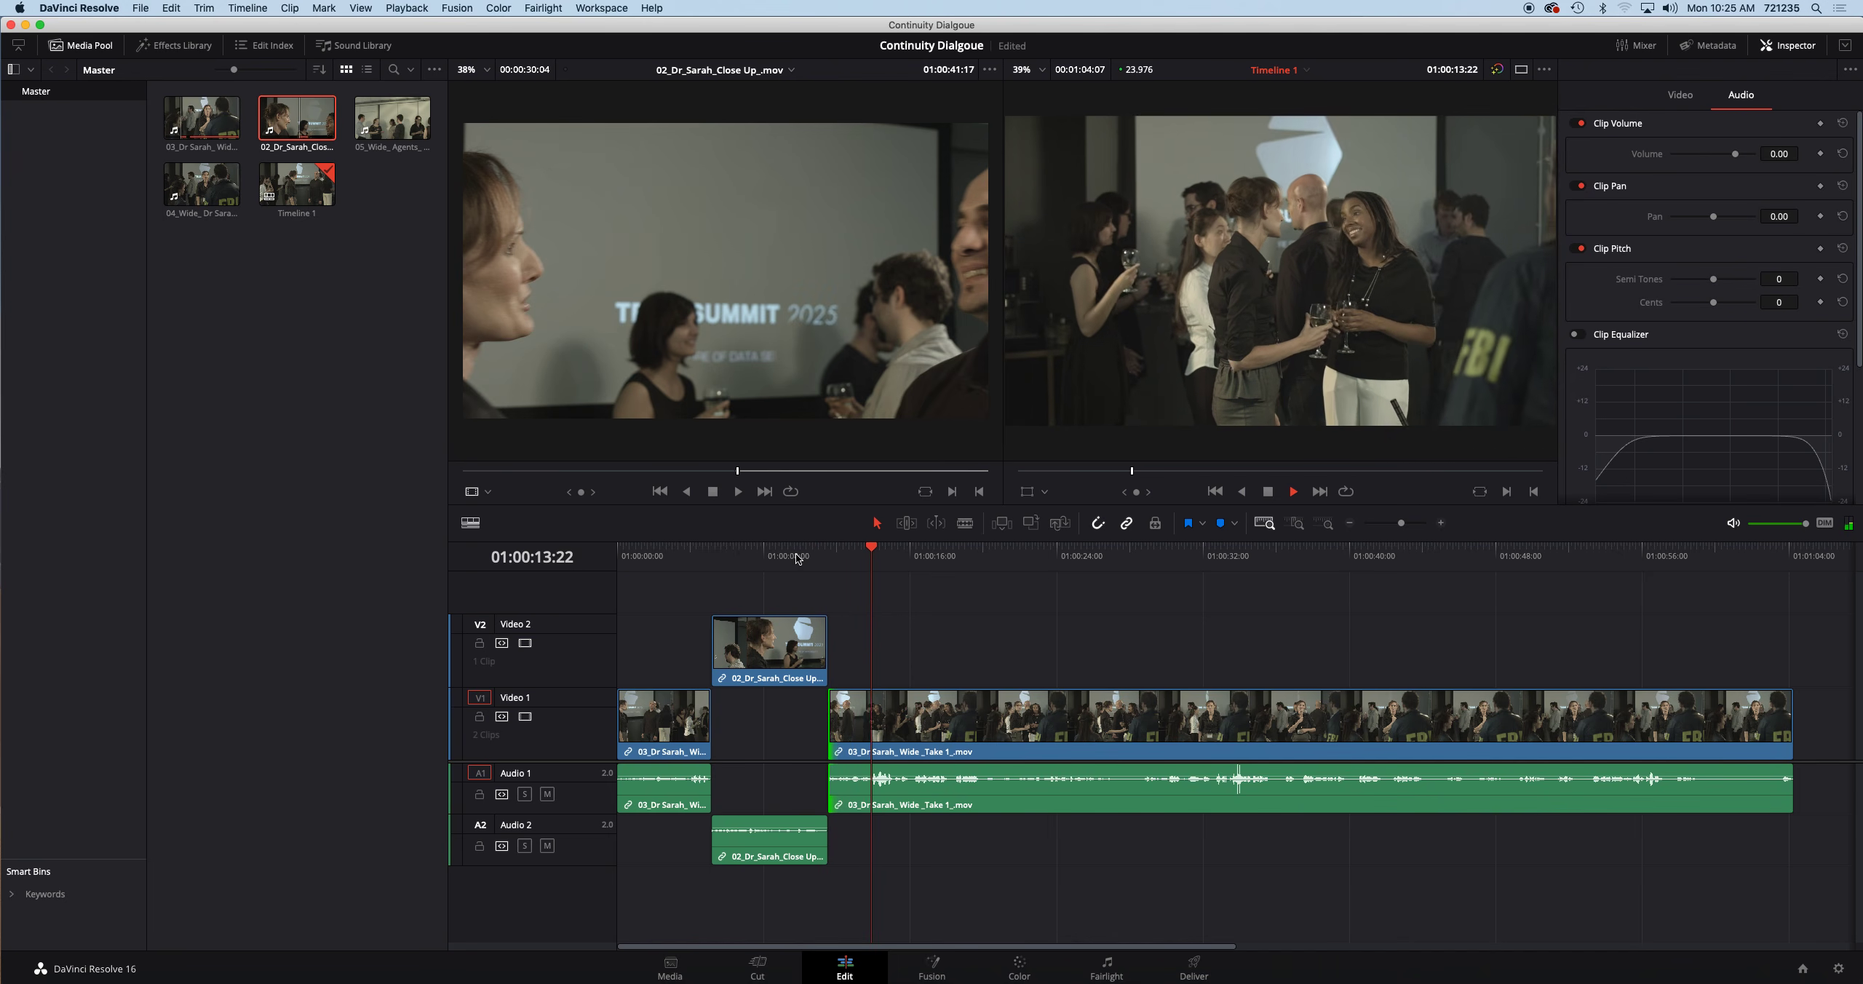
# Step: Park the playhead at 01:00:16:09 and place the close-up from In point 01:00:57:02 there on Video 2
pyautogui.press('space')
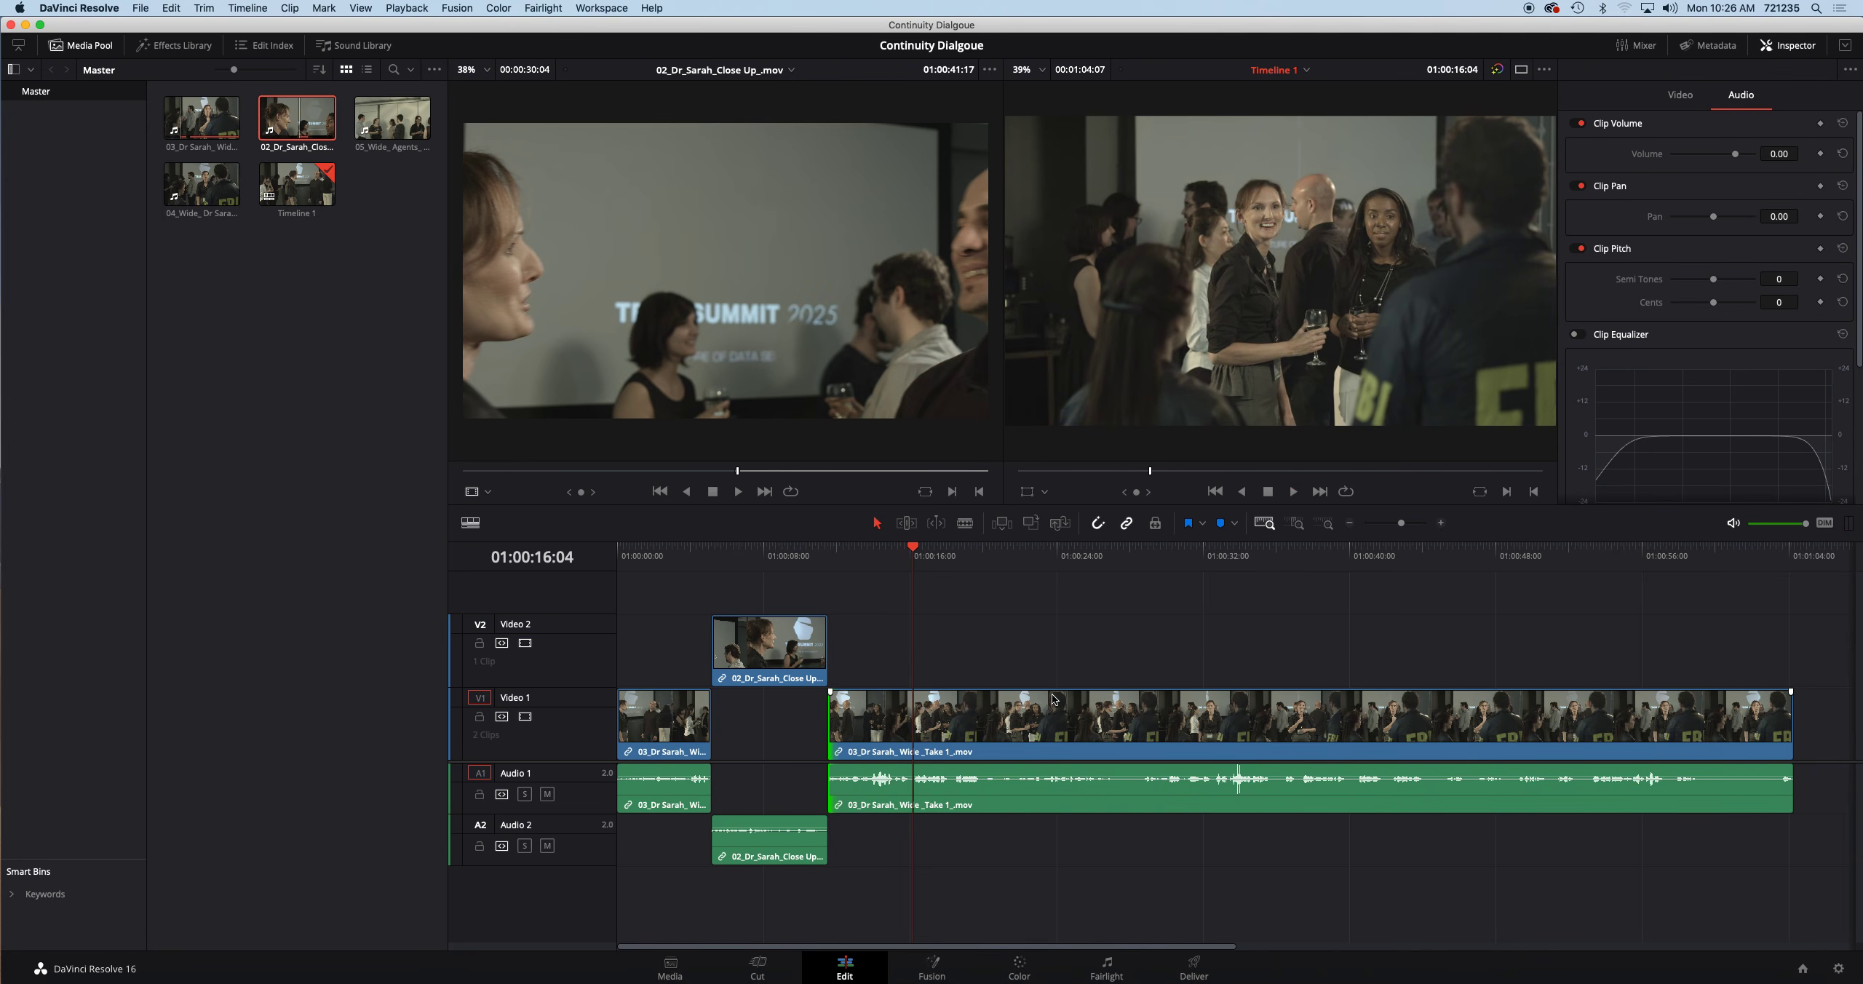
pyautogui.press('space')
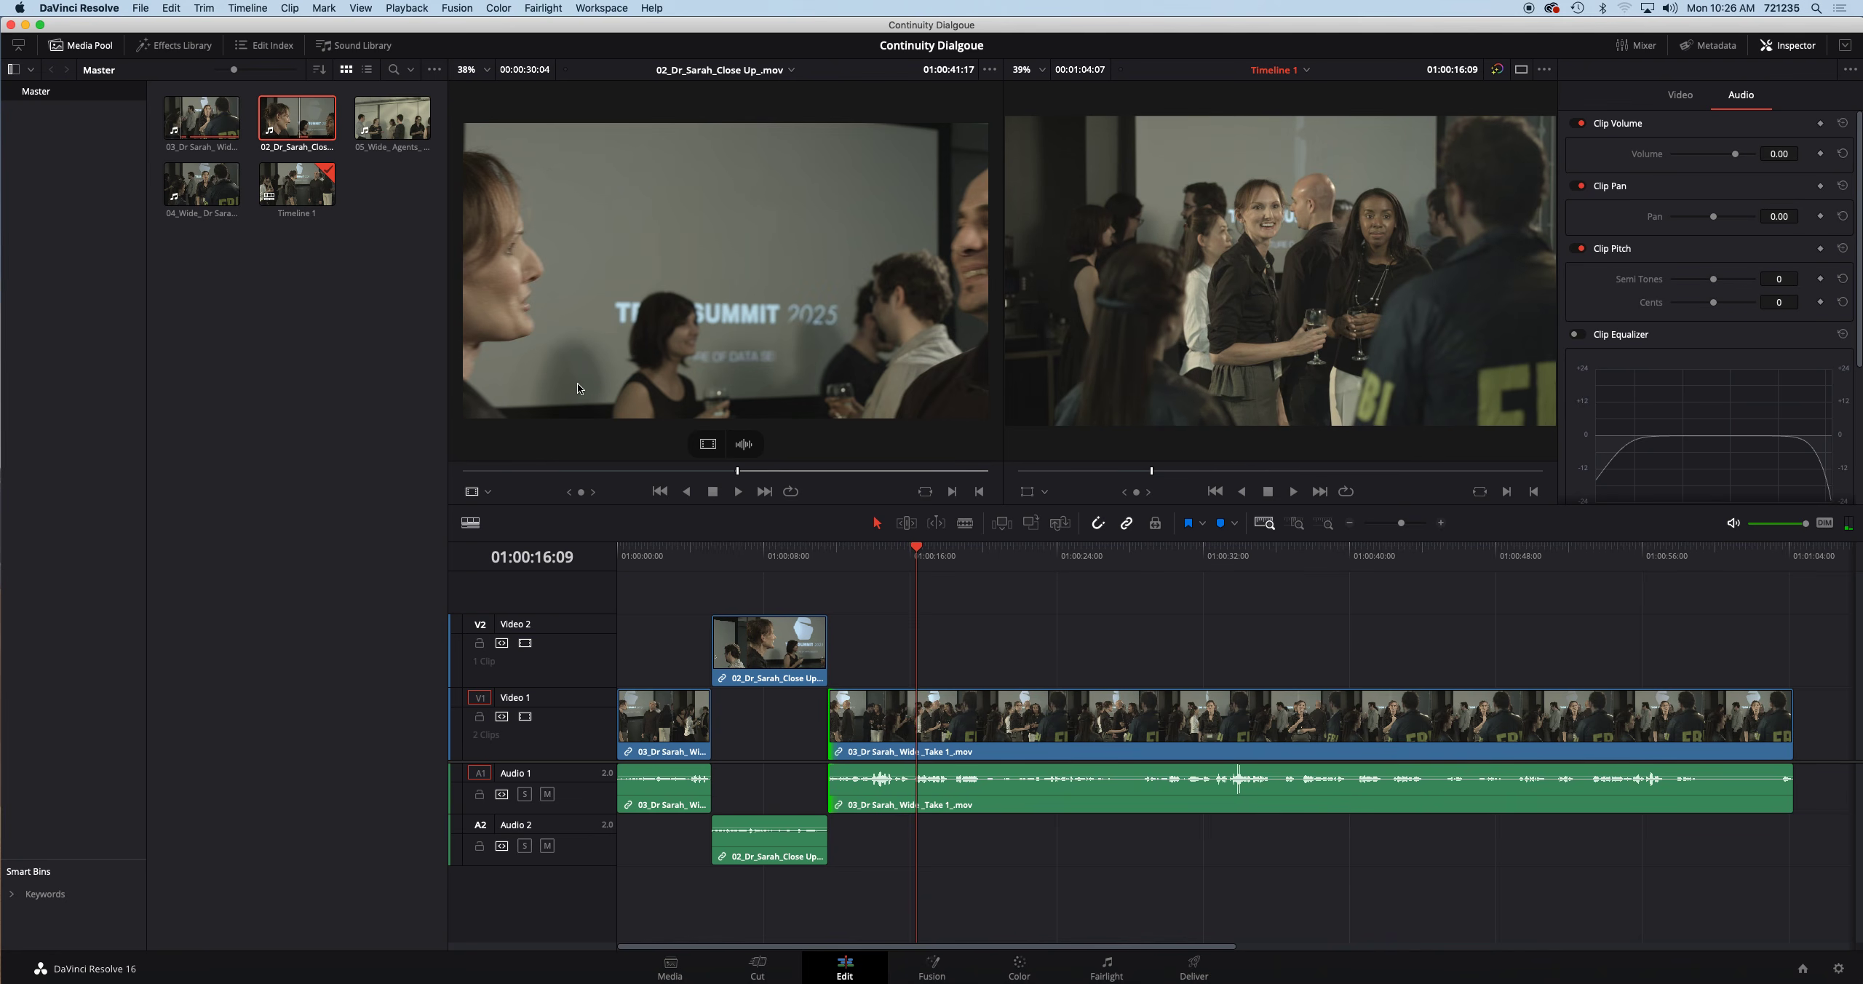
pyautogui.moveTo(740, 472); pyautogui.dragTo(878, 474)
pyautogui.moveTo(745, 473); pyautogui.dragTo(866, 480)
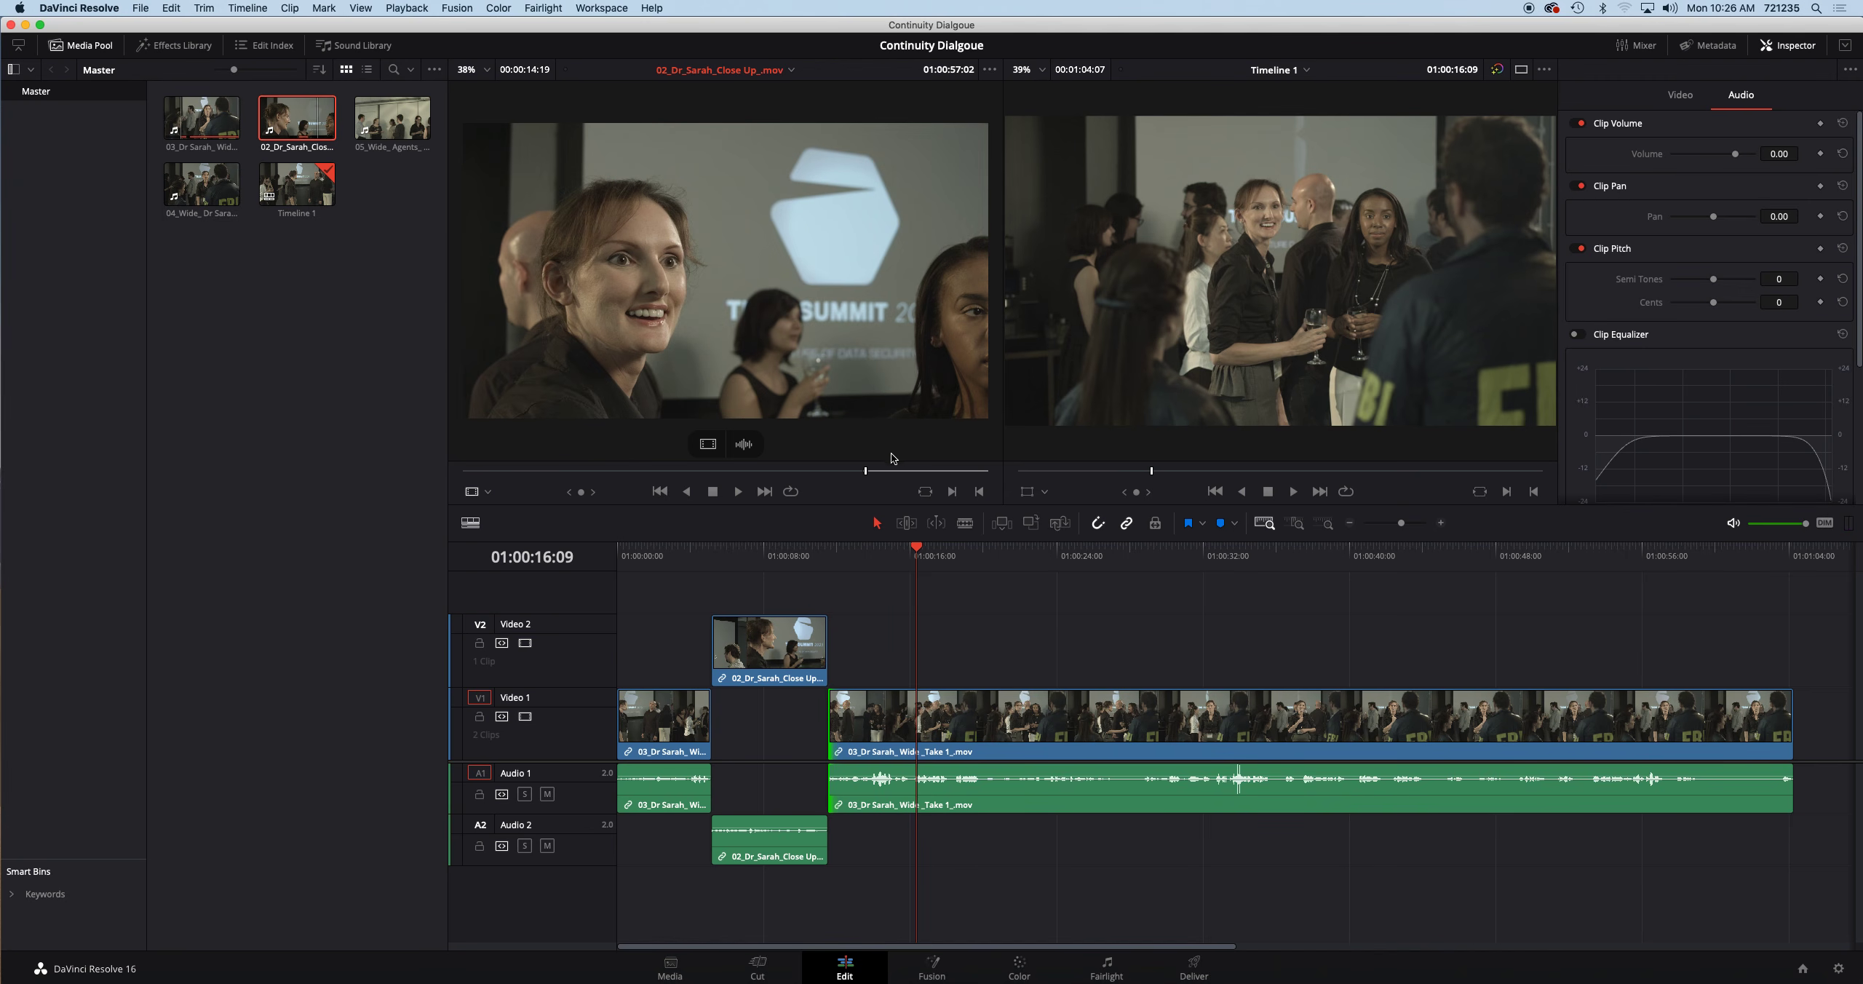
pyautogui.moveTo(922, 440); pyautogui.dragTo(923, 670)
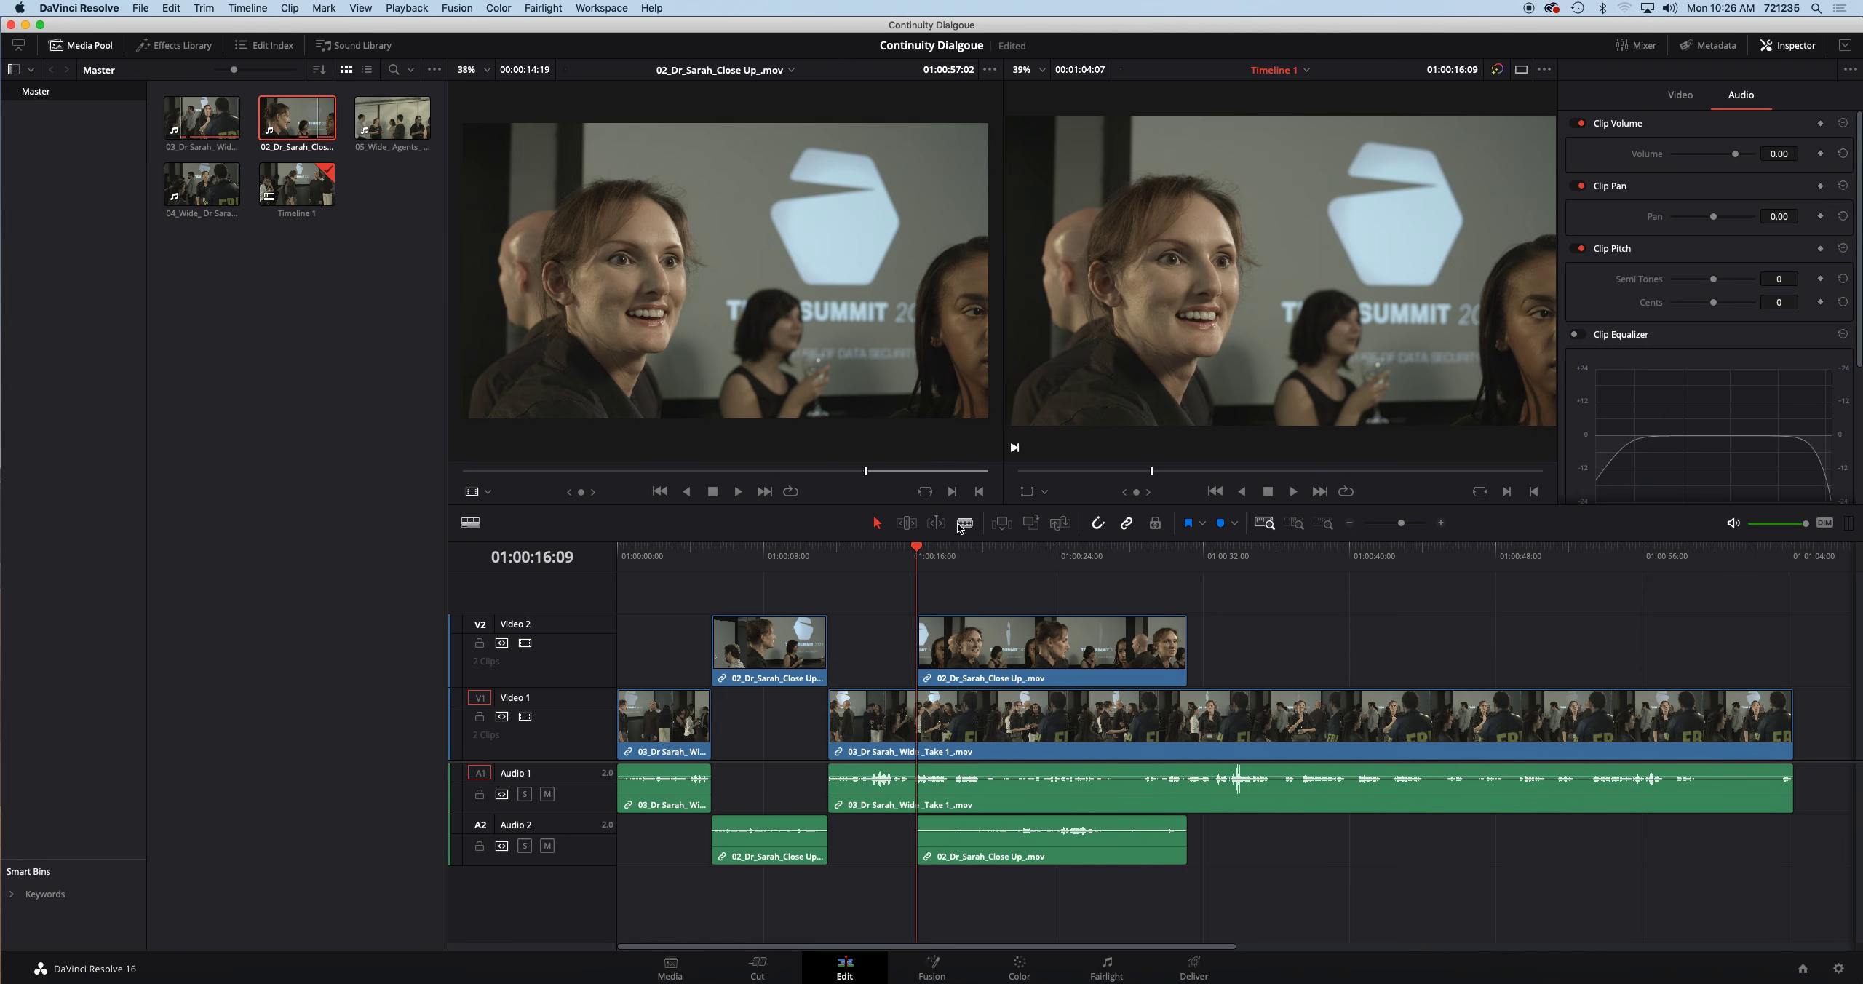
# Step: Split the wide clip on Video 1 at 01:00:16:09 and trim its second part's start to the second close-up's end
pyautogui.click(965, 523)
pyautogui.click(917, 724)
pyautogui.click(877, 524)
pyautogui.moveTo(926, 714); pyautogui.dragTo(1189, 715)
# Step: Play the sequence from just before the second close-up and park the playhead at 01:00:23:14
pyautogui.click(878, 559)
pyautogui.press('space')
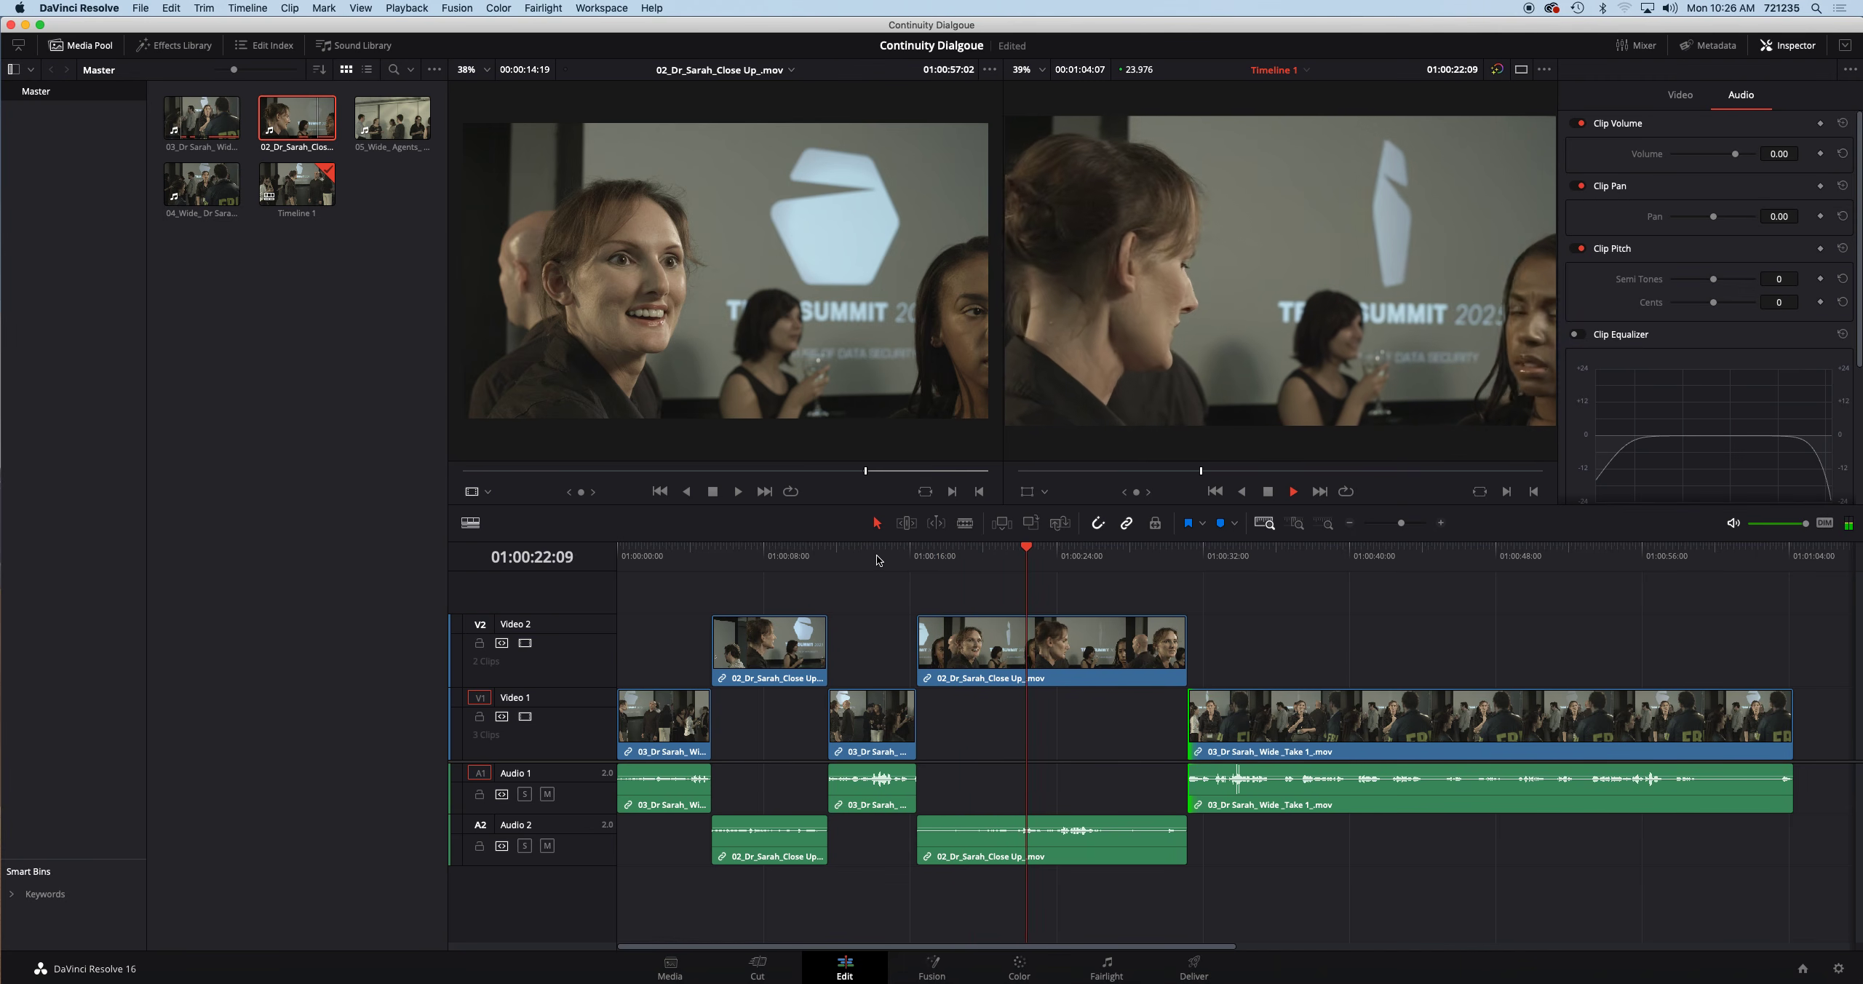
pyautogui.press('space')
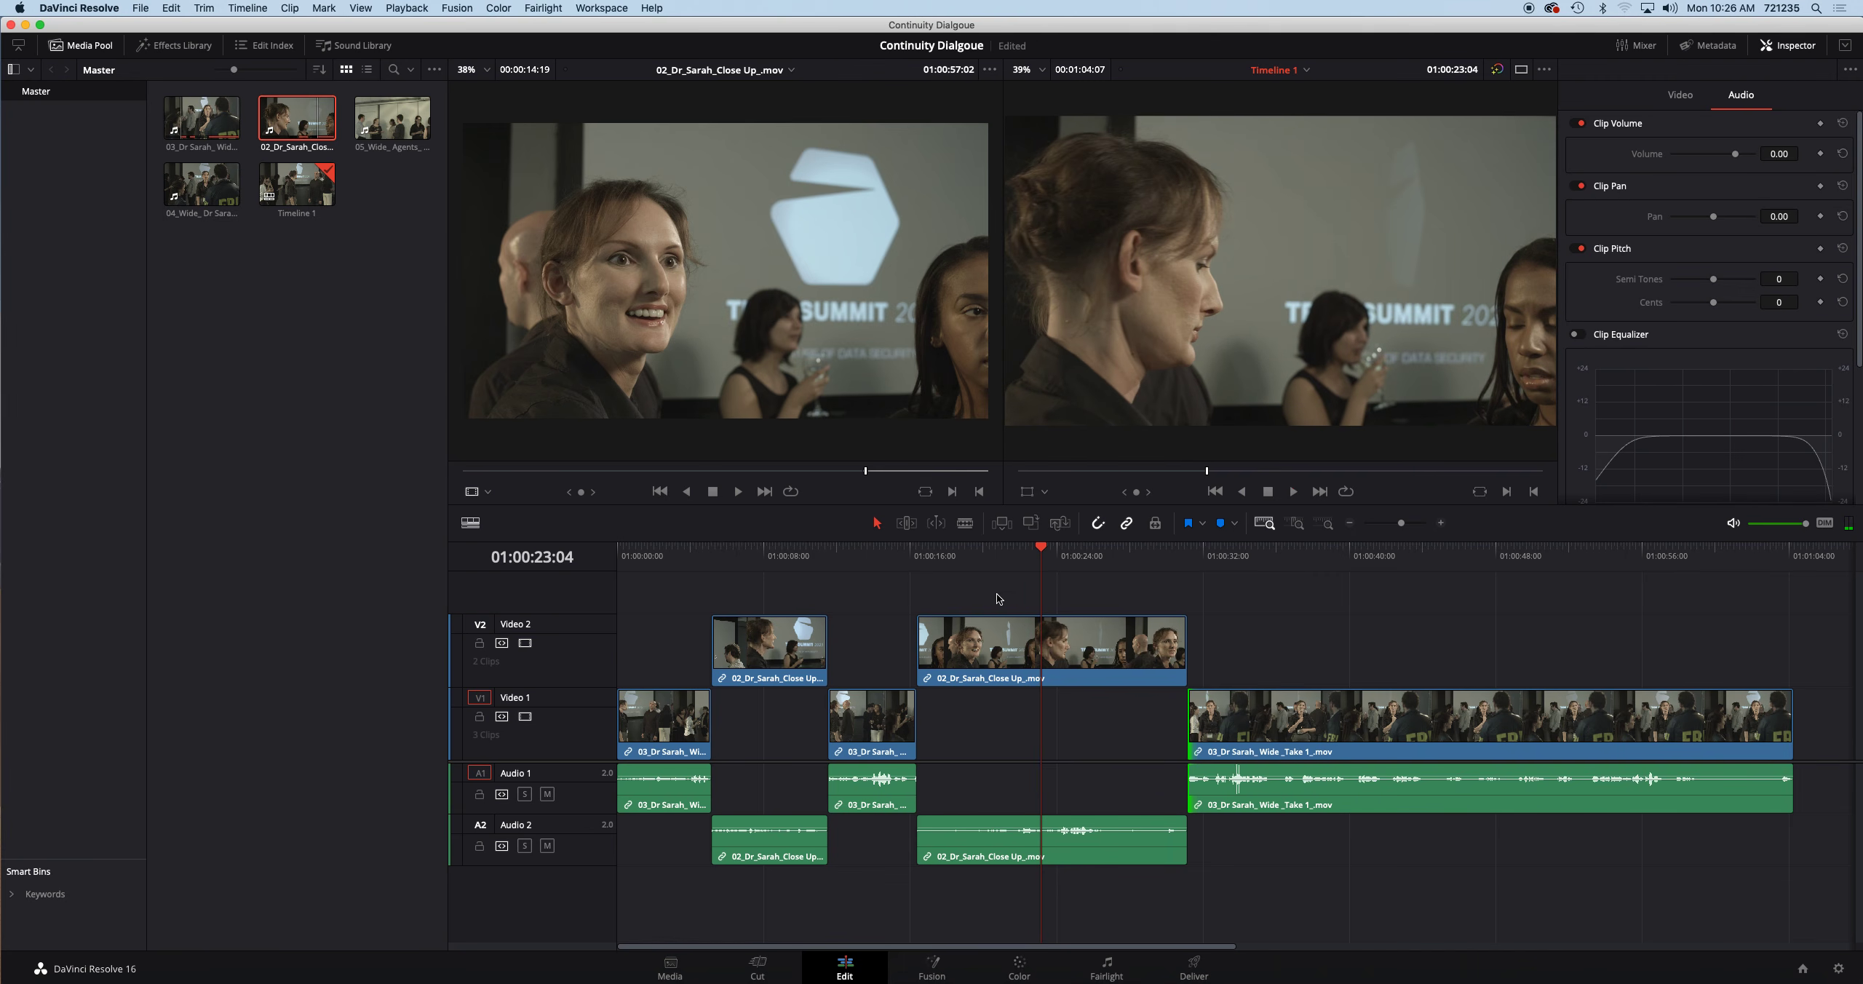
pyautogui.press('space')
pyautogui.press('space')
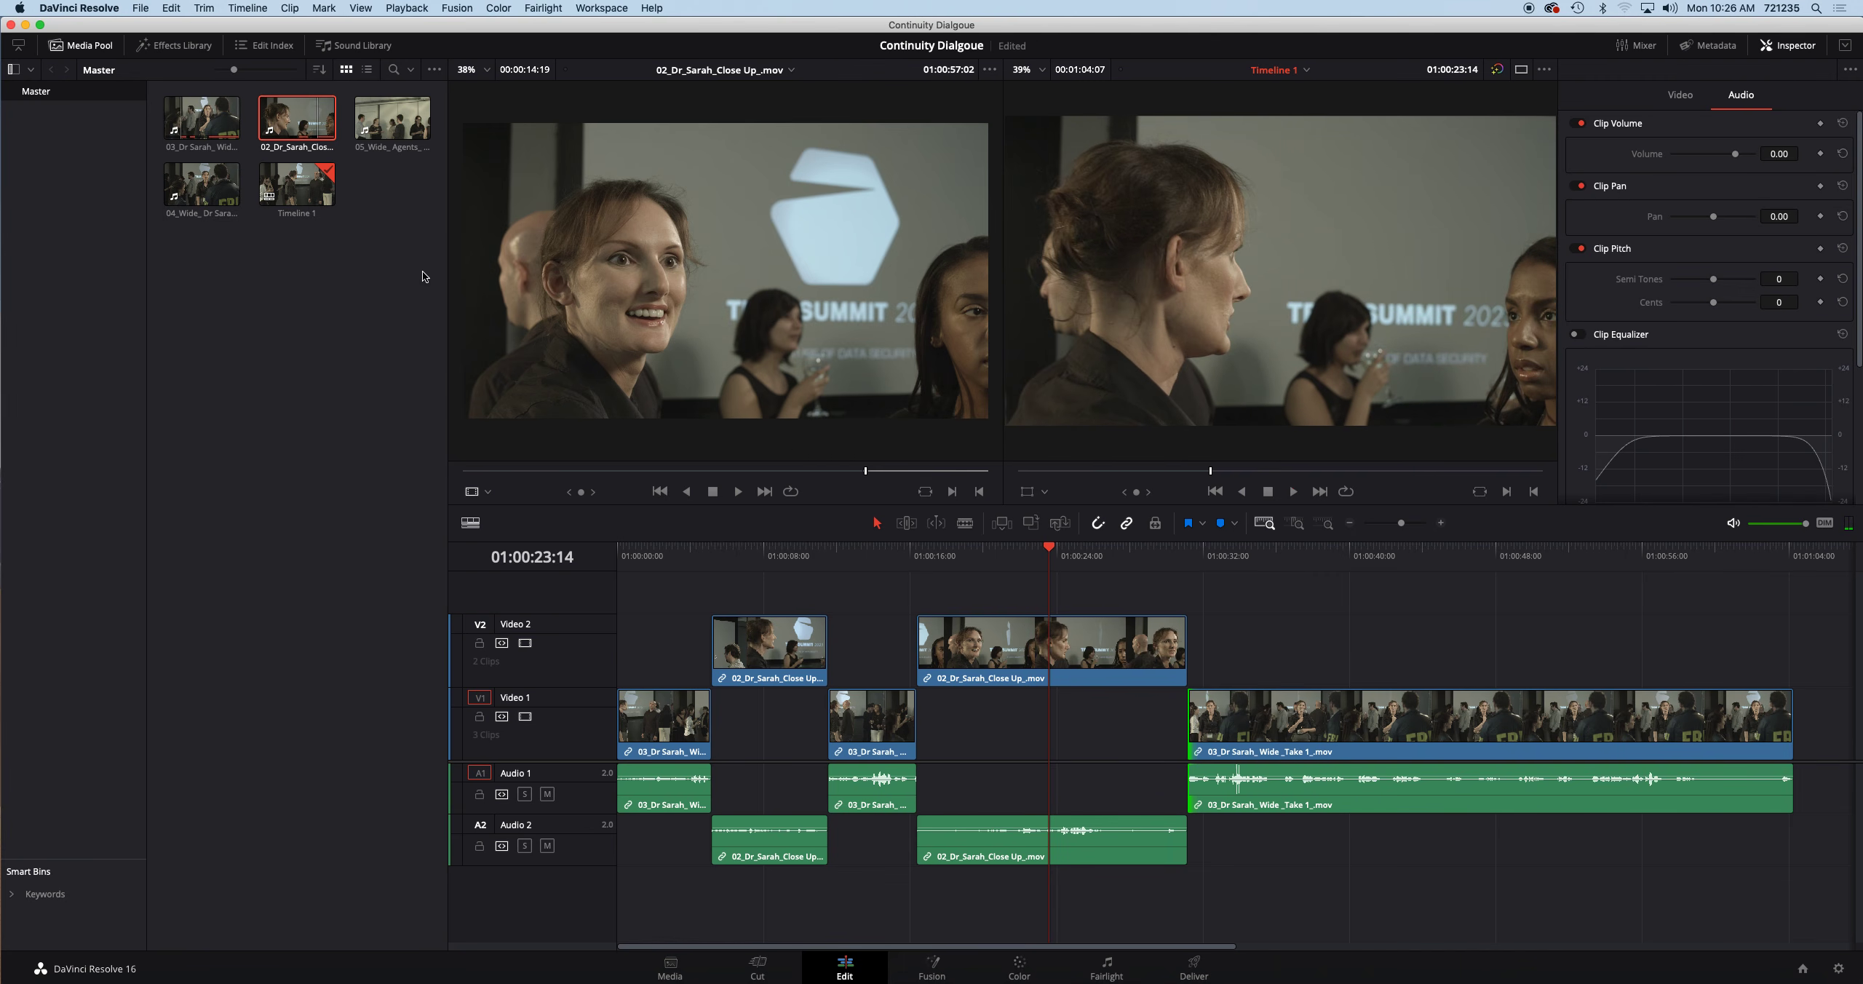
# Step: Load the wide agents clip in the source viewer and mark its In point at 01:04:15:02
pyautogui.doubleClick(358, 100)
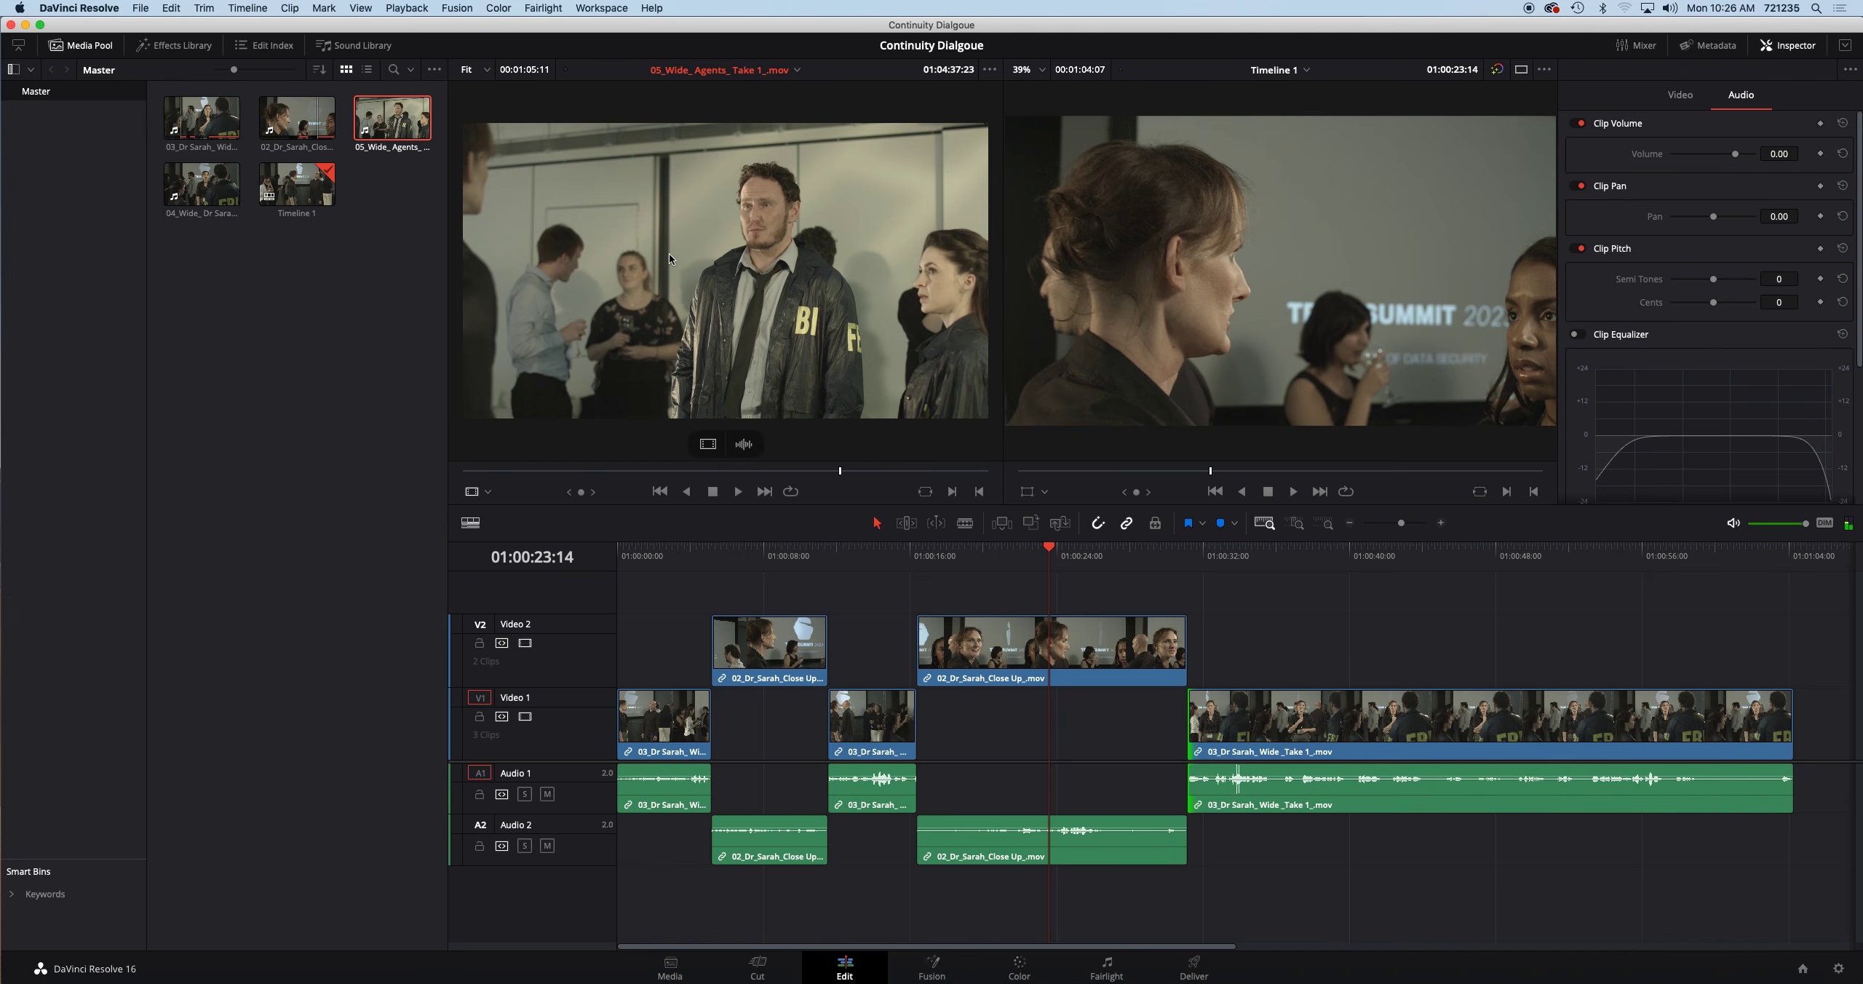
pyautogui.moveTo(841, 474); pyautogui.dragTo(693, 474)
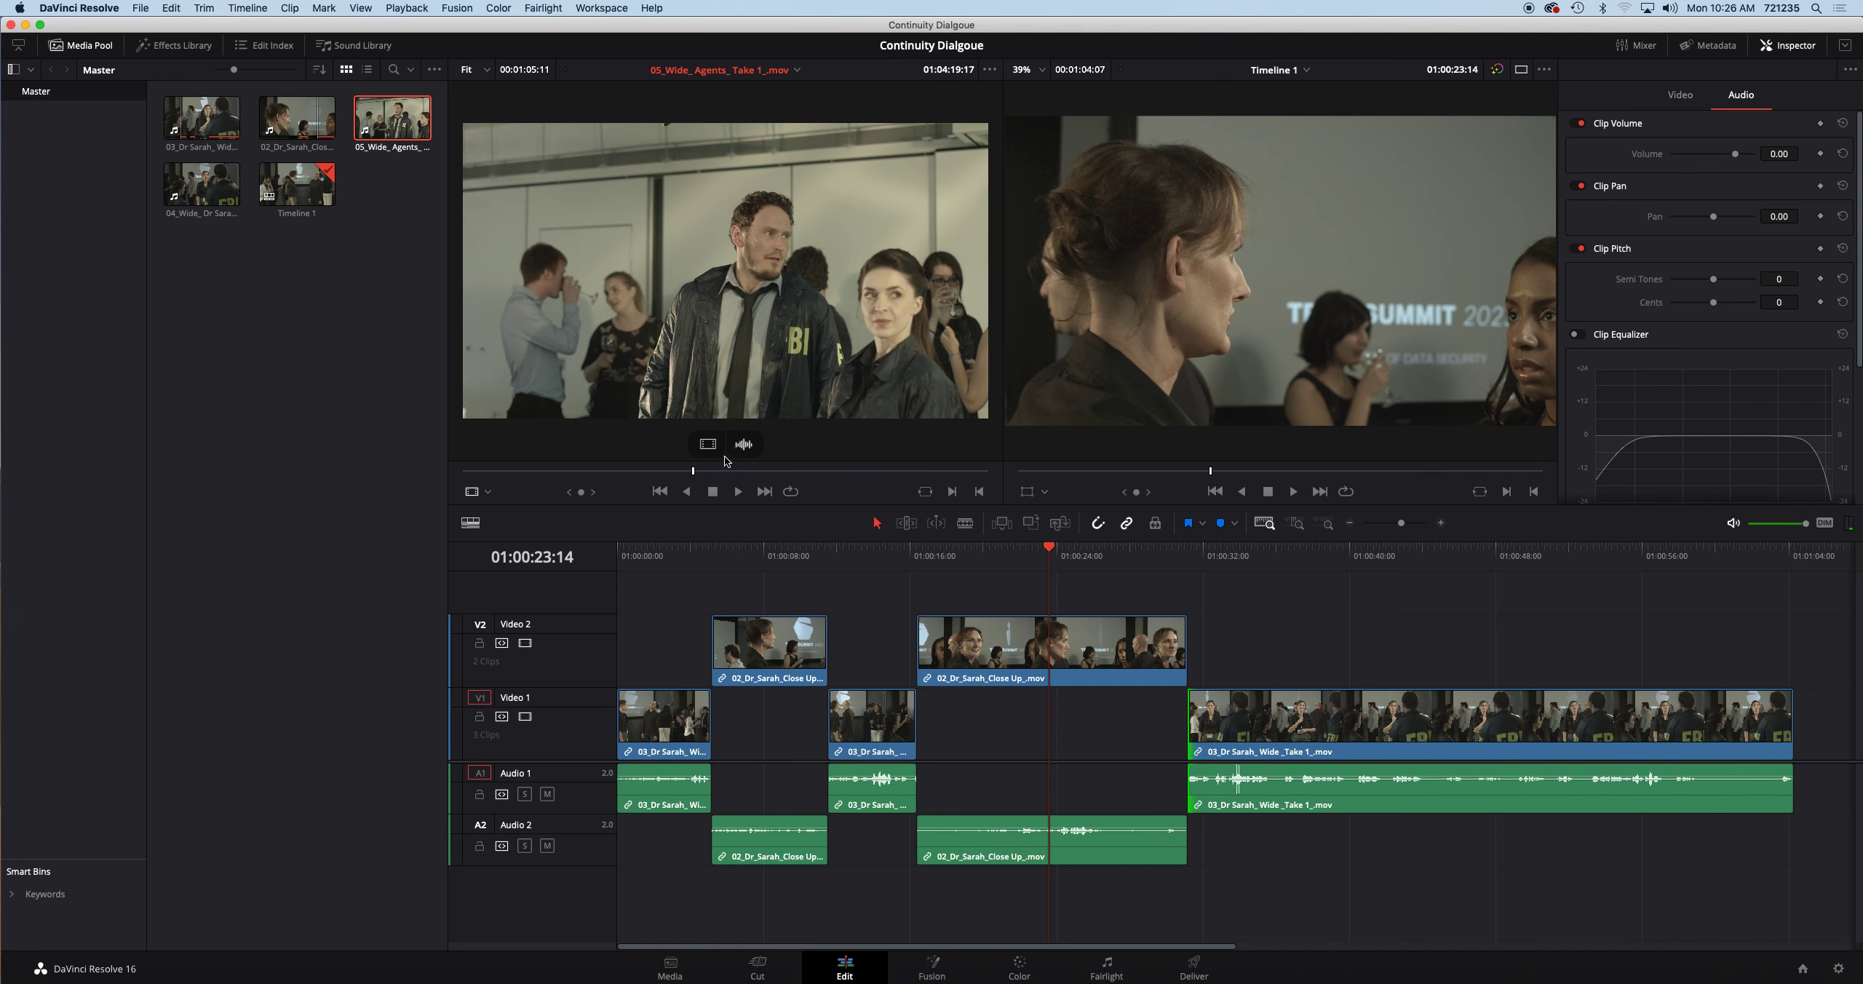
pyautogui.moveTo(693, 474); pyautogui.dragTo(663, 475)
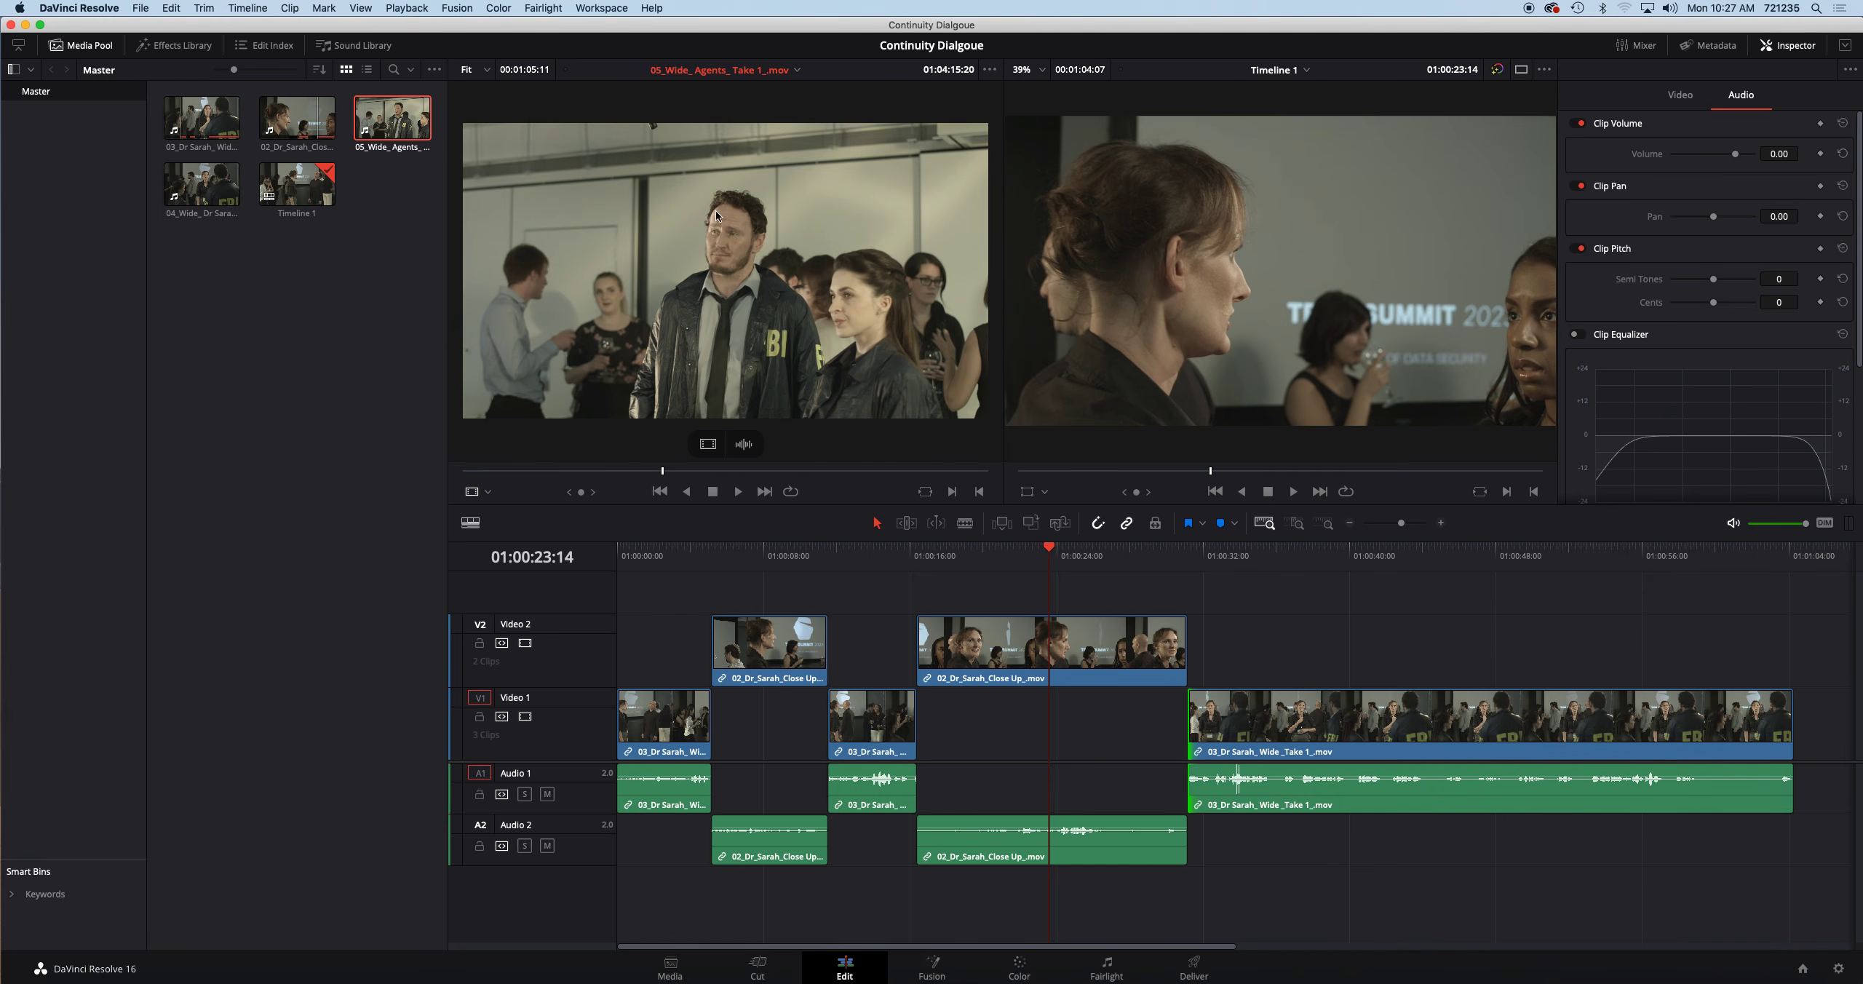
pyautogui.moveTo(685, 476); pyautogui.dragTo(606, 479)
pyautogui.press('space')
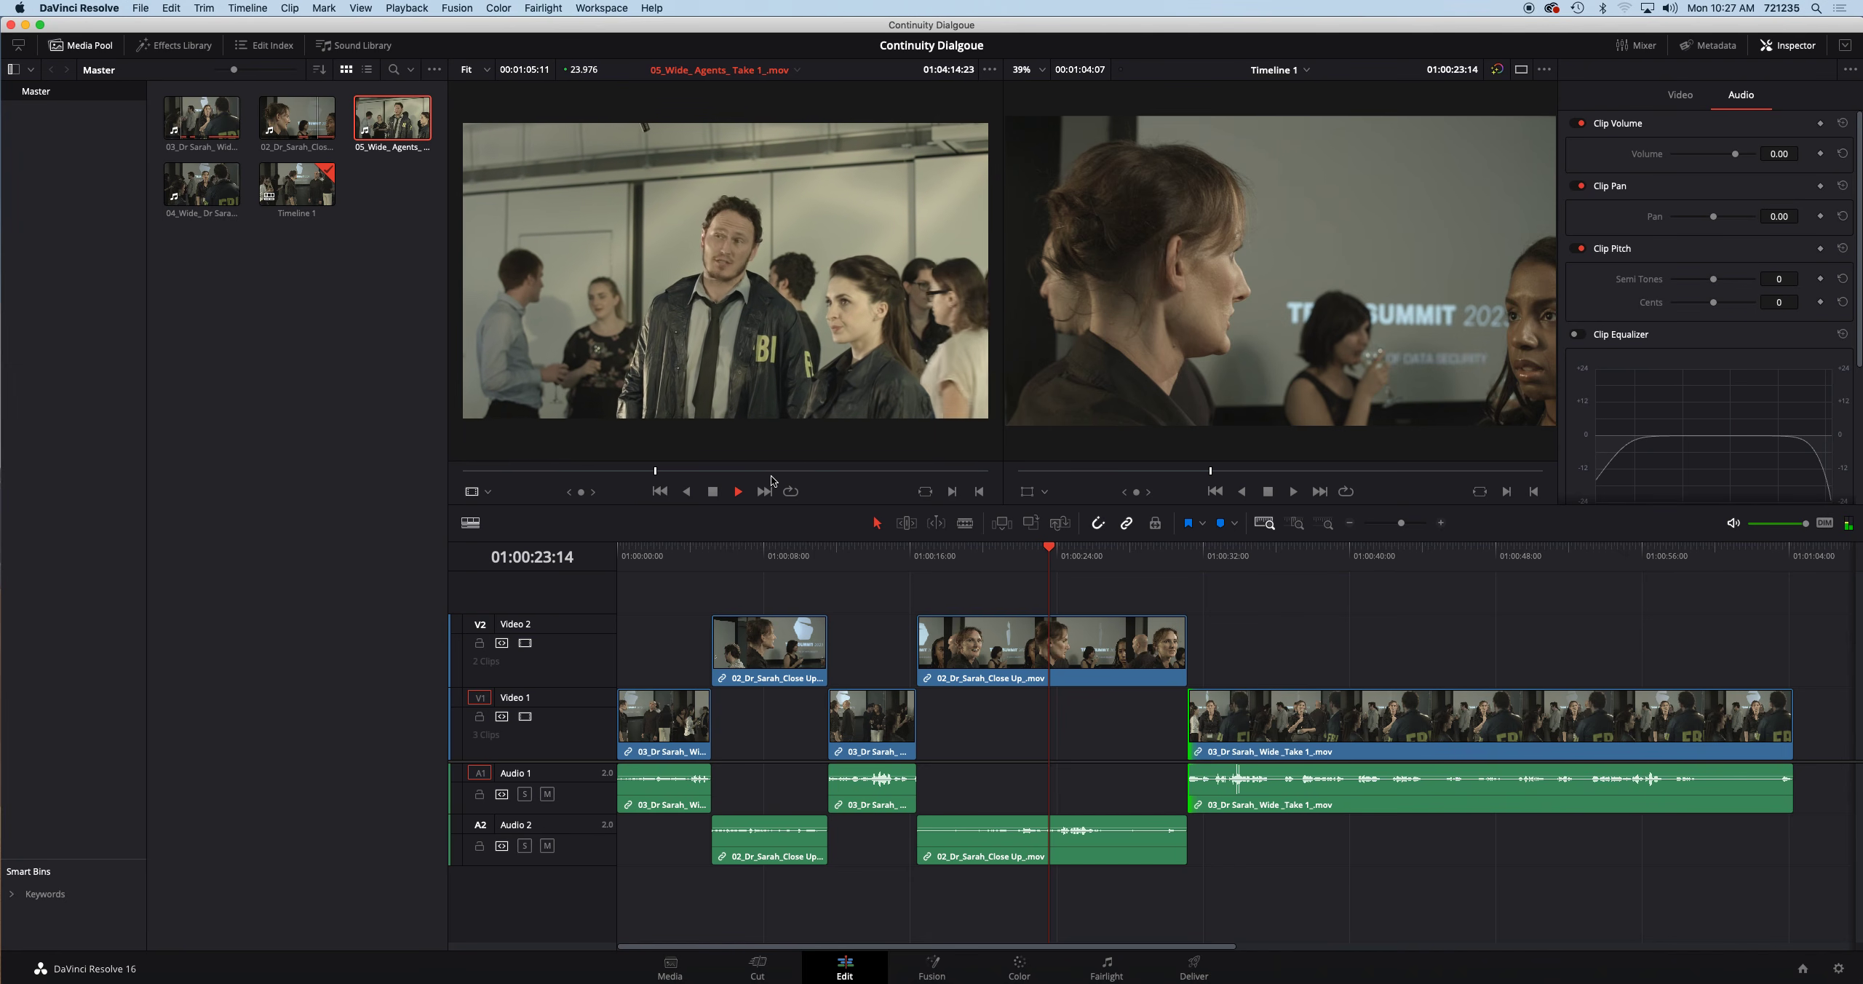
pyautogui.press('space')
pyautogui.moveTo(662, 471); pyautogui.dragTo(656, 473)
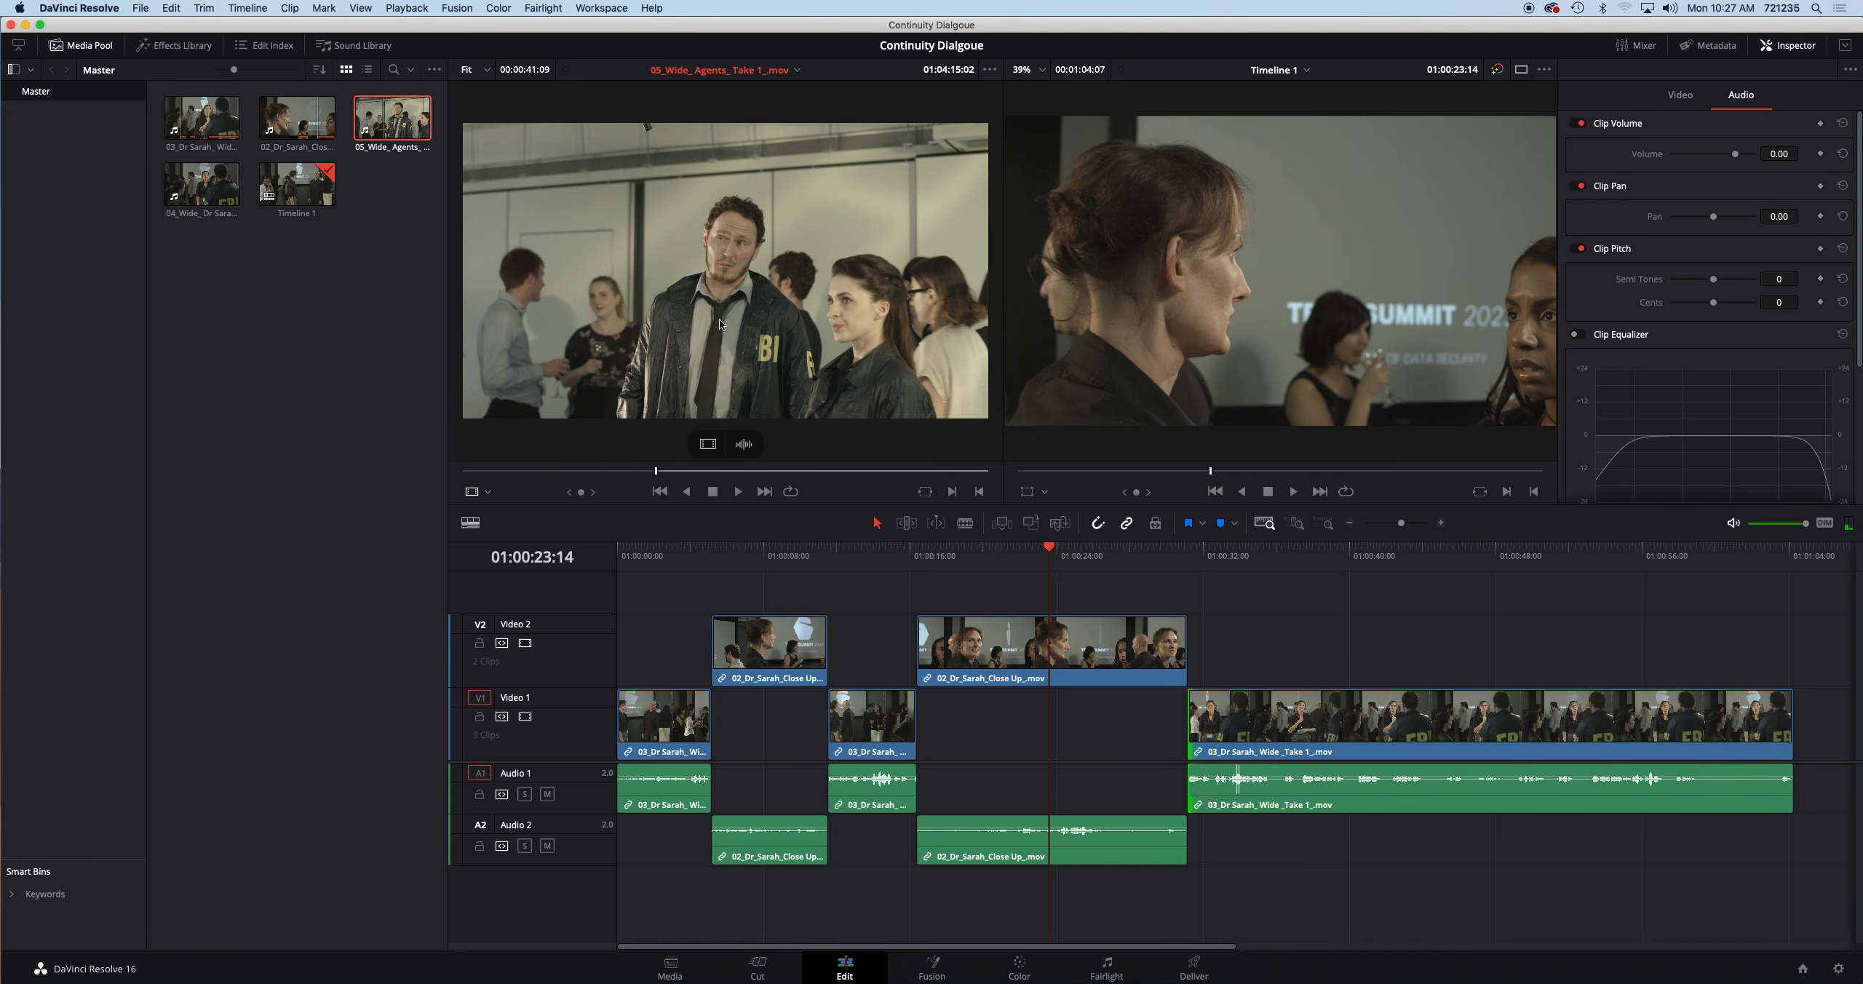
# Step: Place the agents clip on Video 2 right after the second close-up and delete the wide clip beneath it on Video 1
pyautogui.moveTo(934, 370); pyautogui.dragTo(1193, 655)
pyautogui.click(1214, 724)
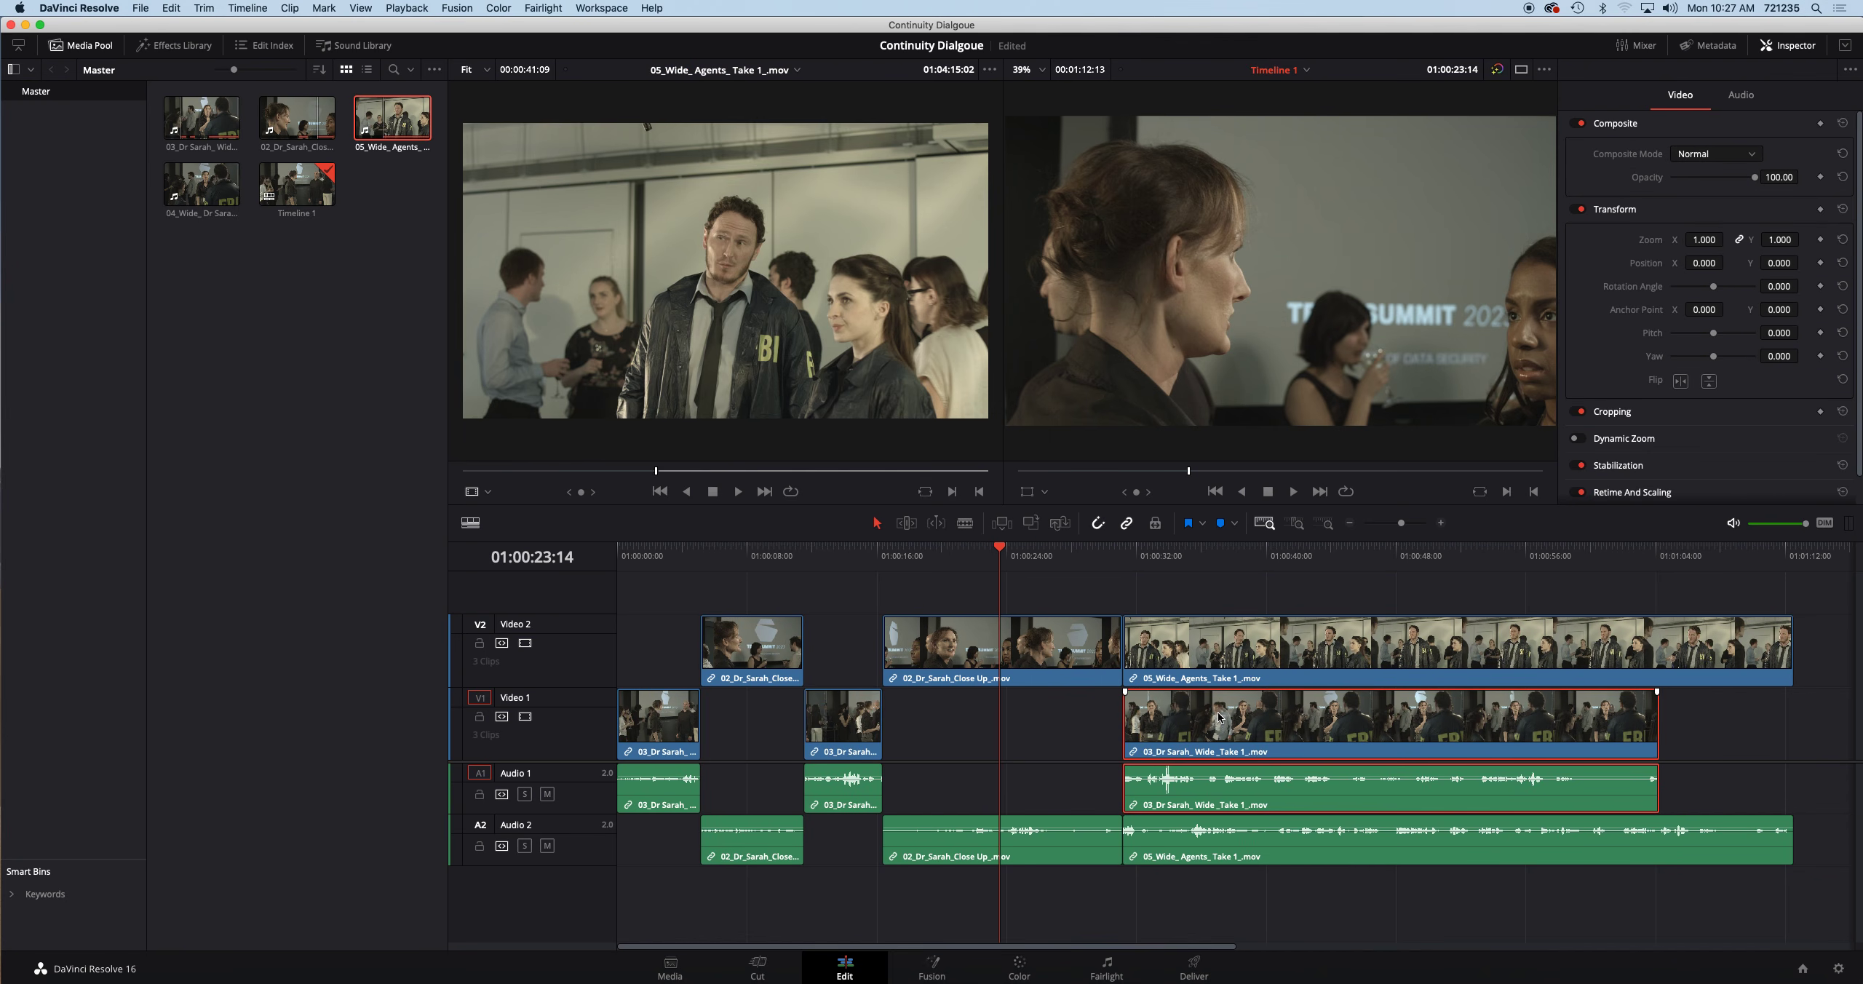
pyautogui.press('BackSpace')
pyautogui.press('space')
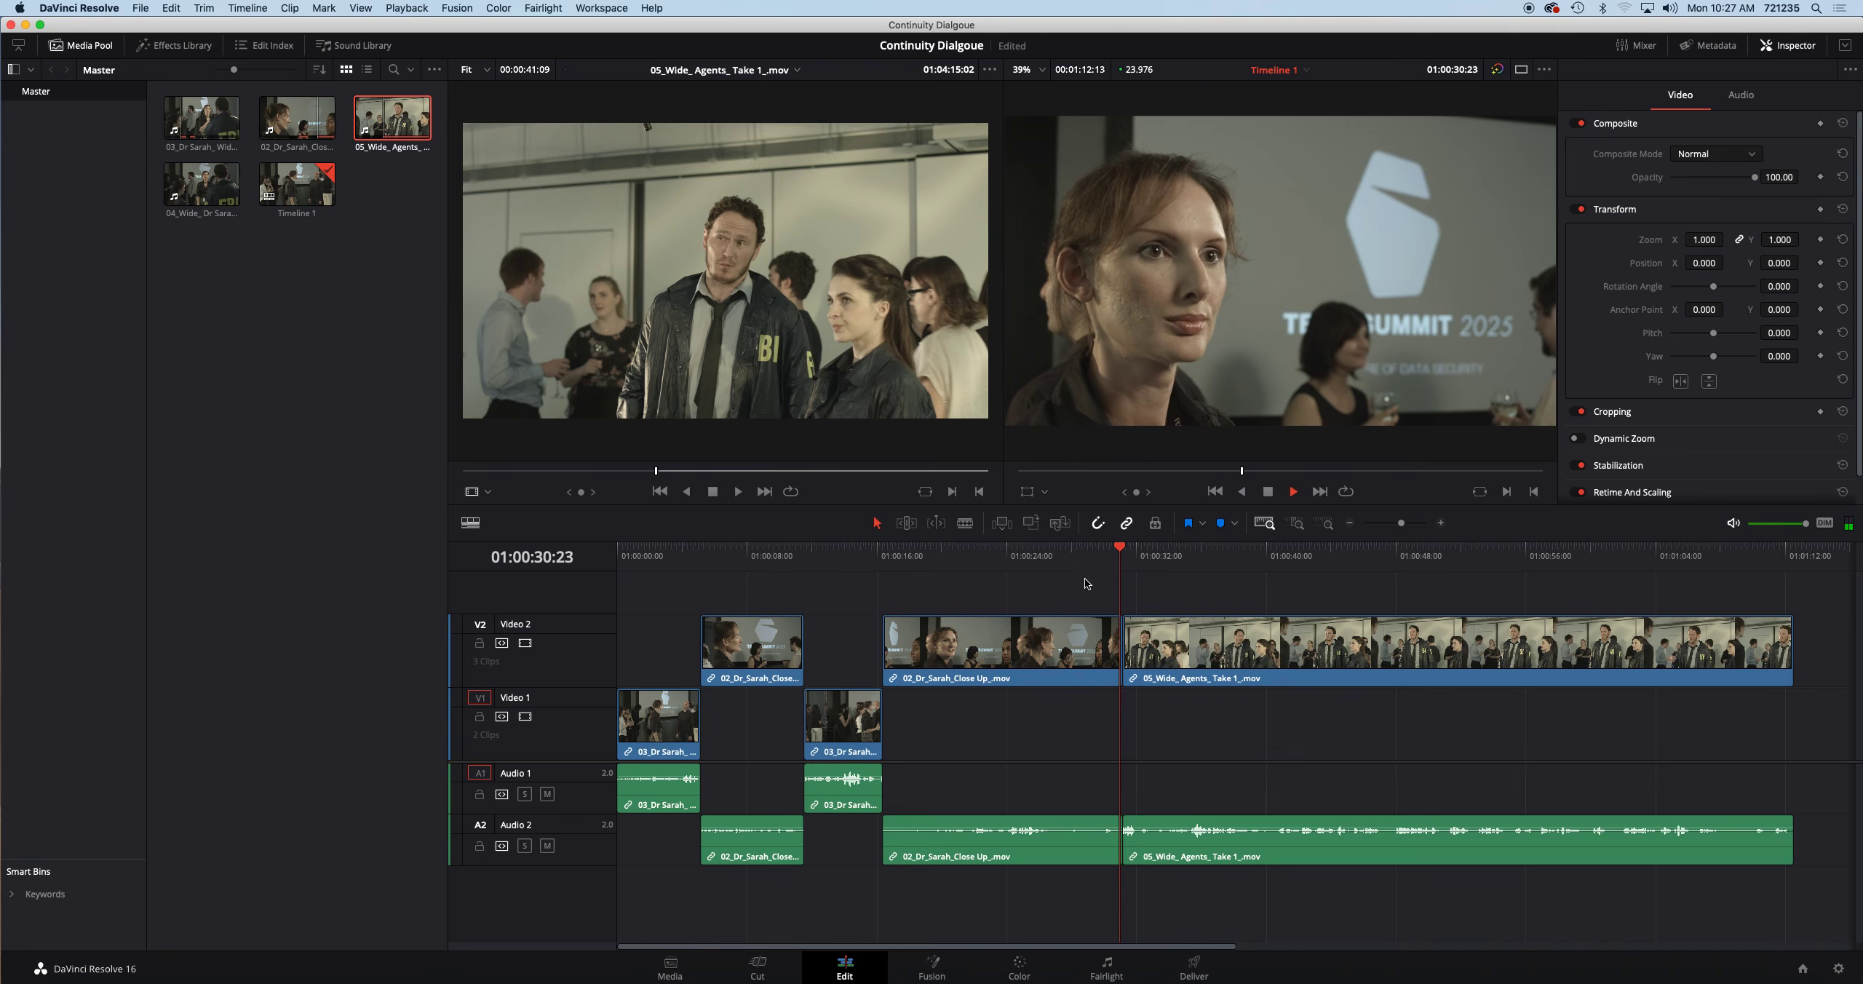
pyautogui.press('space')
# Step: Shorten the second close-up's end, butt the agents clip against it on Video 2, and play across the cut to 01:00:24:23
pyautogui.moveTo(1116, 642); pyautogui.dragTo(979, 643)
pyautogui.click(889, 553)
pyautogui.press('space')
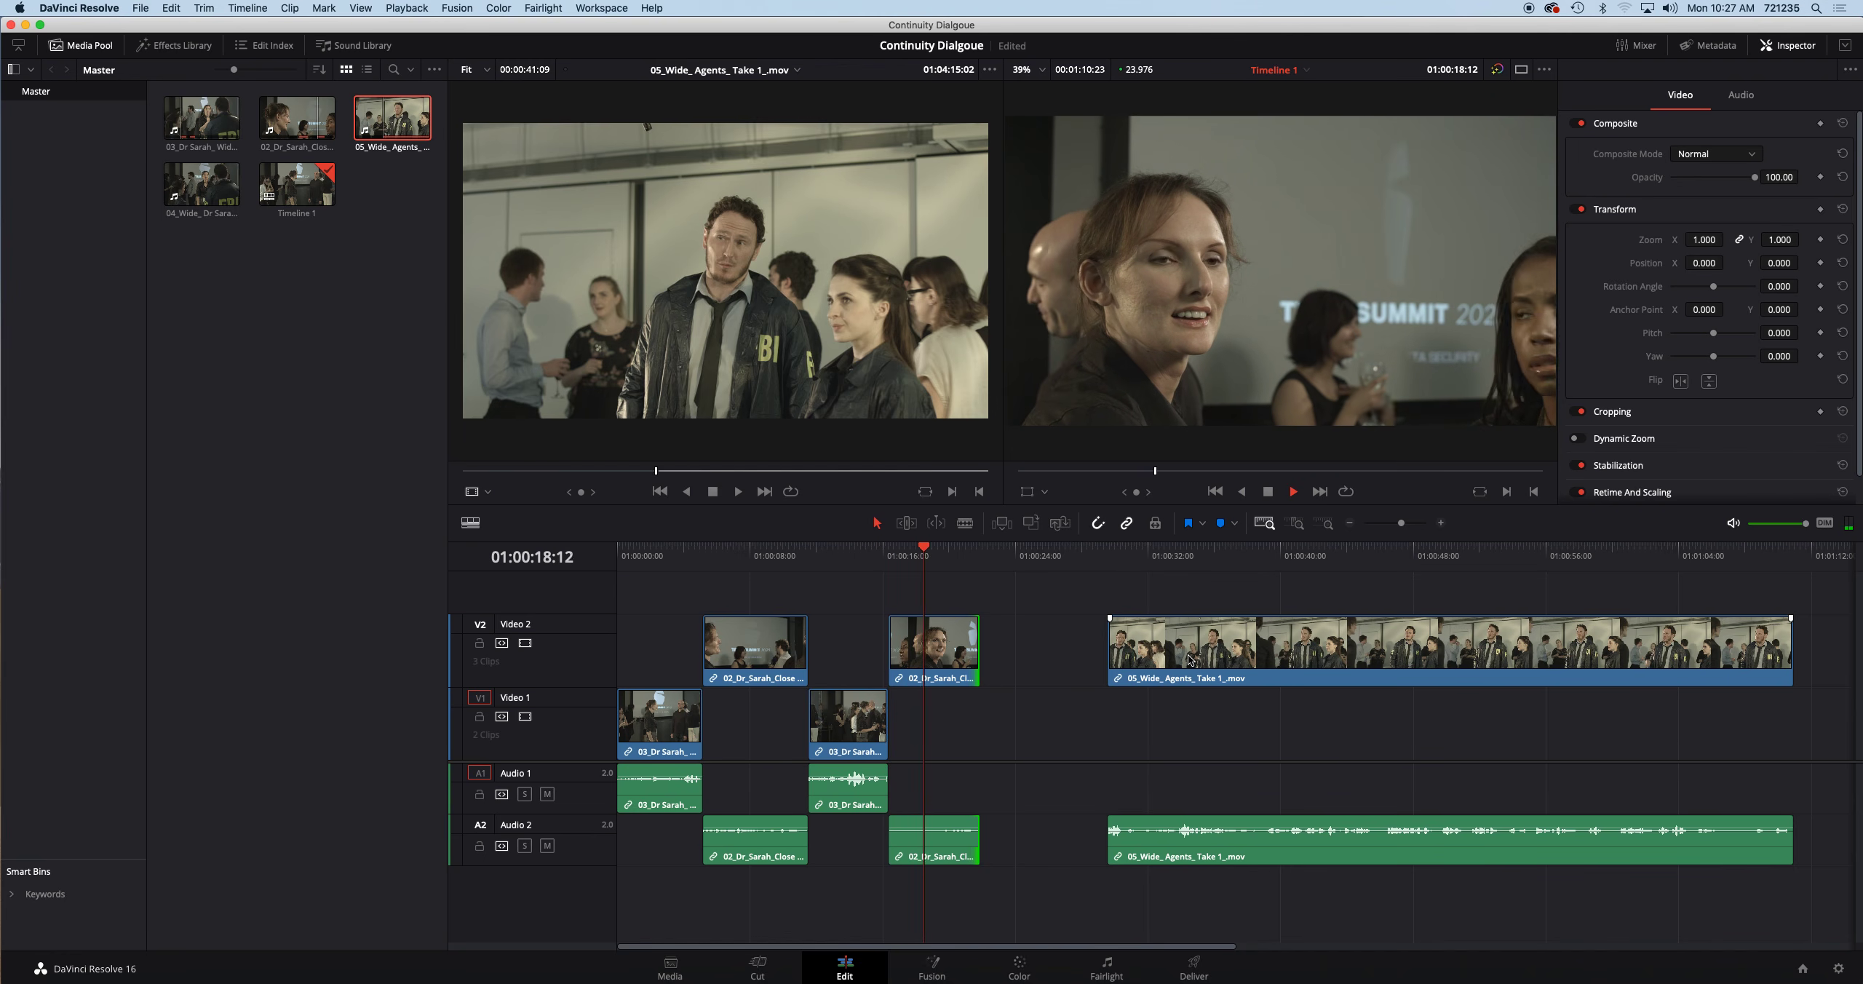
pyautogui.moveTo(1188, 658); pyautogui.dragTo(1024, 659)
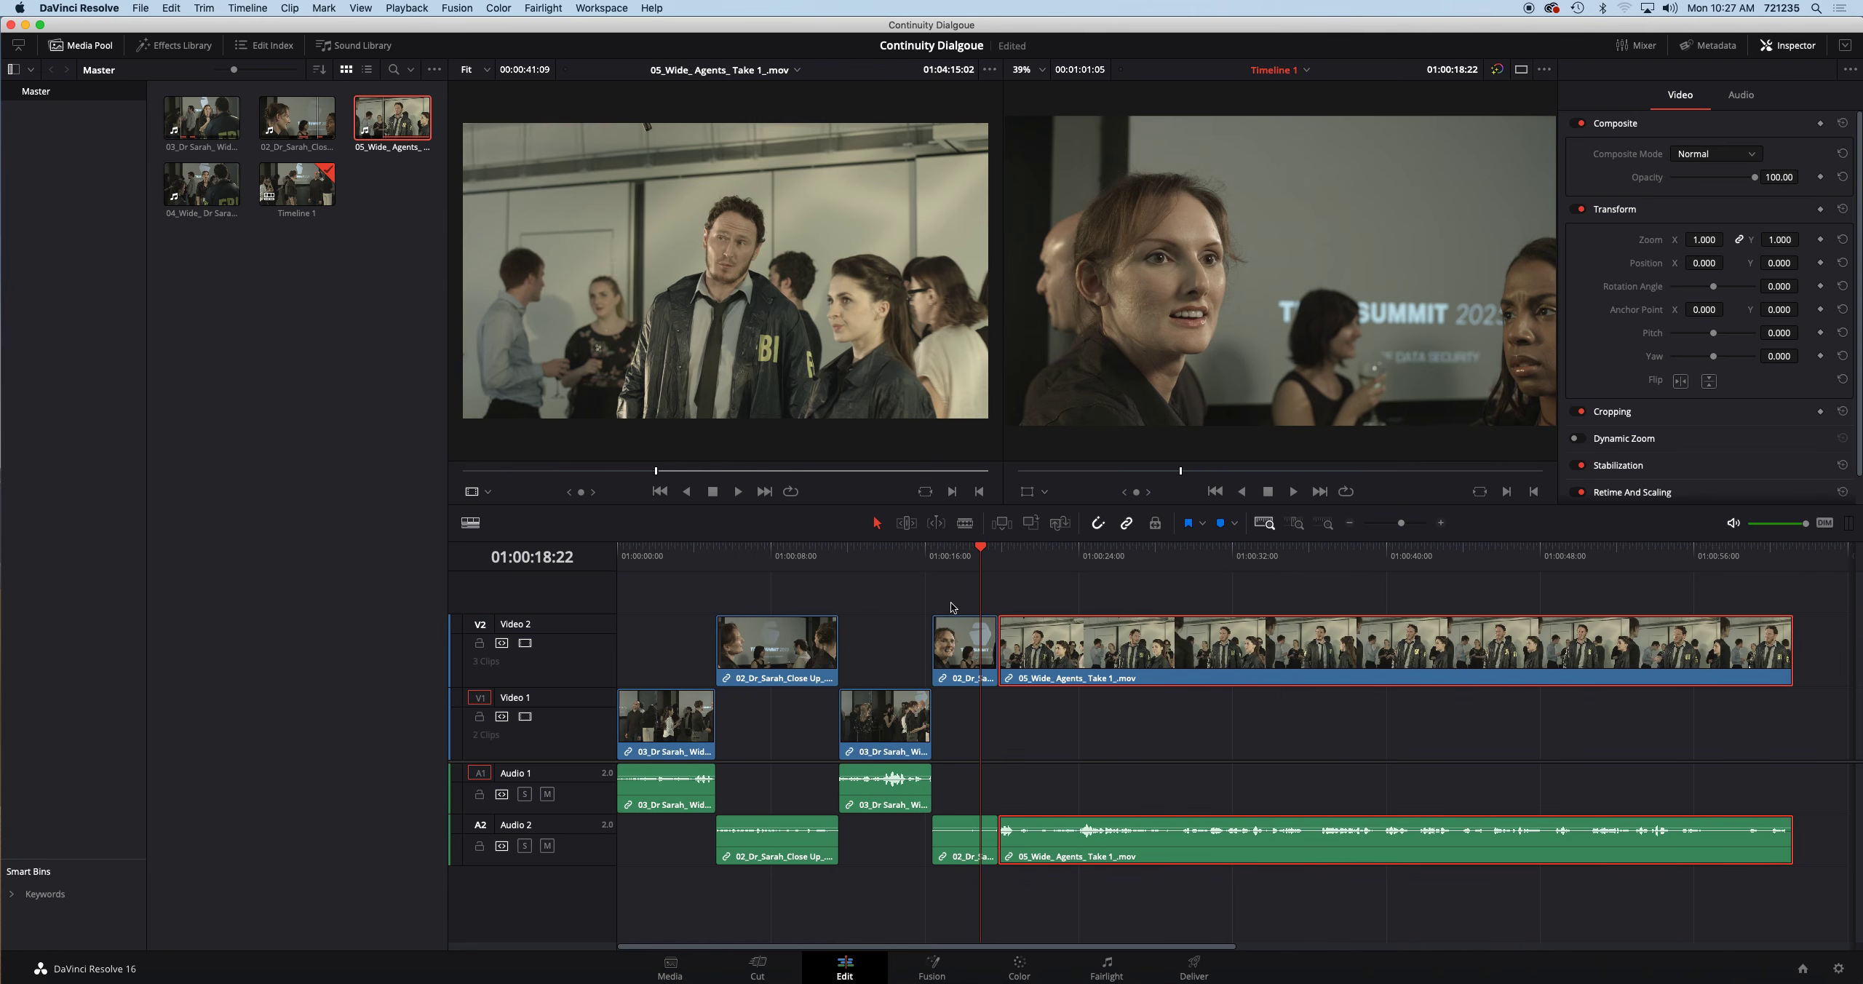
pyautogui.press('space')
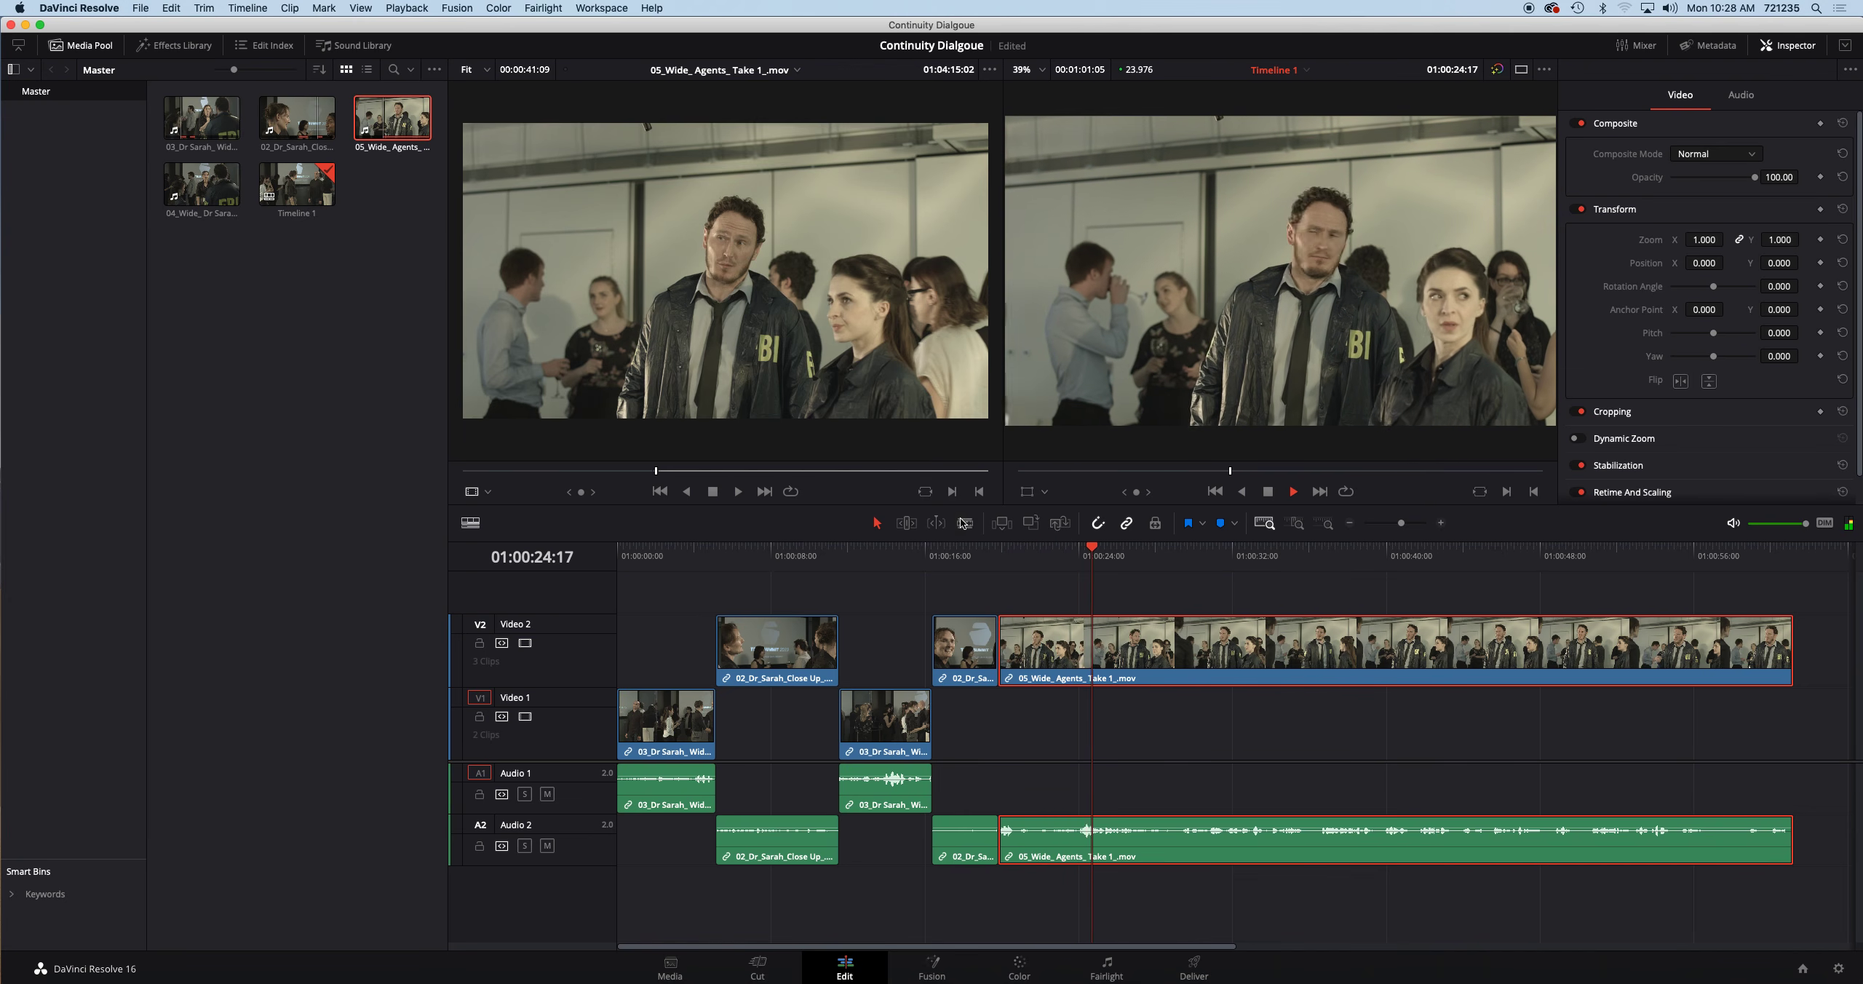
pyautogui.press('space')
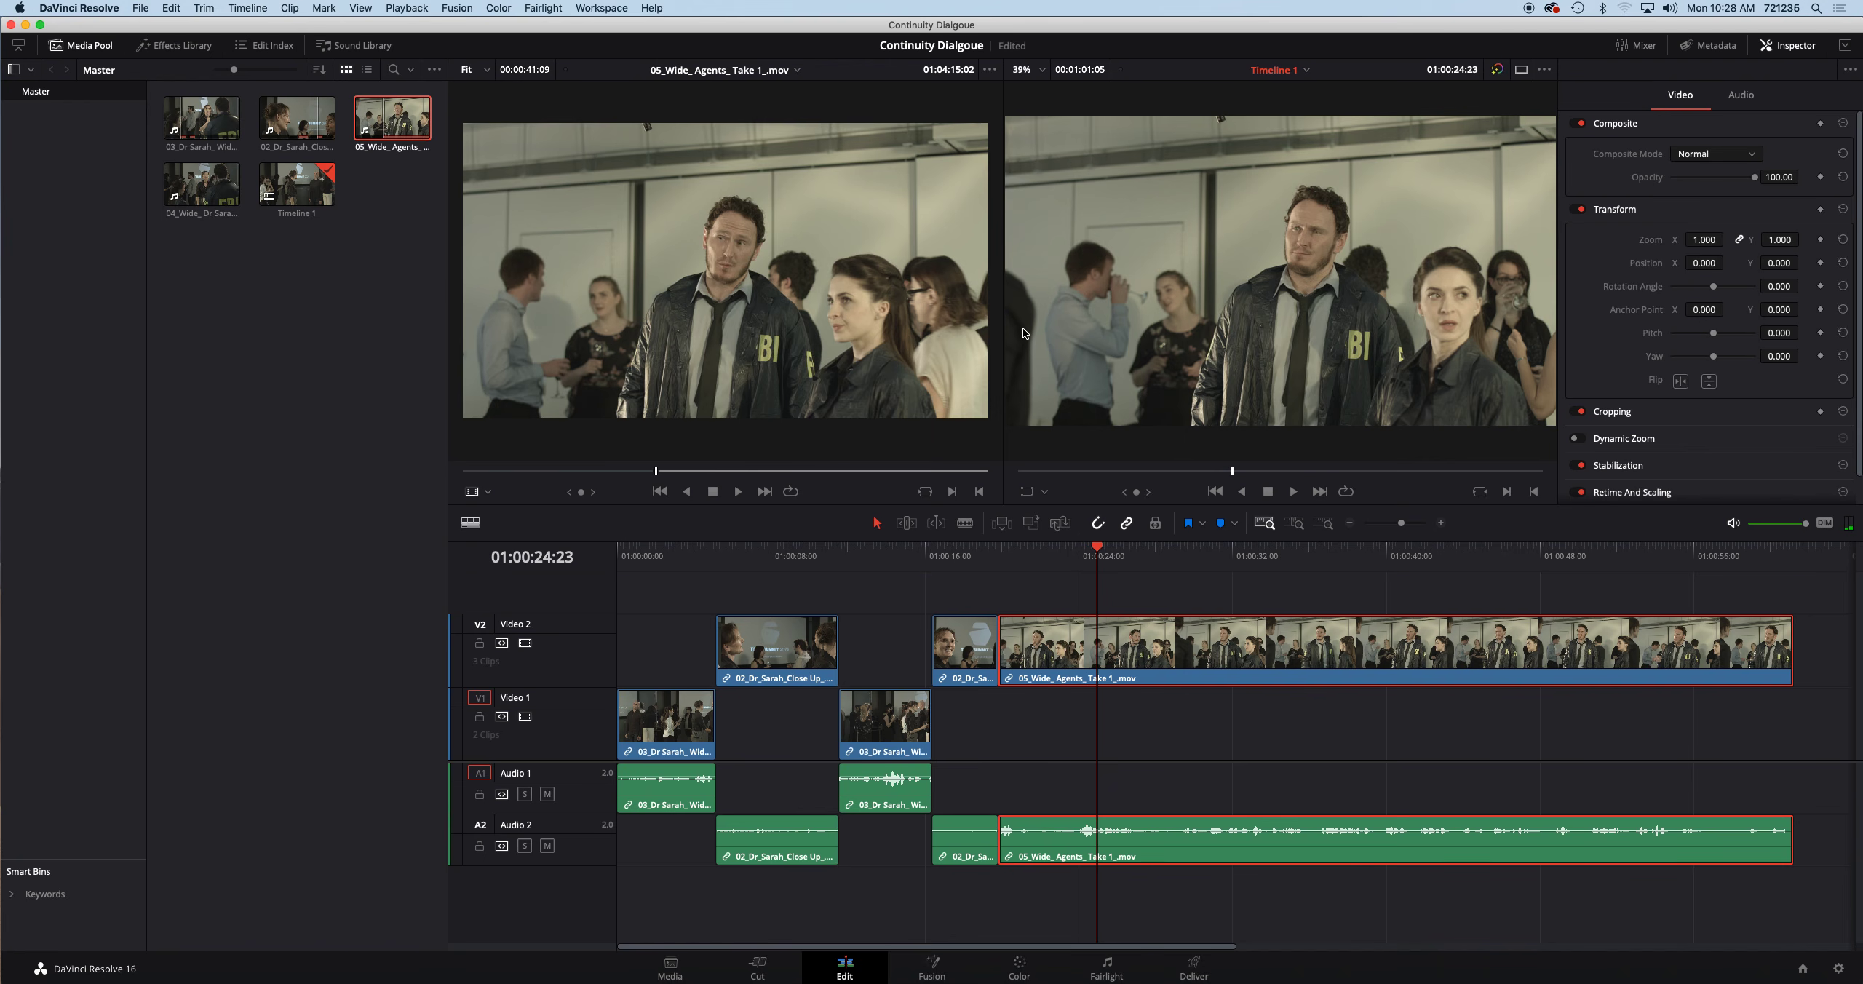
# Step: Roll the cut between the second close-up and the agents clip to 01:00:24:23, and trim the agents clip's end to 01:00:32:09
pyautogui.moveTo(1000, 647); pyautogui.dragTo(1097, 647)
pyautogui.click(1065, 558)
pyautogui.press('space')
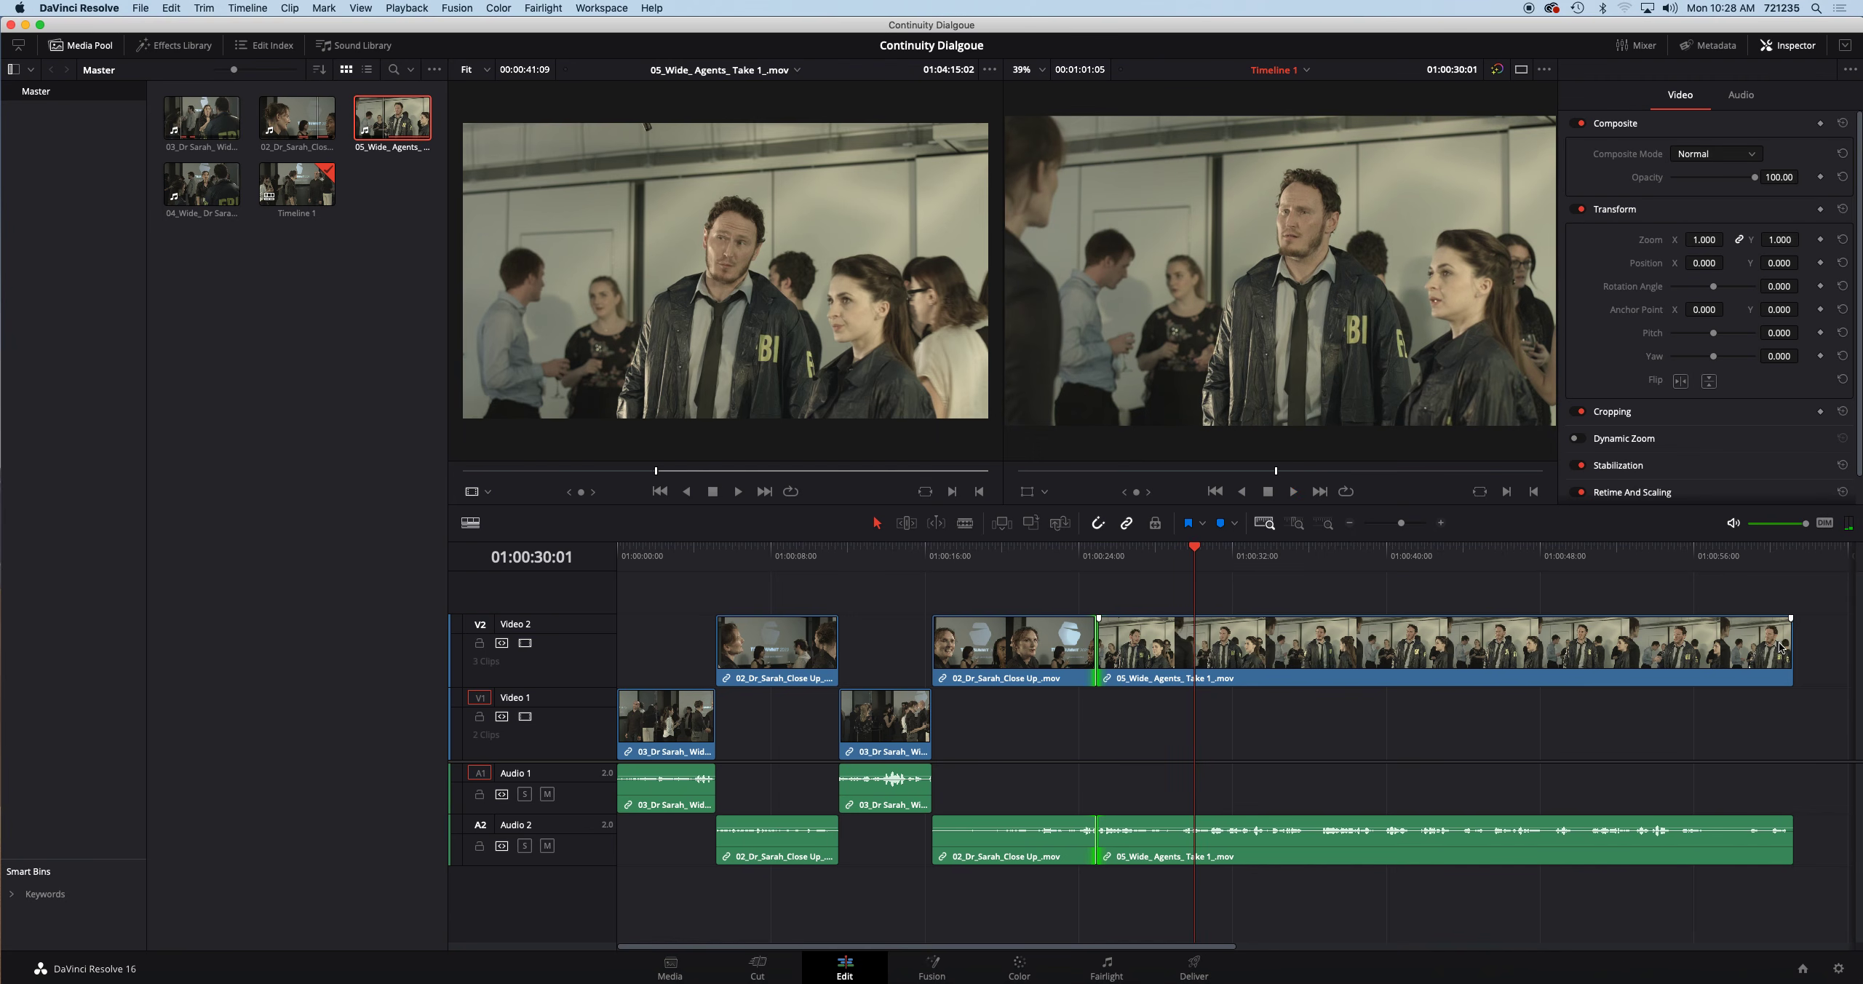
pyautogui.moveTo(1784, 642); pyautogui.dragTo(1242, 647)
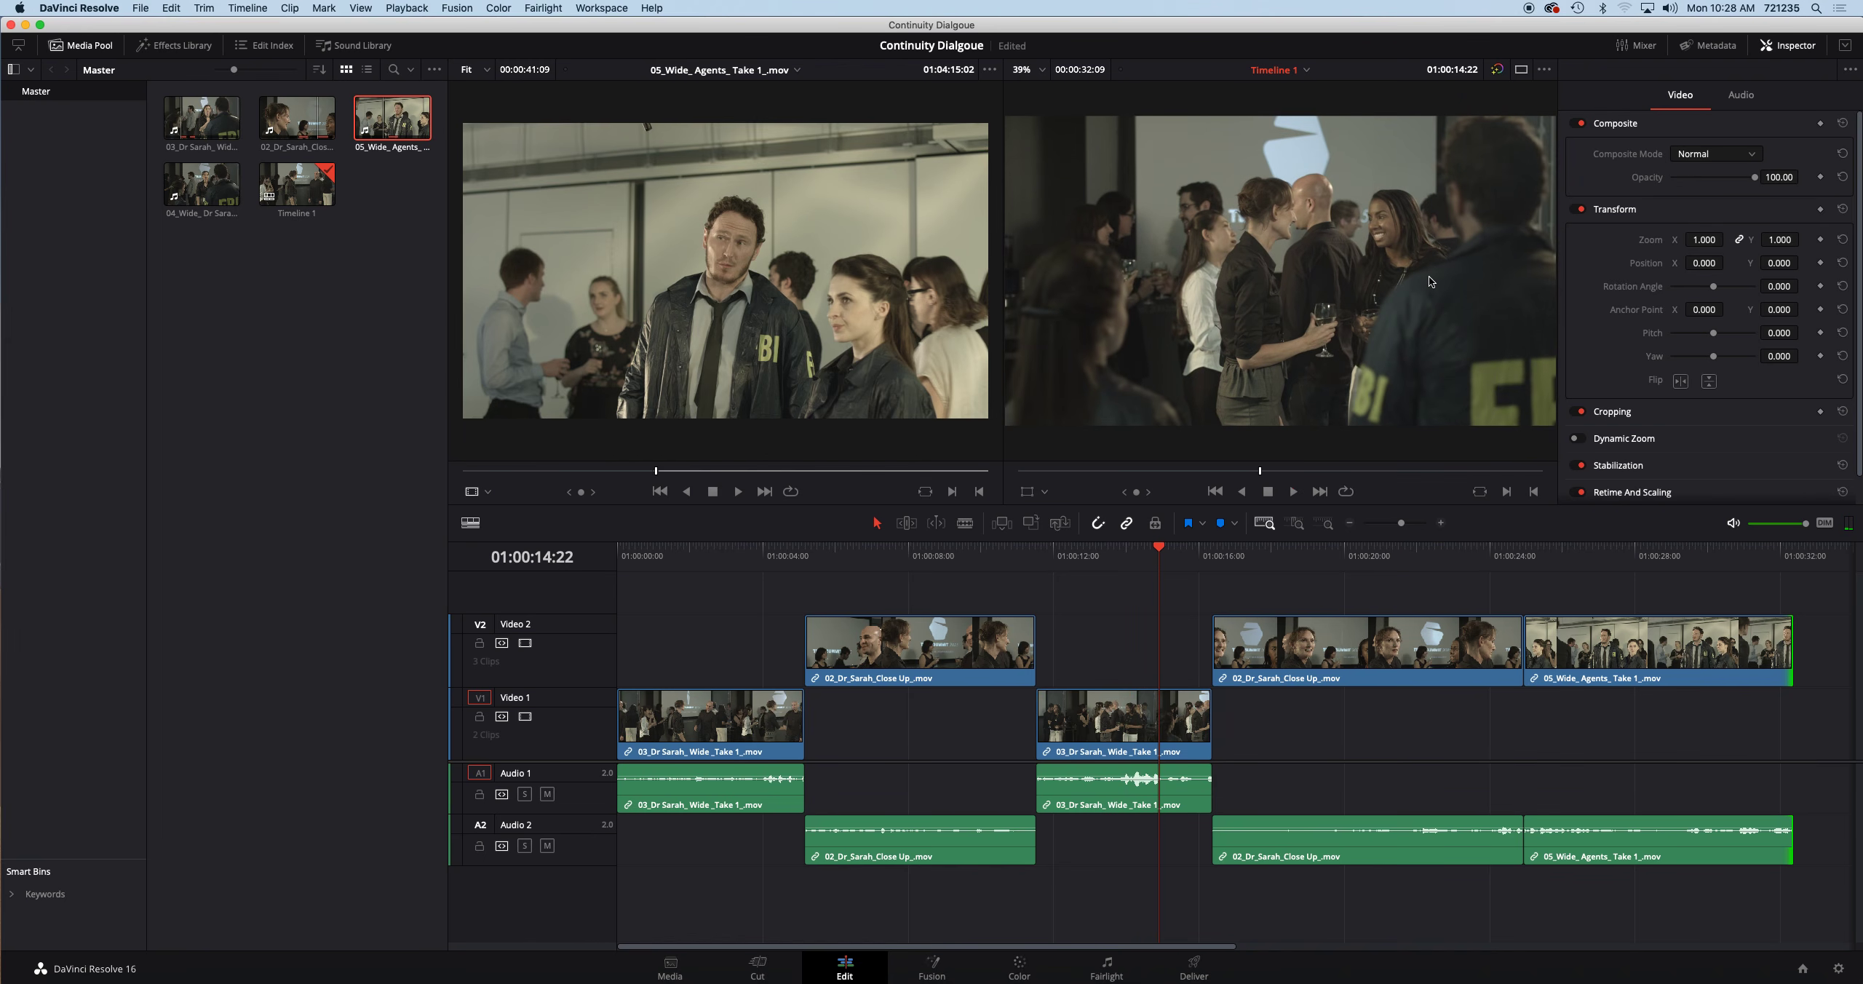
pyautogui.press('space')
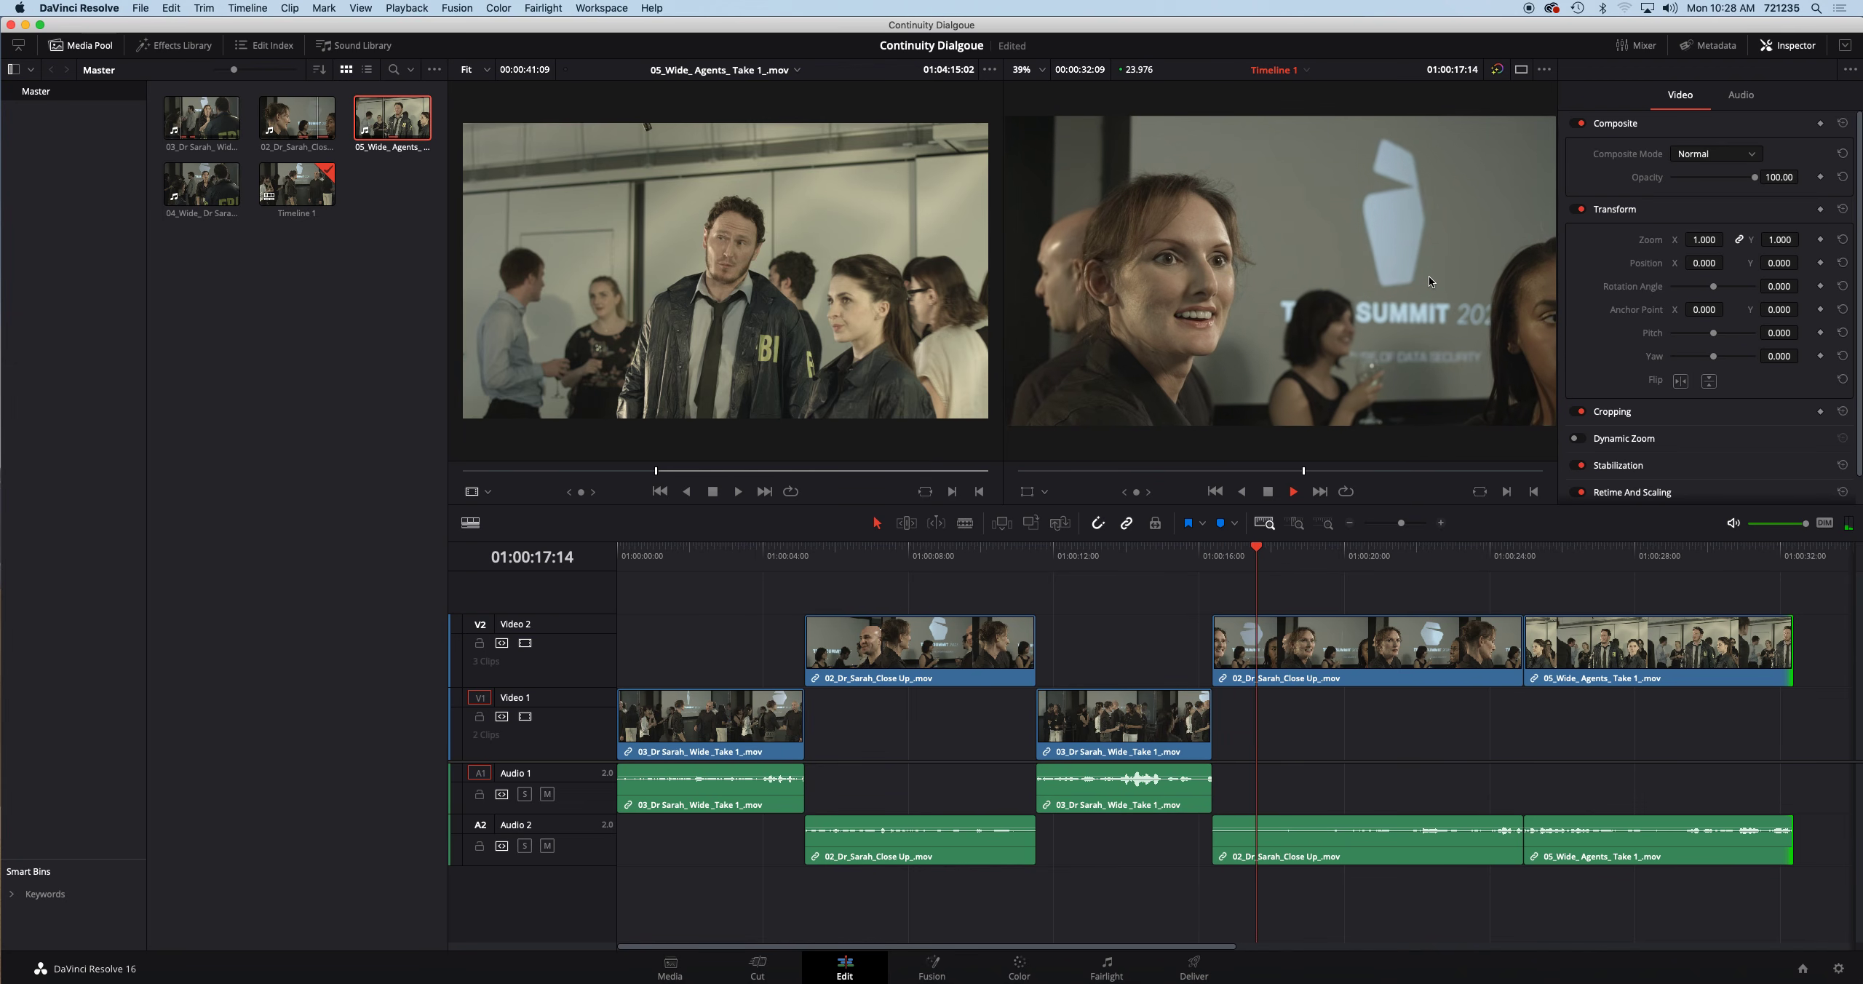
pyautogui.press('space')
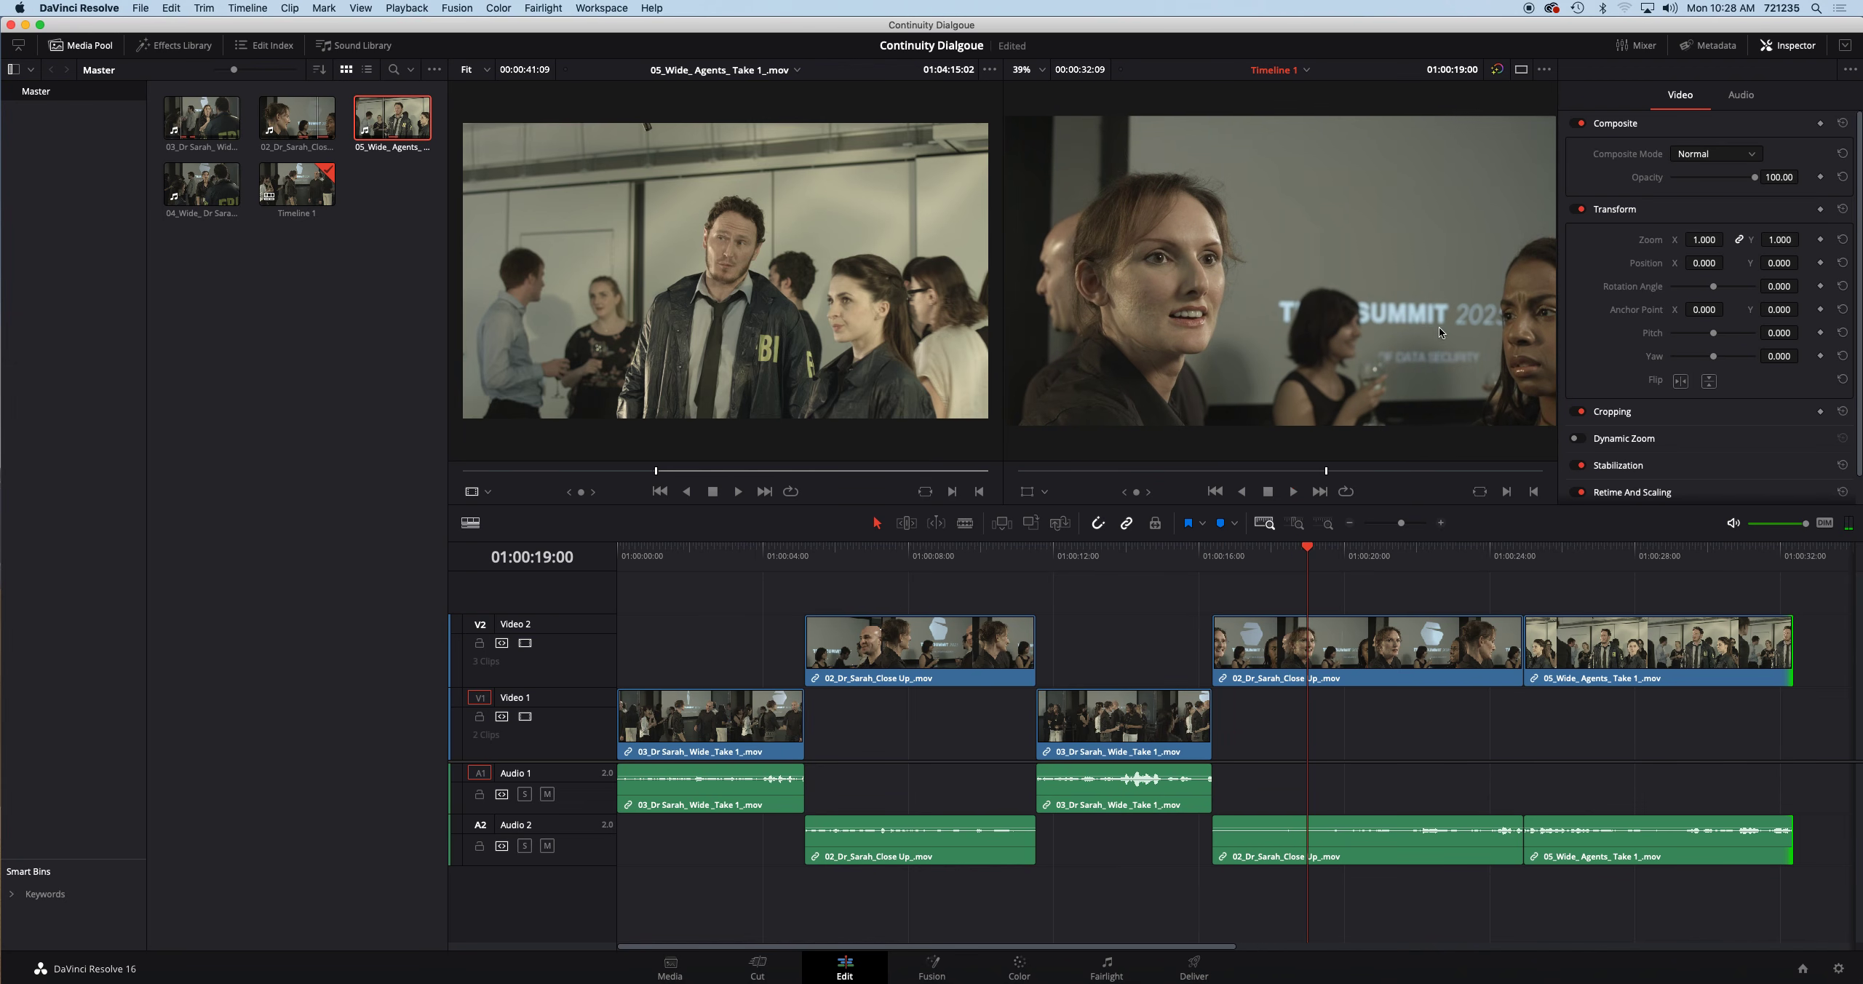
# Step: Replace the second close-up by moving the agents clip to the second wide clip's end, and play the new cut
pyautogui.moveTo(1605, 647); pyautogui.dragTo(1280, 644)
pyautogui.click(1274, 555)
pyautogui.press('space')
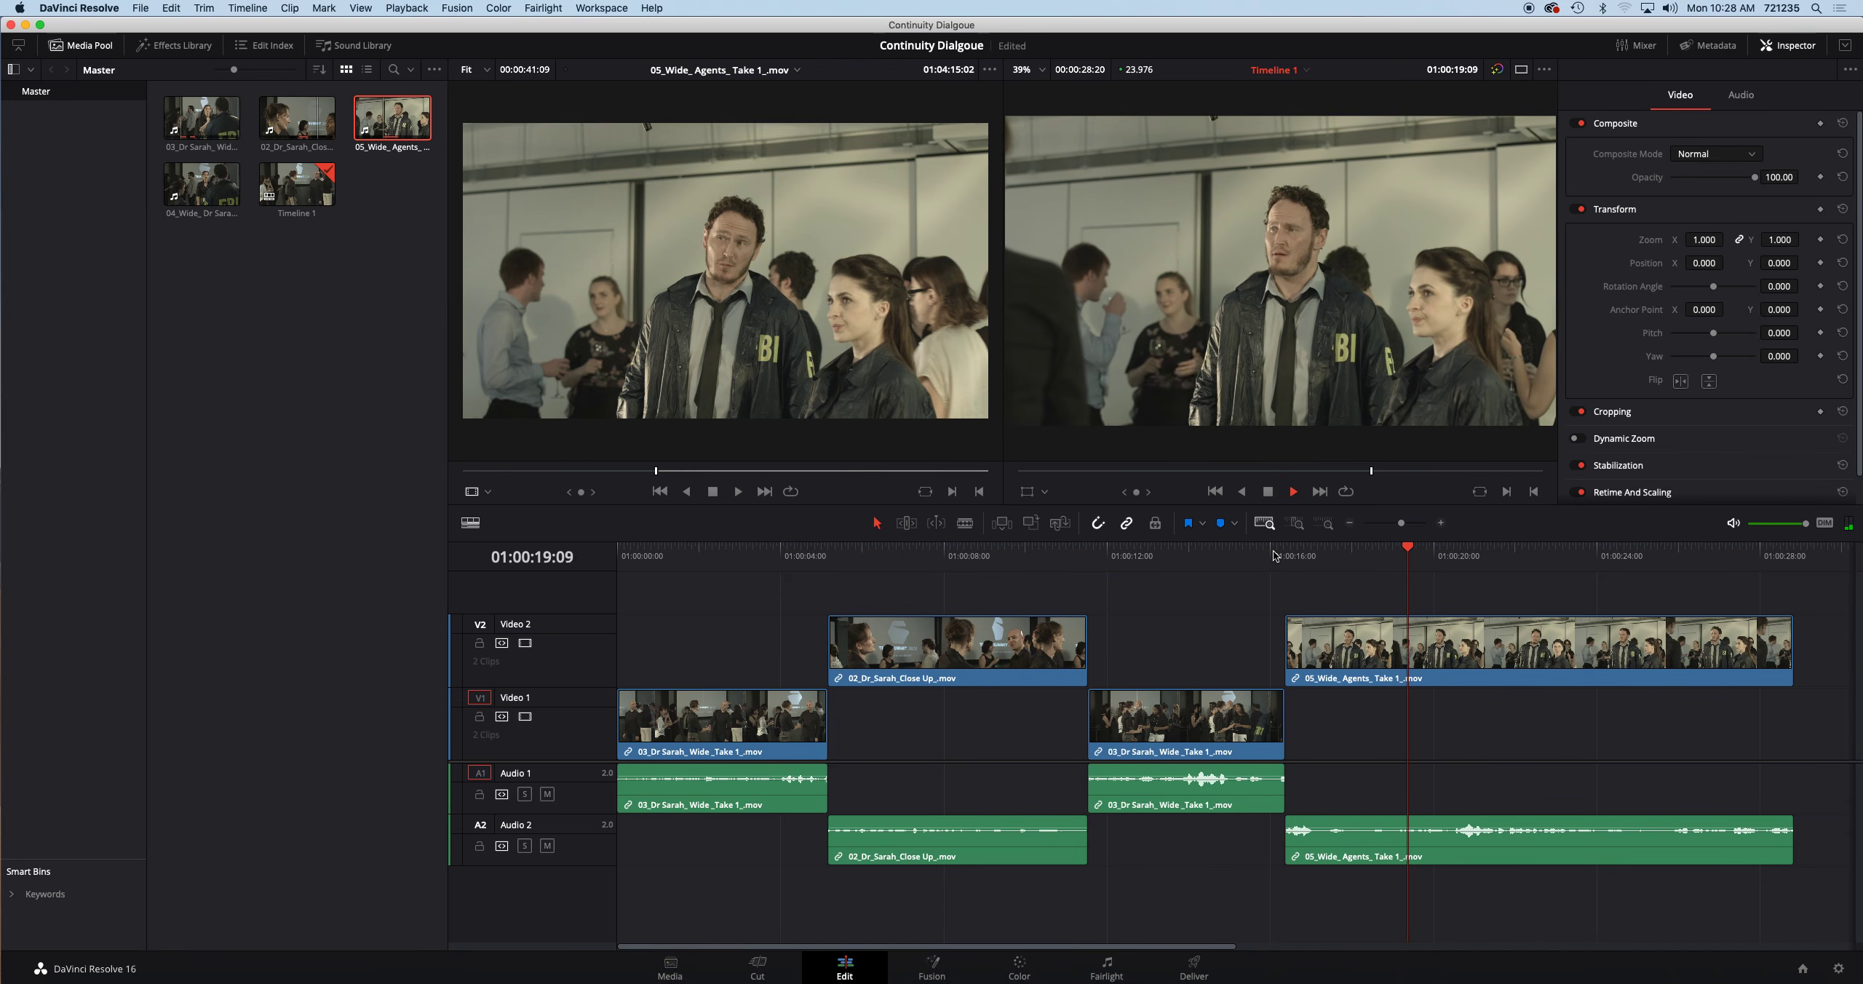
pyautogui.press('space')
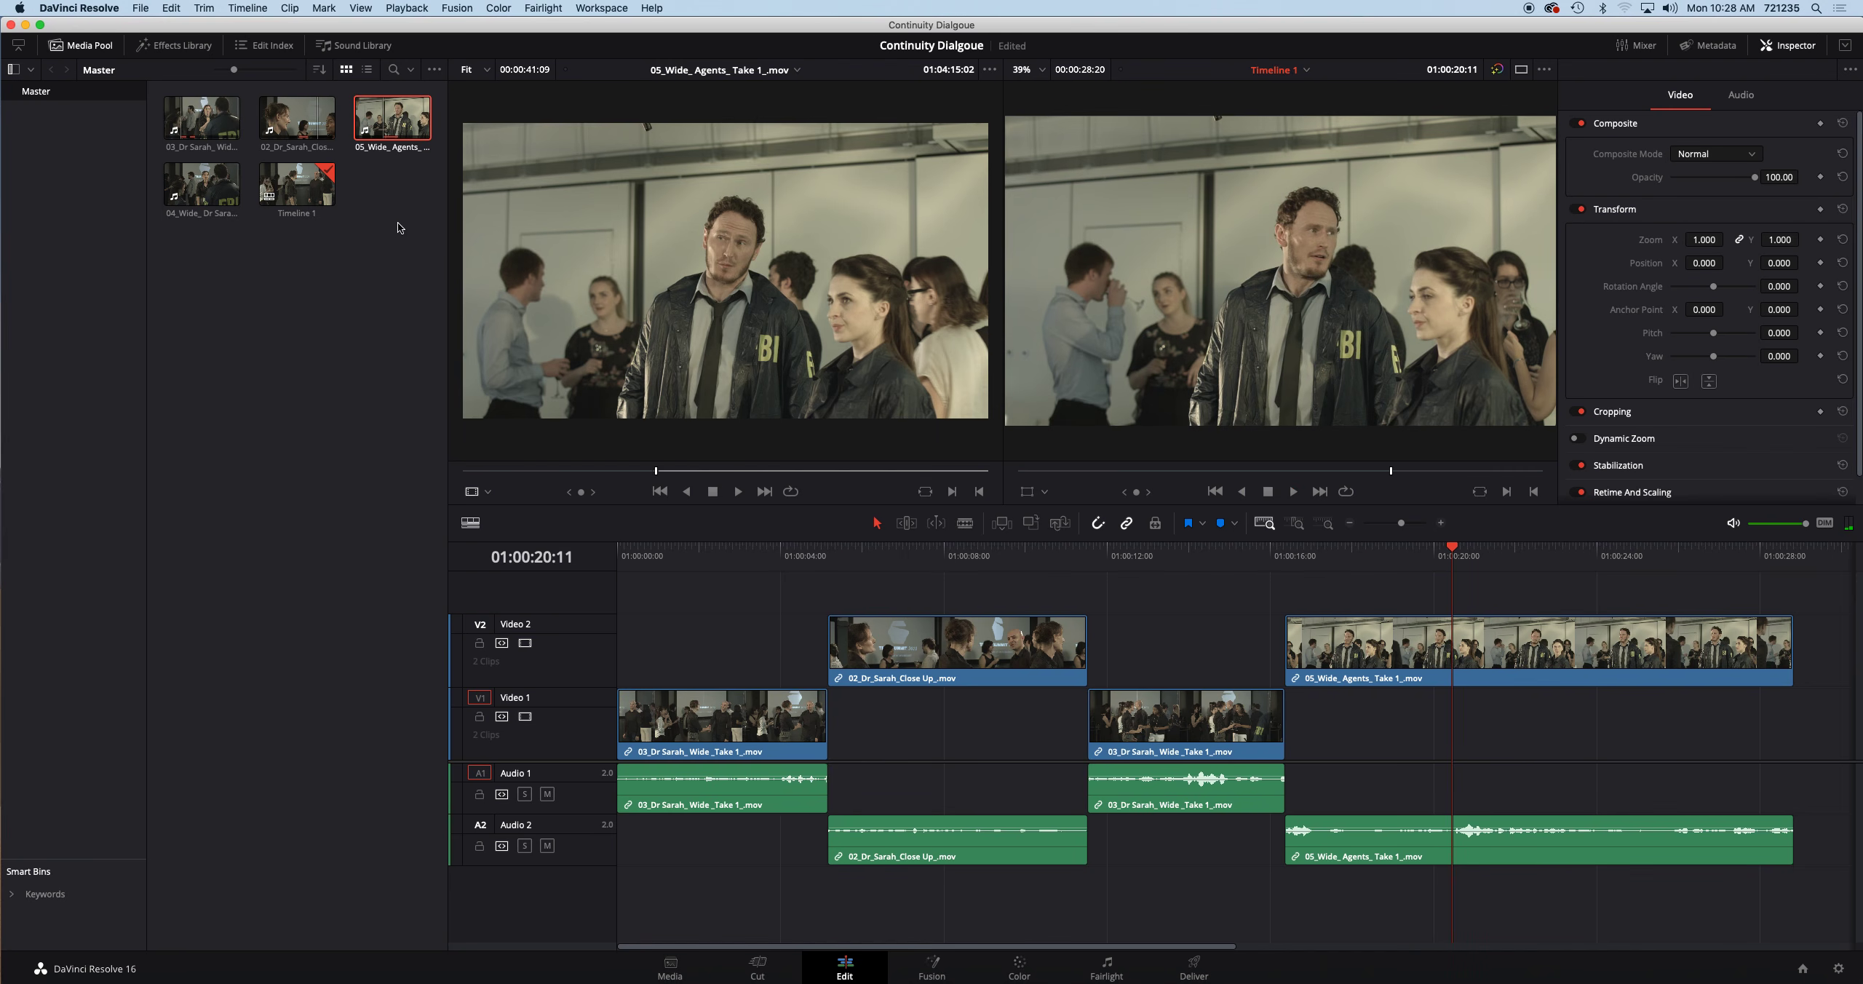
# Step: Place the Dr Sarah close-up on Video 2 over the agents clip from about 01:00:20:00 and play into the cut
pyautogui.click(297, 118)
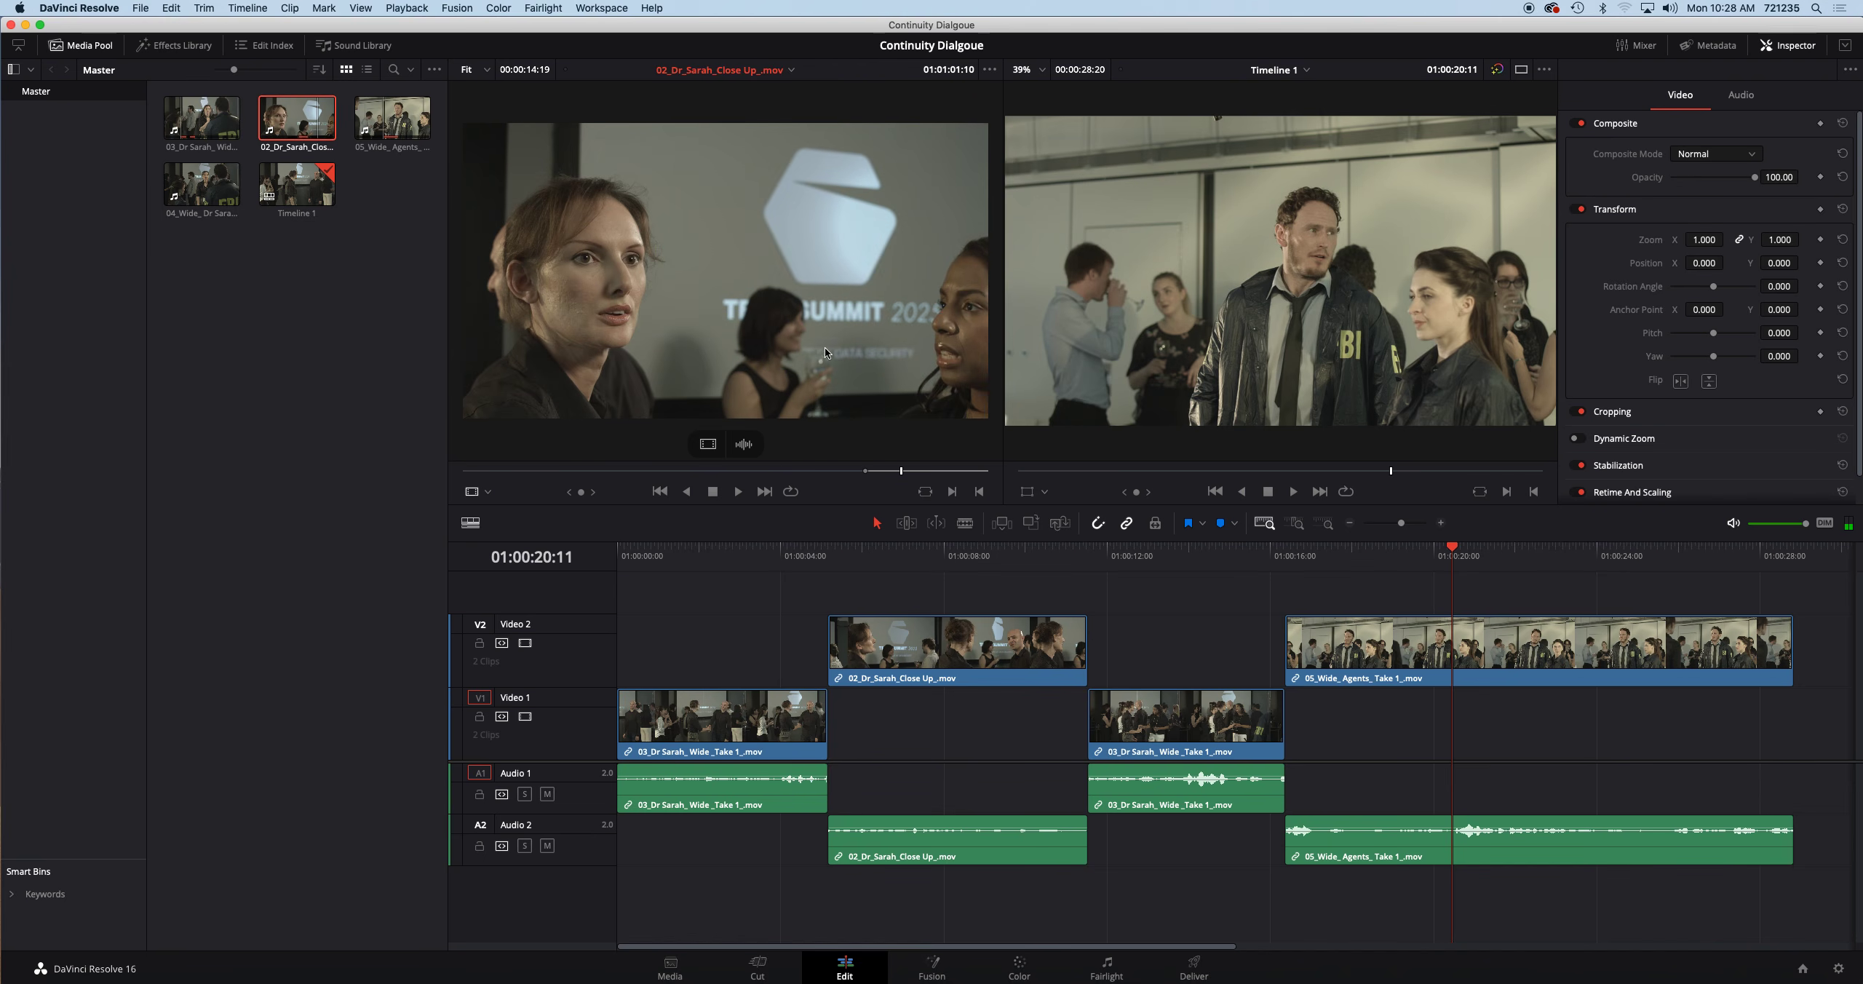
pyautogui.moveTo(1444, 630); pyautogui.dragTo(1441, 634)
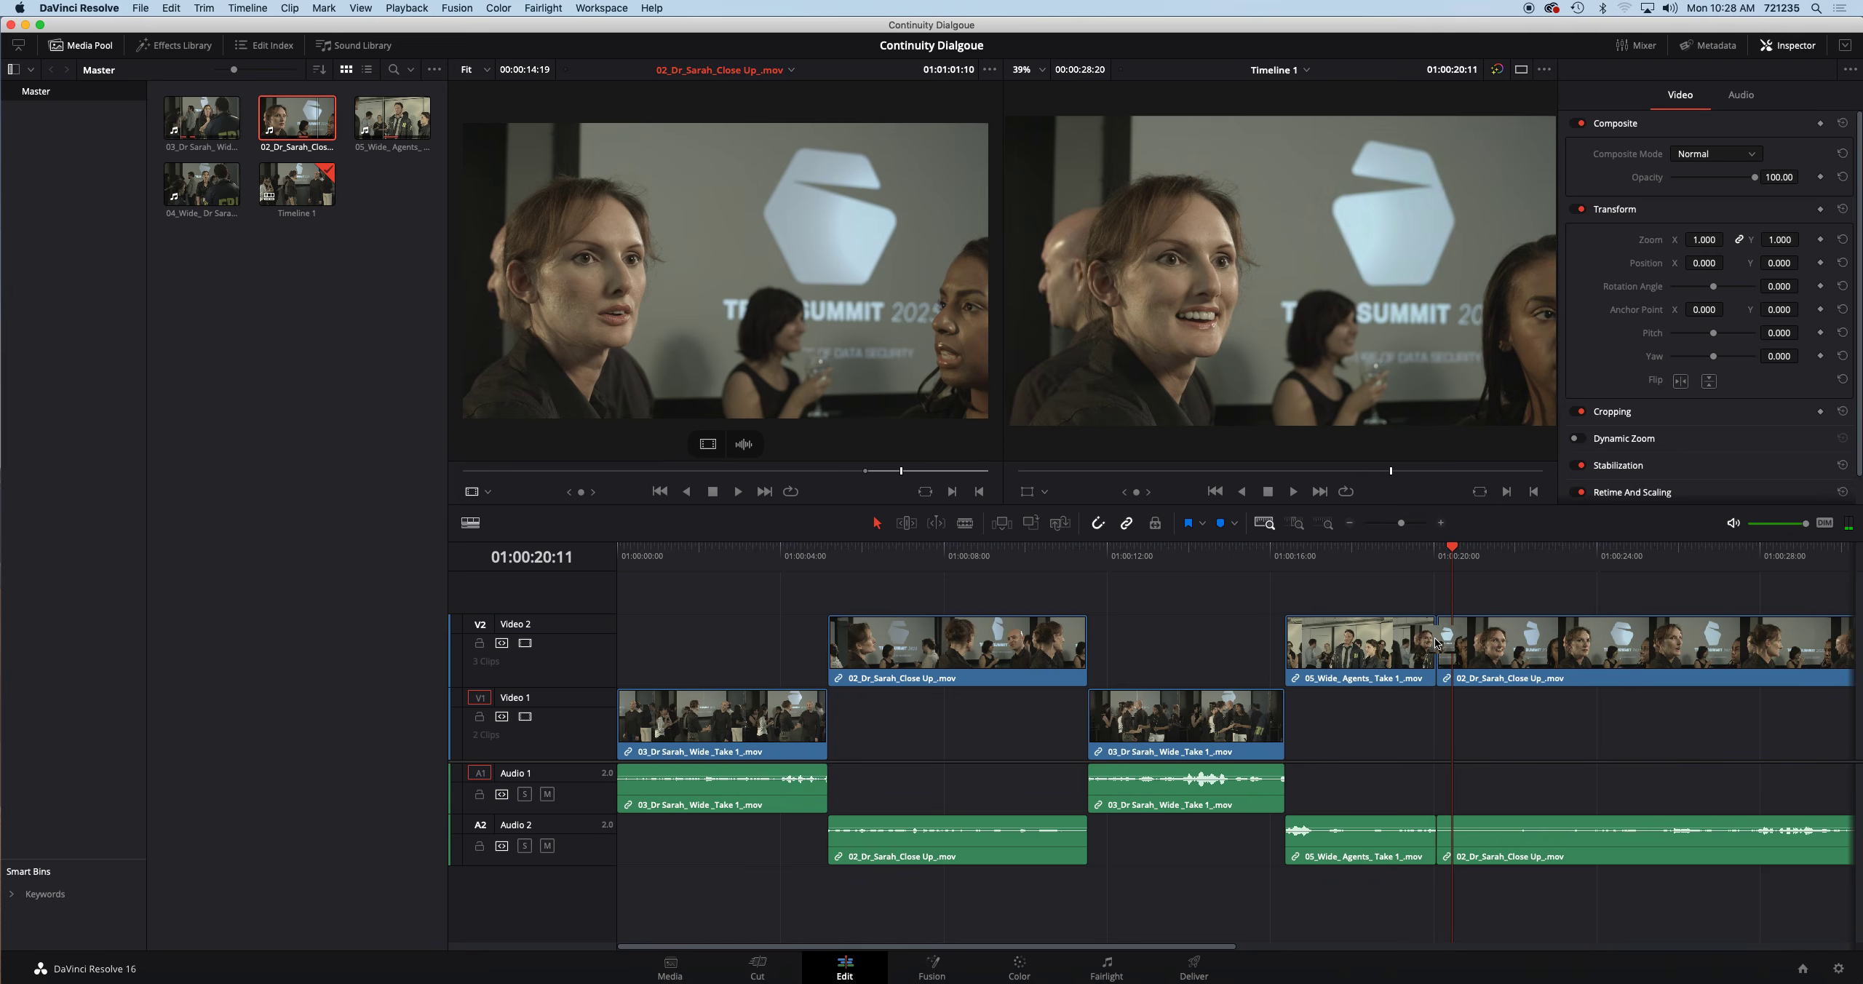
pyautogui.click(1274, 568)
pyautogui.press('space')
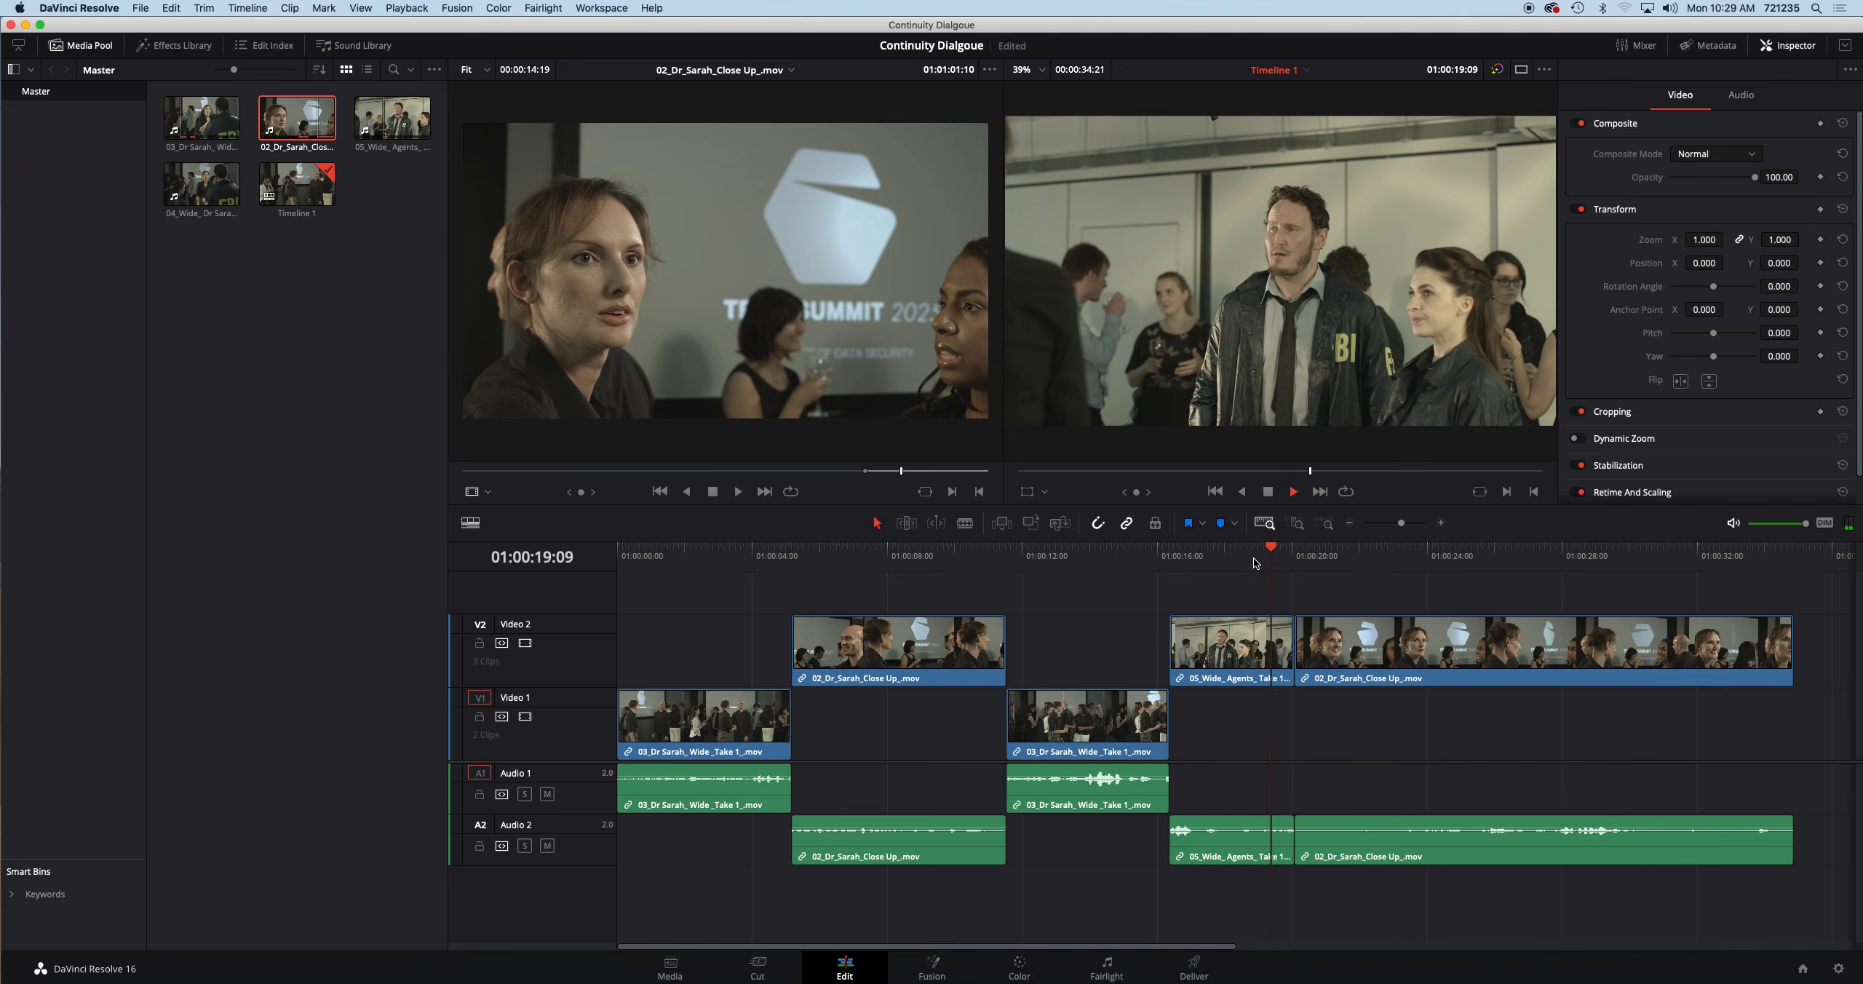
# Step: Trim the newly placed close-up's start twice, keeping it butted against the agents clip's end, and replay the cut
pyautogui.moveTo(1316, 645); pyautogui.dragTo(1371, 644)
pyautogui.click(1320, 564)
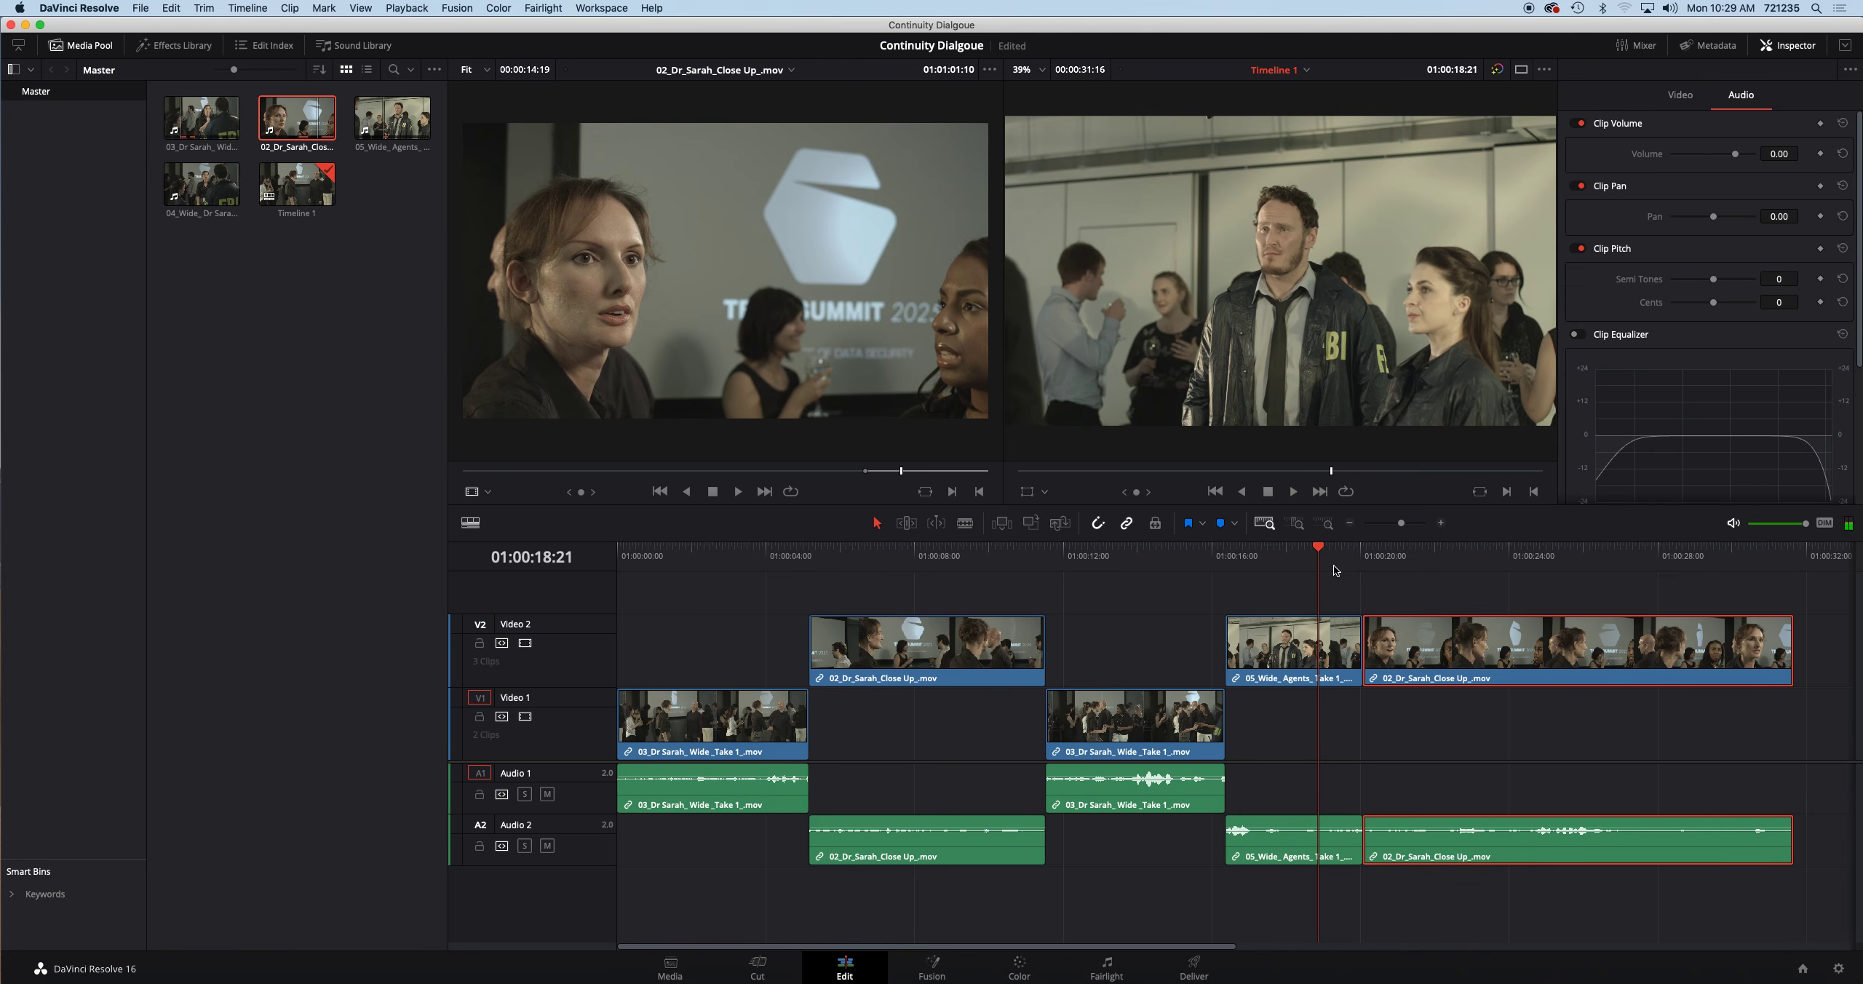
pyautogui.press('space')
pyautogui.moveTo(1372, 646)
pyautogui.mouseDown()
pyautogui.moveTo(1635, 648)
pyautogui.moveTo(1397, 652)
pyautogui.mouseUp()
pyautogui.click(1375, 557)
pyautogui.press('space')
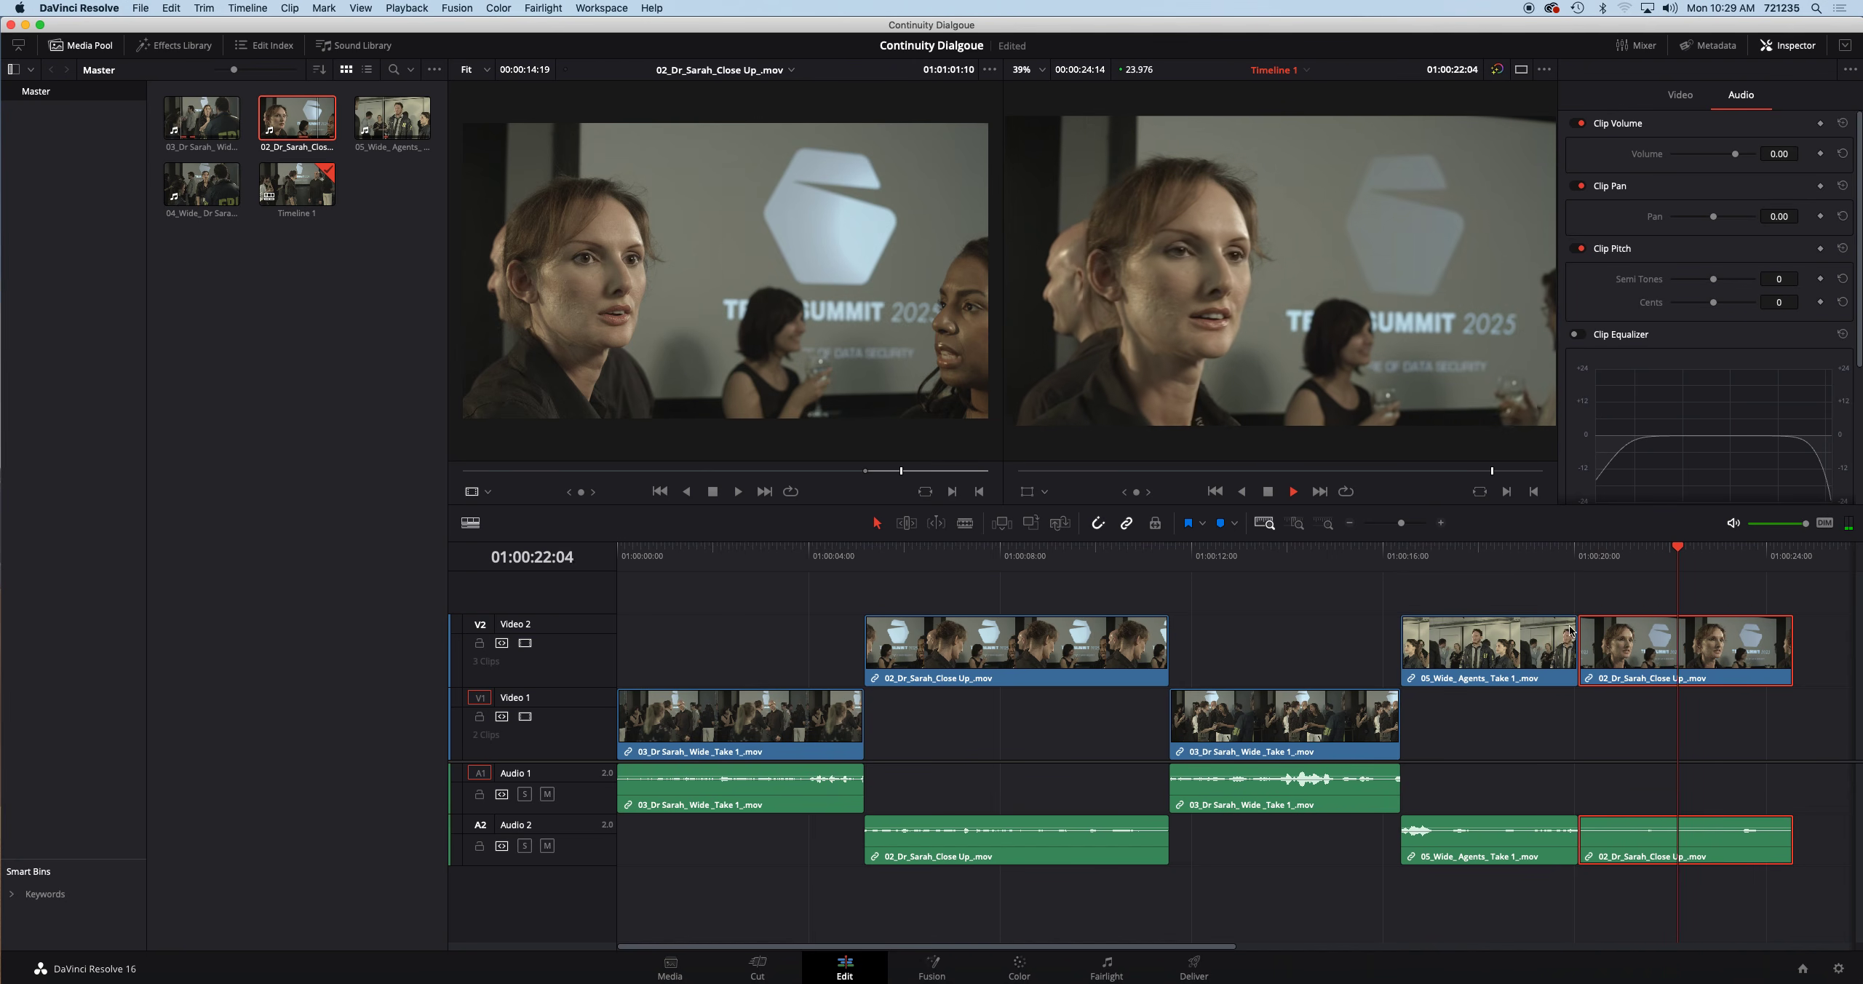
pyautogui.press('space')
# Step: Try to extend the last close-up's end, scrub back through it, and delete it from the timeline
pyautogui.moveTo(1792, 652); pyautogui.dragTo(1856, 653)
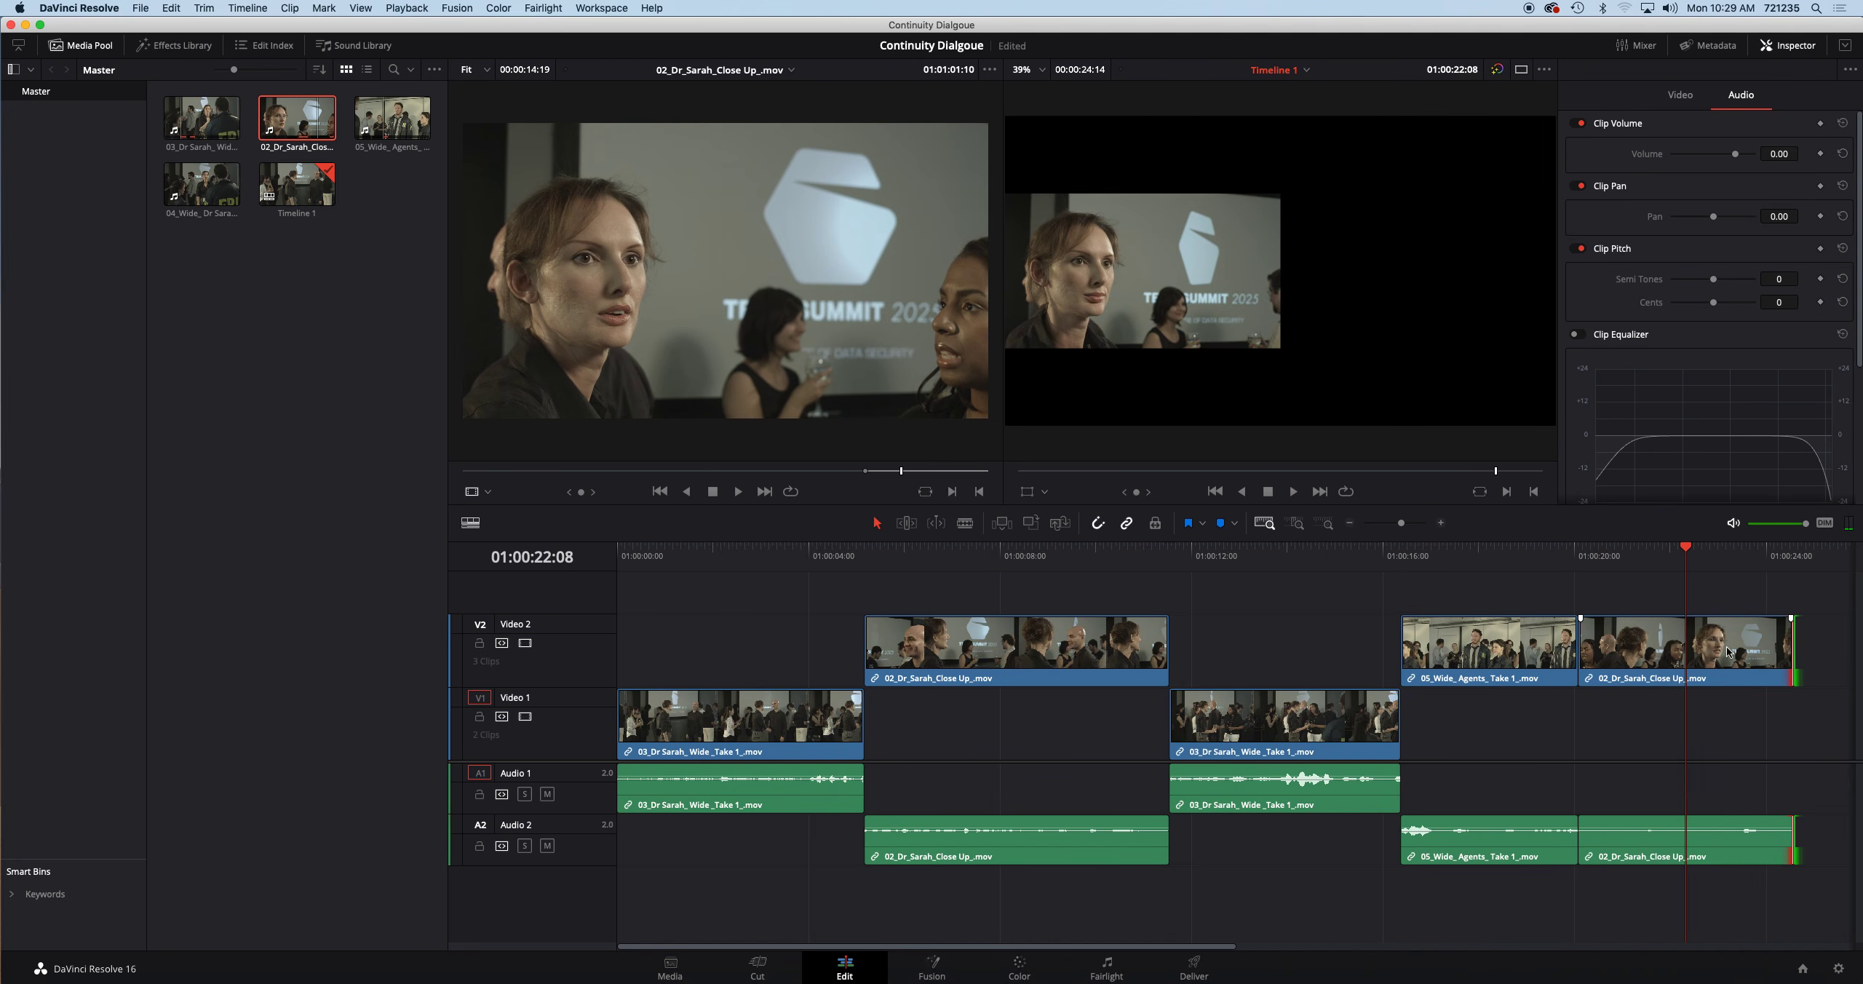
pyautogui.moveTo(1687, 552); pyautogui.dragTo(1644, 555)
pyautogui.click(1647, 650)
pyautogui.press('Delete')
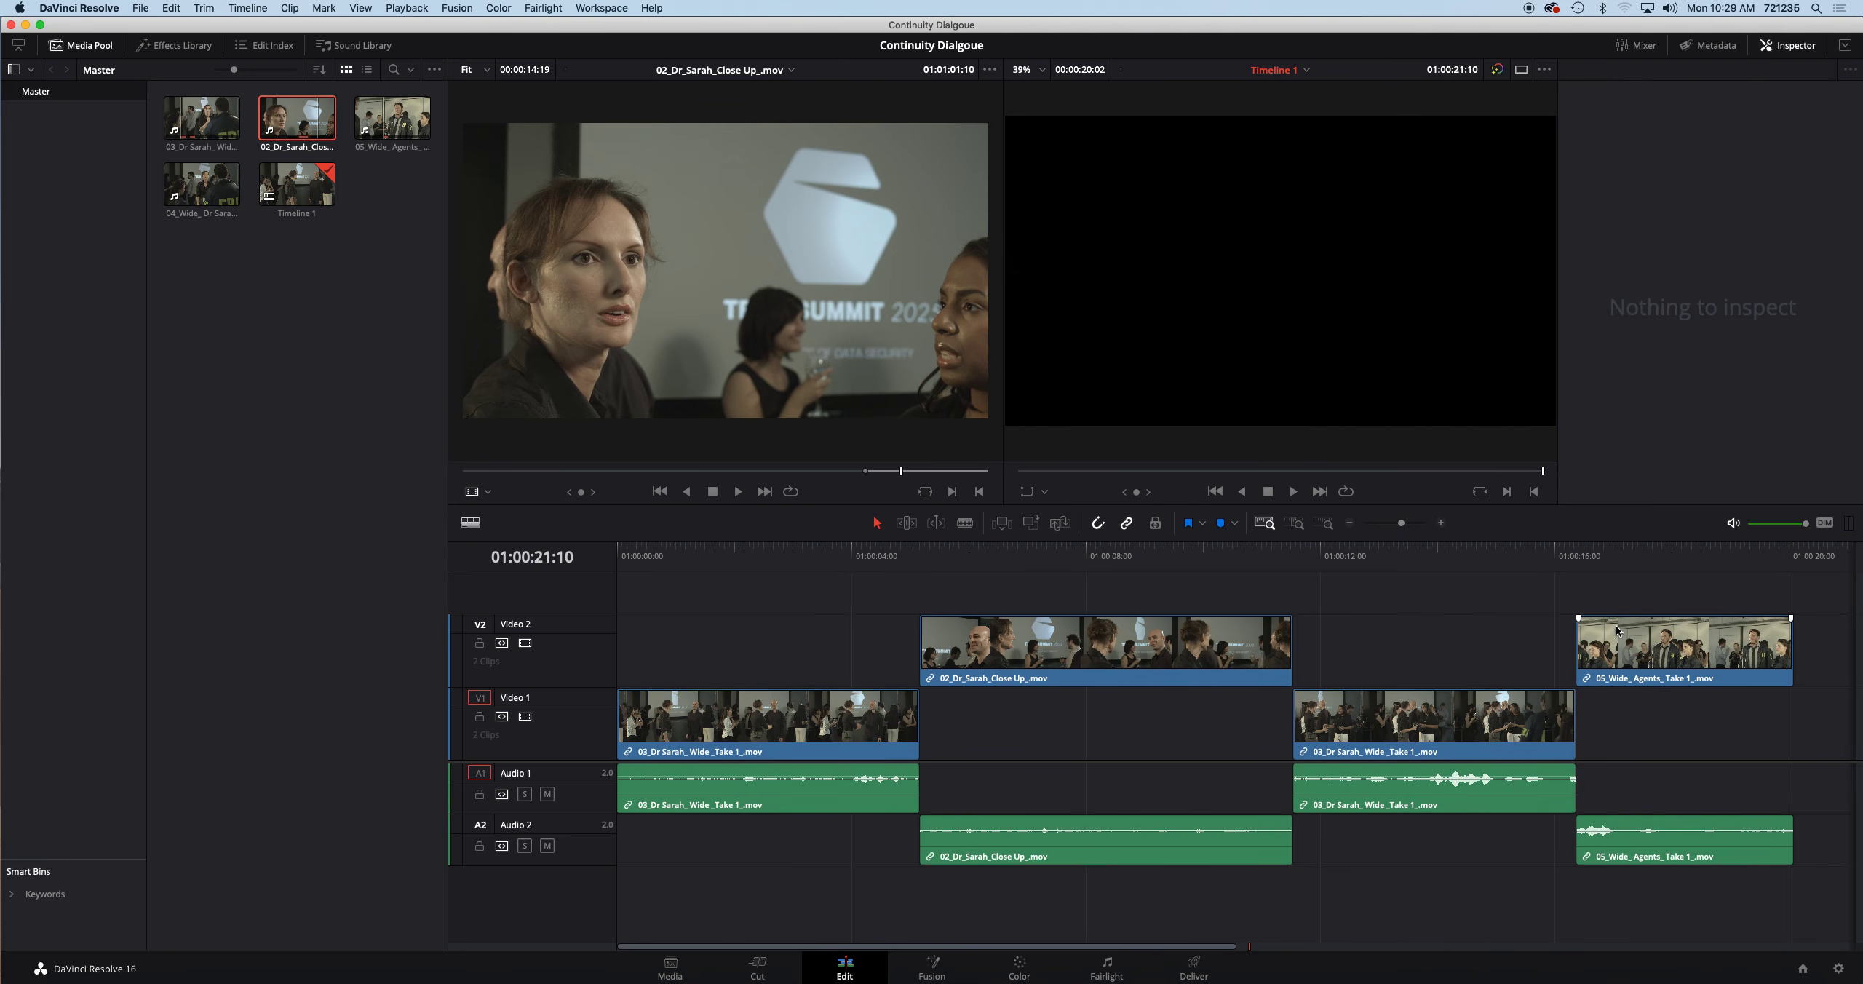
# Step: Play through the agents clip and extend its end to 01:00:31:06
pyautogui.click(1525, 562)
pyautogui.press('space')
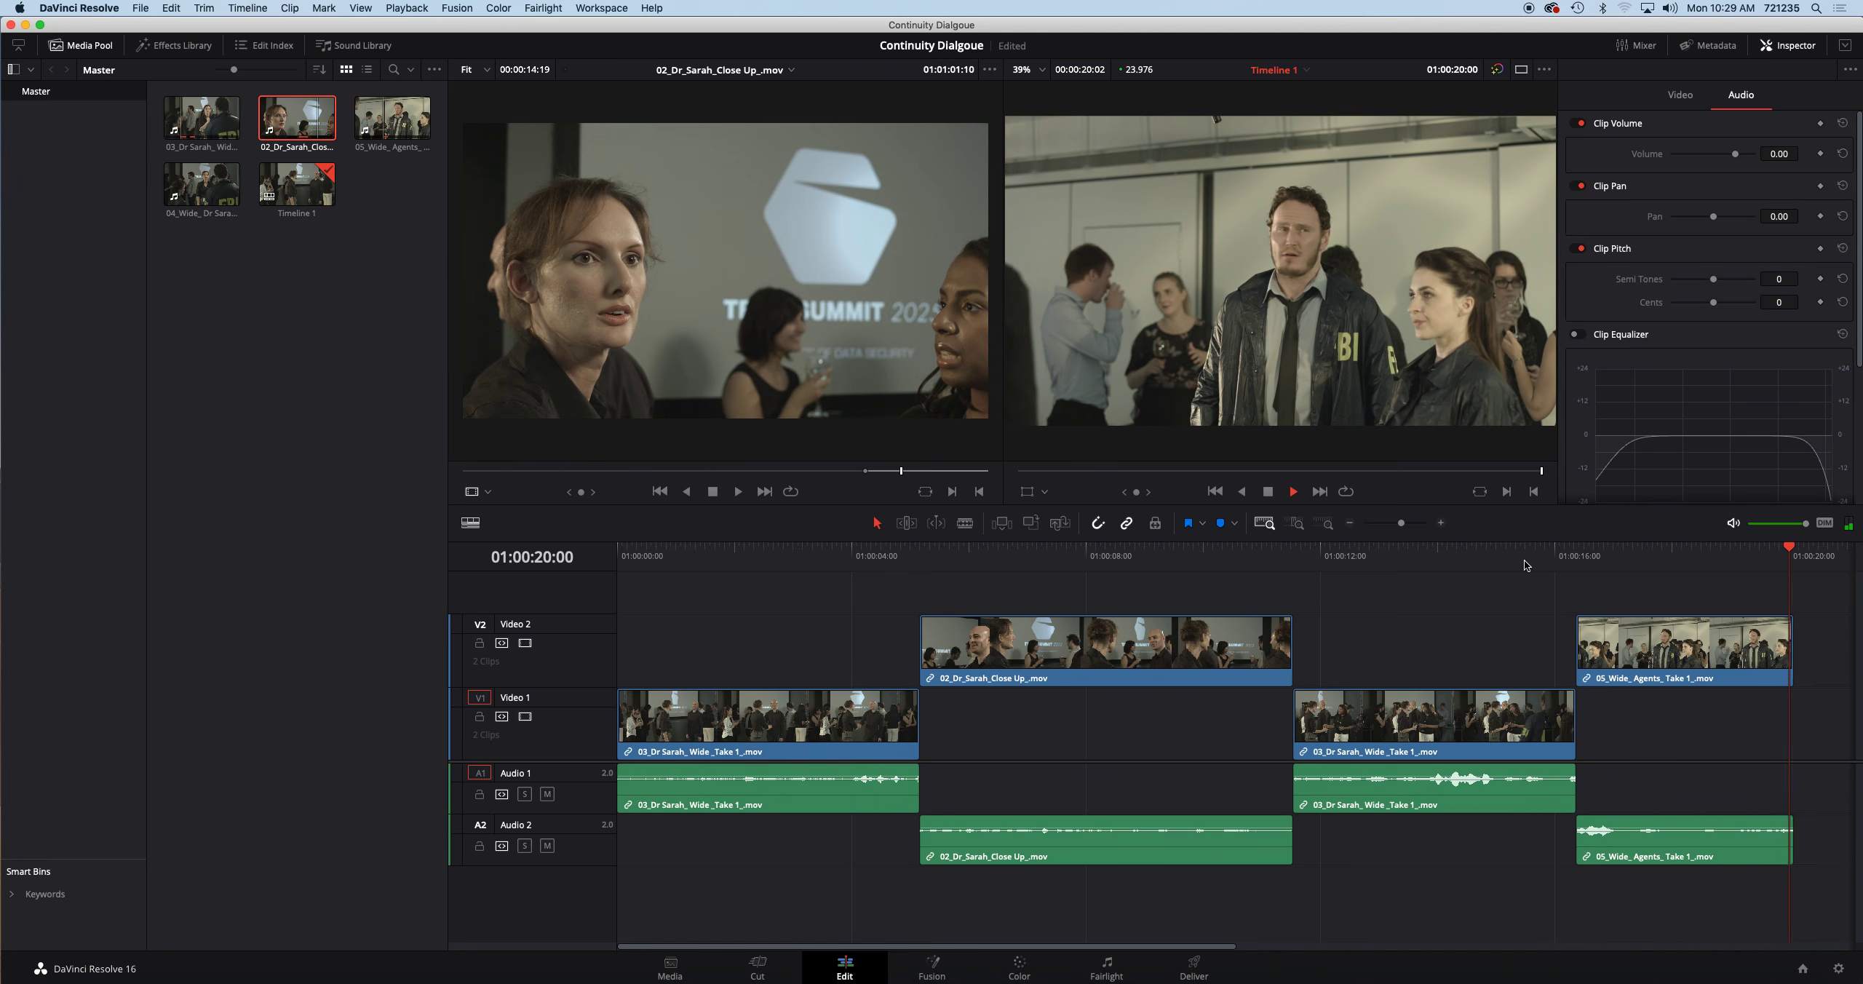
pyautogui.moveTo(1791, 647); pyautogui.dragTo(1855, 649)
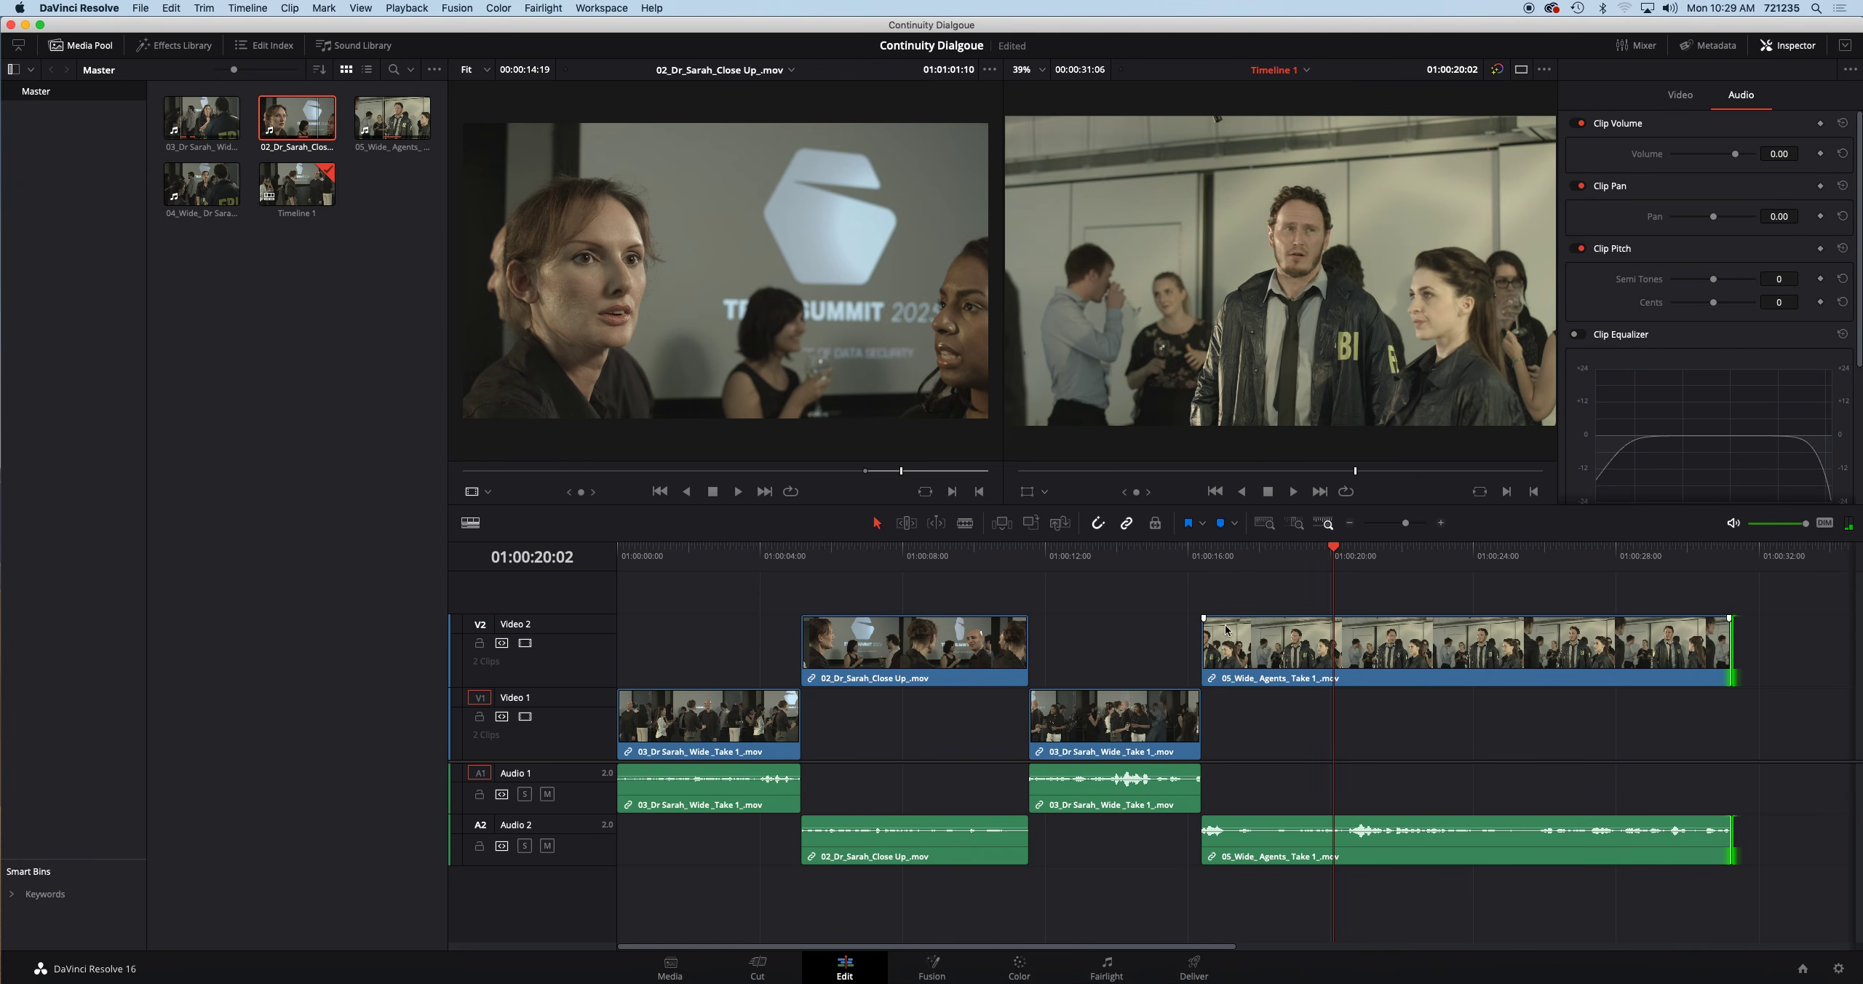
# Step: Play the sequence from its start, review the first close-up again, and park the playhead at 01:00:09:22
pyautogui.click(611, 558)
pyautogui.press('space')
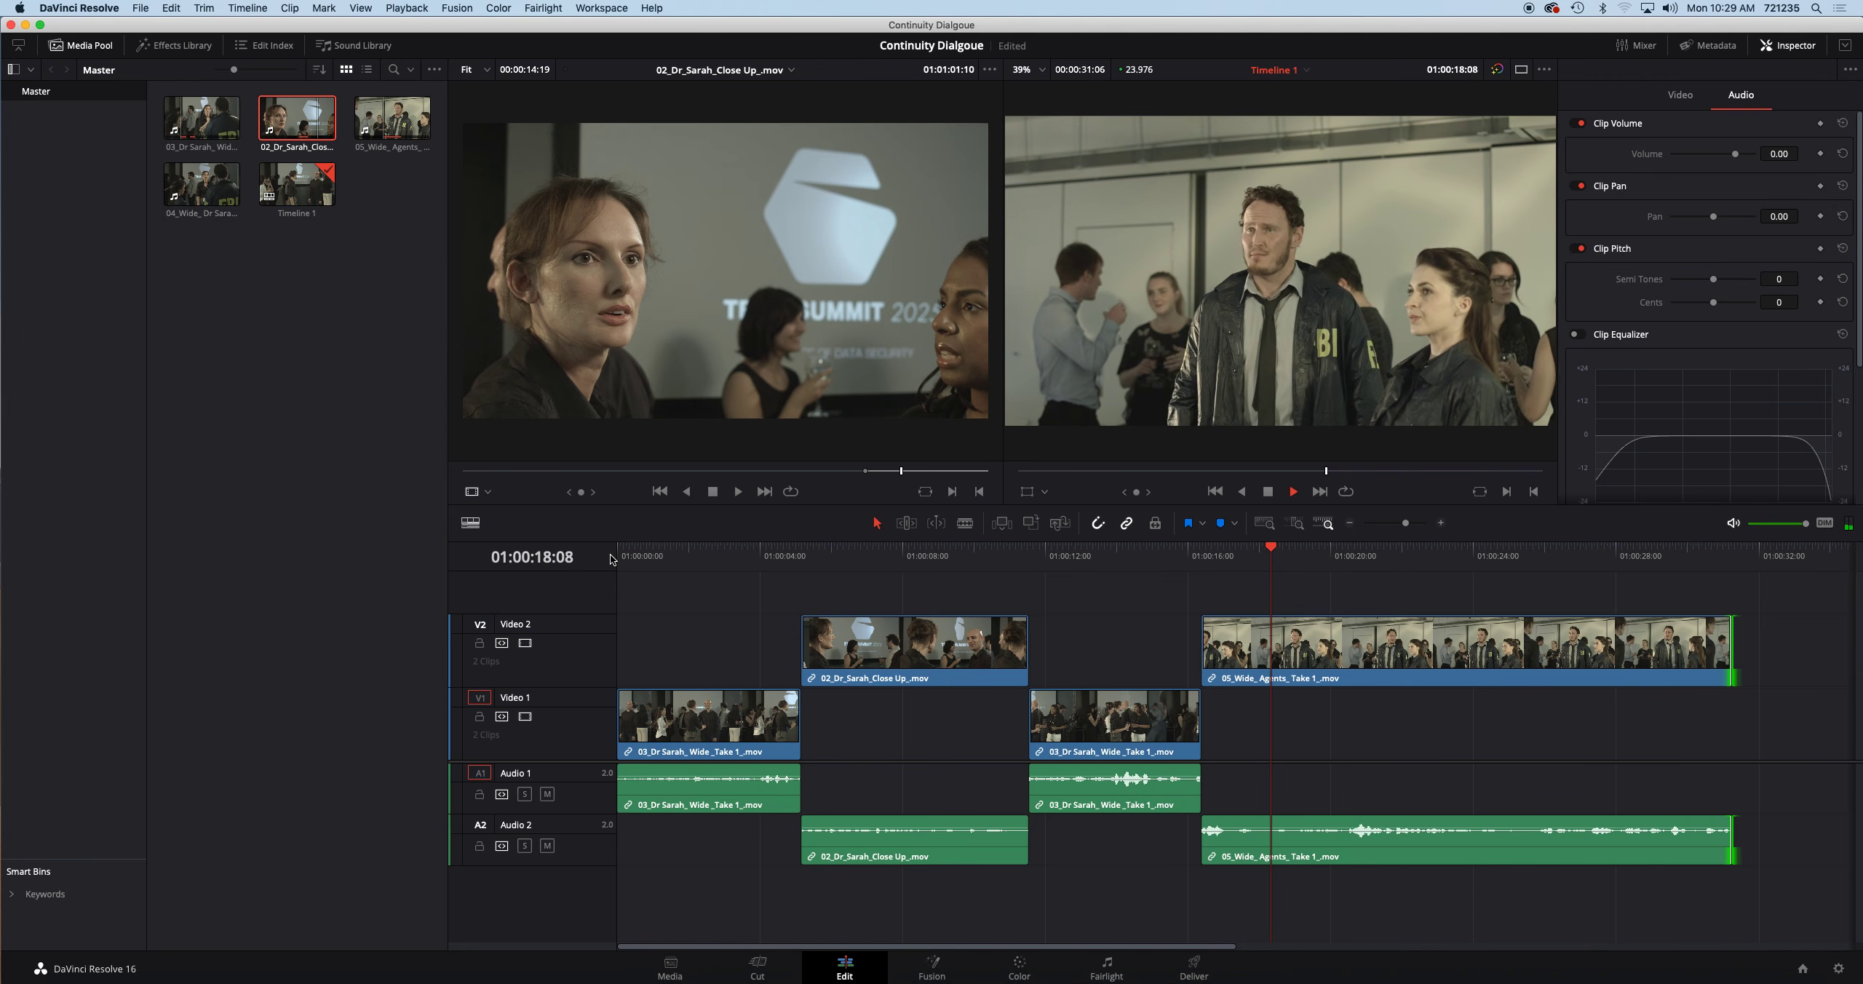
pyautogui.press('space')
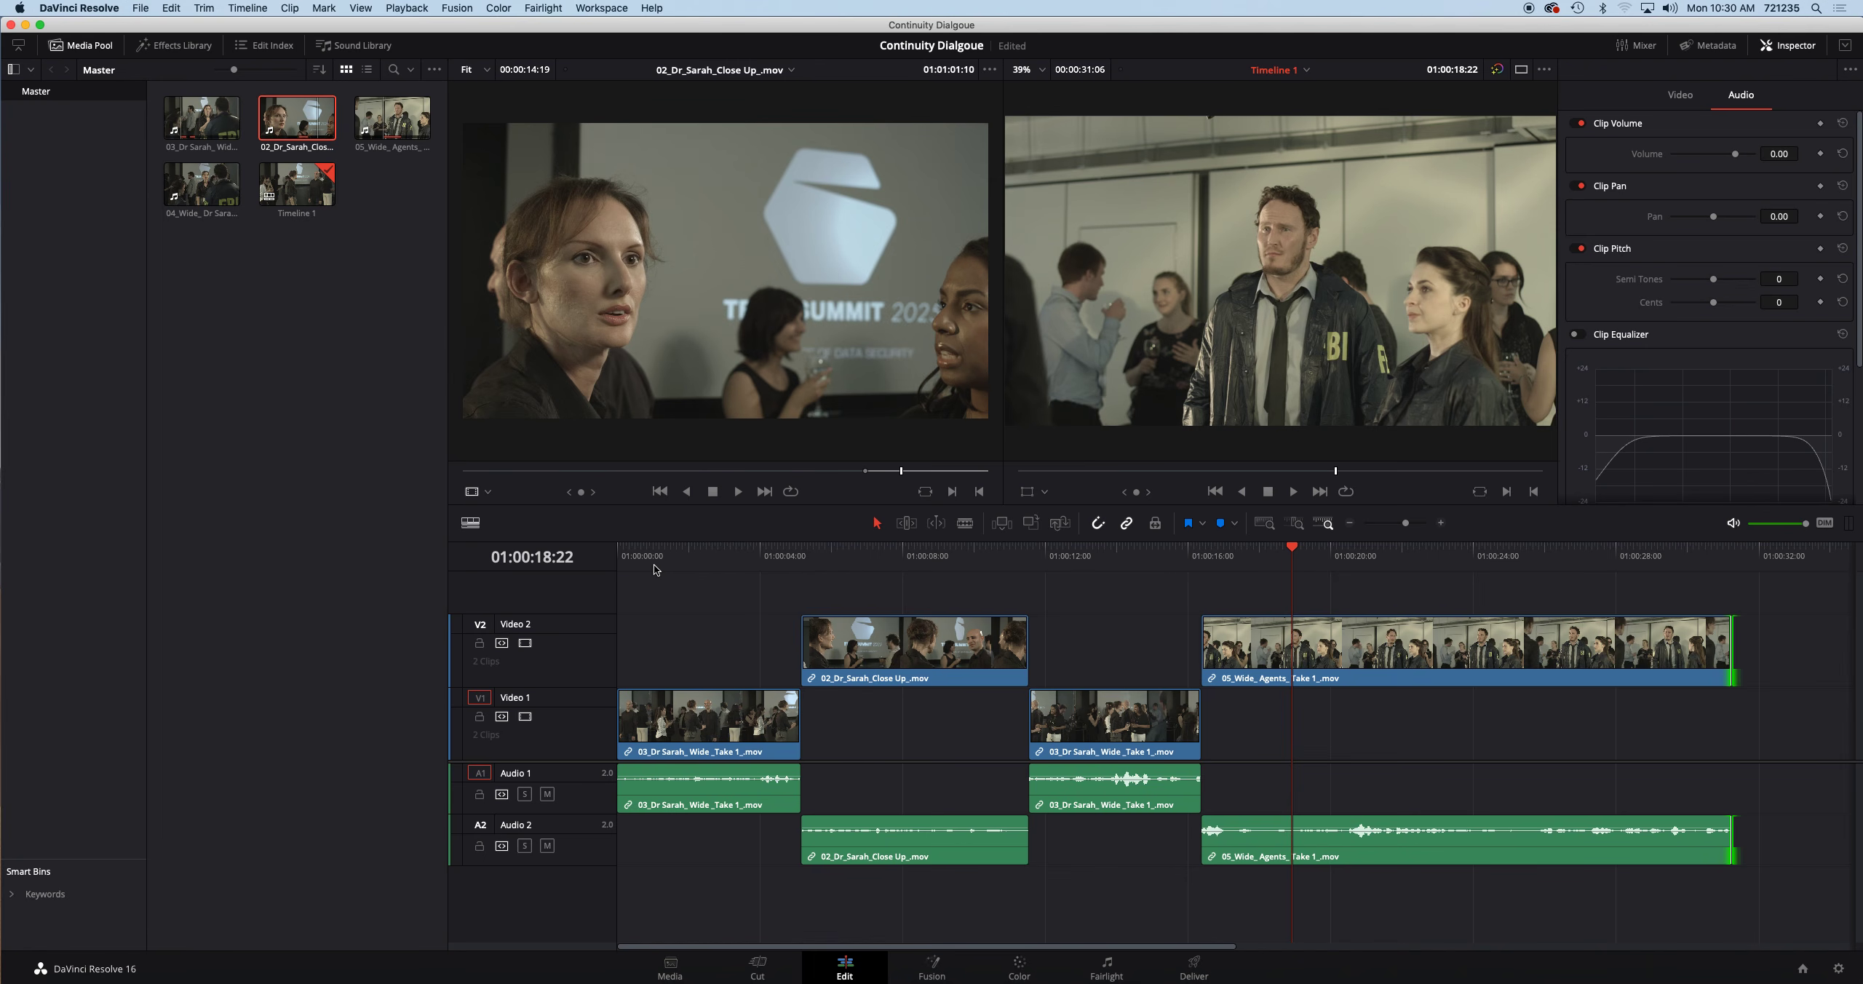
pyautogui.click(877, 556)
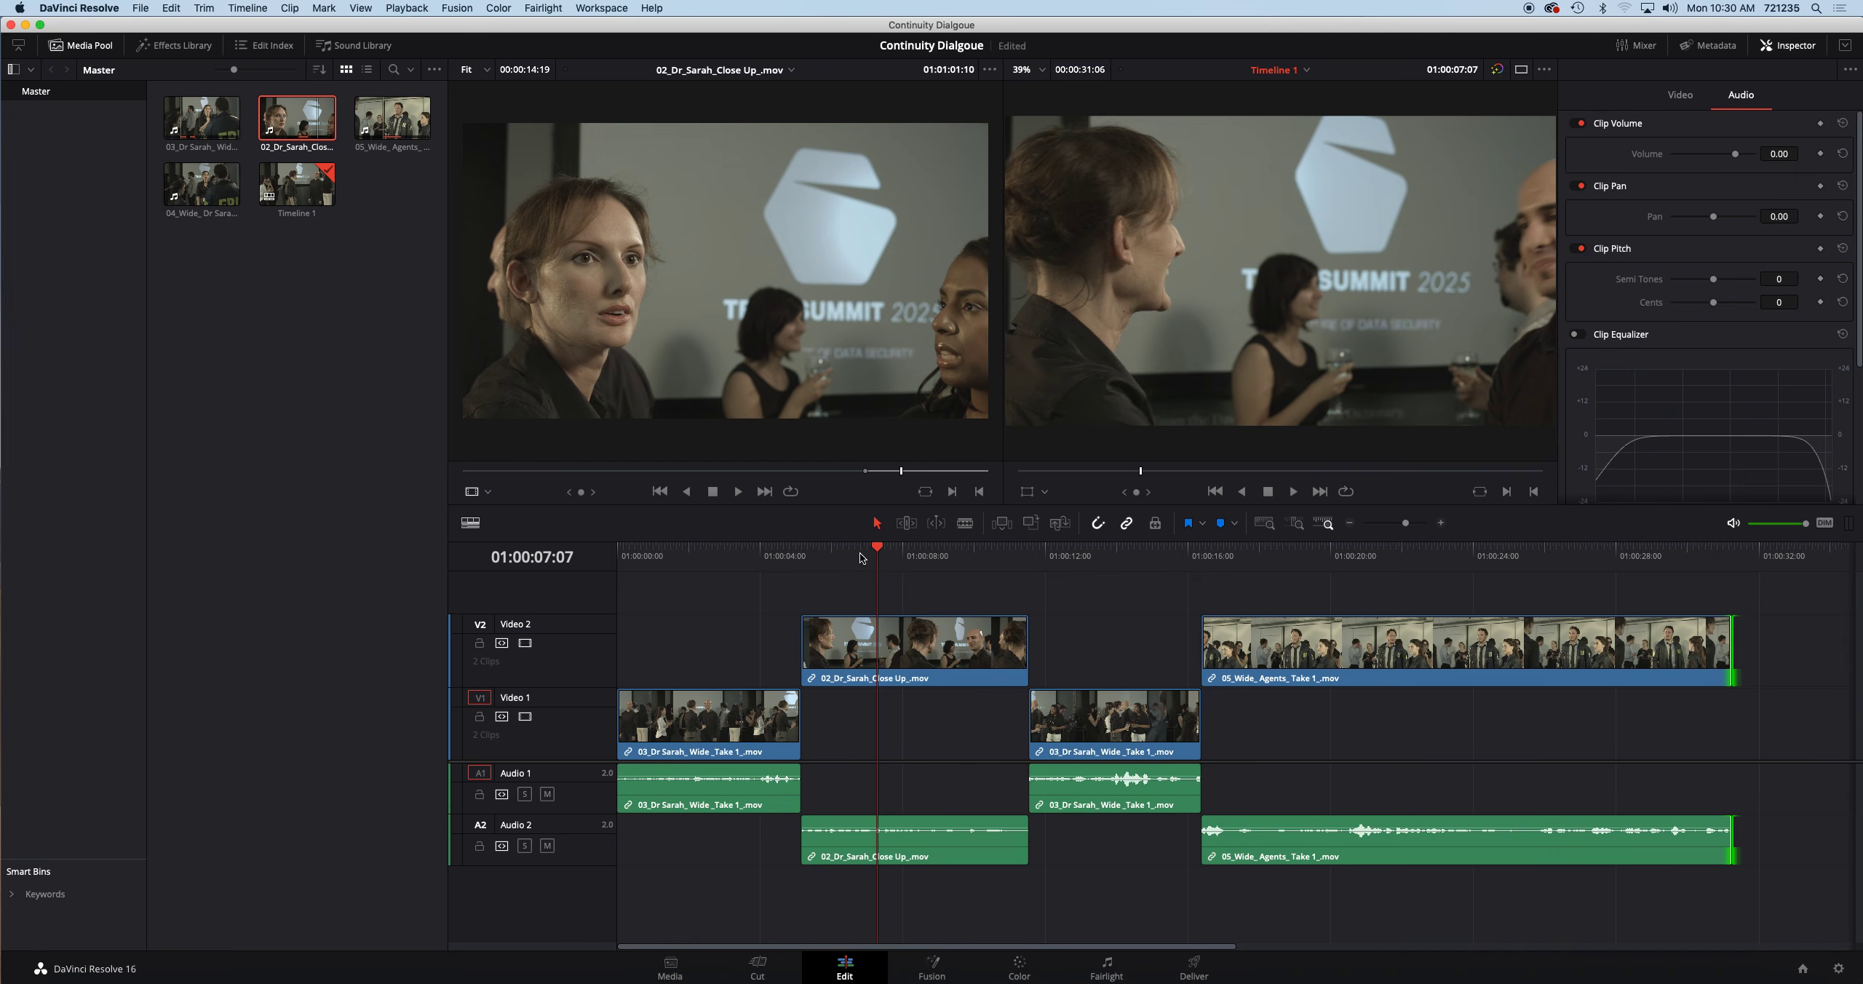
pyautogui.press('space')
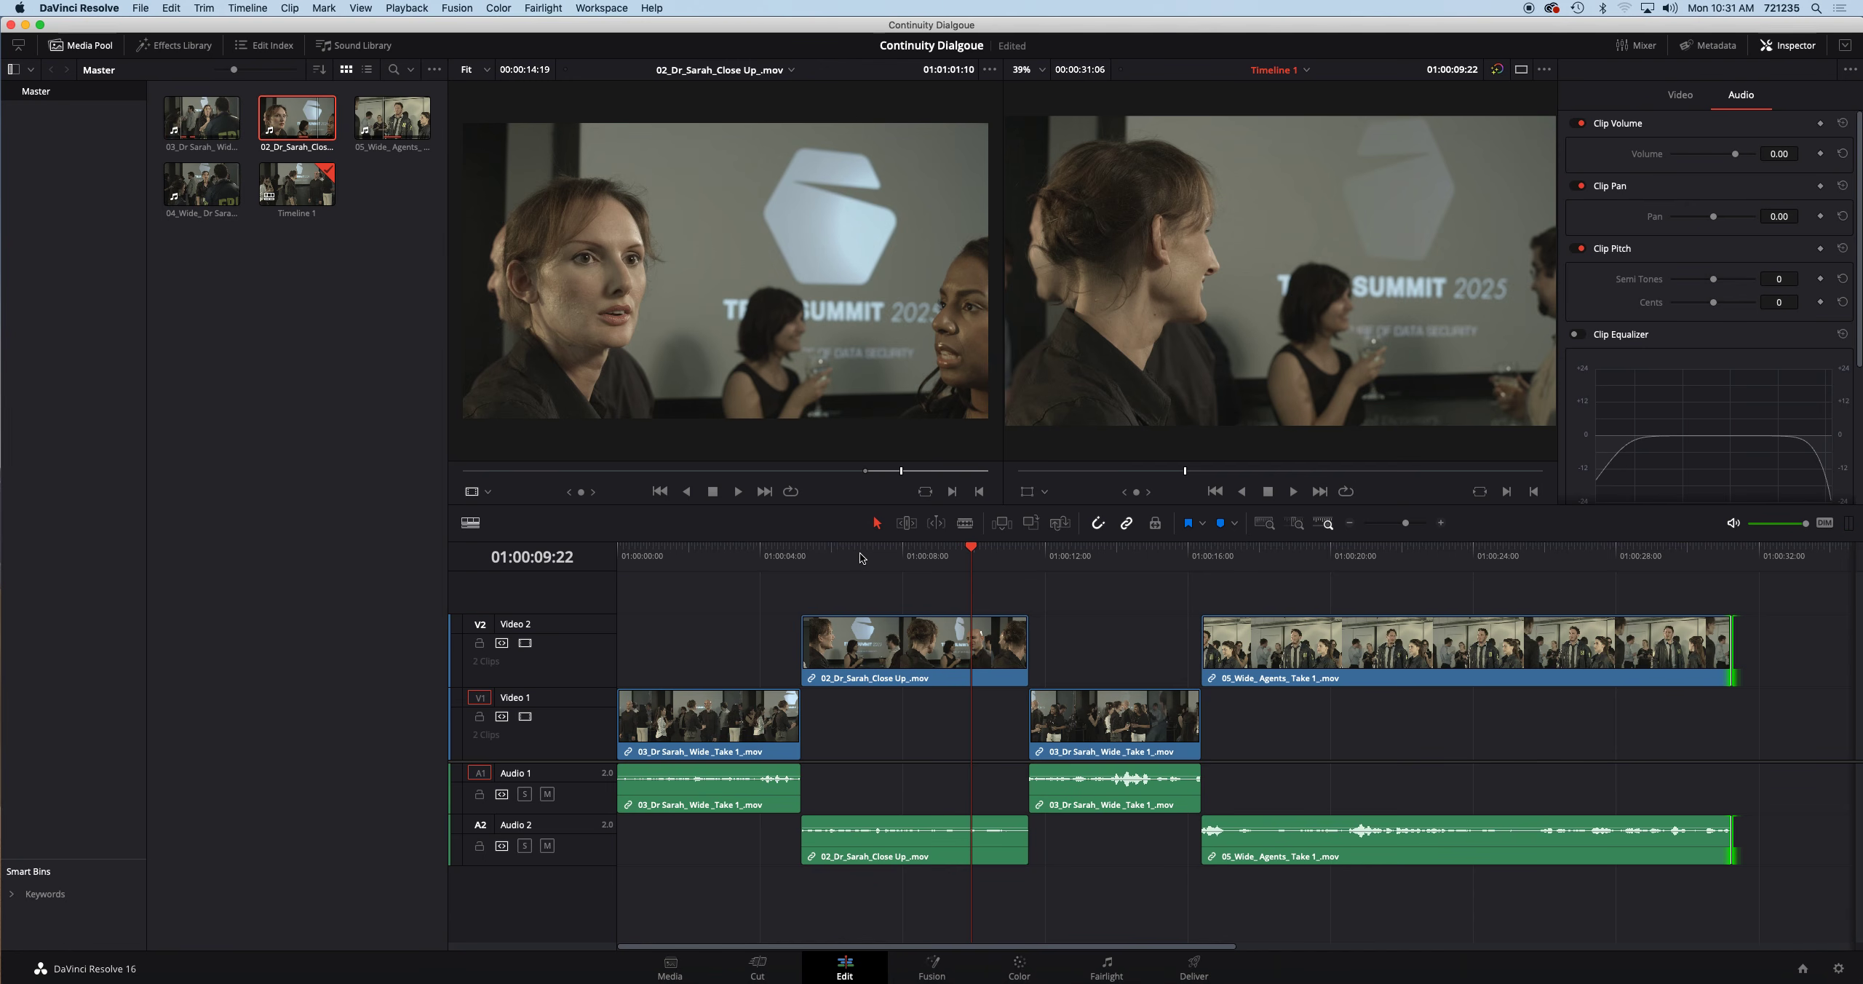
# Step: Lower the first close-up's audio on Audio 2 to a volume of -96.86 and save the project
pyautogui.click(1106, 717)
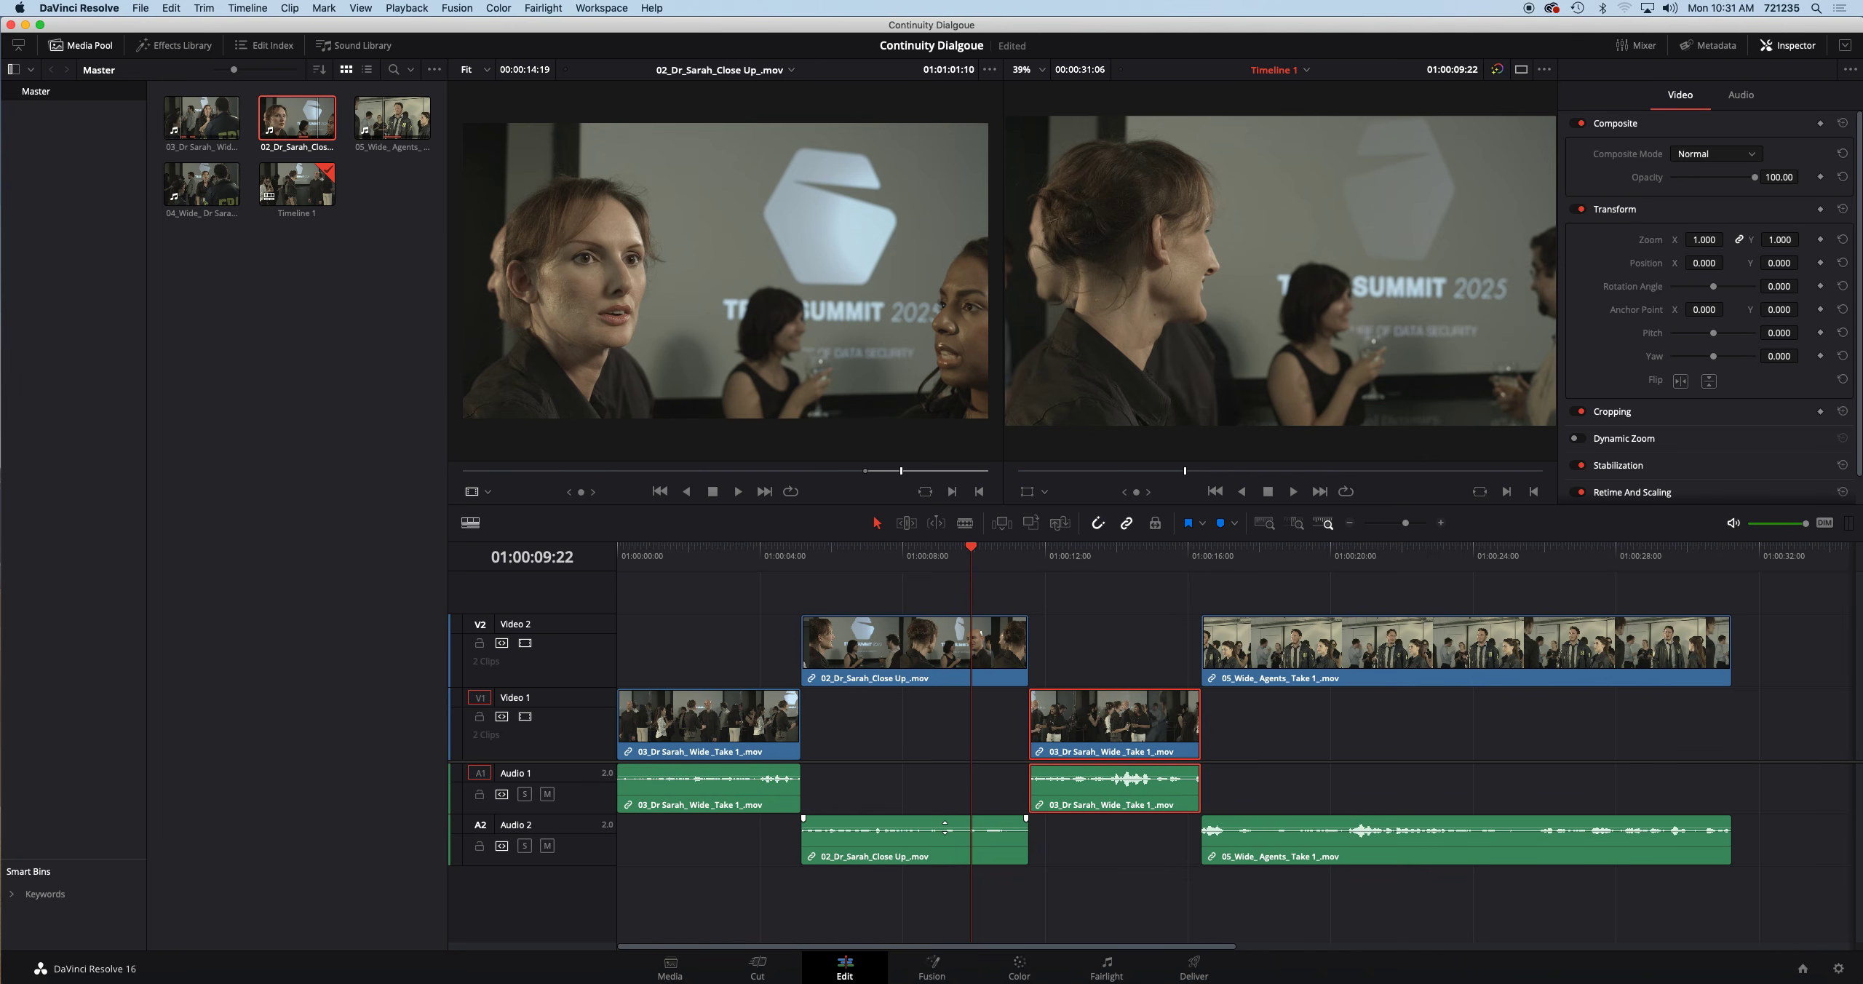
pyautogui.moveTo(953, 825); pyautogui.dragTo(942, 840)
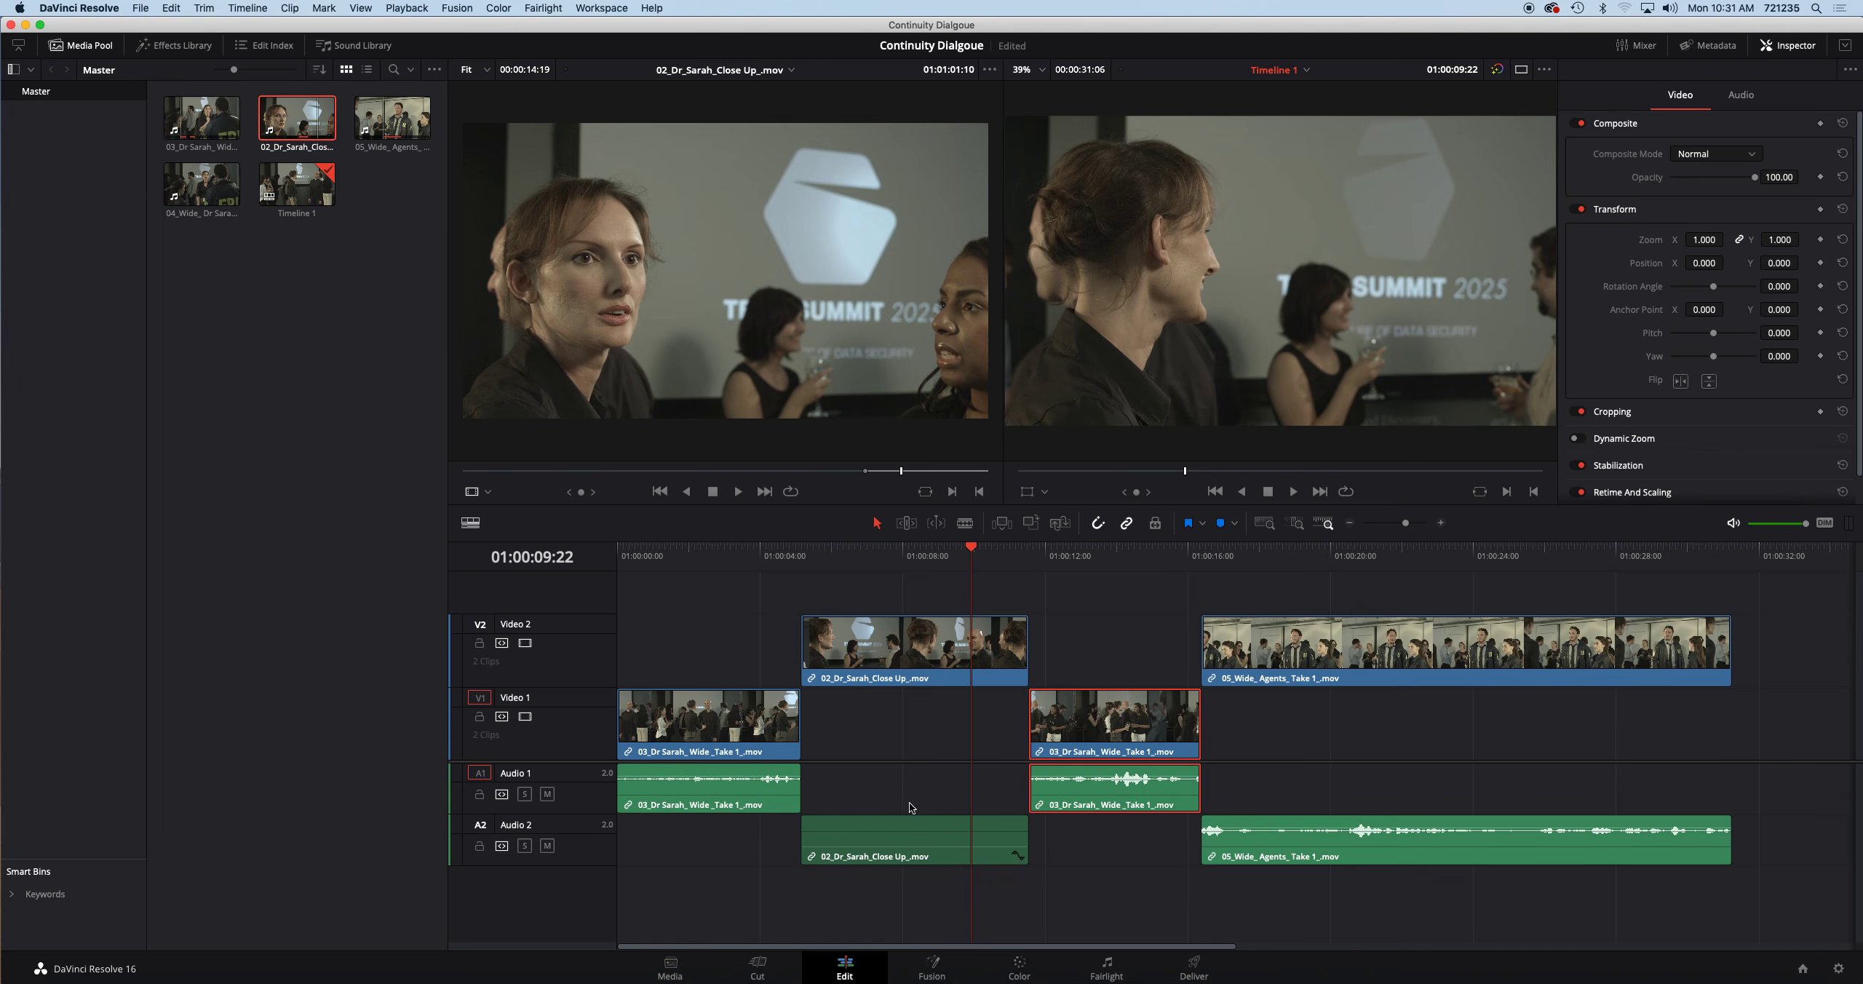
pyautogui.press('super+s')
# Step: With linked selection off, extend only the second wide clip's audio back to the first wide clip's end and play the result
pyautogui.click(1130, 799)
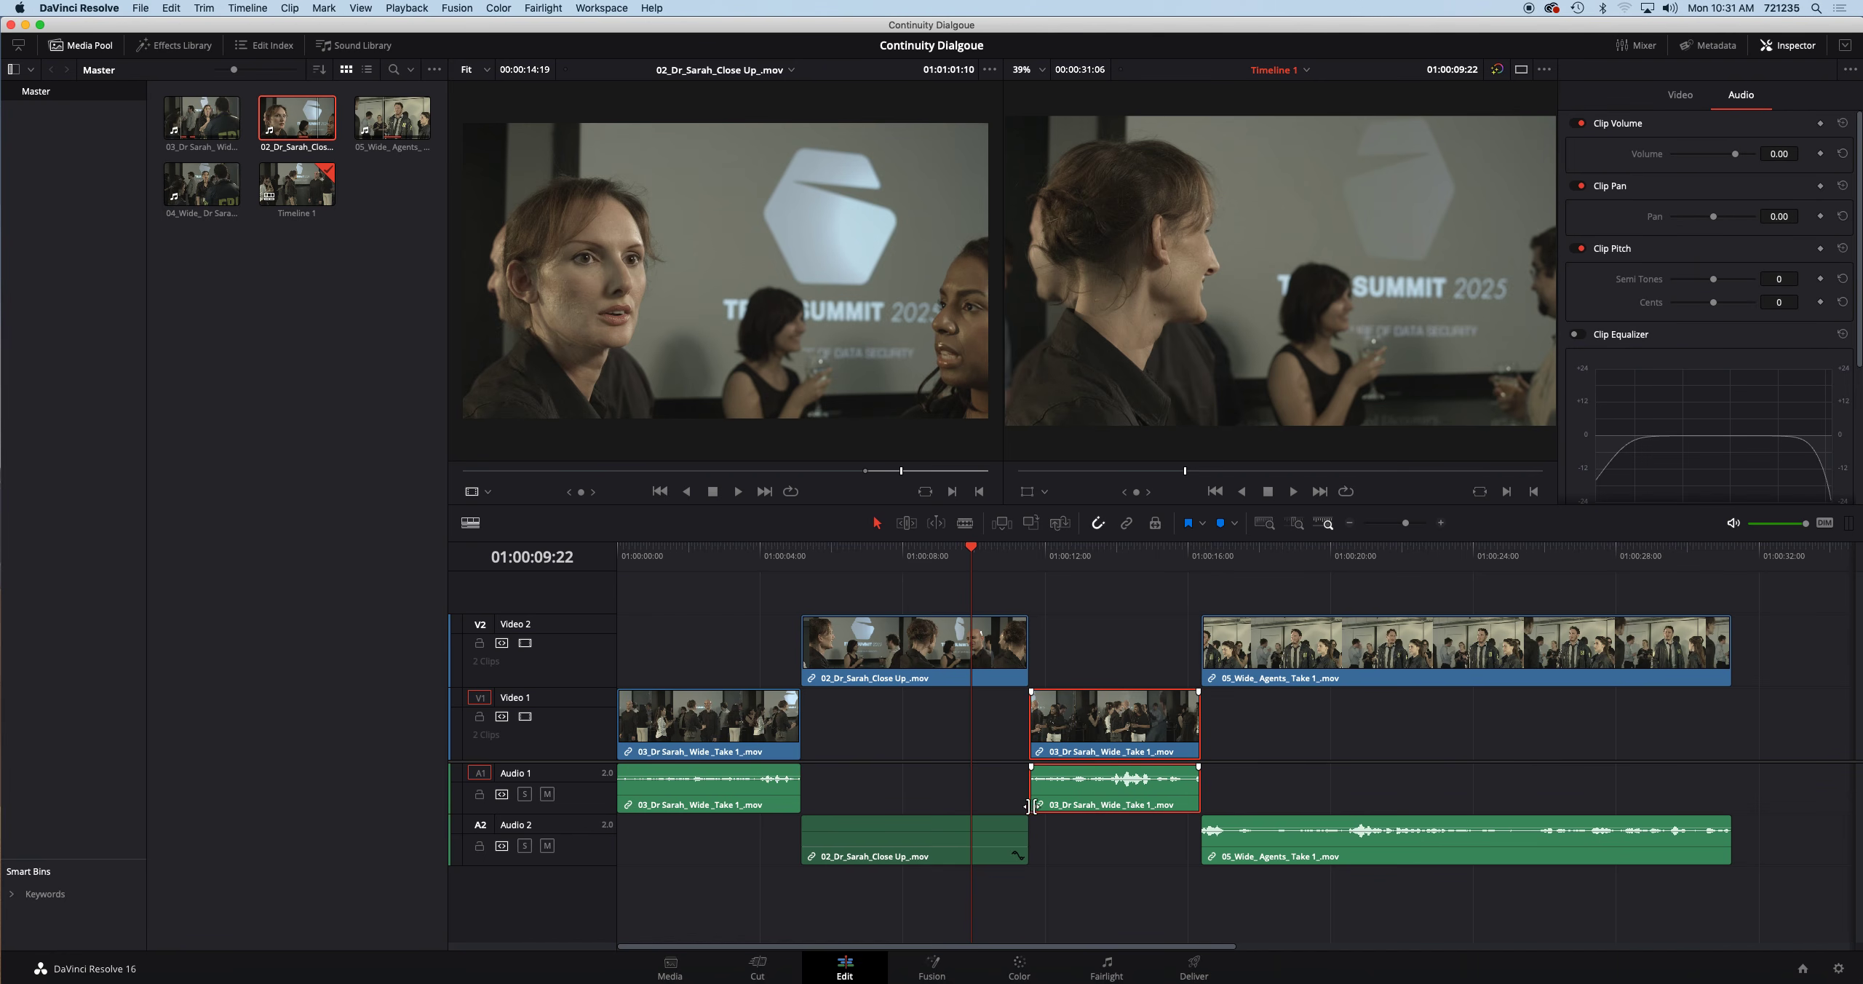
pyautogui.moveTo(1032, 792); pyautogui.dragTo(808, 795)
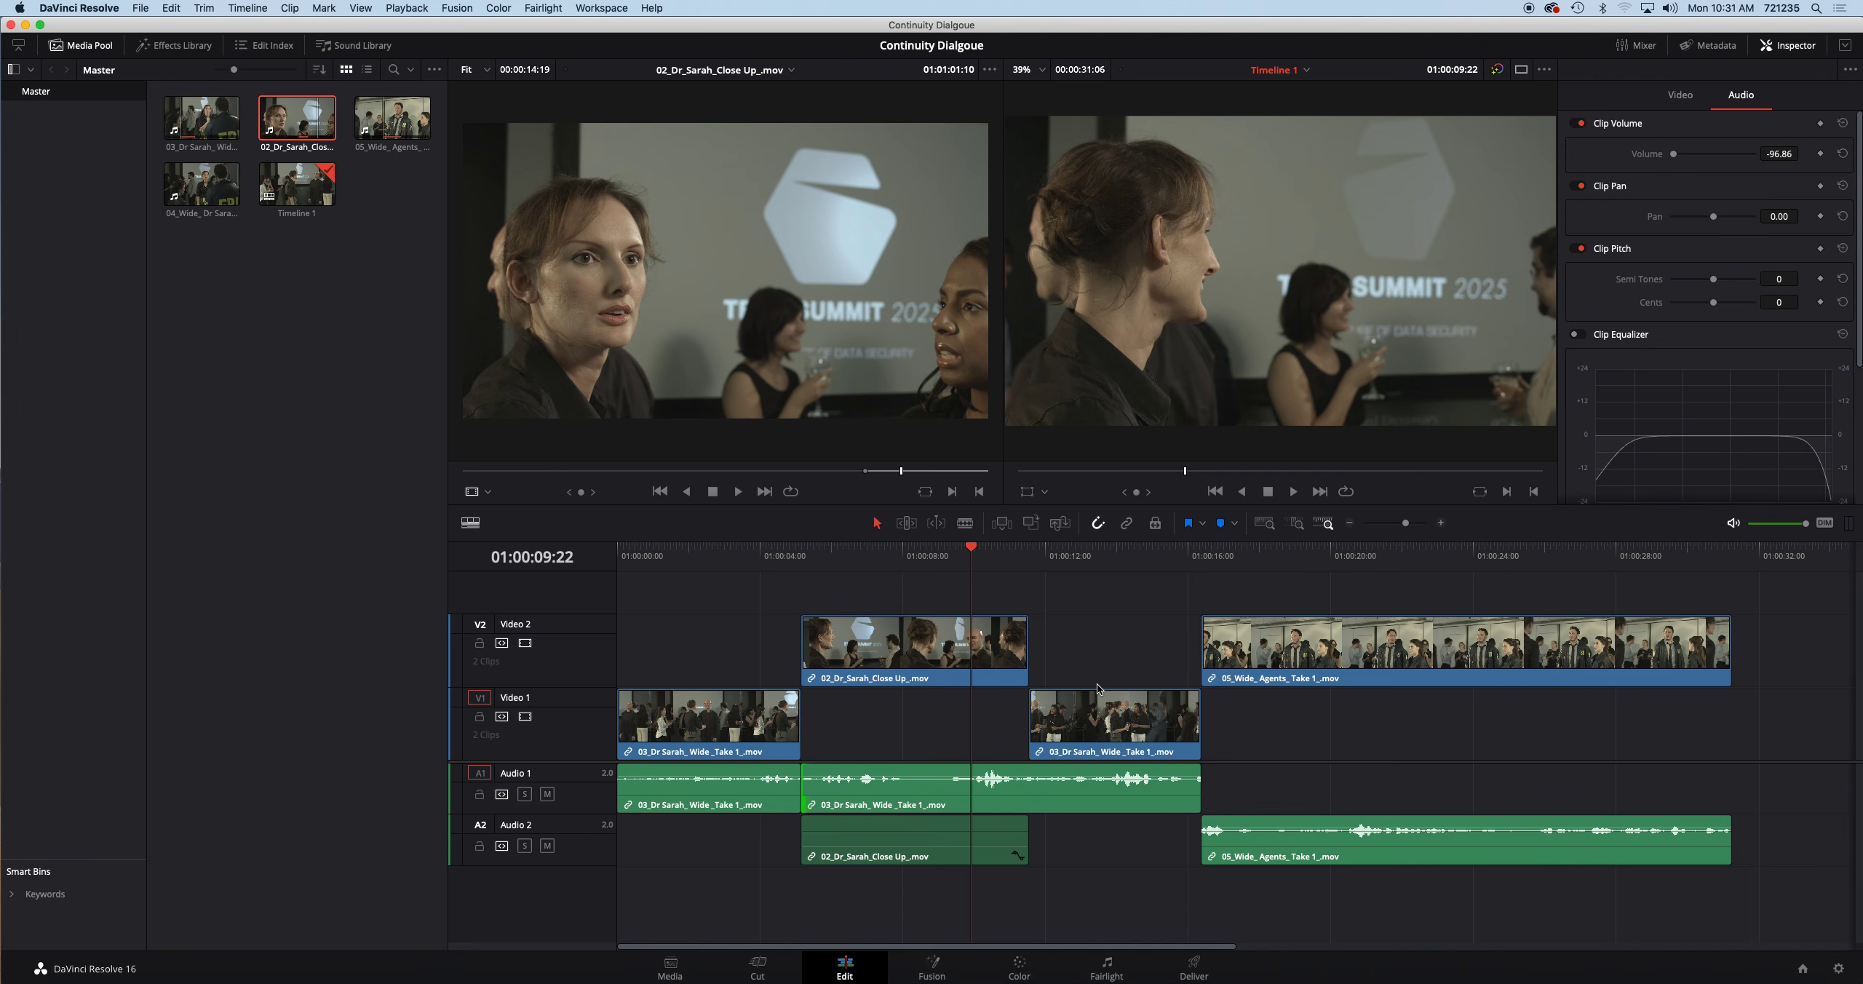
pyautogui.click(802, 553)
pyautogui.press('space')
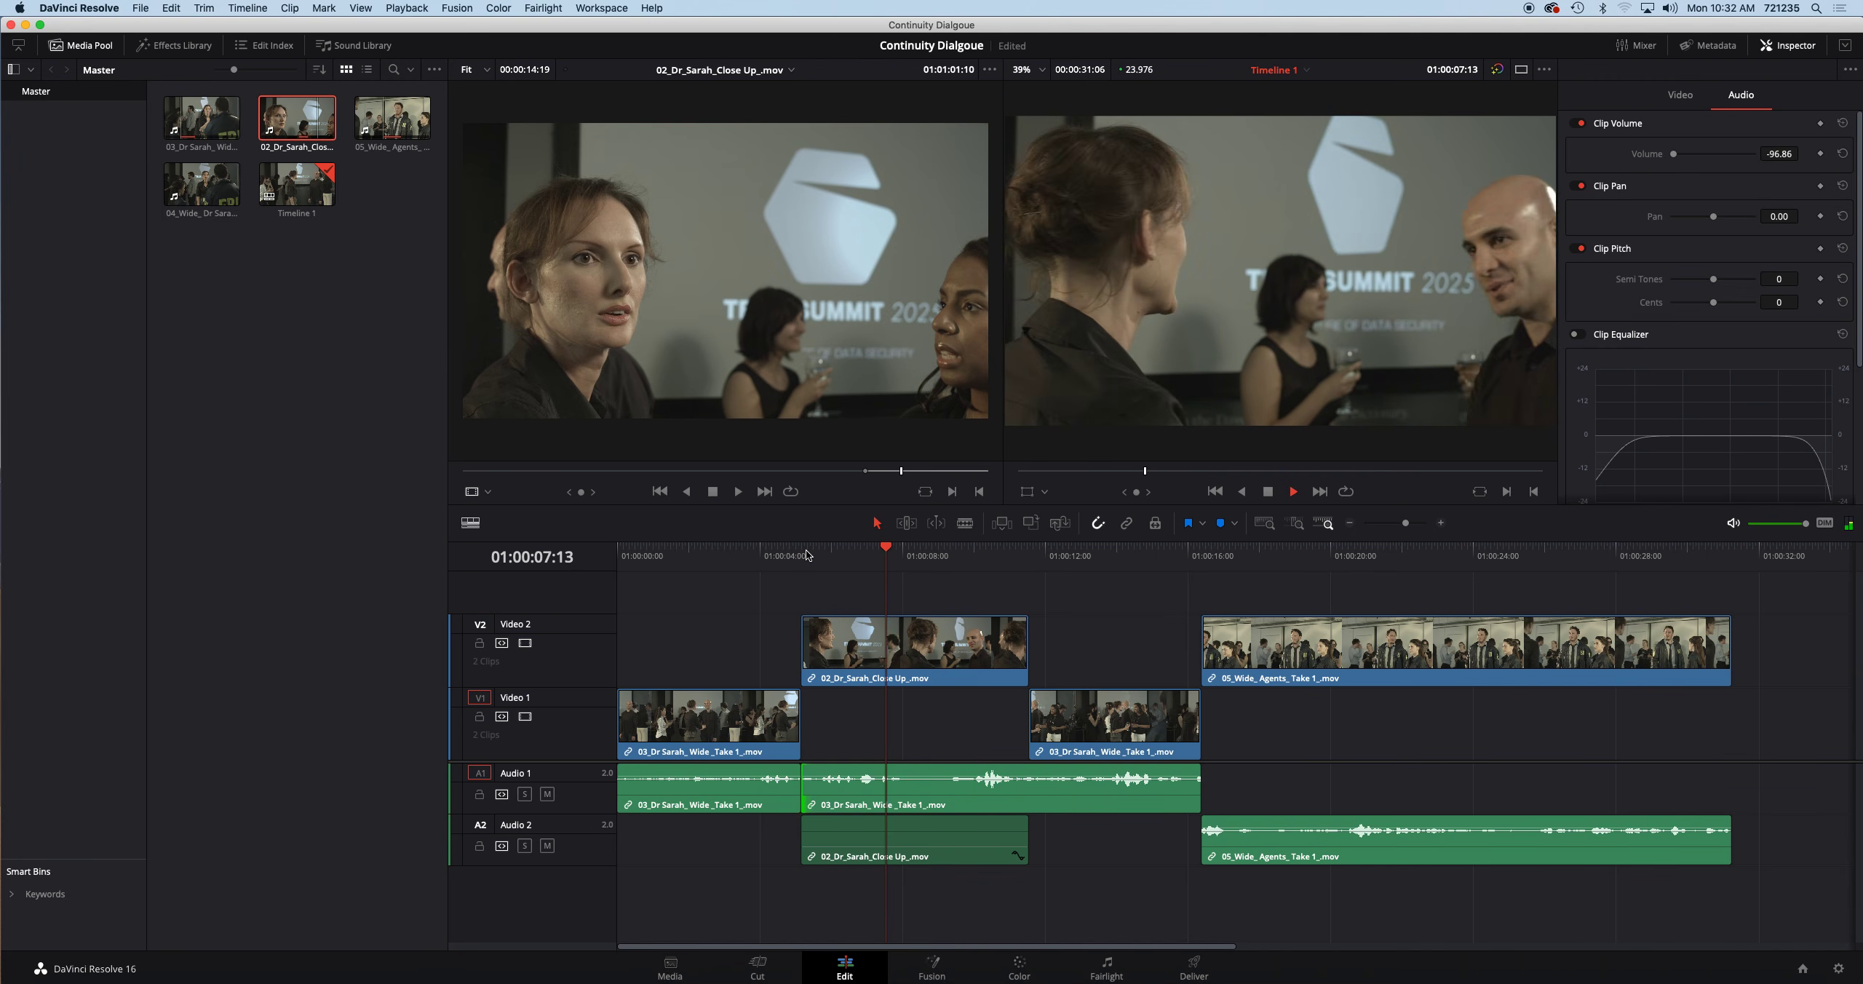
# Step: Play the sequence through the first close-up, pausing at 01:00:09:00 and stopping at 01:00:10:22
pyautogui.press('space')
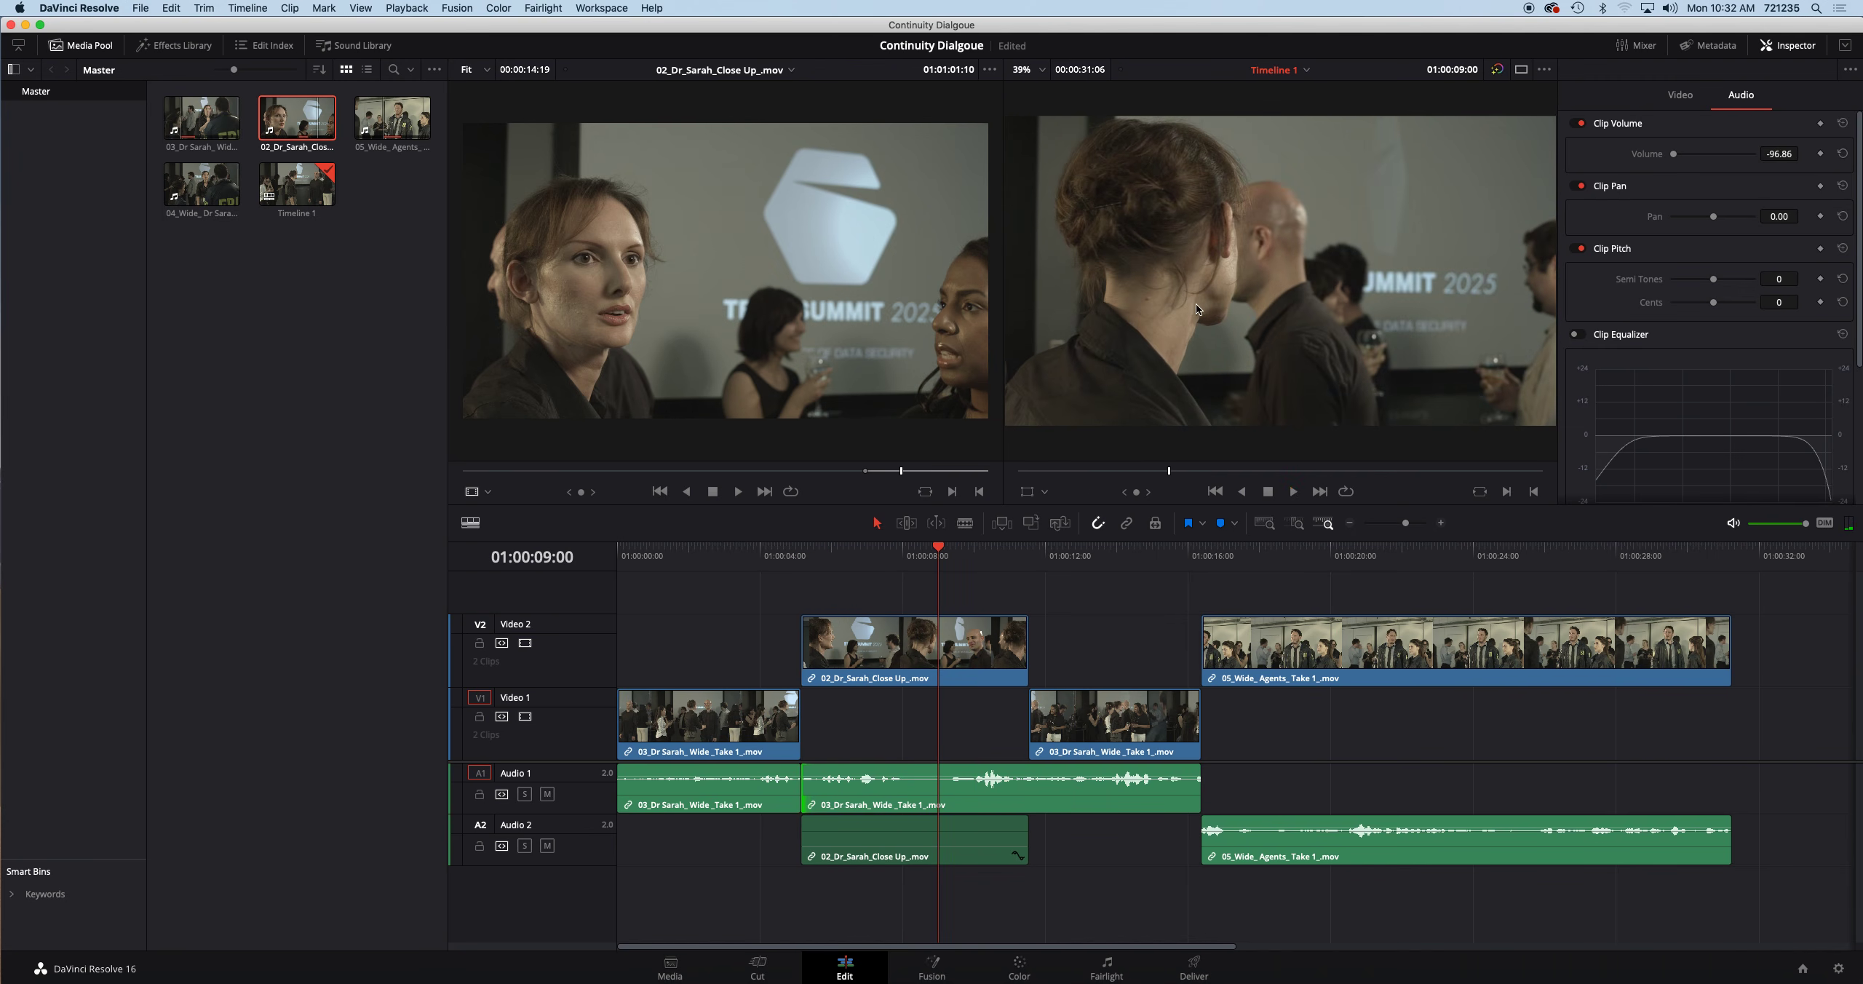
pyautogui.press('space')
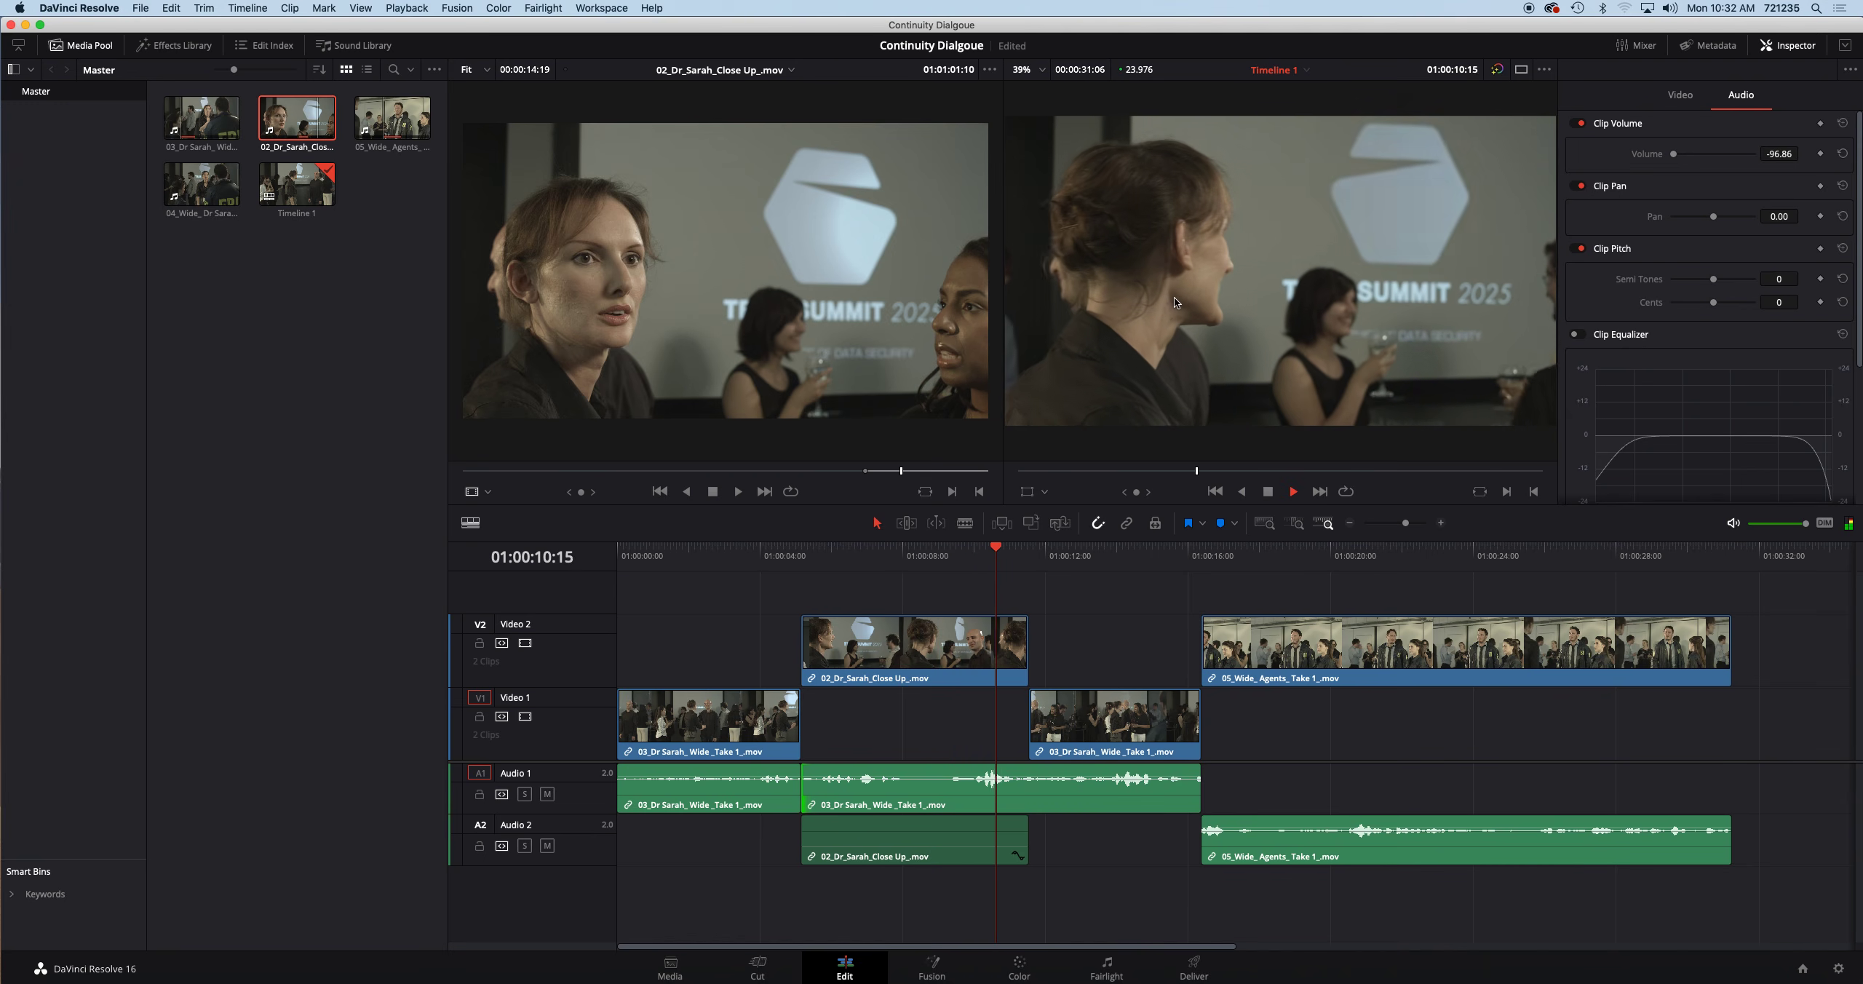
pyautogui.press('space')
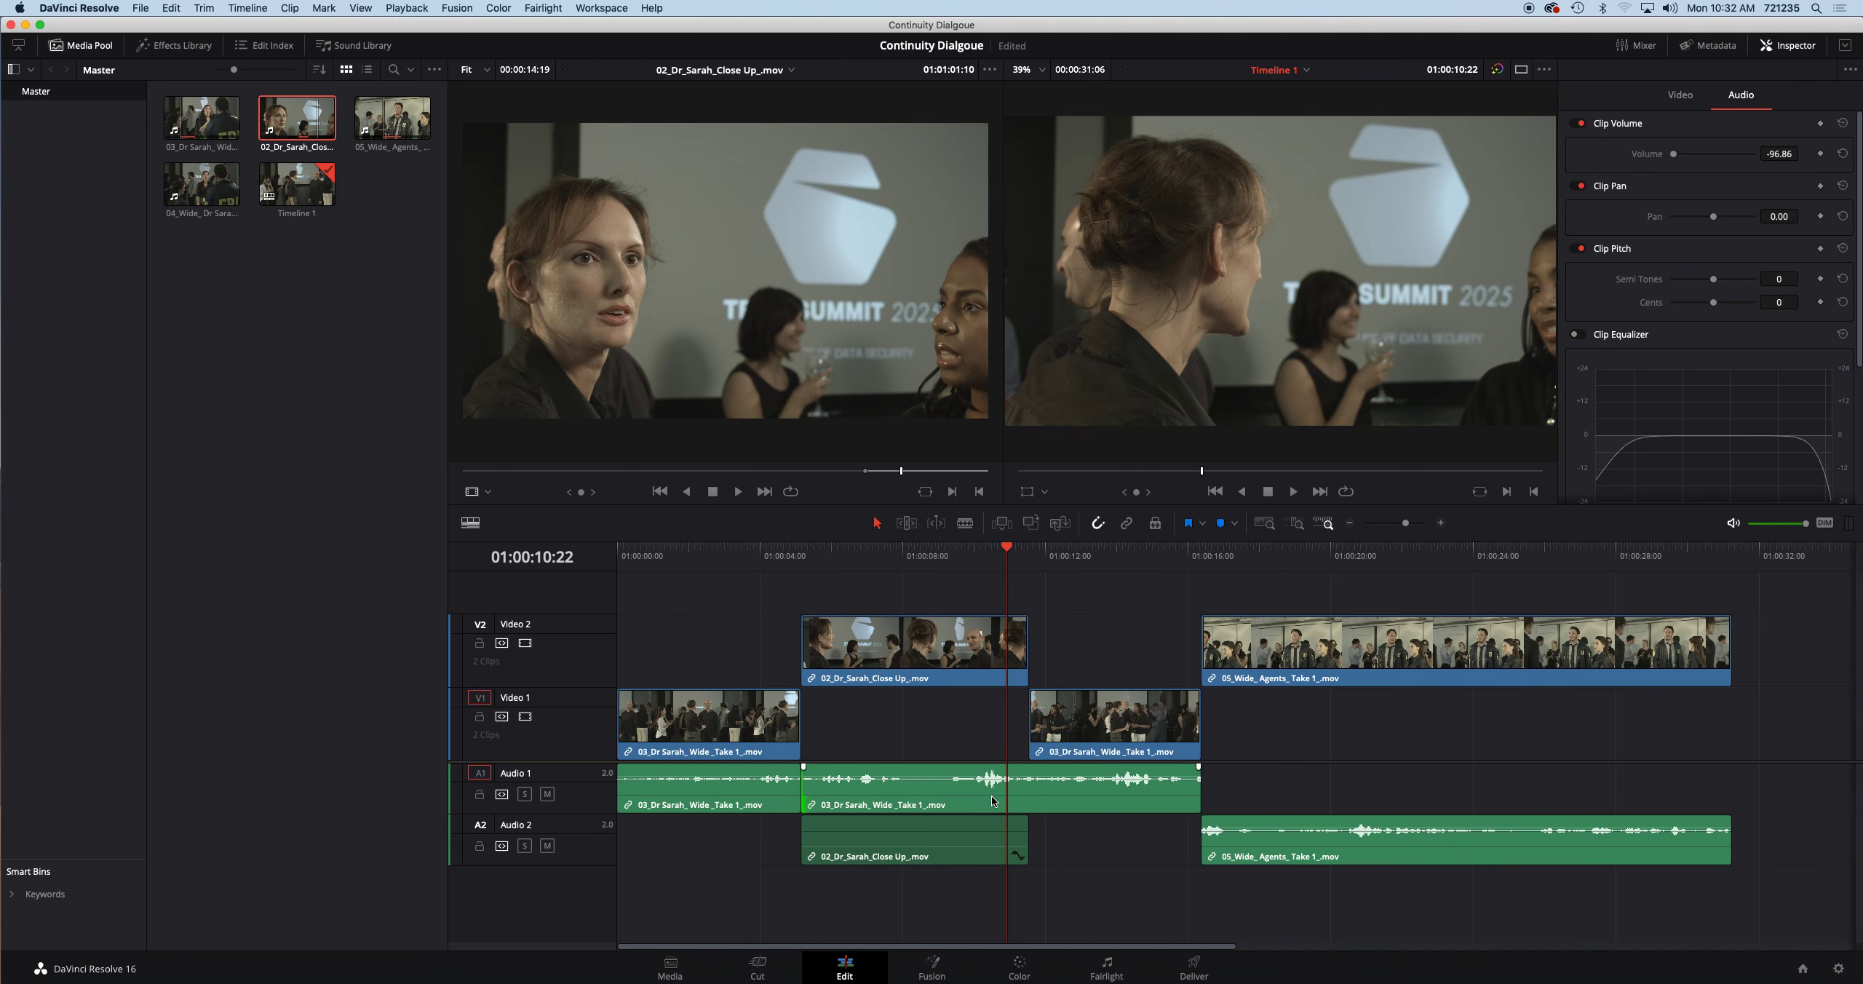
# Step: Raise the first close-up's audio to a volume of 3.49, trim the second wide clip's audio start to about 01:00:09:07, and play the result
pyautogui.moveTo(934, 844); pyautogui.dragTo(935, 827)
pyautogui.moveTo(807, 789); pyautogui.dragTo(948, 789)
pyautogui.click(859, 572)
pyautogui.press('space')
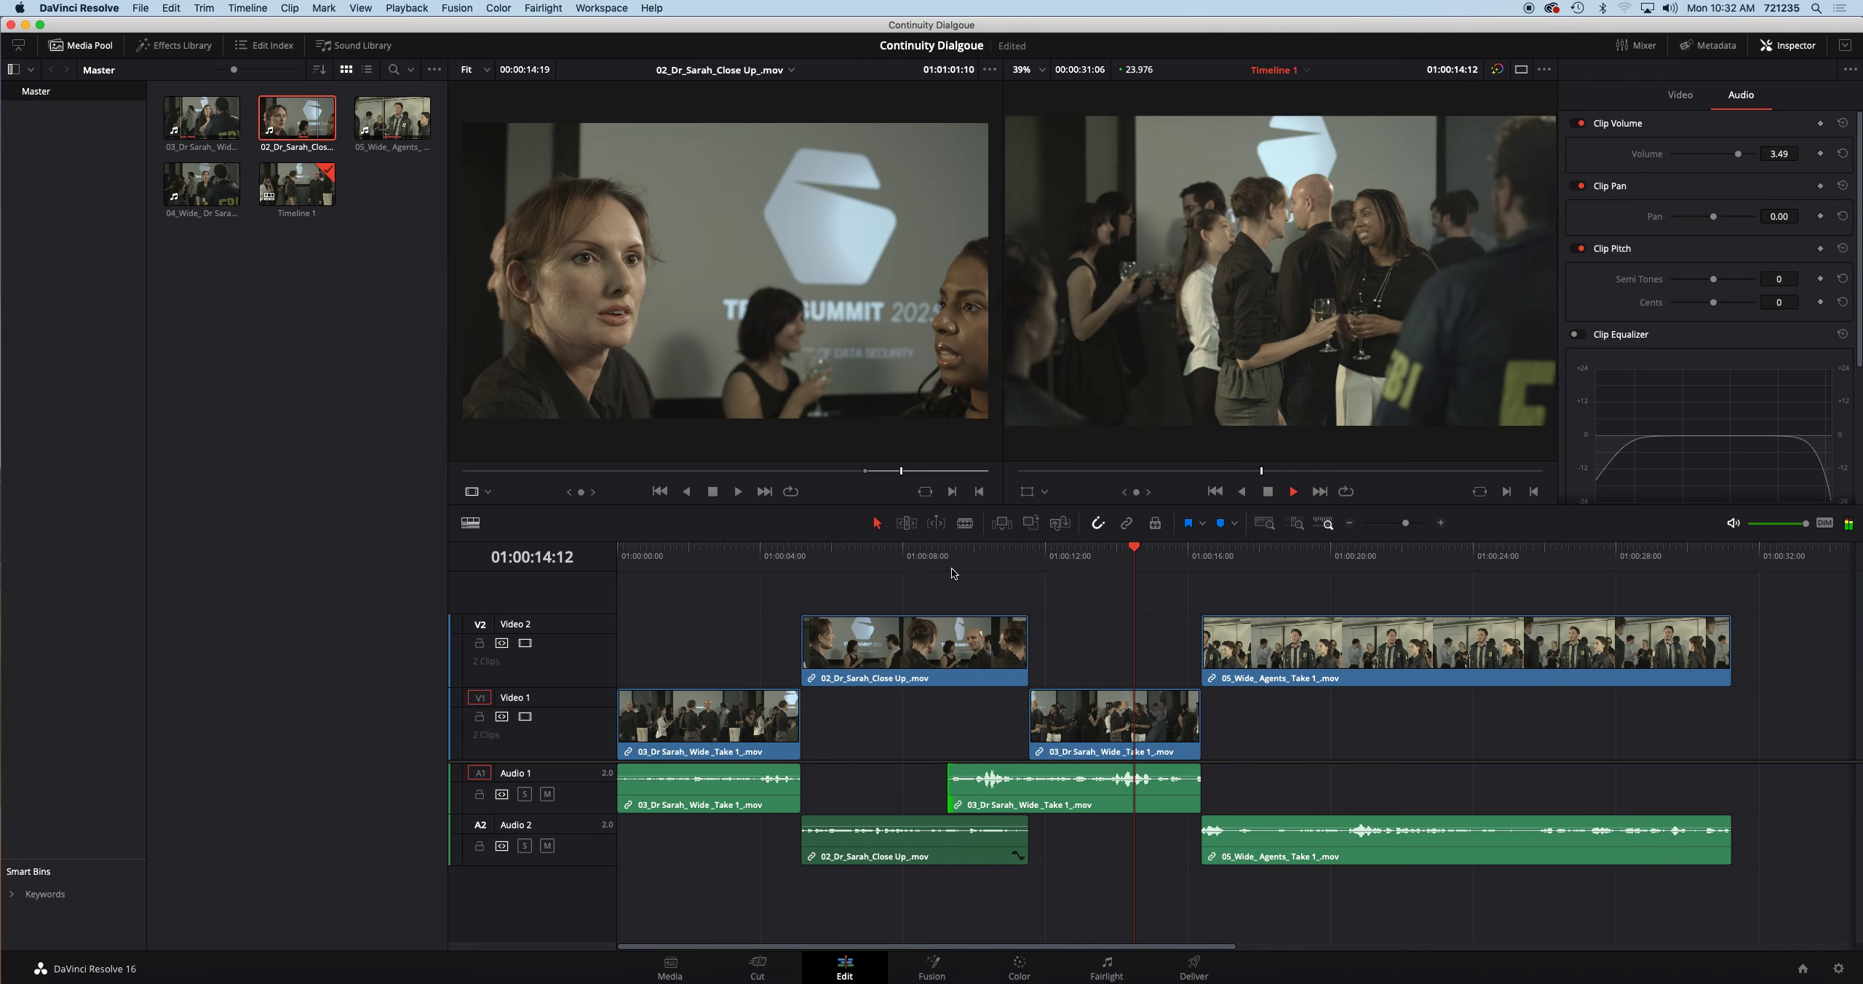
pyautogui.press('space')
# Step: Park the playhead at 01:00:09:07, select the second wide clip's video, and turn linked selection back on
pyautogui.click(941, 631)
pyautogui.click(949, 565)
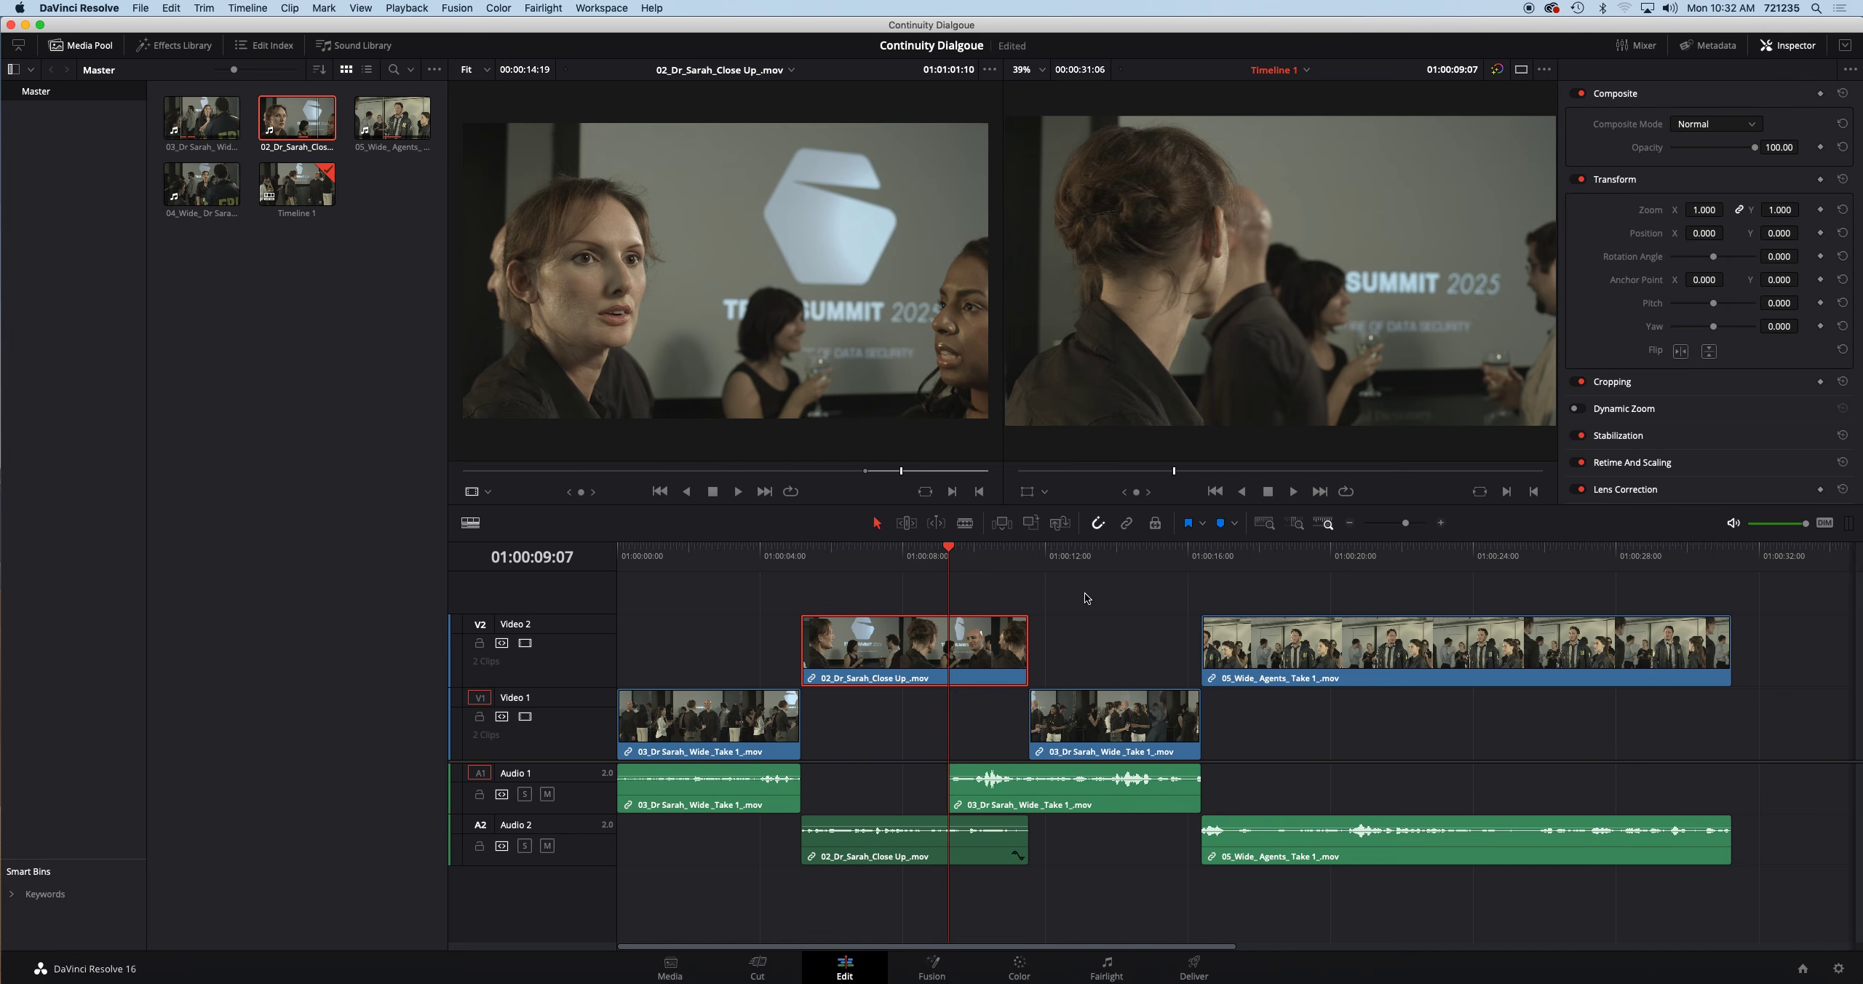
pyautogui.click(1121, 720)
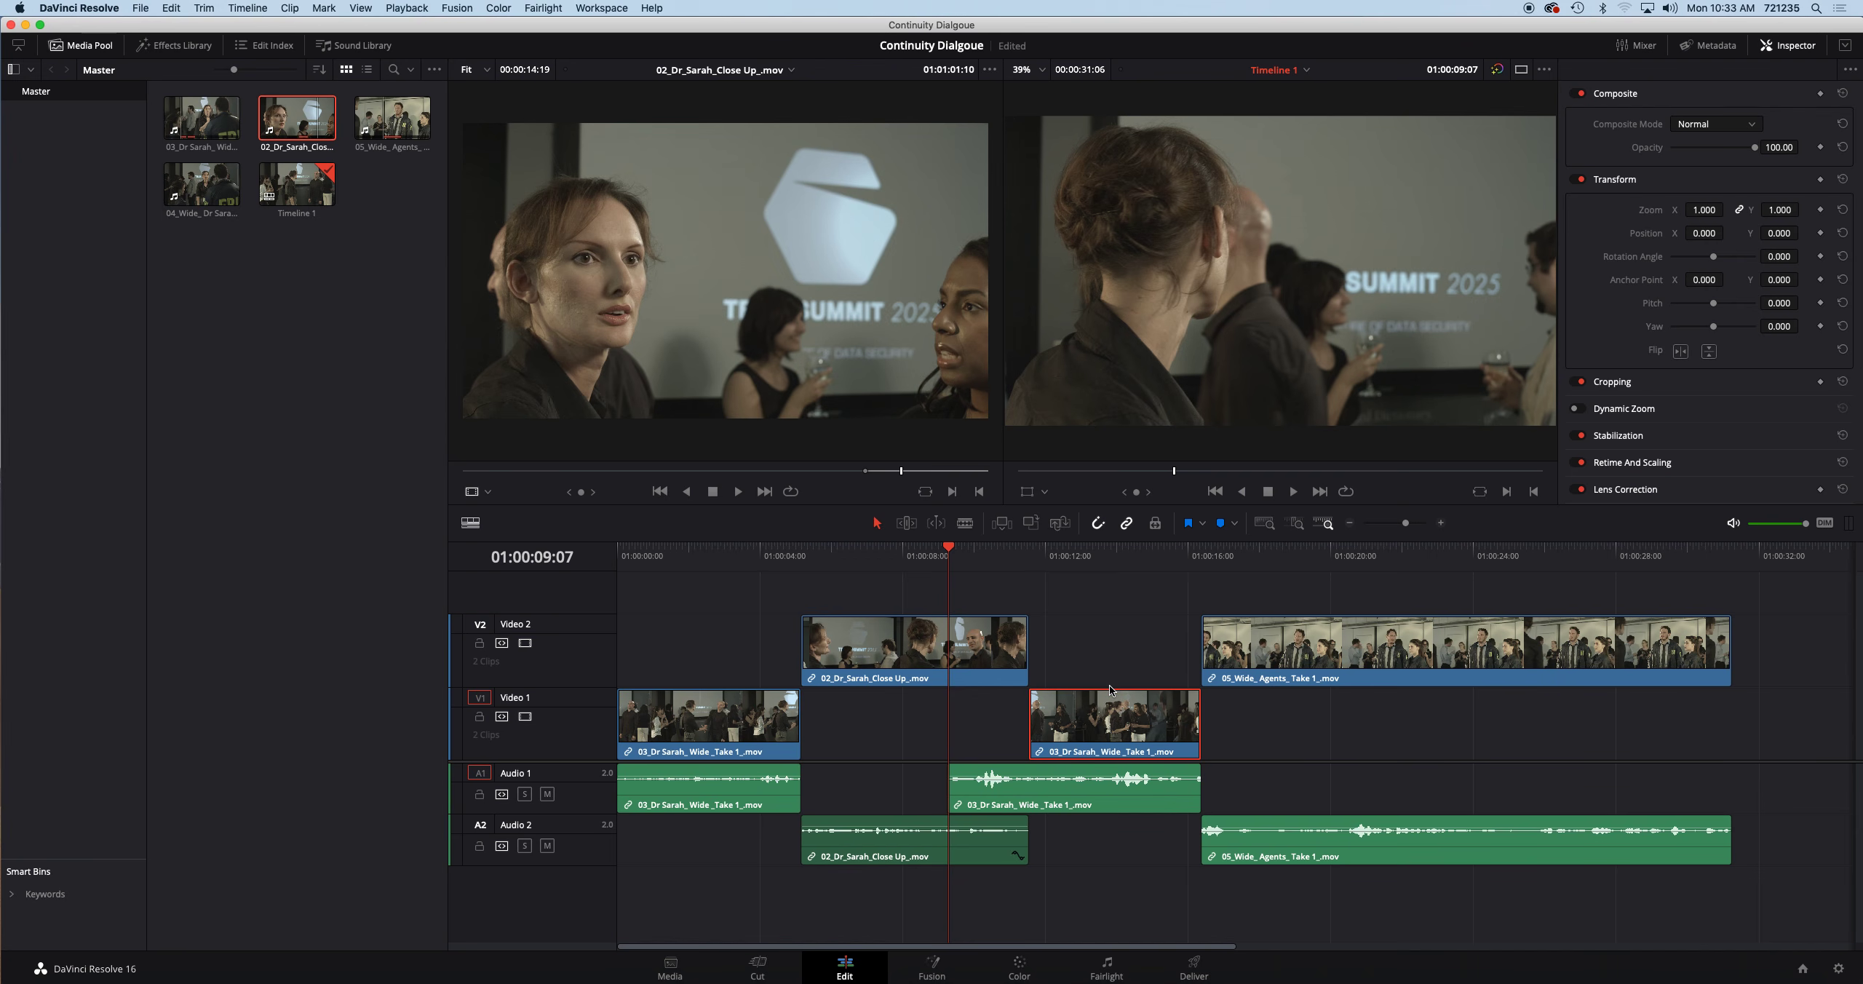
# Step: Review the cut from the first wide clip to the close-up by playing from 01:00:04:12 to 01:00:06:13
pyautogui.moveTo(920, 558); pyautogui.dragTo(849, 560)
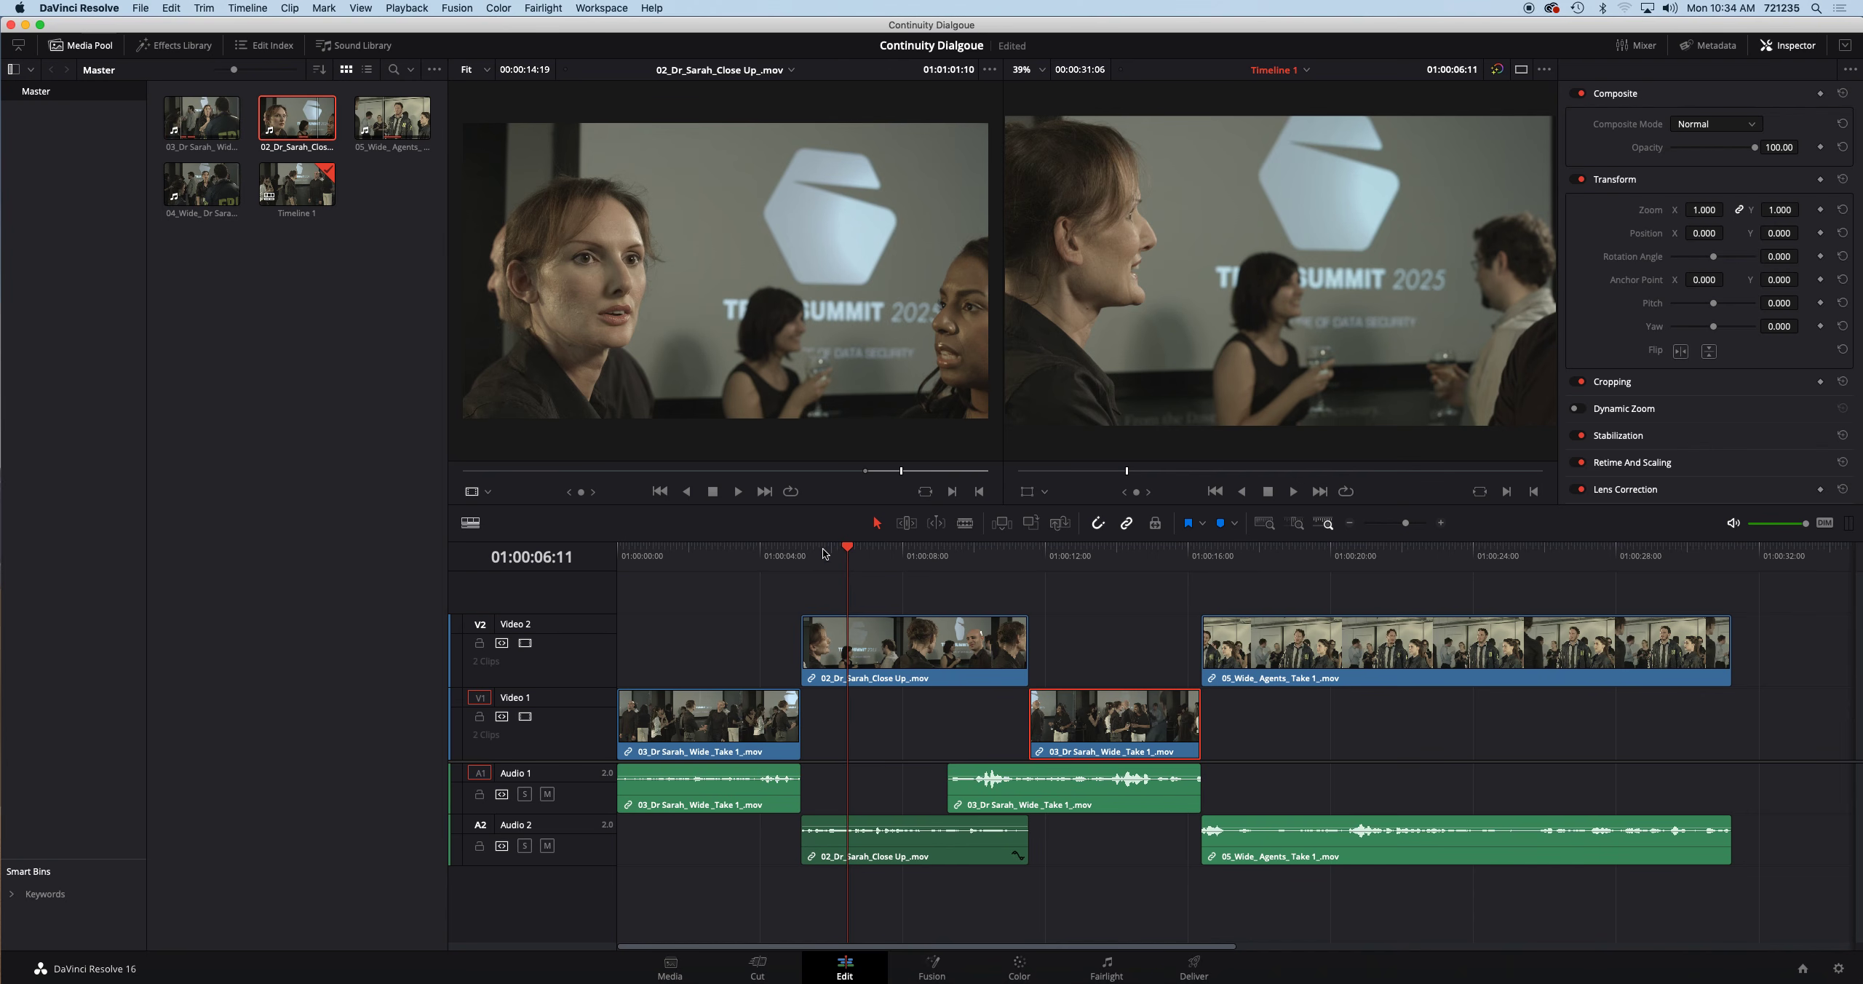
pyautogui.moveTo(841, 555); pyautogui.dragTo(777, 557)
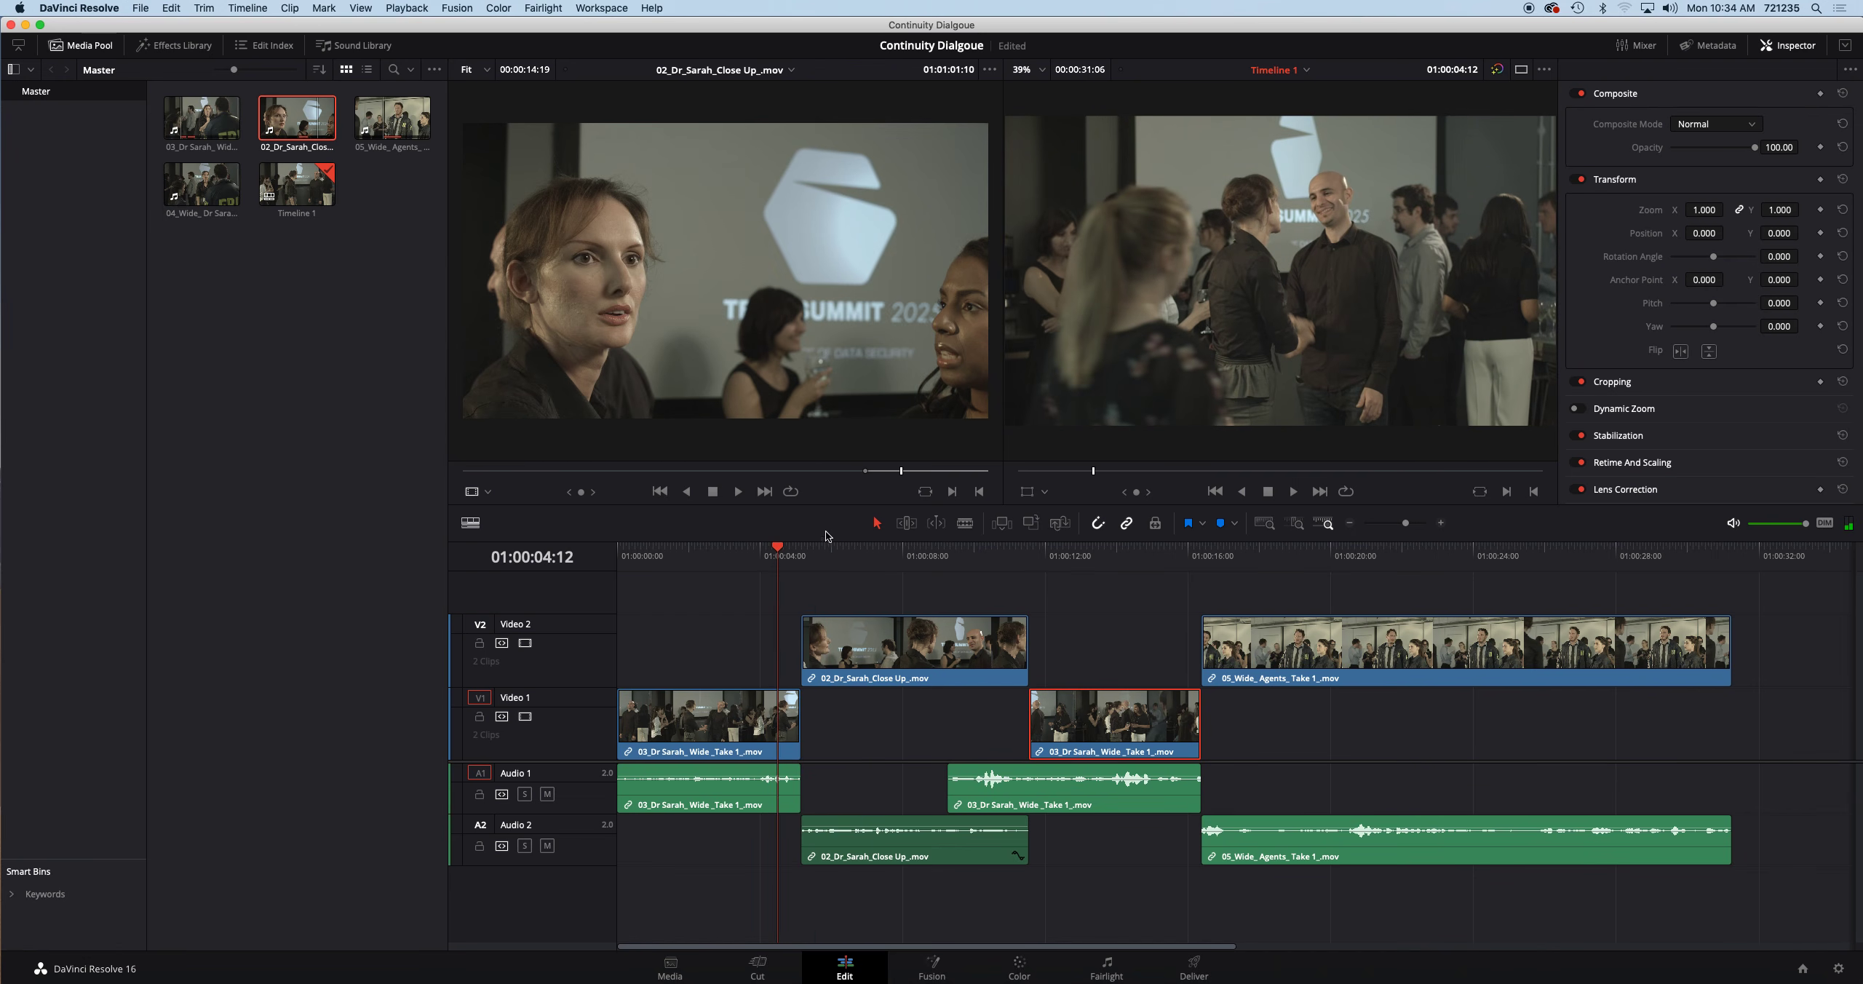
pyautogui.press('space')
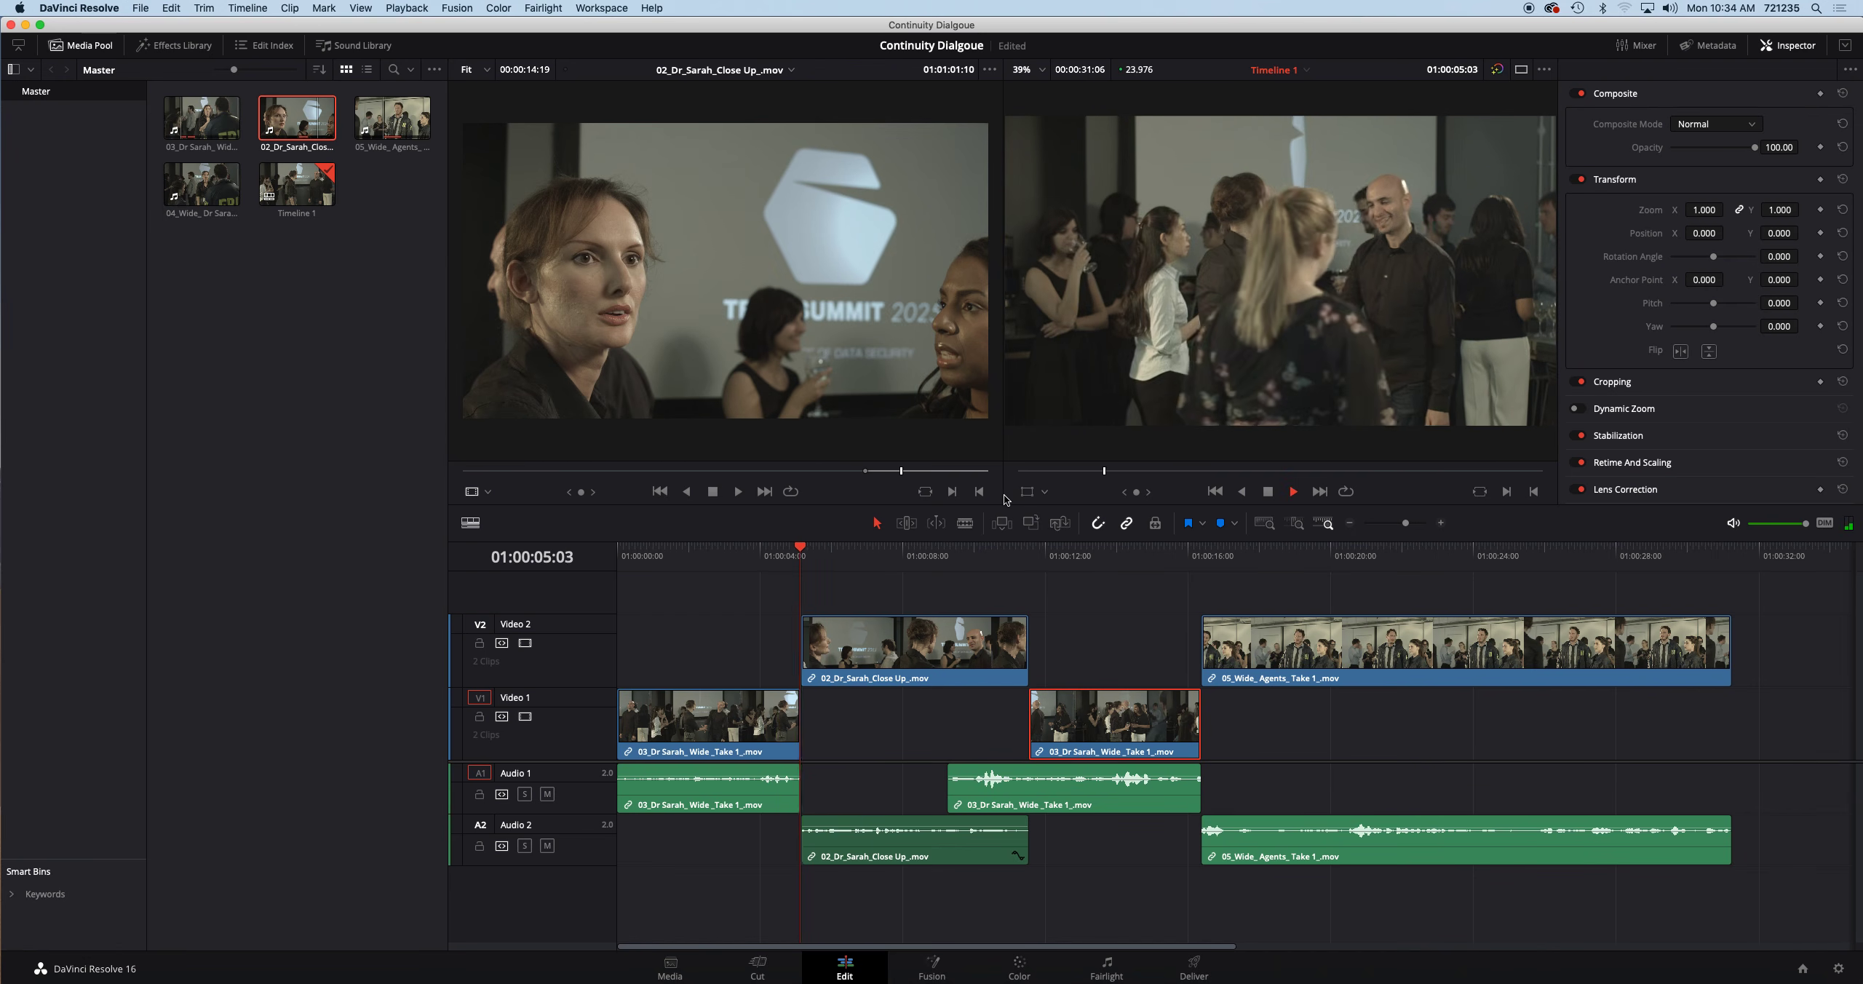
pyautogui.press('space')
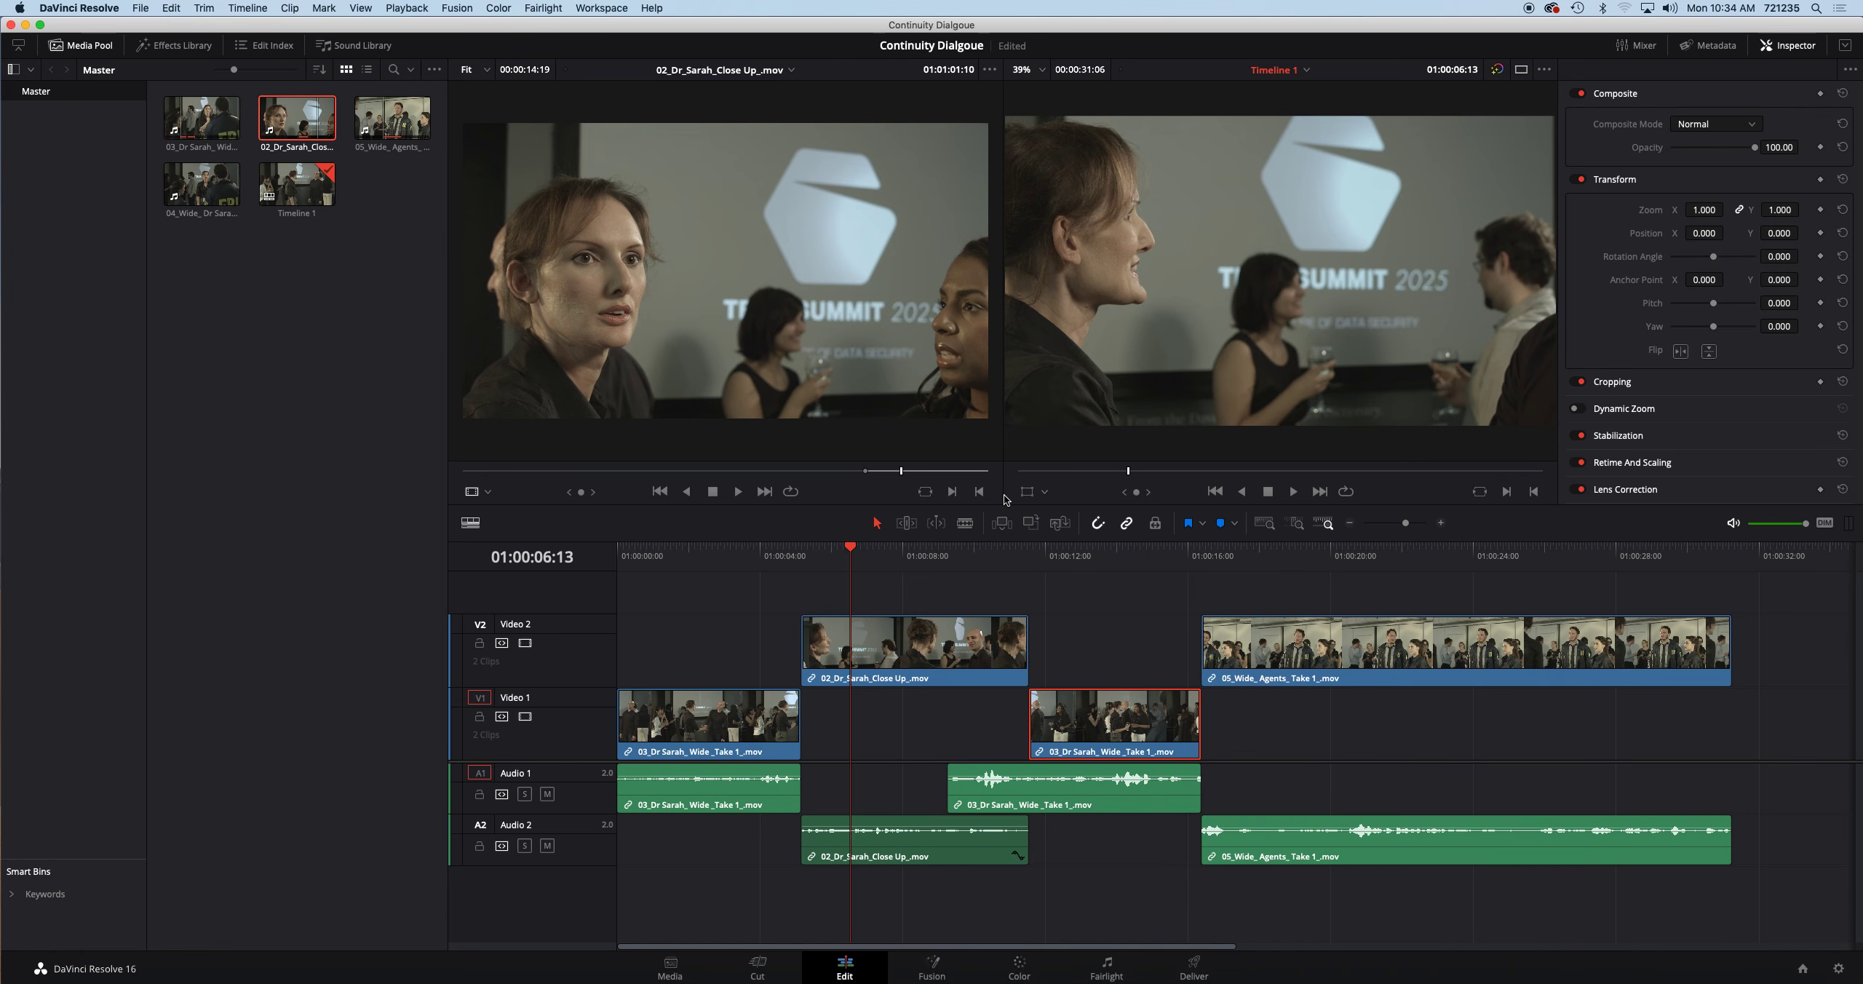
# Step: Extend the close-up's end on Video 2 with its audio to about 01:00:12:13 and check the frames on both sides of the new cut
pyautogui.moveTo(857, 552); pyautogui.dragTo(996, 553)
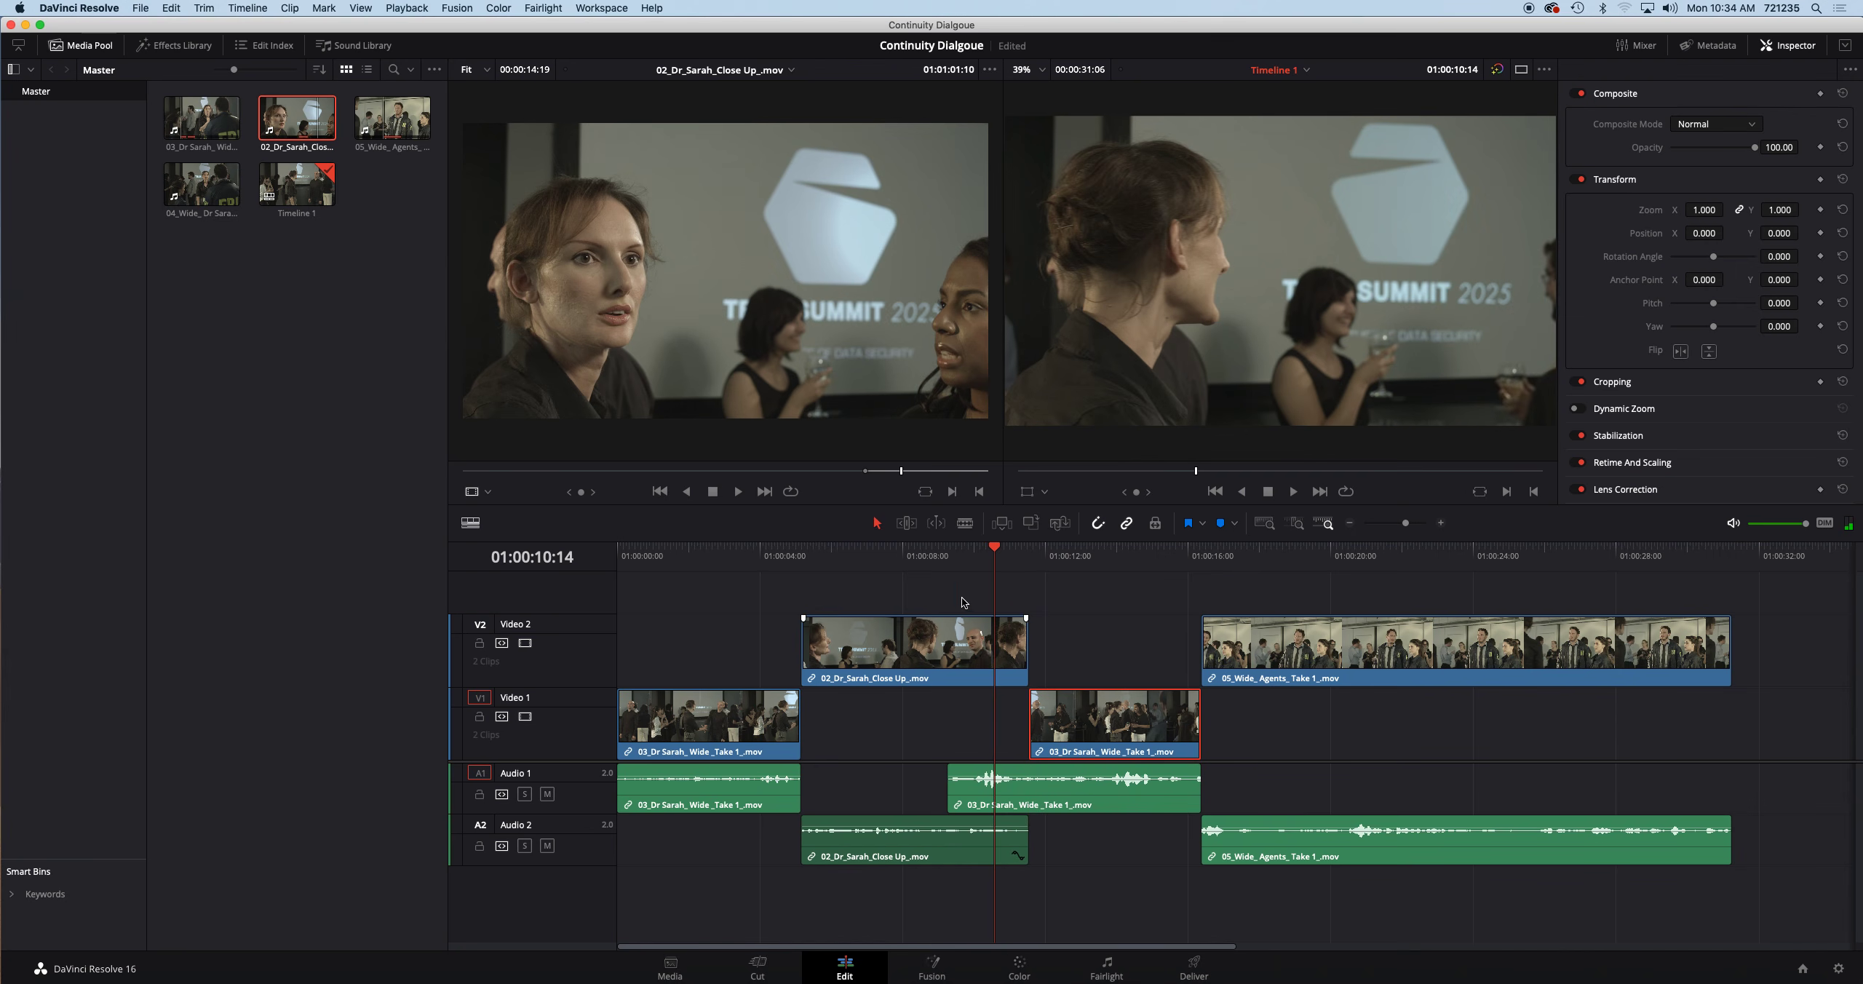
pyautogui.moveTo(1025, 633)
pyautogui.mouseDown()
pyautogui.moveTo(1110, 639)
pyautogui.moveTo(954, 634)
pyautogui.moveTo(1061, 634)
pyautogui.mouseUp()
pyautogui.moveTo(1036, 556); pyautogui.dragTo(1061, 560)
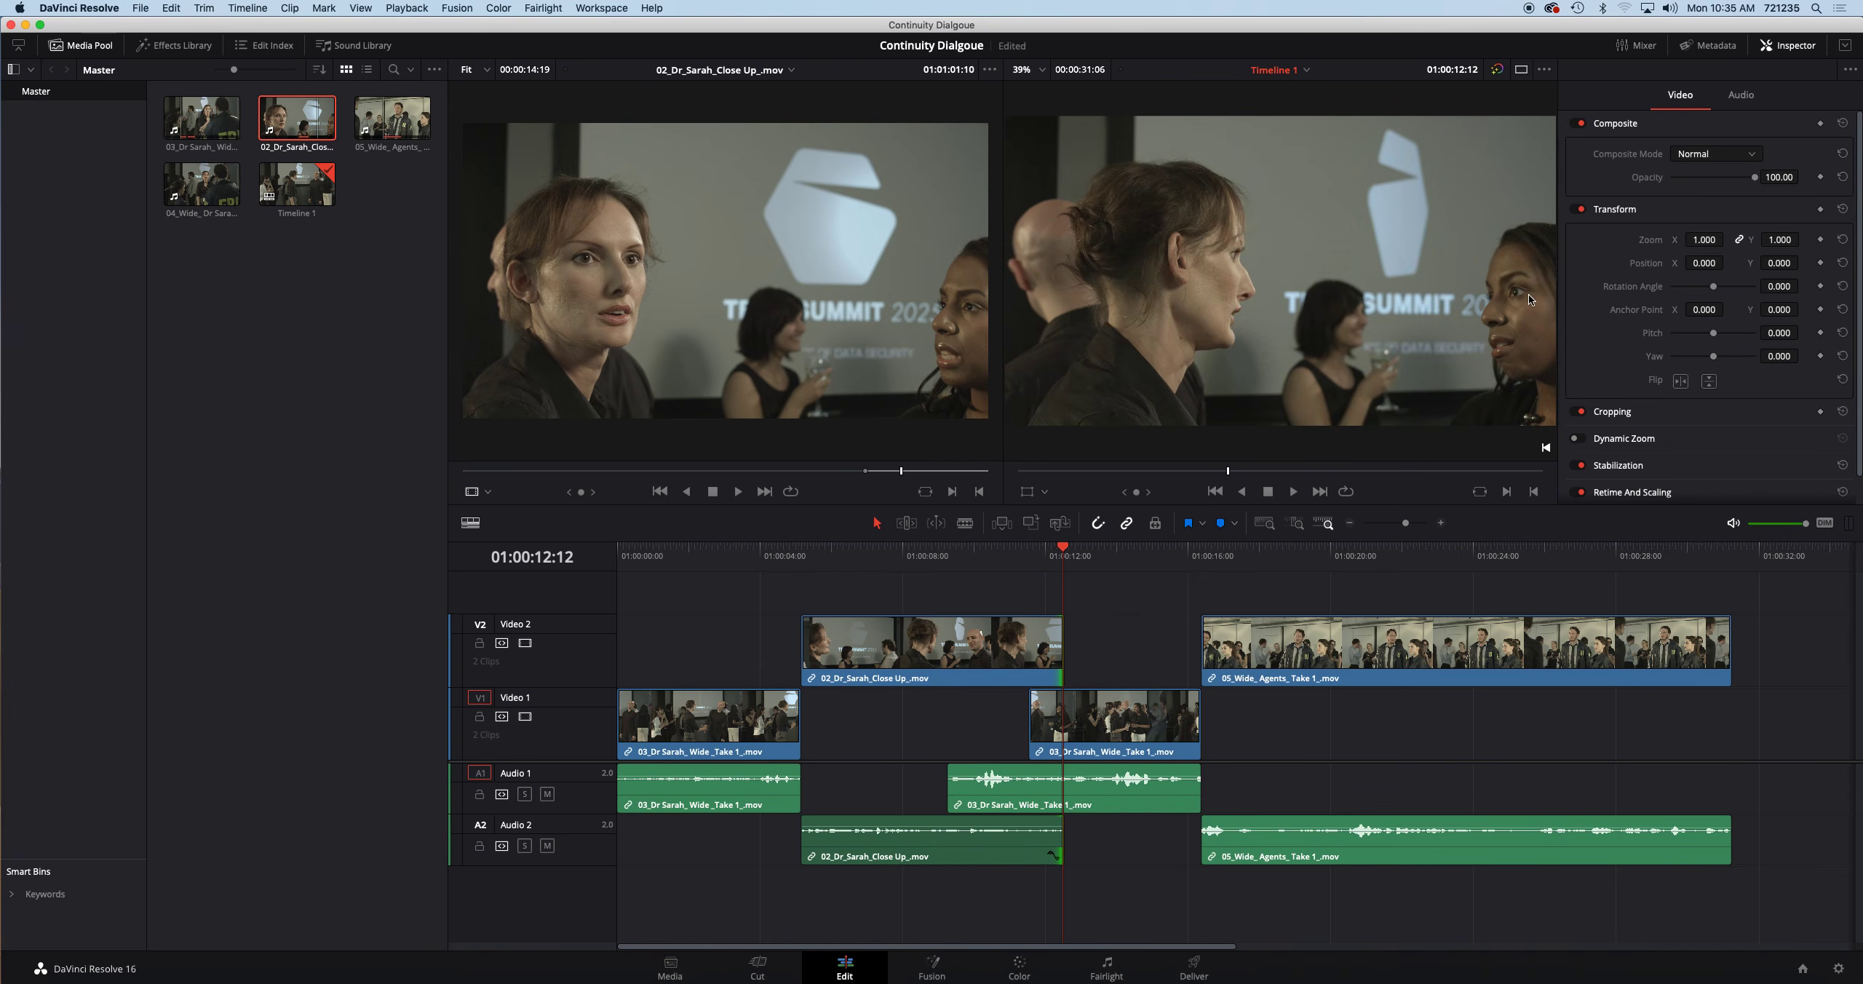
pyautogui.press('Right')
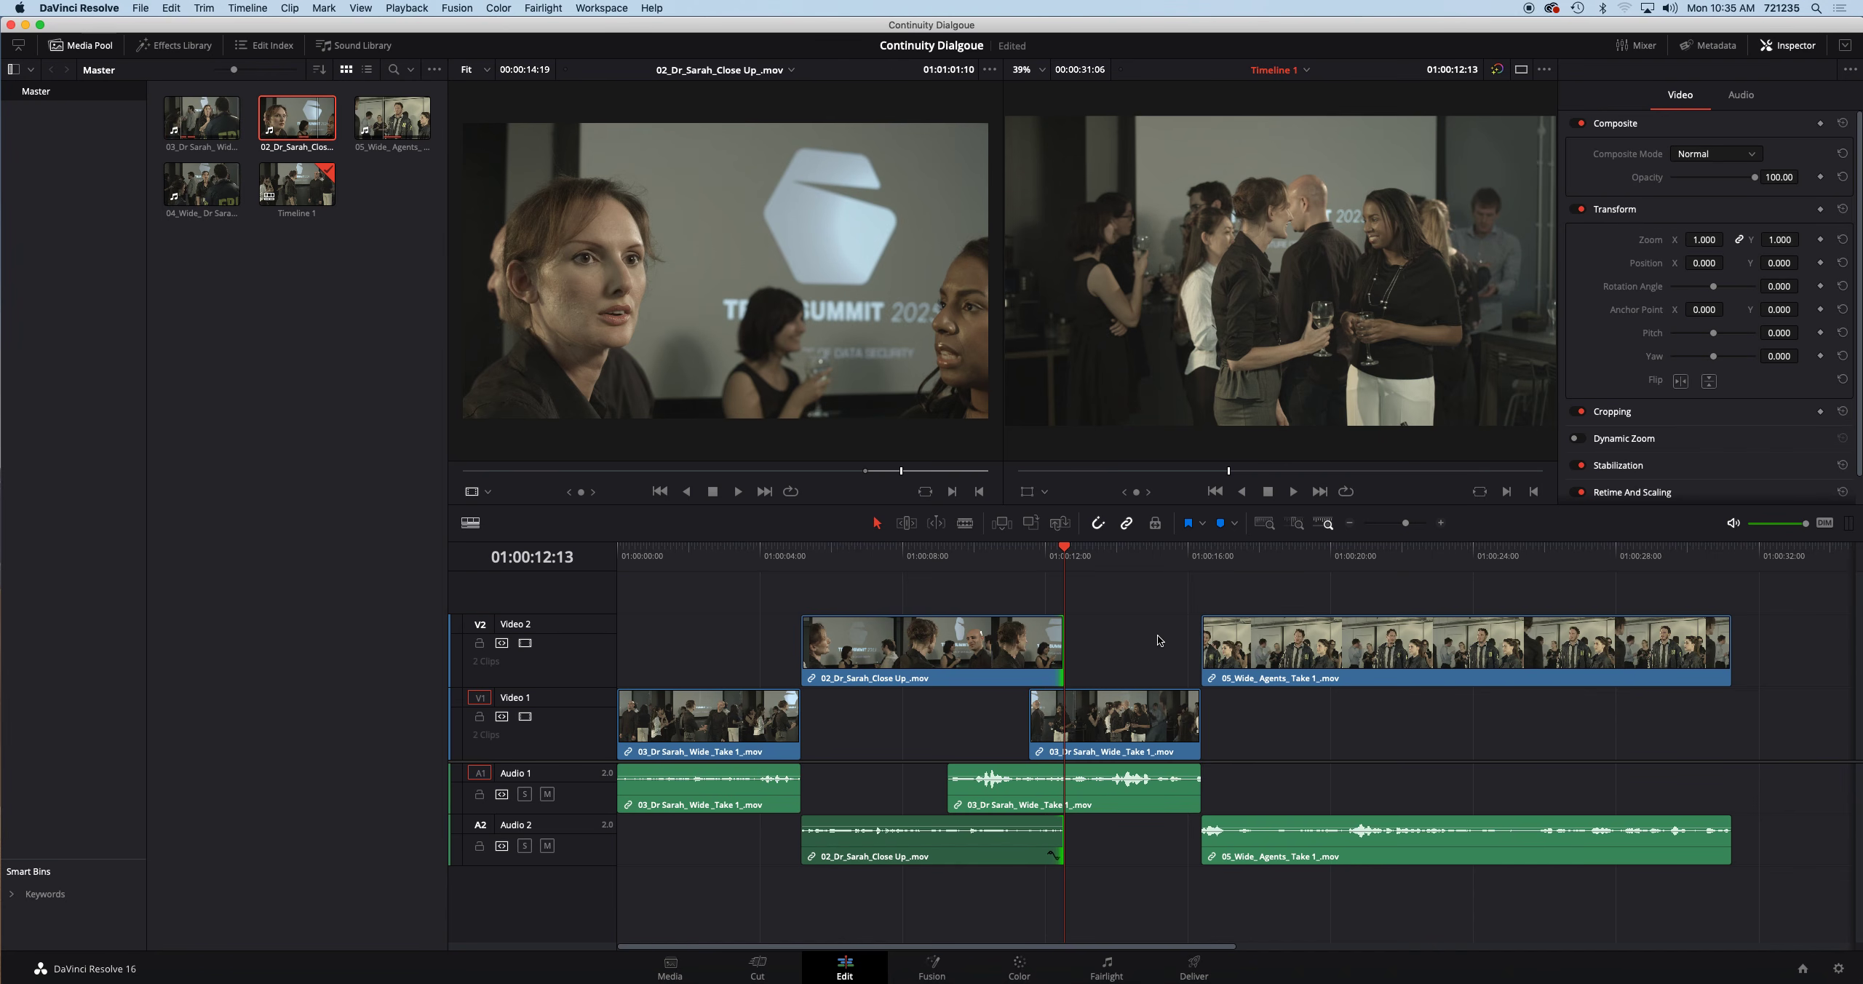
# Step: Scrub the end of the second wide clip before the agents' reverse shot and park the playhead at 01:00:15:22
pyautogui.moveTo(1187, 557)
pyautogui.mouseDown()
pyautogui.moveTo(1165, 558)
pyautogui.moveTo(1188, 557)
pyautogui.mouseUp()
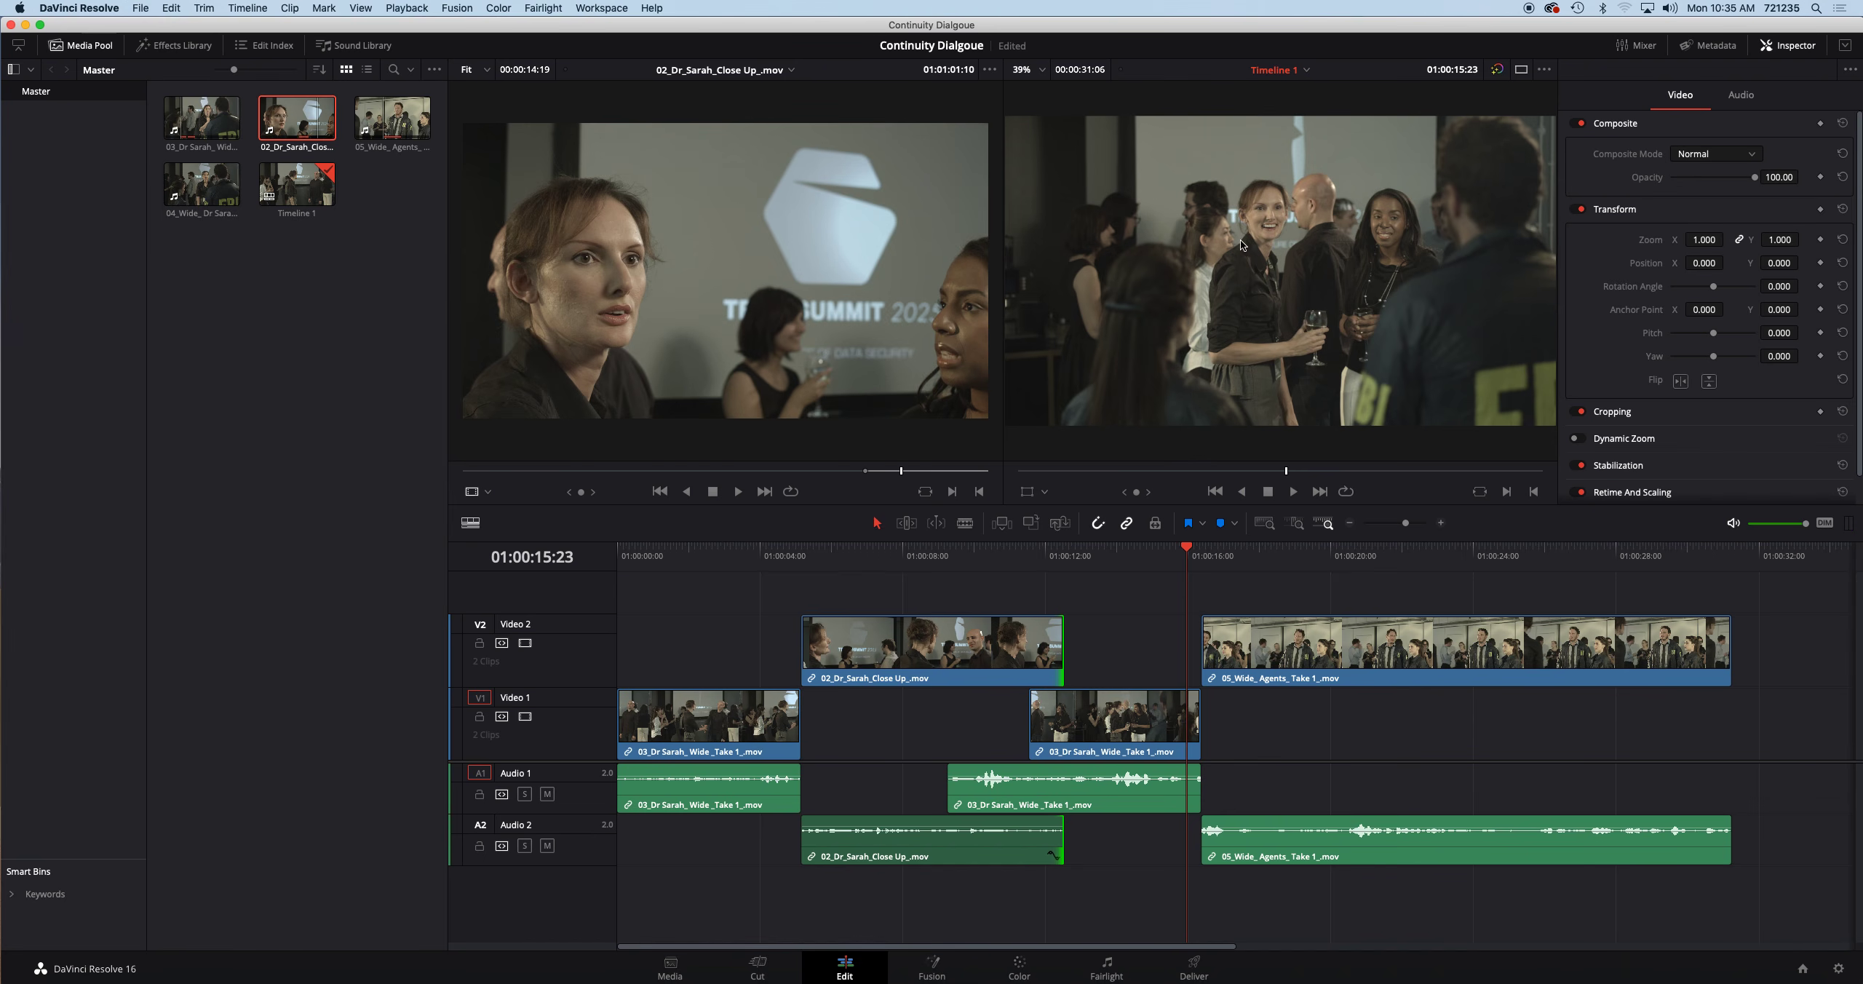
pyautogui.click(1197, 553)
pyautogui.moveTo(1196, 553); pyautogui.dragTo(1185, 553)
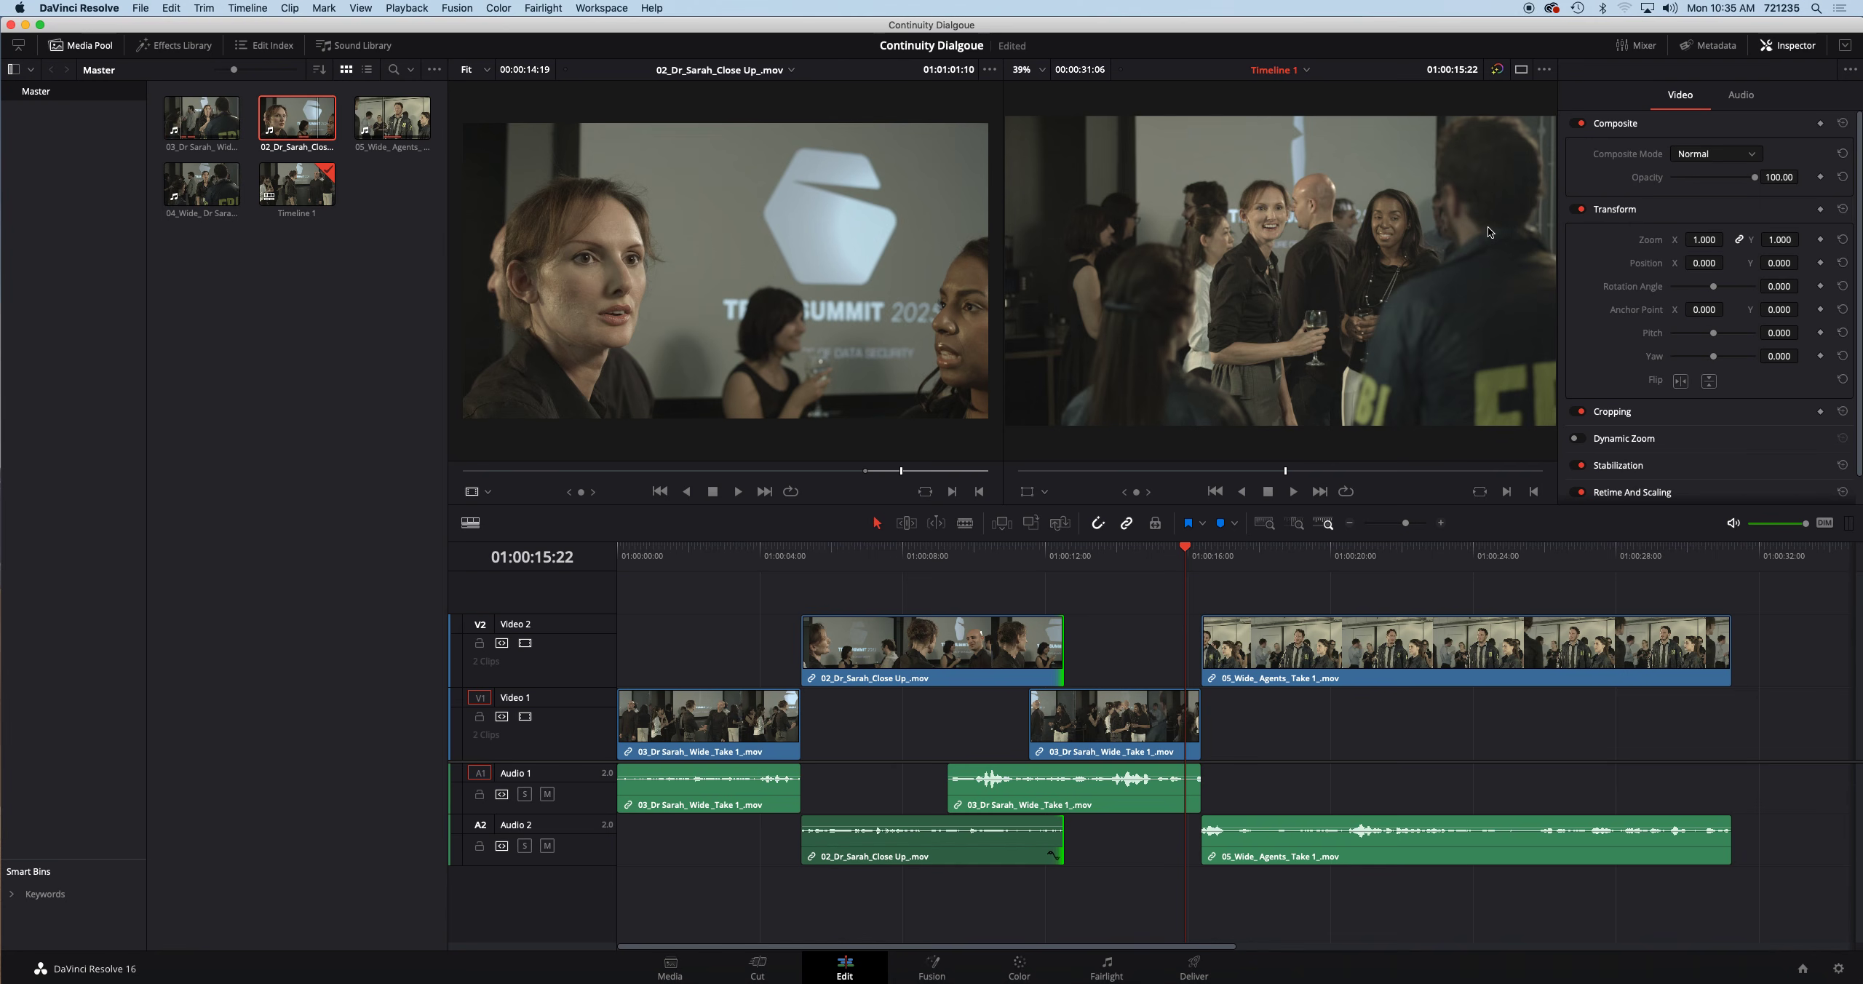